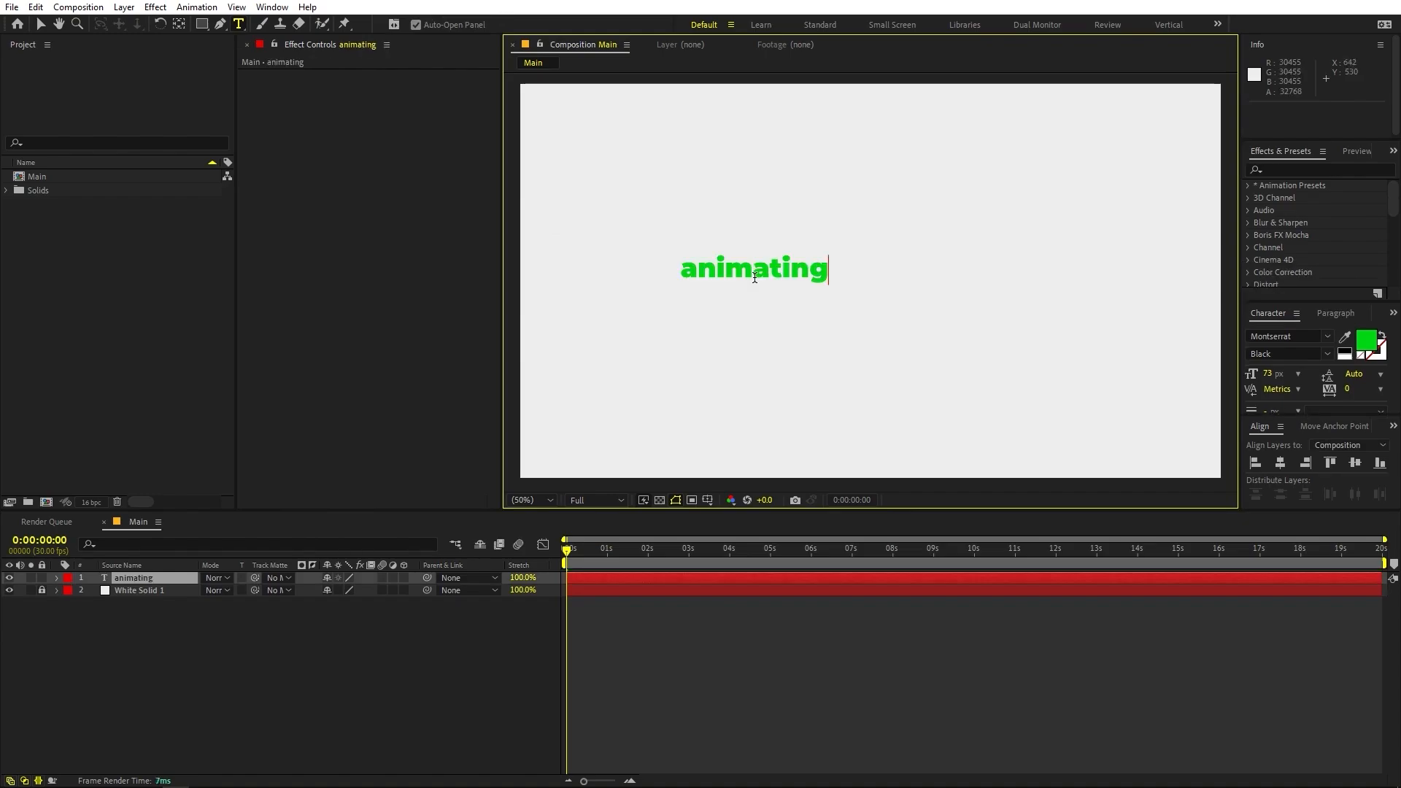
- Recolor the word "animating" to near-black 1B1B1B
double_click(759, 281)
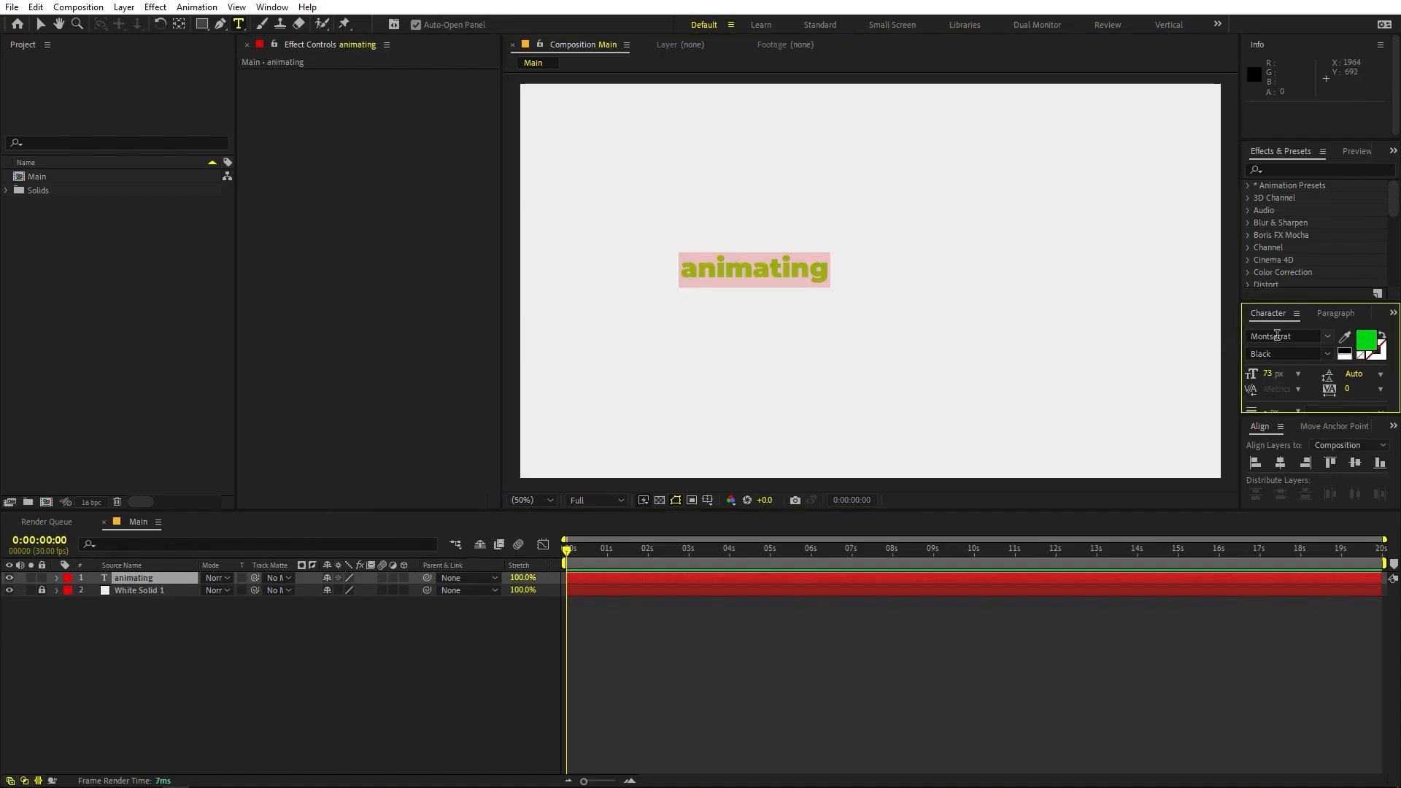
left_click(1366, 341)
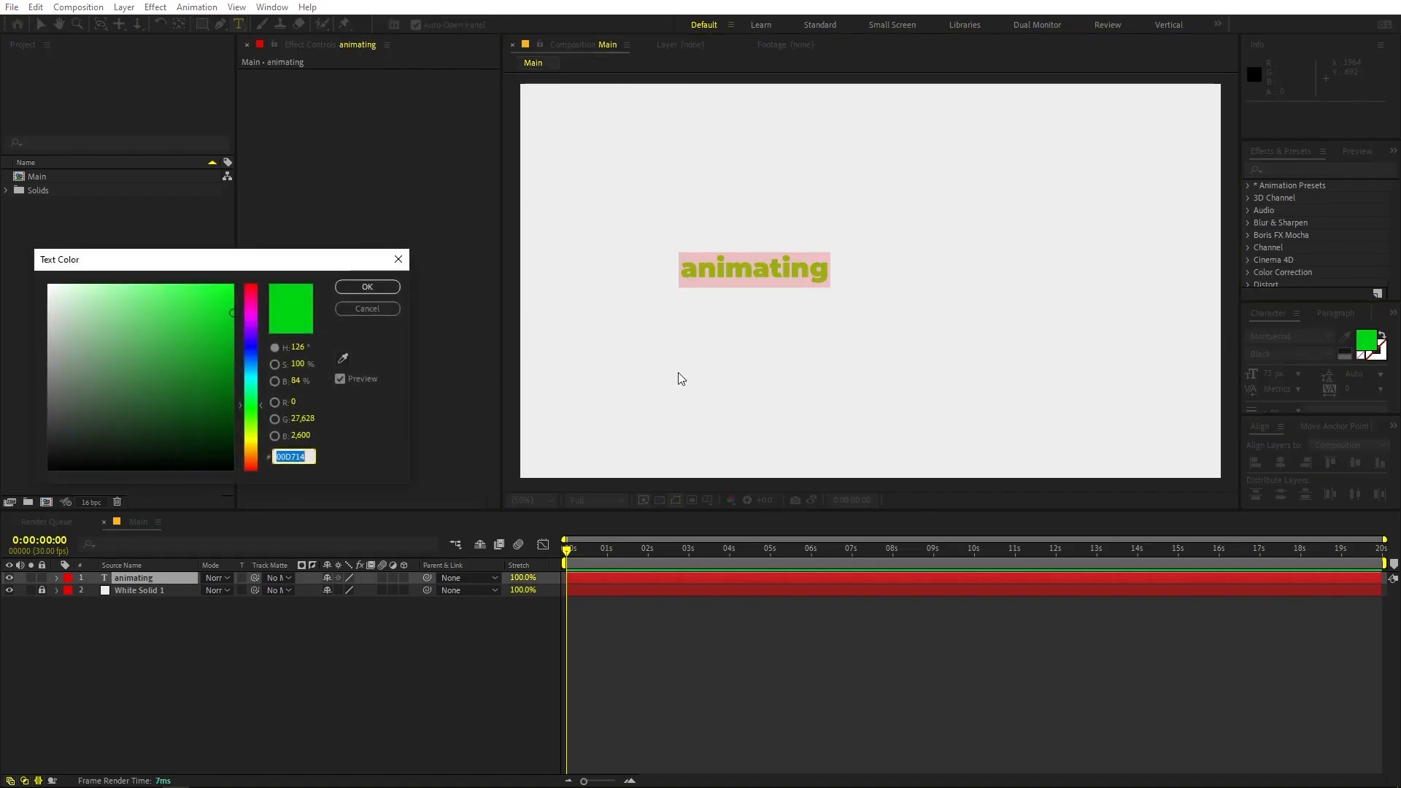
left_click_drag(93, 382, 20, 450)
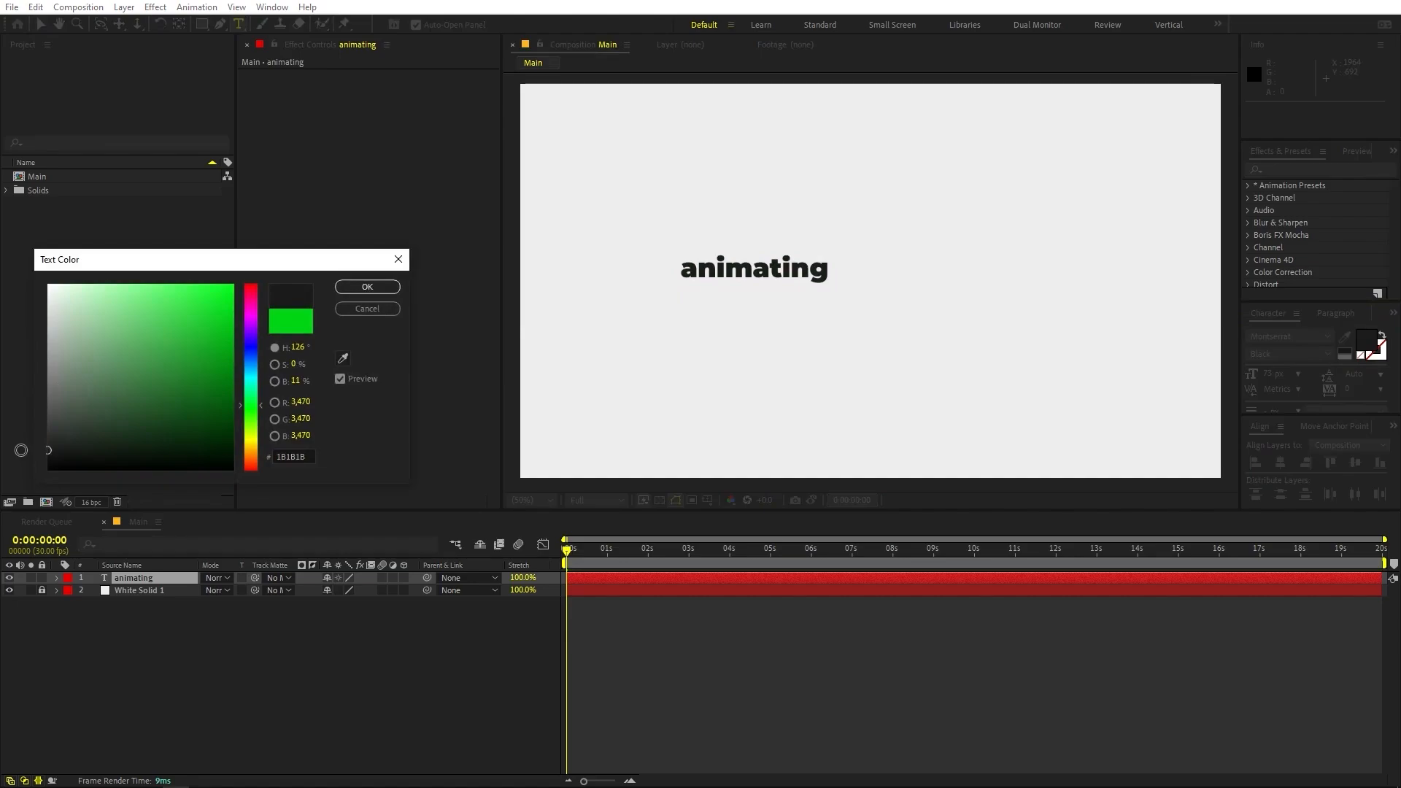
left_click(370, 291)
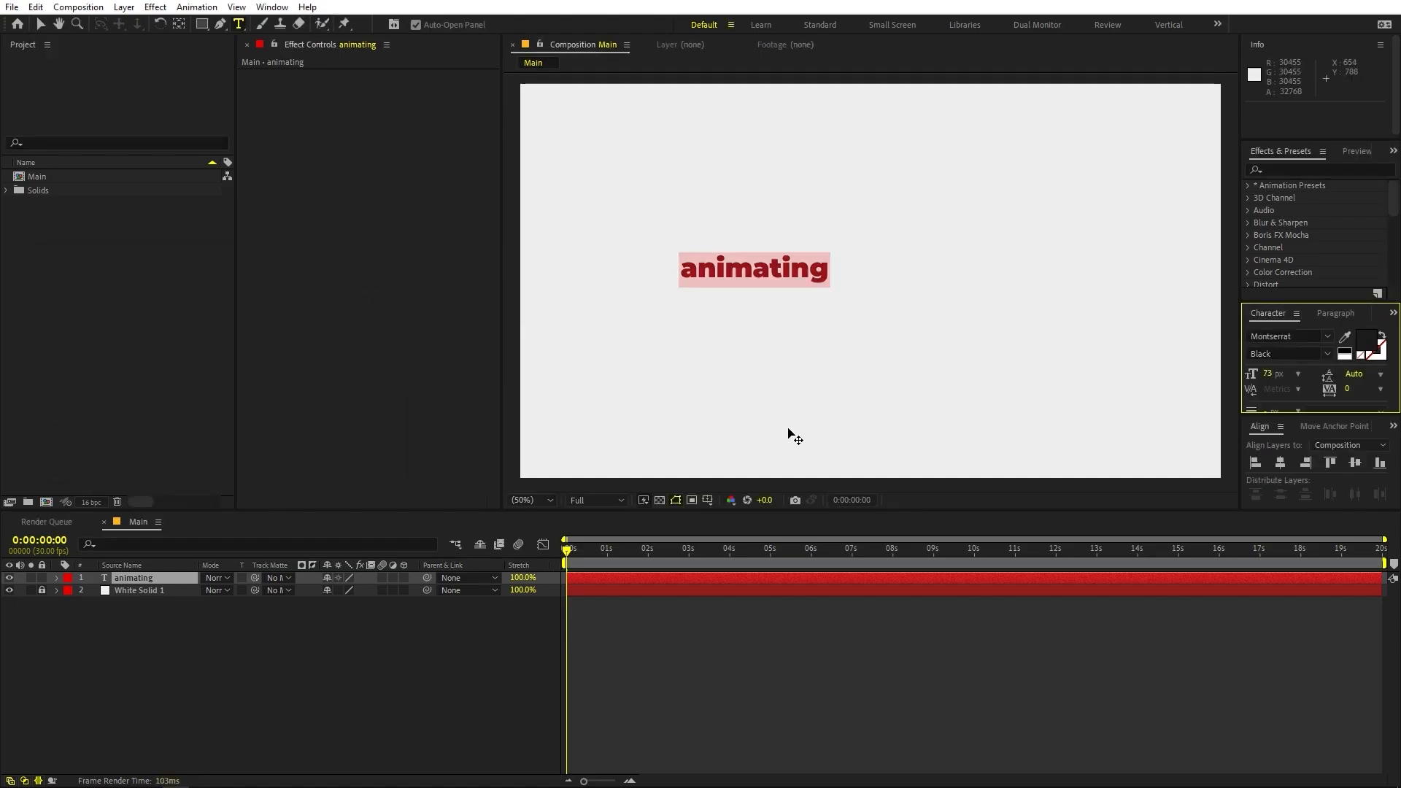
left_click(781, 646)
- Center the animating text layer horizontally and vertically in the composition
left_click(151, 578)
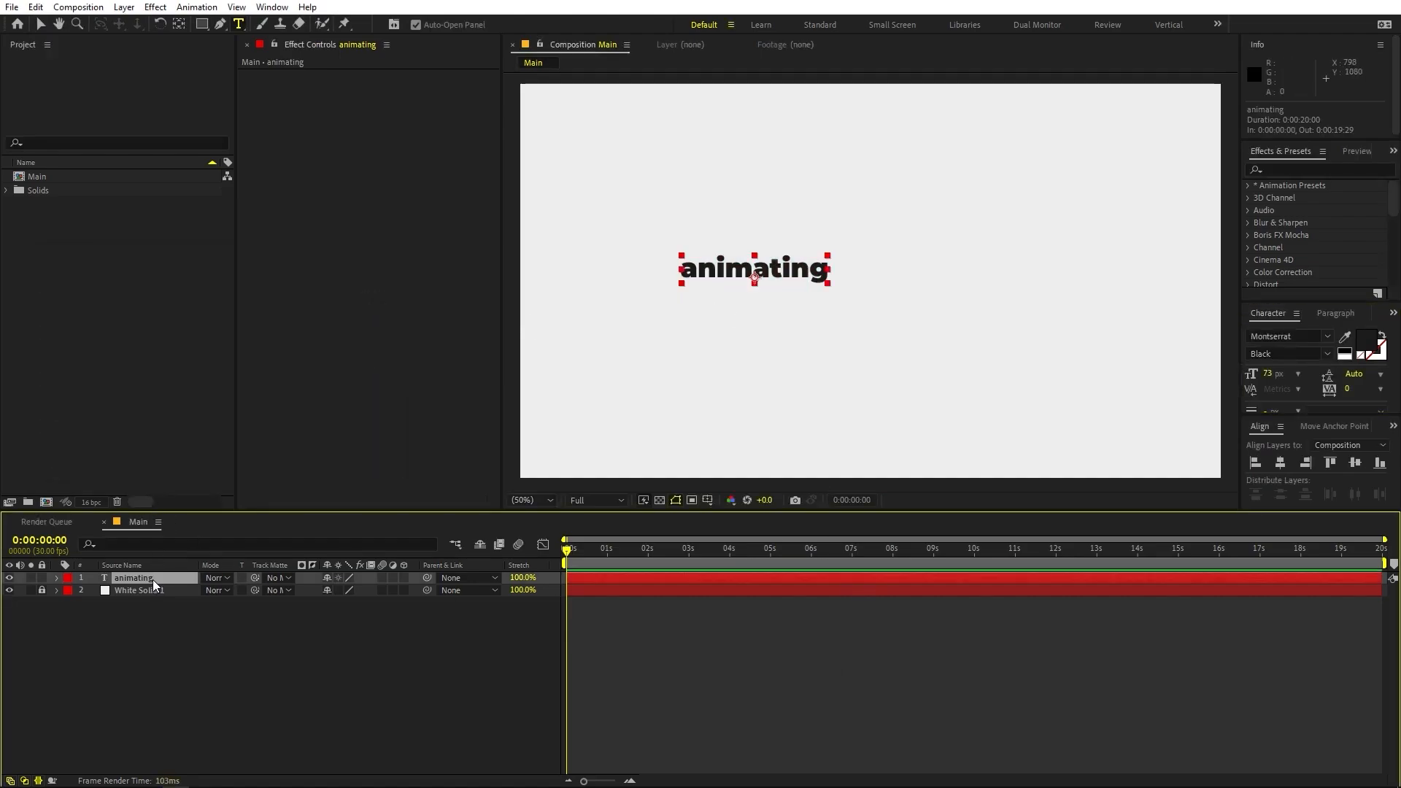
left_click(1282, 464)
left_click(1355, 463)
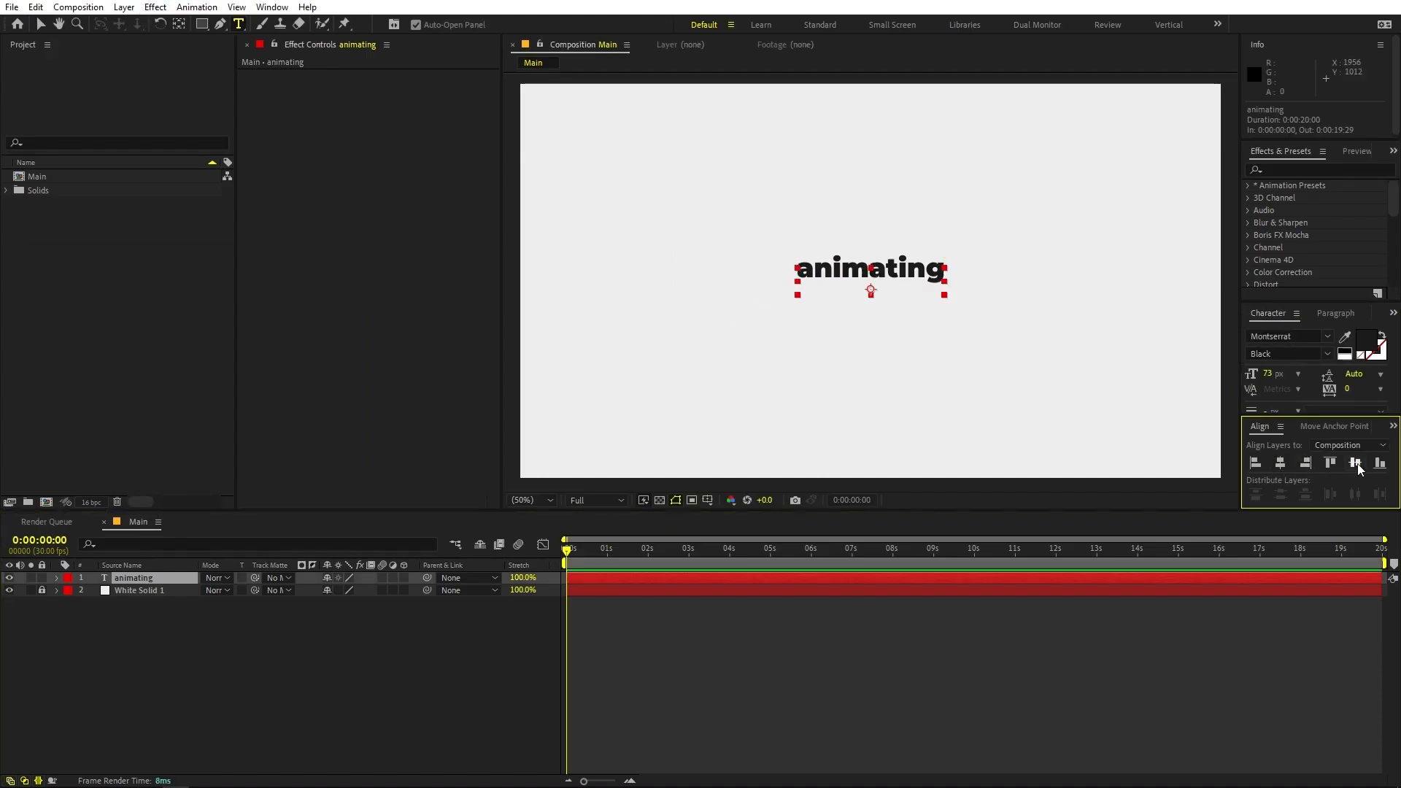
left_click(272, 7)
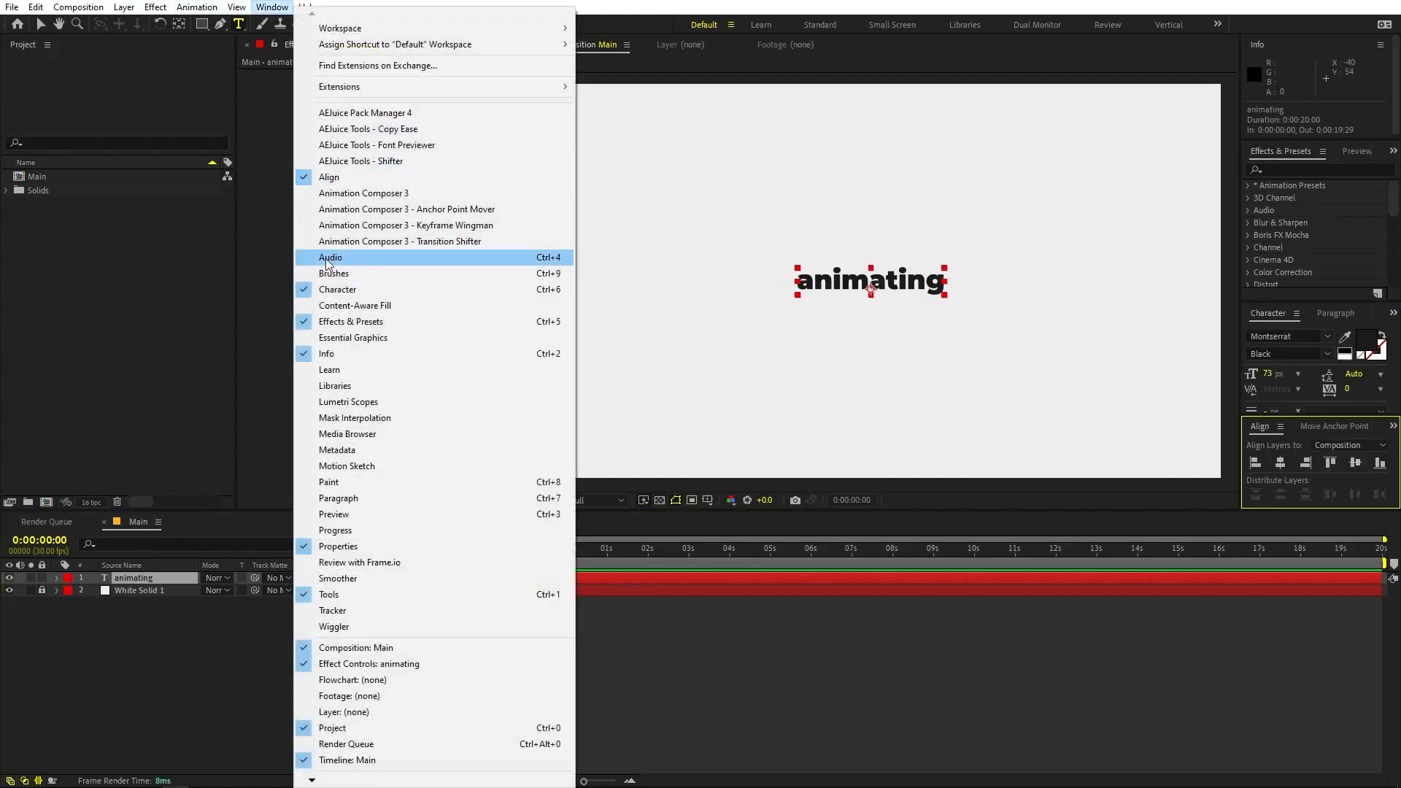
left_click(175, 637)
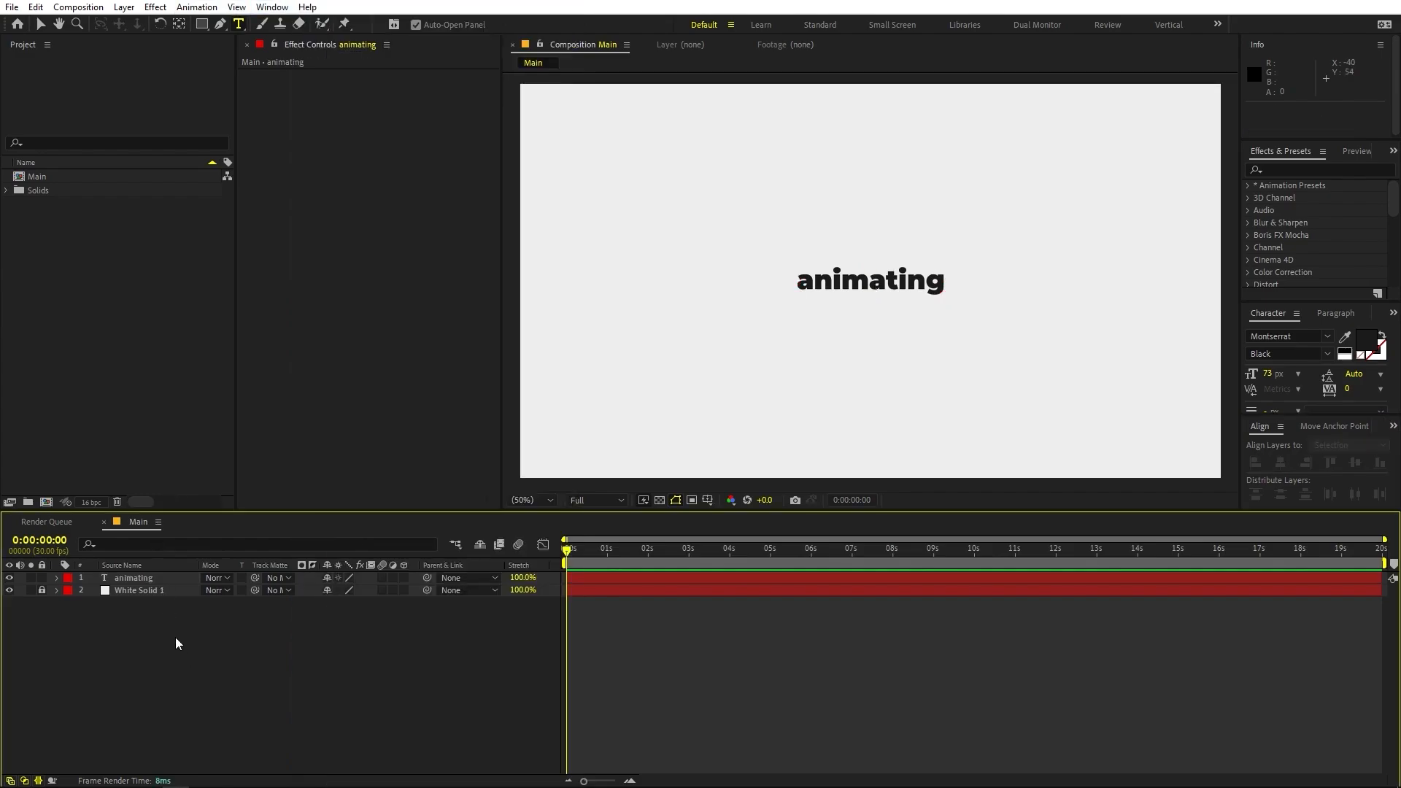
- Center the anchor point within the animating text and scale the layer to 173%
left_click(155, 579)
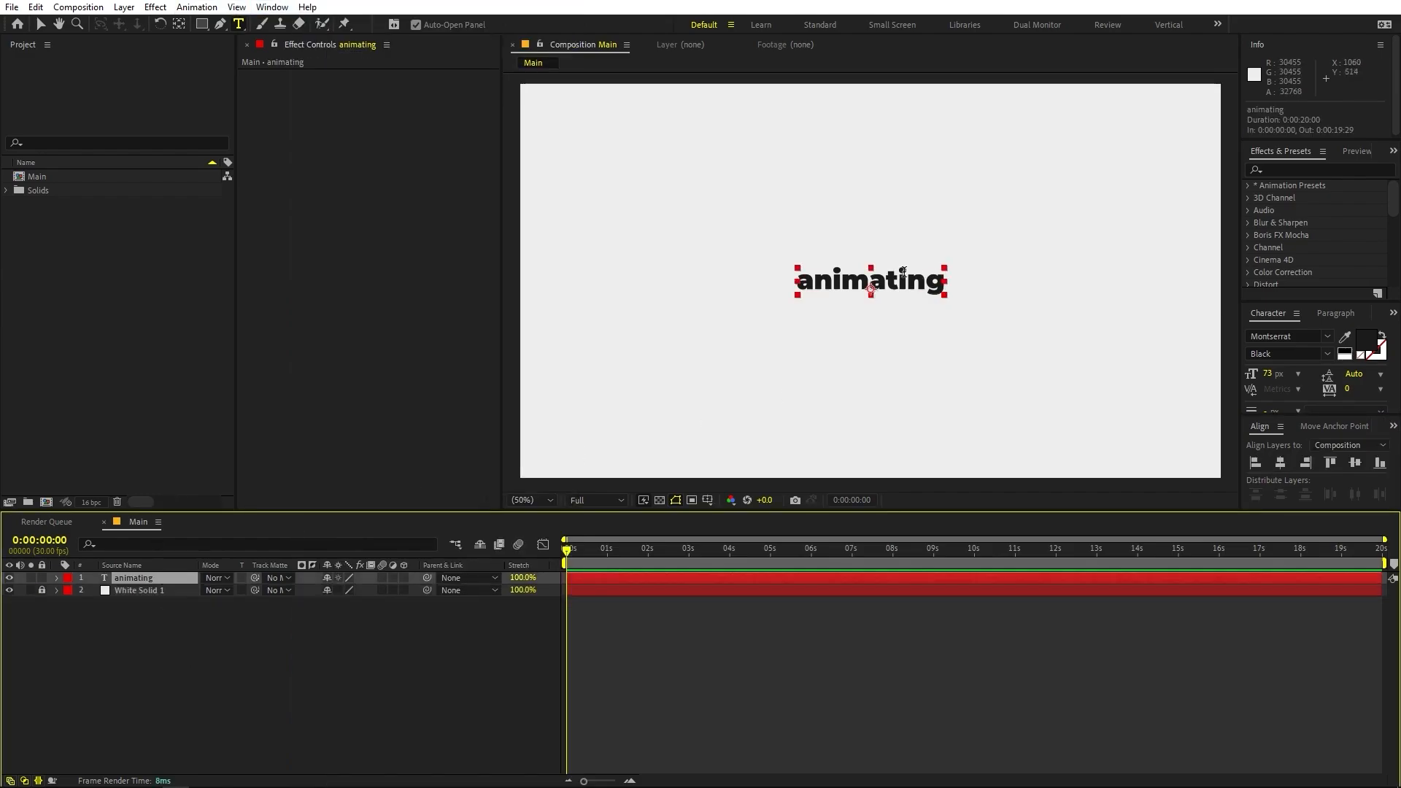
left_click(179, 25)
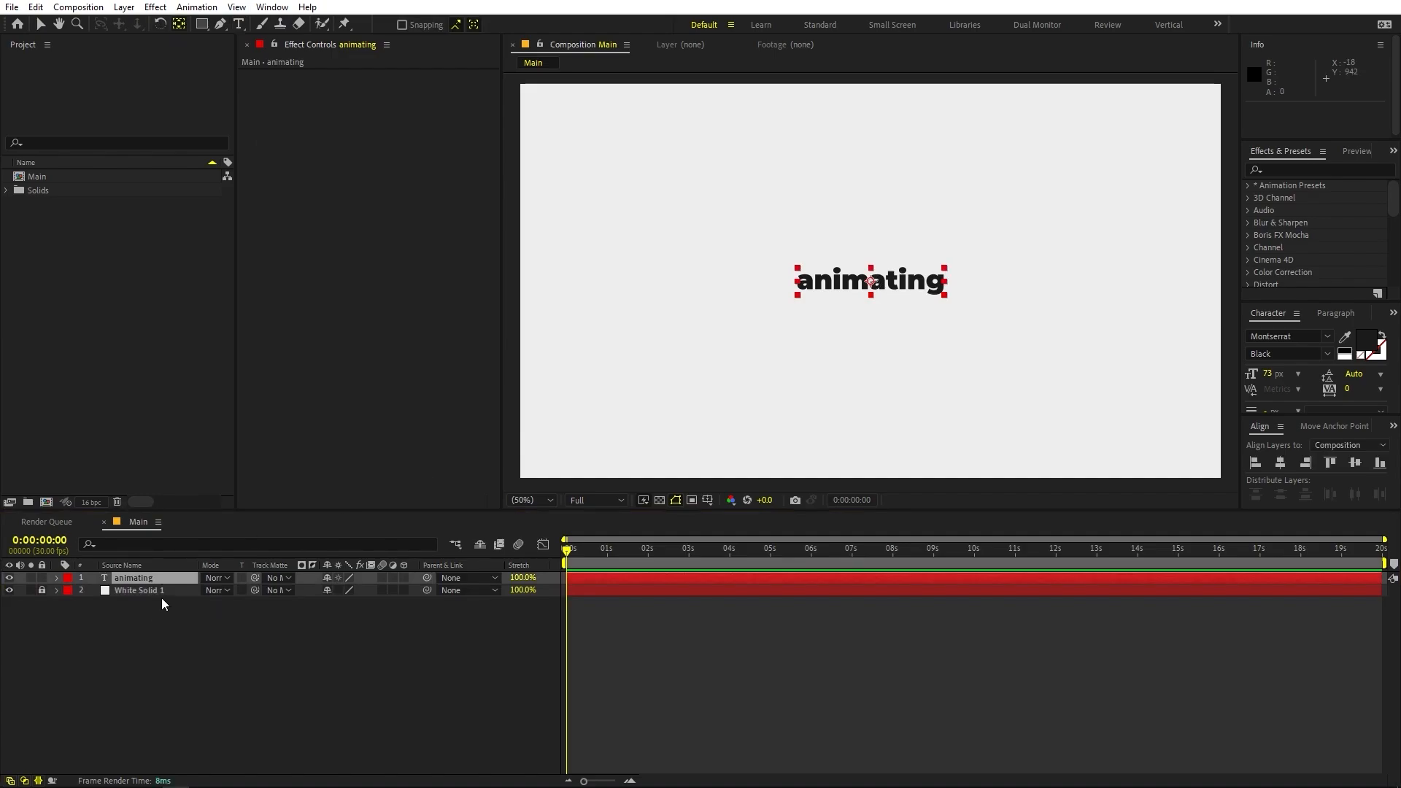
left_click(159, 579)
key("s")
left_click_drag(349, 598, 394, 595)
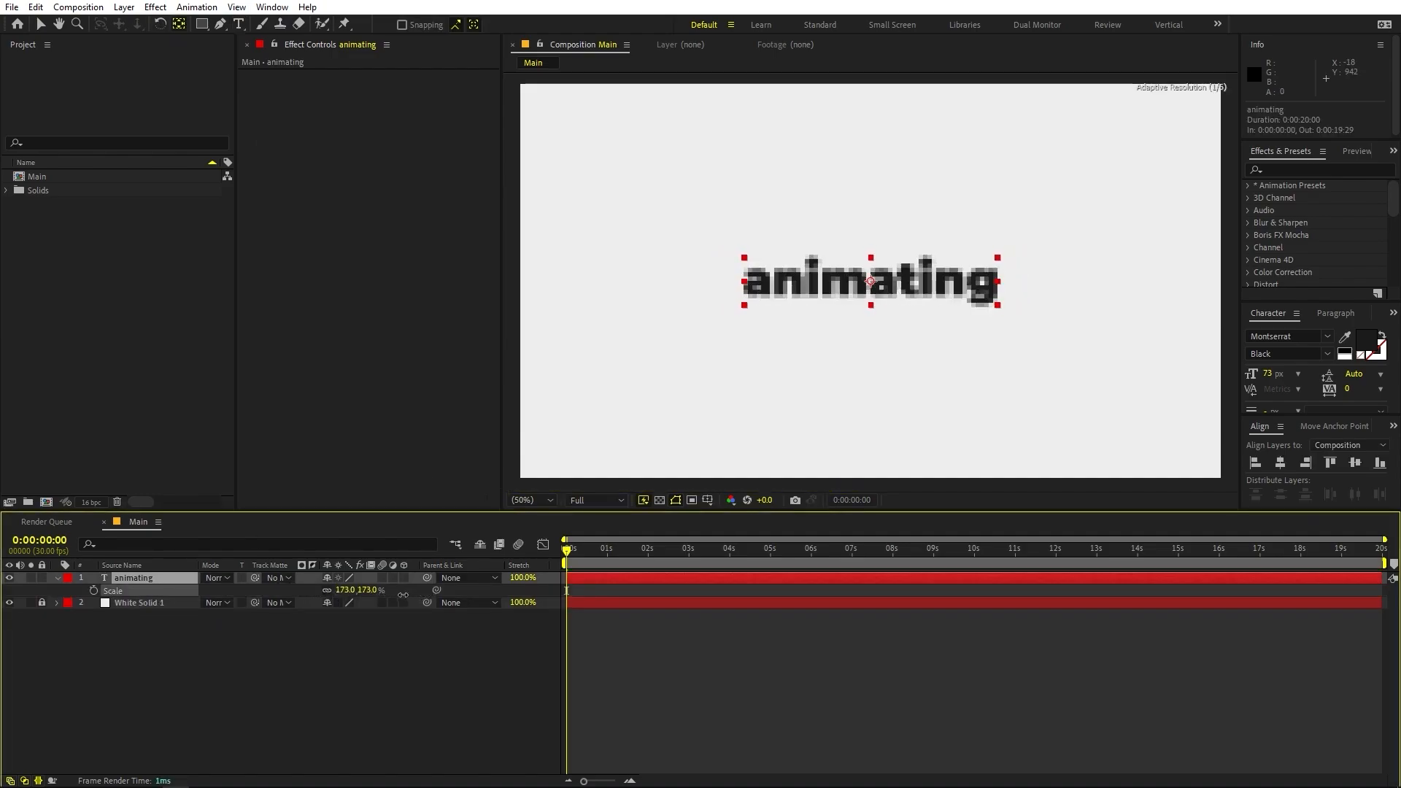
left_click(330, 629)
- Add a Position keyframe to the animating text layer at the start of the timeline
left_click(162, 577)
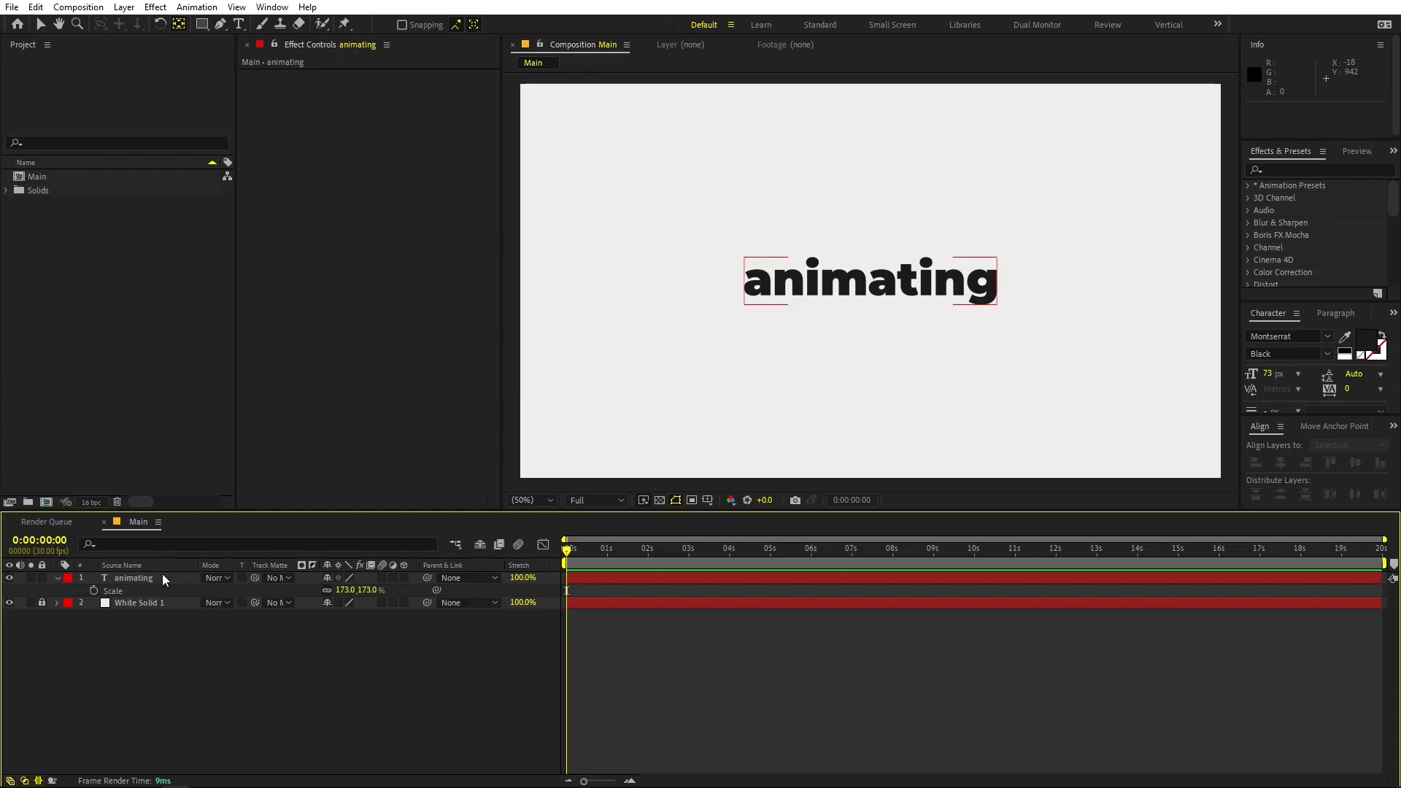
left_click(94, 343)
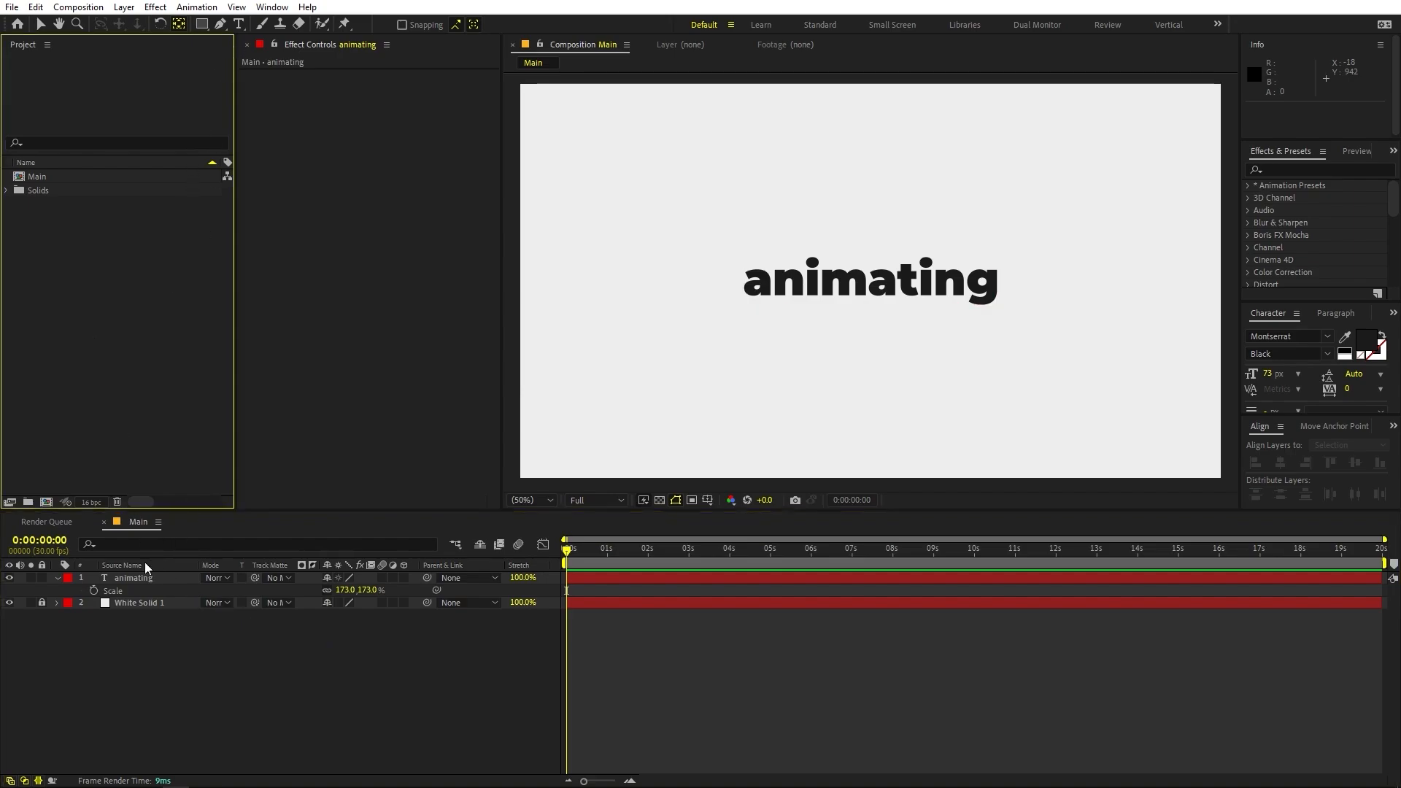
left_click(135, 577)
key("p")
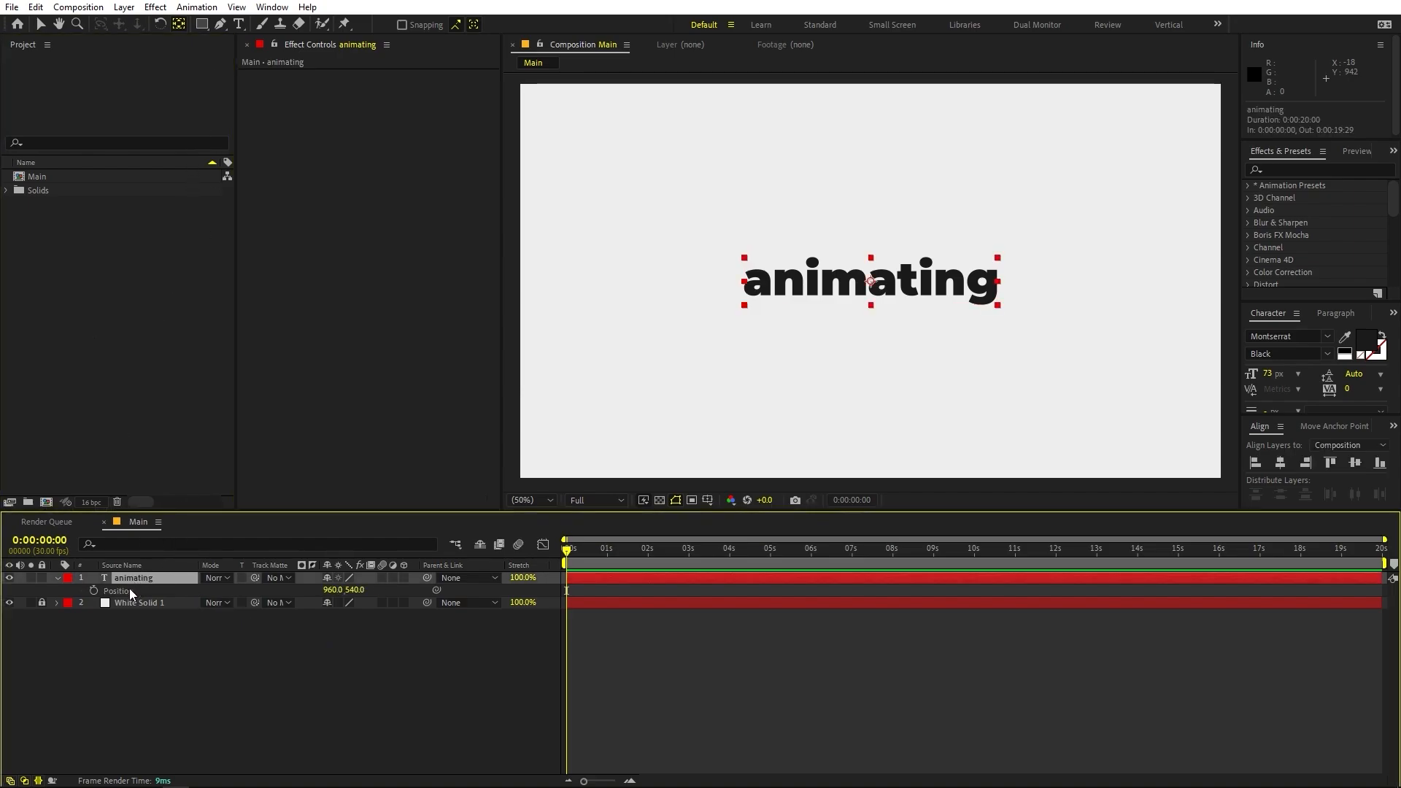
left_click(93, 590)
left_click(143, 650)
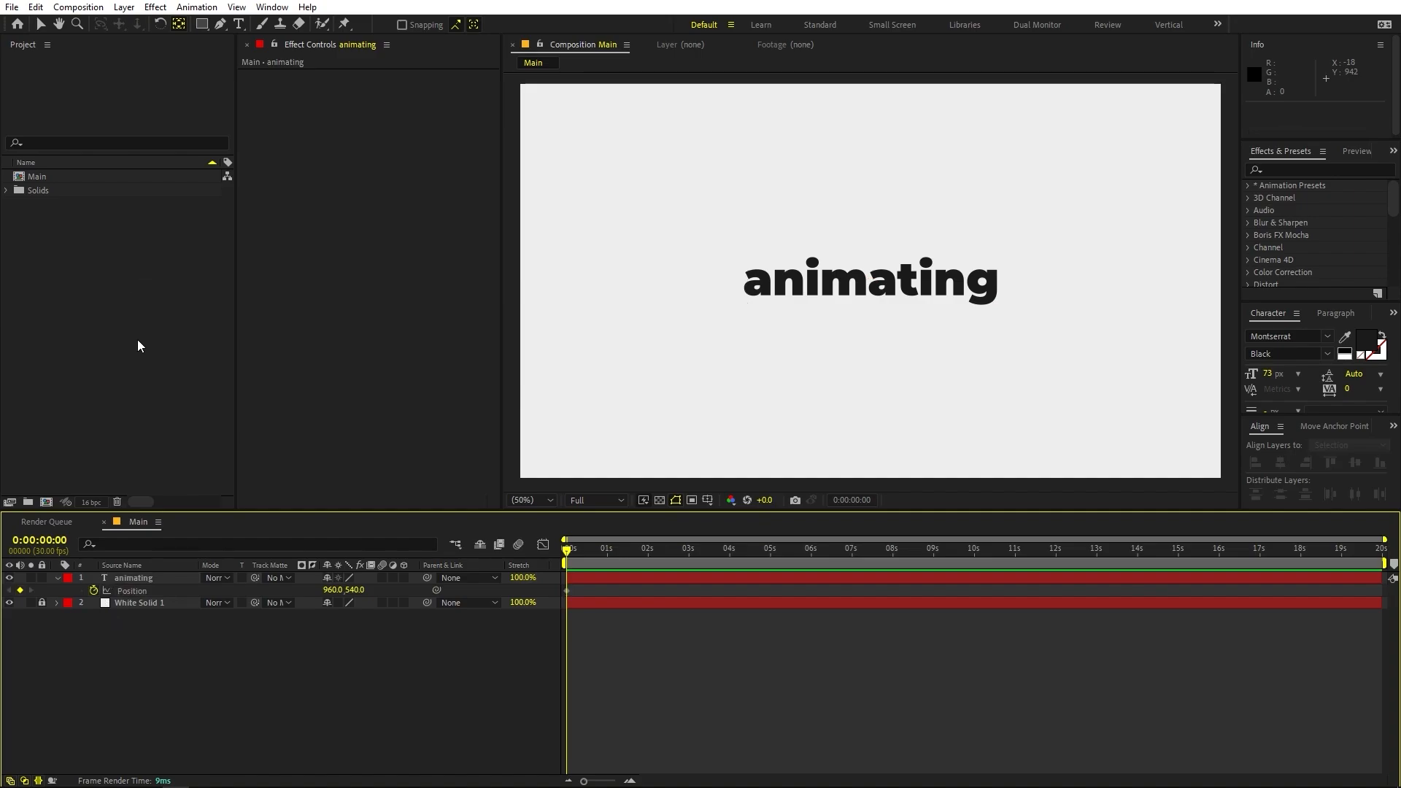
- Draw a red rectangle shape that just covers the word "animating", on its own shape layer
left_click(197, 23)
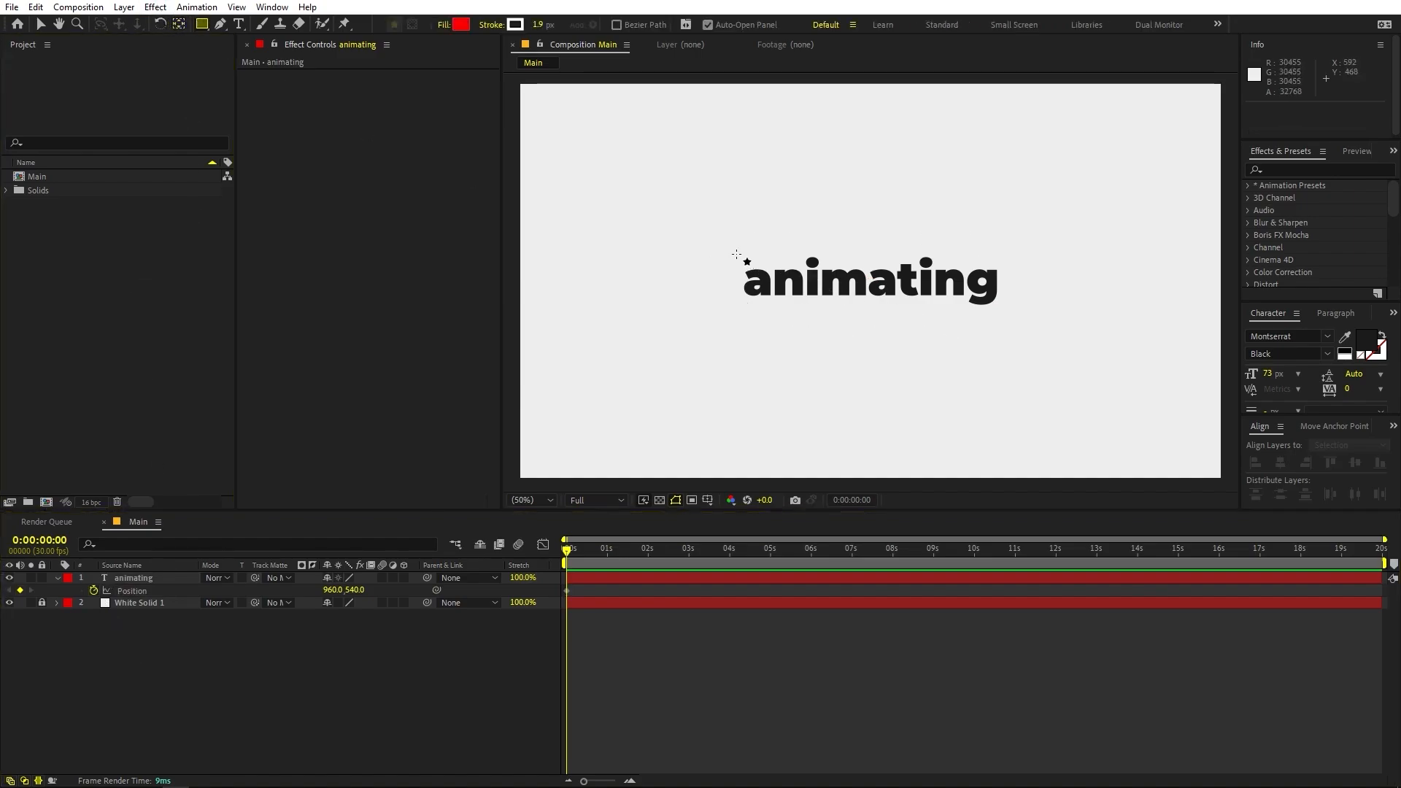
mouse_move(740, 250)
left_mouse_down()
mouse_move(819, 304)
mouse_move(1000, 307)
left_mouse_up()
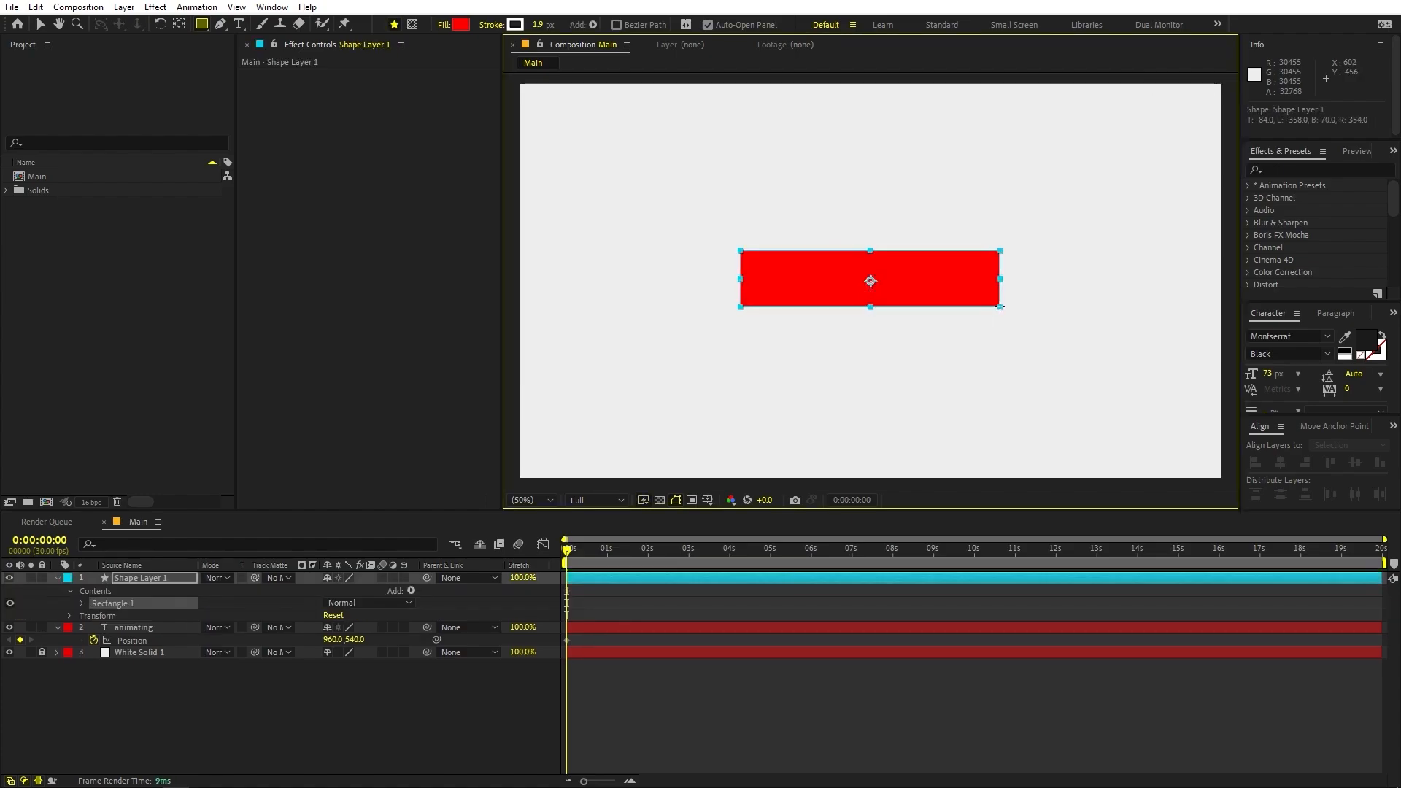
left_click(169, 679)
- Move the text layer's Position keyframe to 0:00:01:01 and return to the start of the timeline
left_click(136, 628)
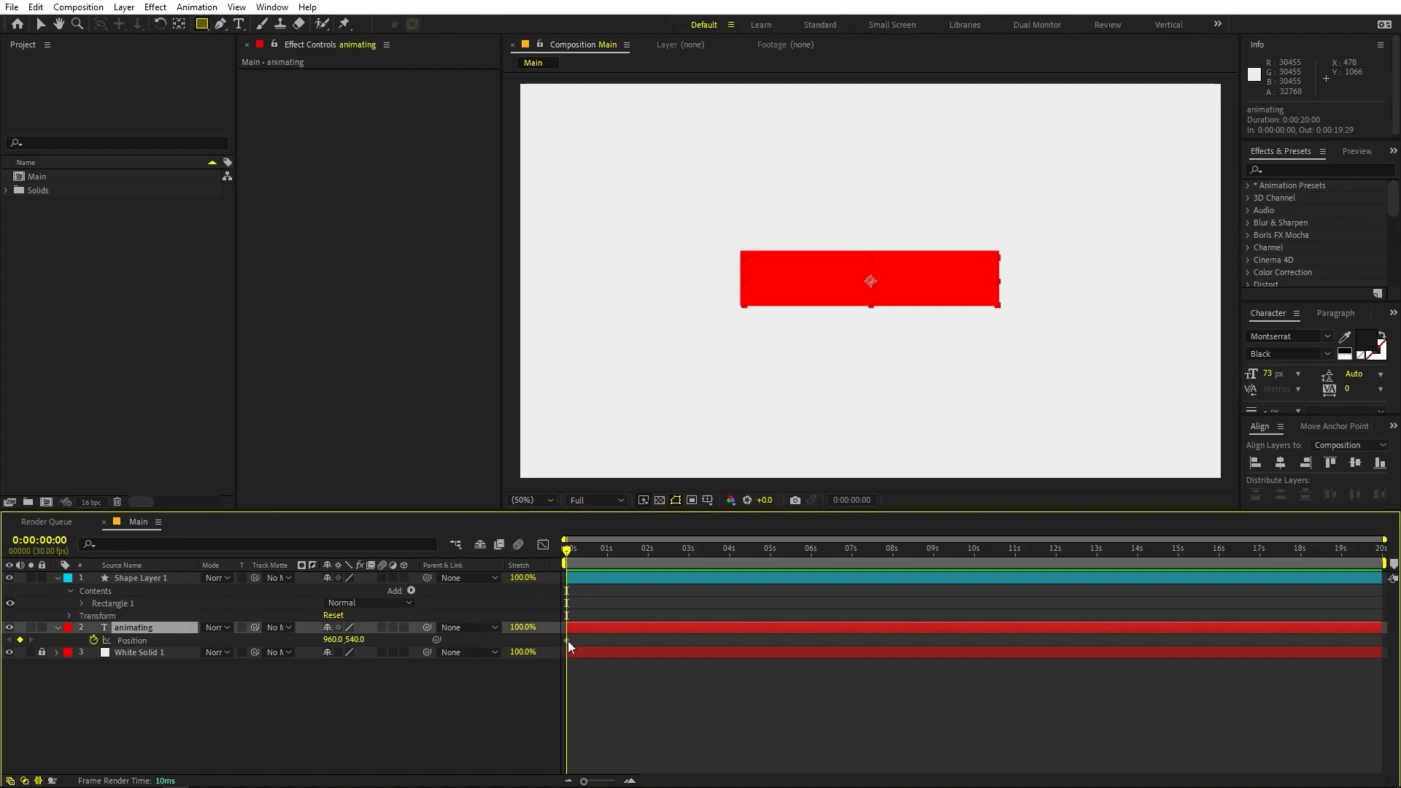
left_click_drag(567, 640, 610, 641)
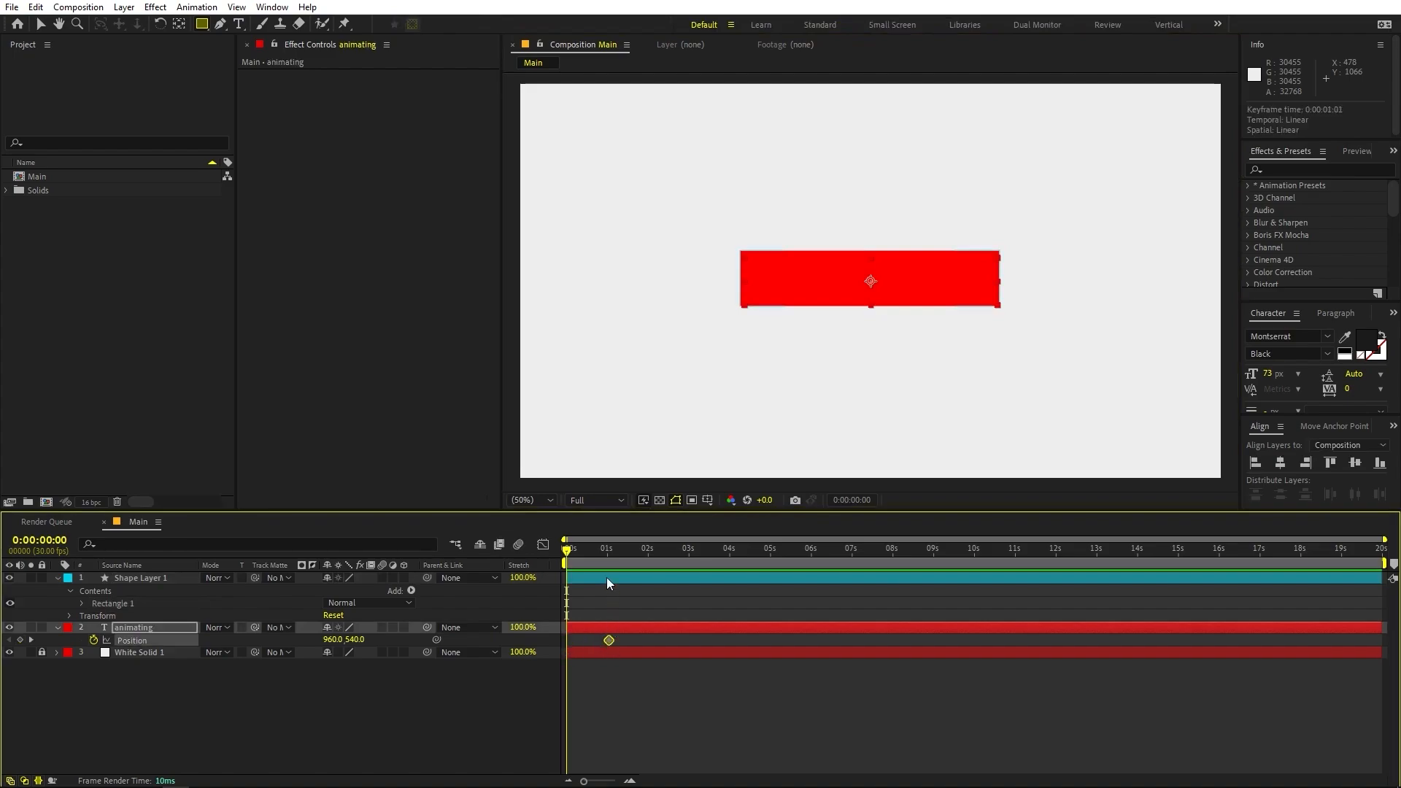
left_click_drag(629, 553, 495, 570)
left_click(337, 703)
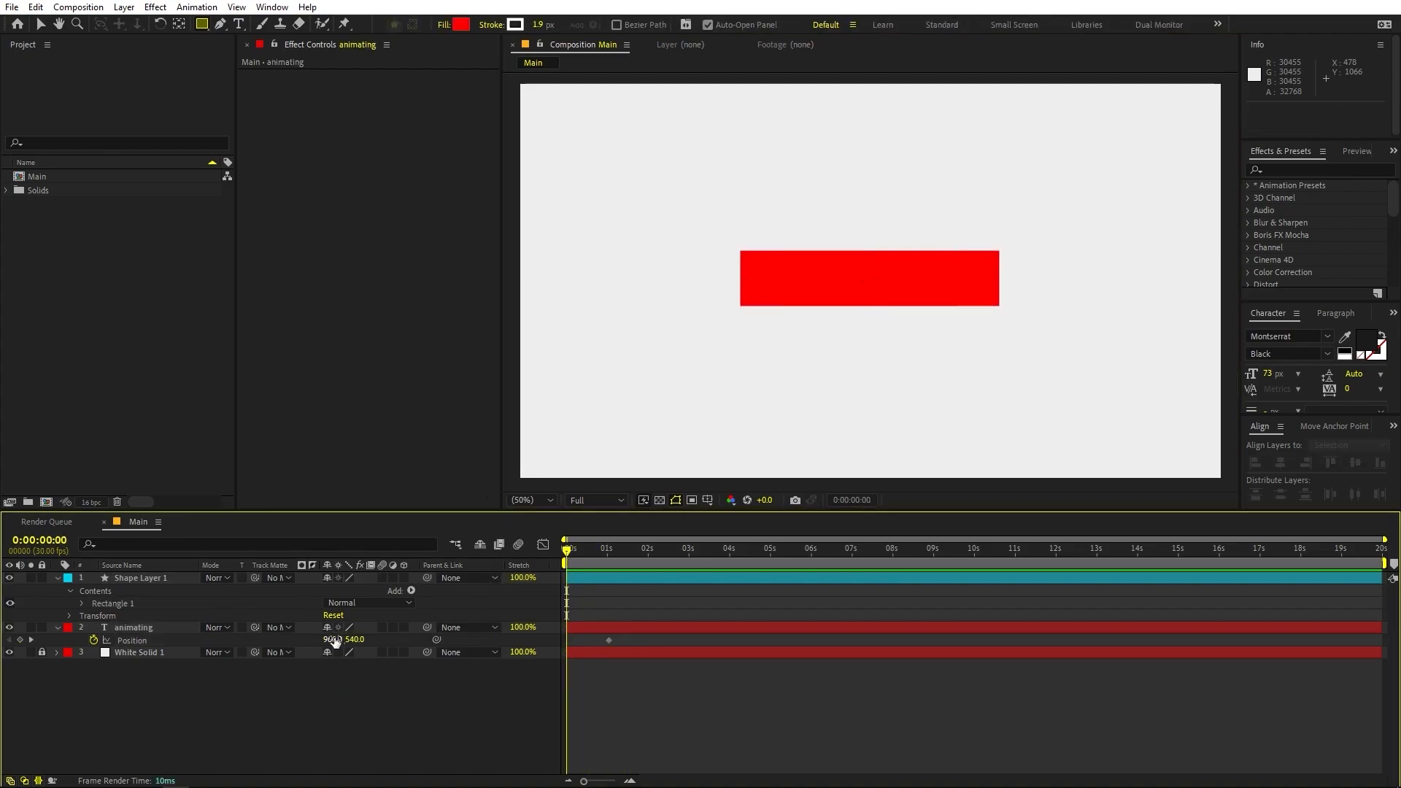
- Keyframe the text's Position at 960, 383 at time 0, above the rectangle, and scrub to 0:00:01:01
left_click_drag(335, 641, 237, 649)
key("ctrl+z")
left_click_drag(574, 549, 606, 559)
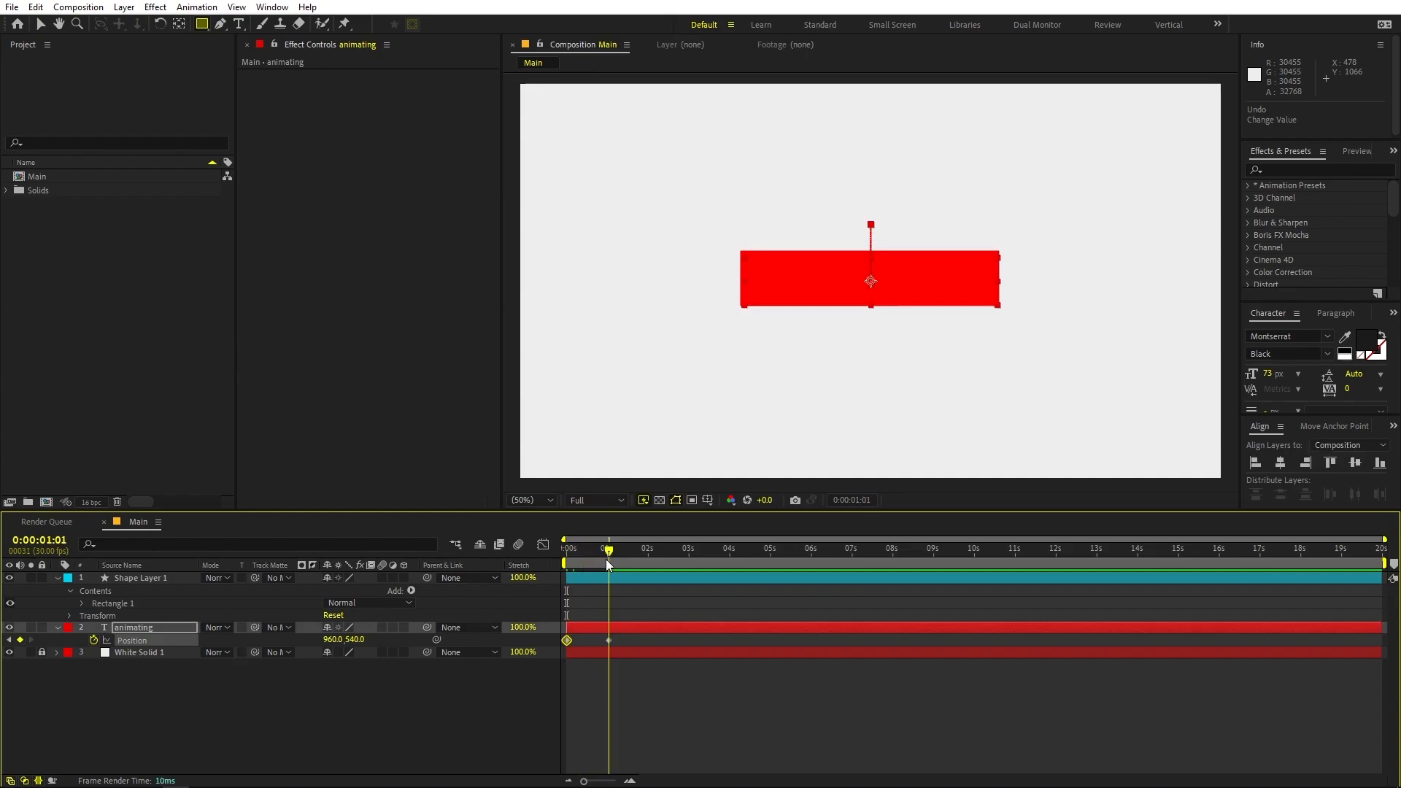
- Assign Shape Layer 1 as the track matte of the animating text layer
left_click(169, 695)
left_click(163, 626)
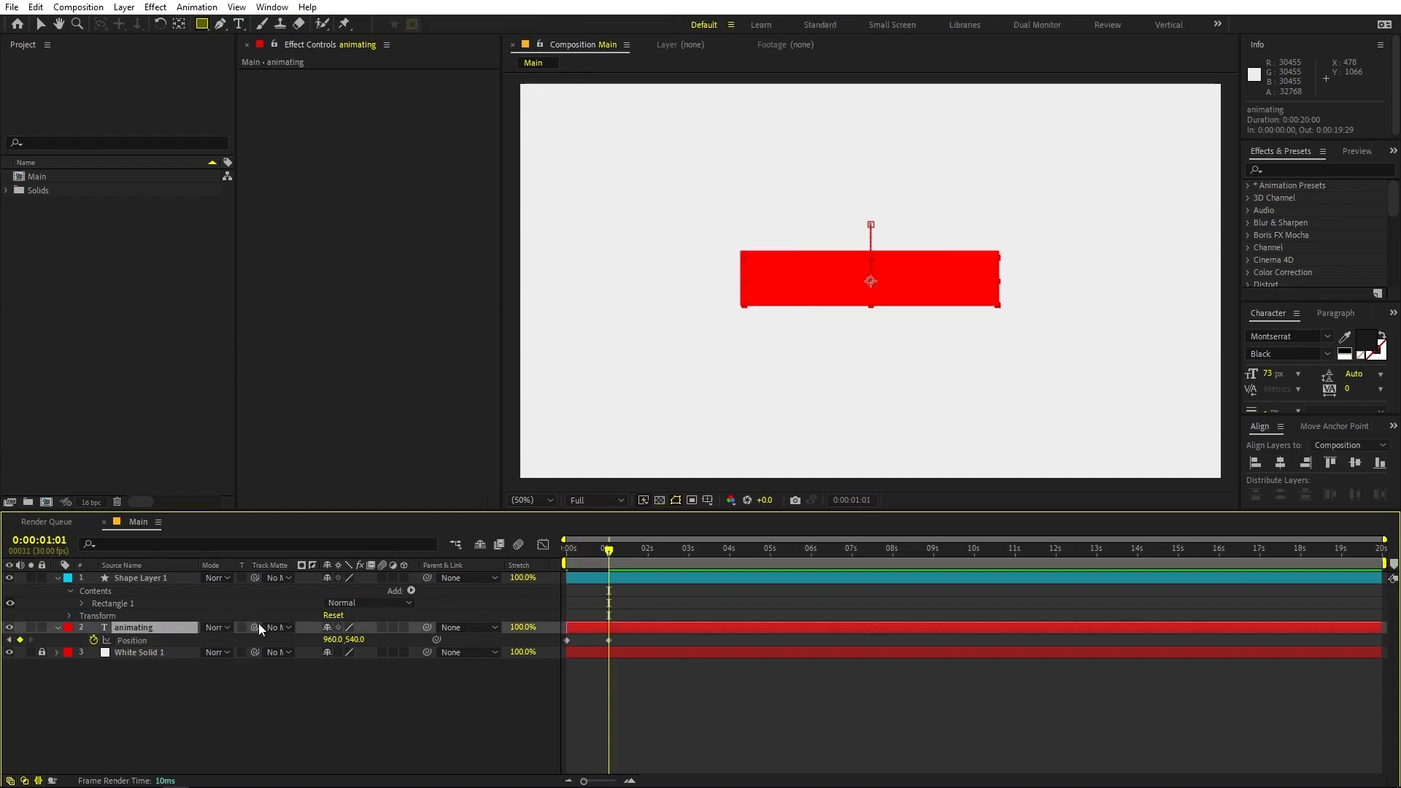
left_click_drag(256, 626, 192, 583)
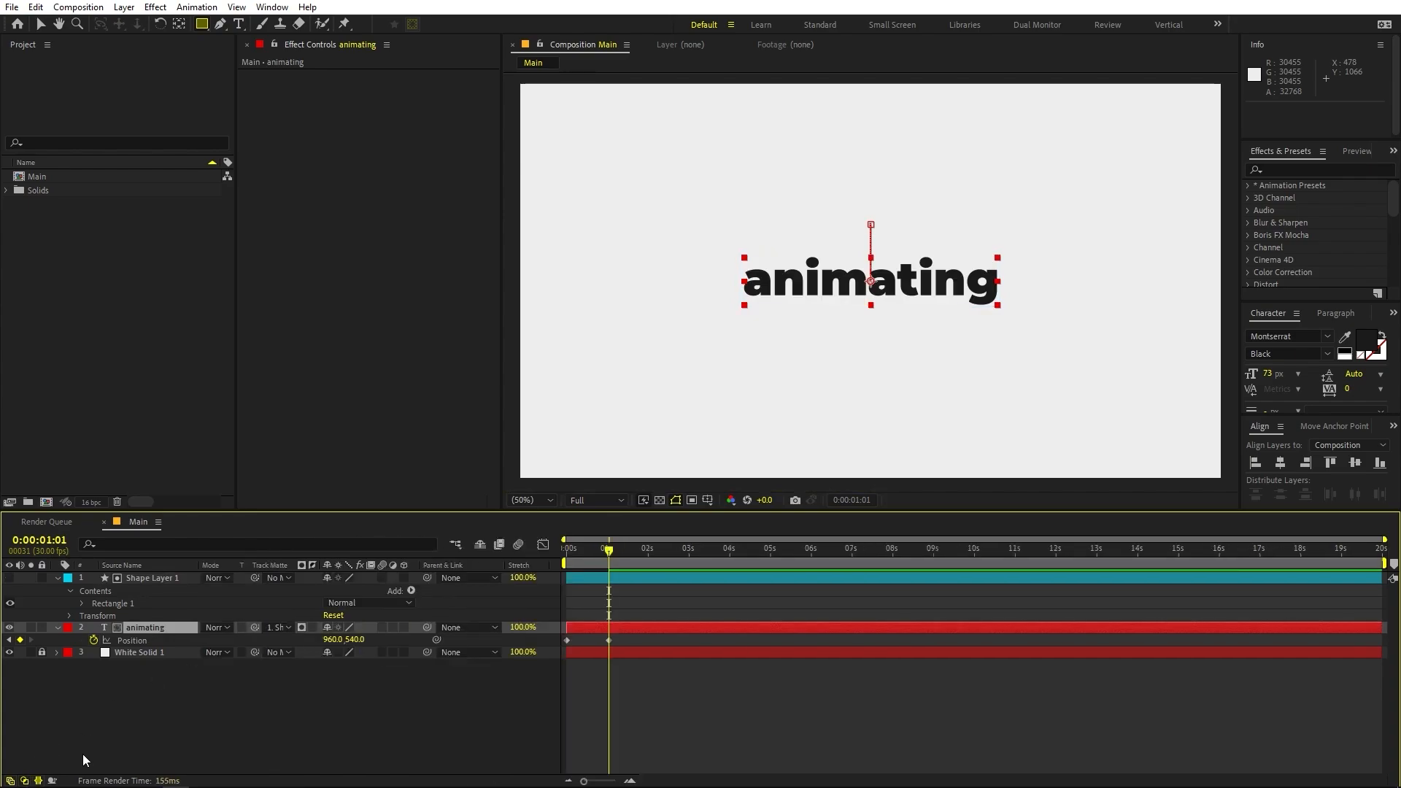
left_click(235, 720)
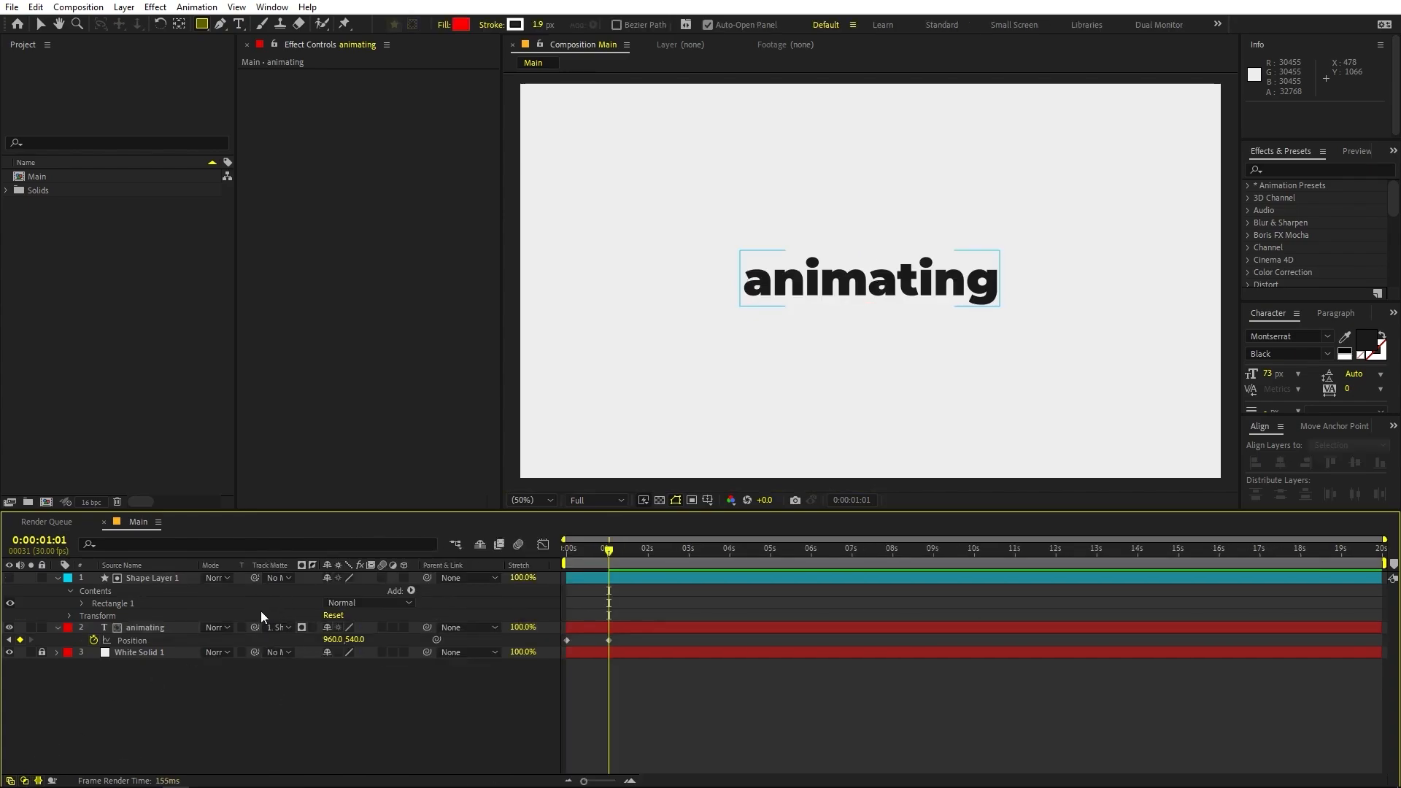
- Review the track matte choices of the animating layer and collapse Shape Layer 1's properties
left_click(276, 627)
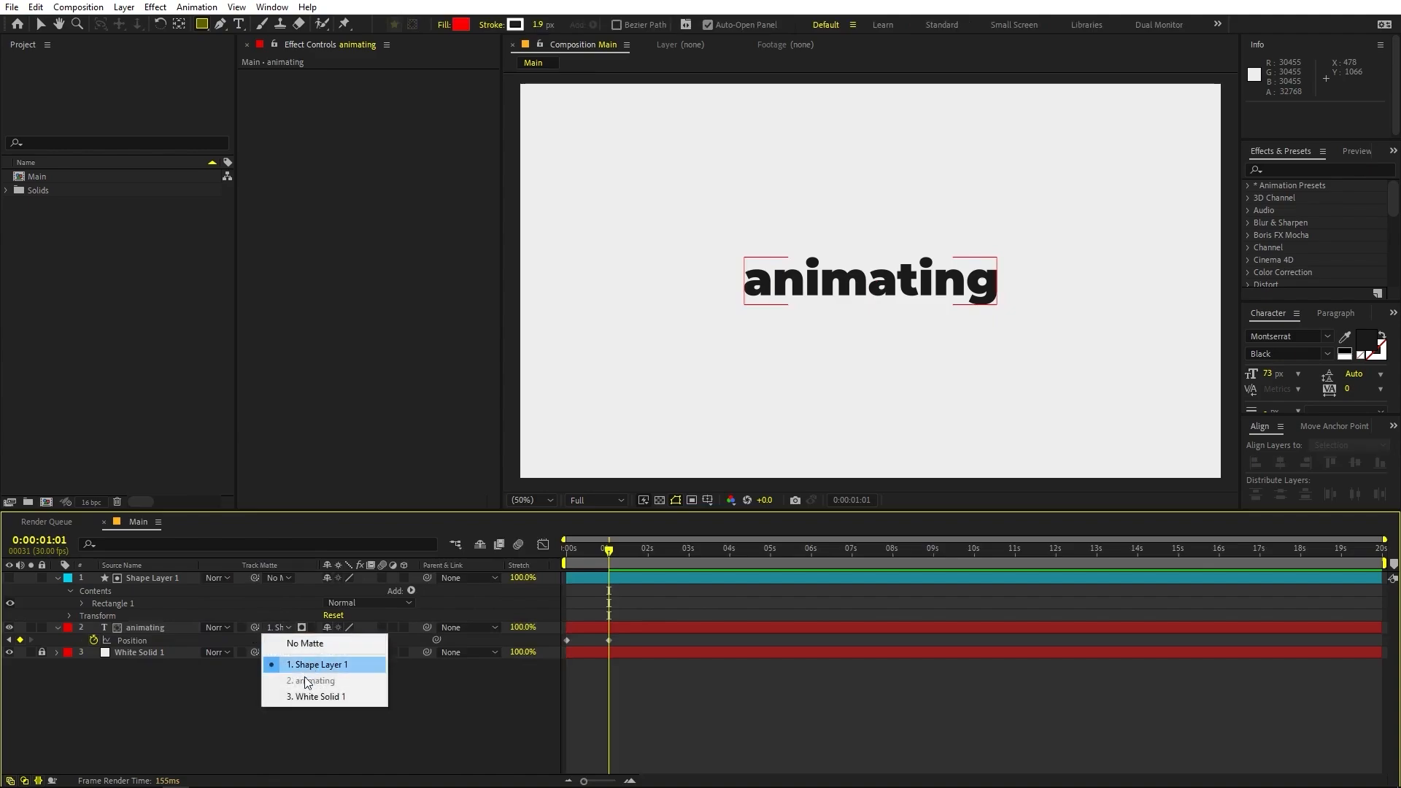
left_click(162, 716)
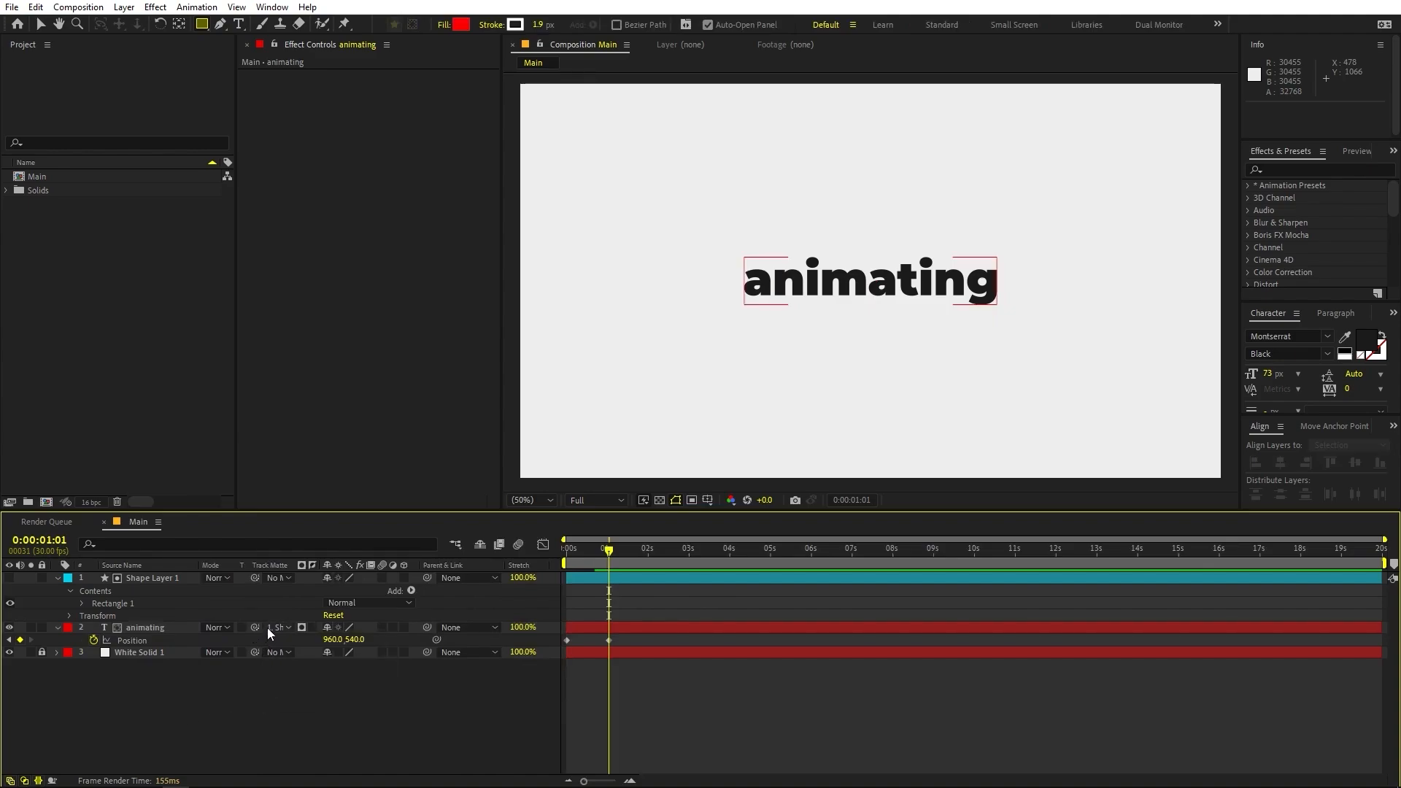
left_click(269, 627)
left_click(216, 716)
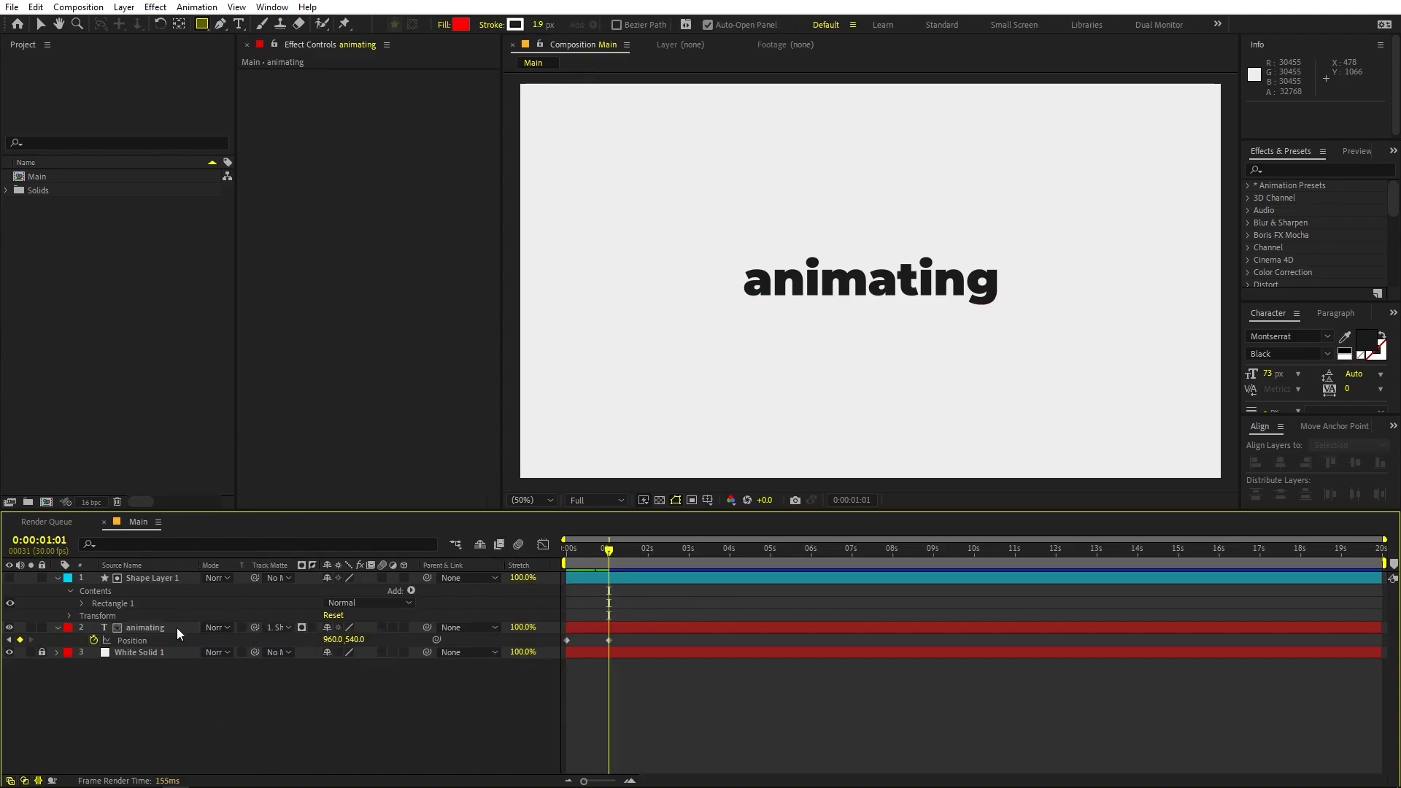
left_click(57, 578)
left_click(161, 575)
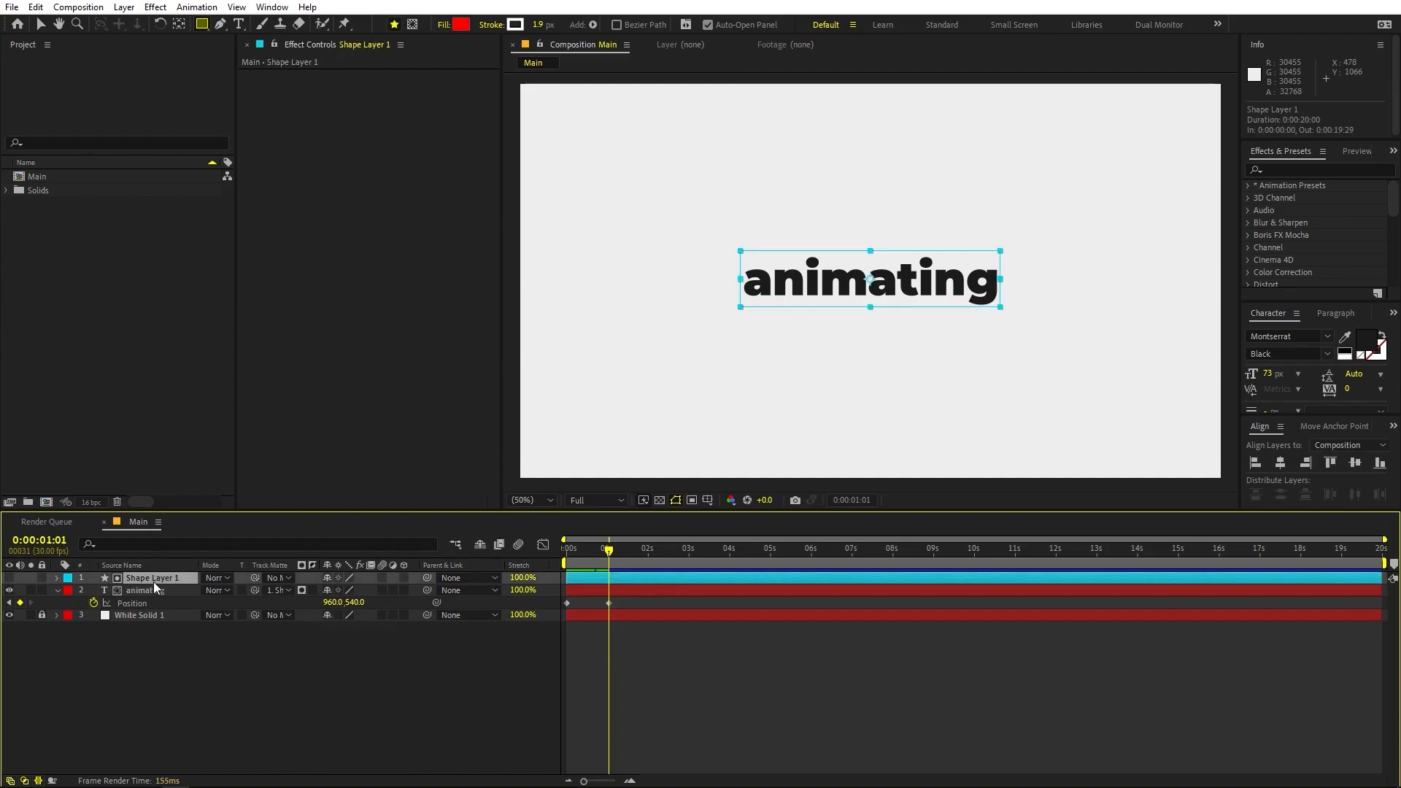
left_click(196, 593)
left_click(277, 589)
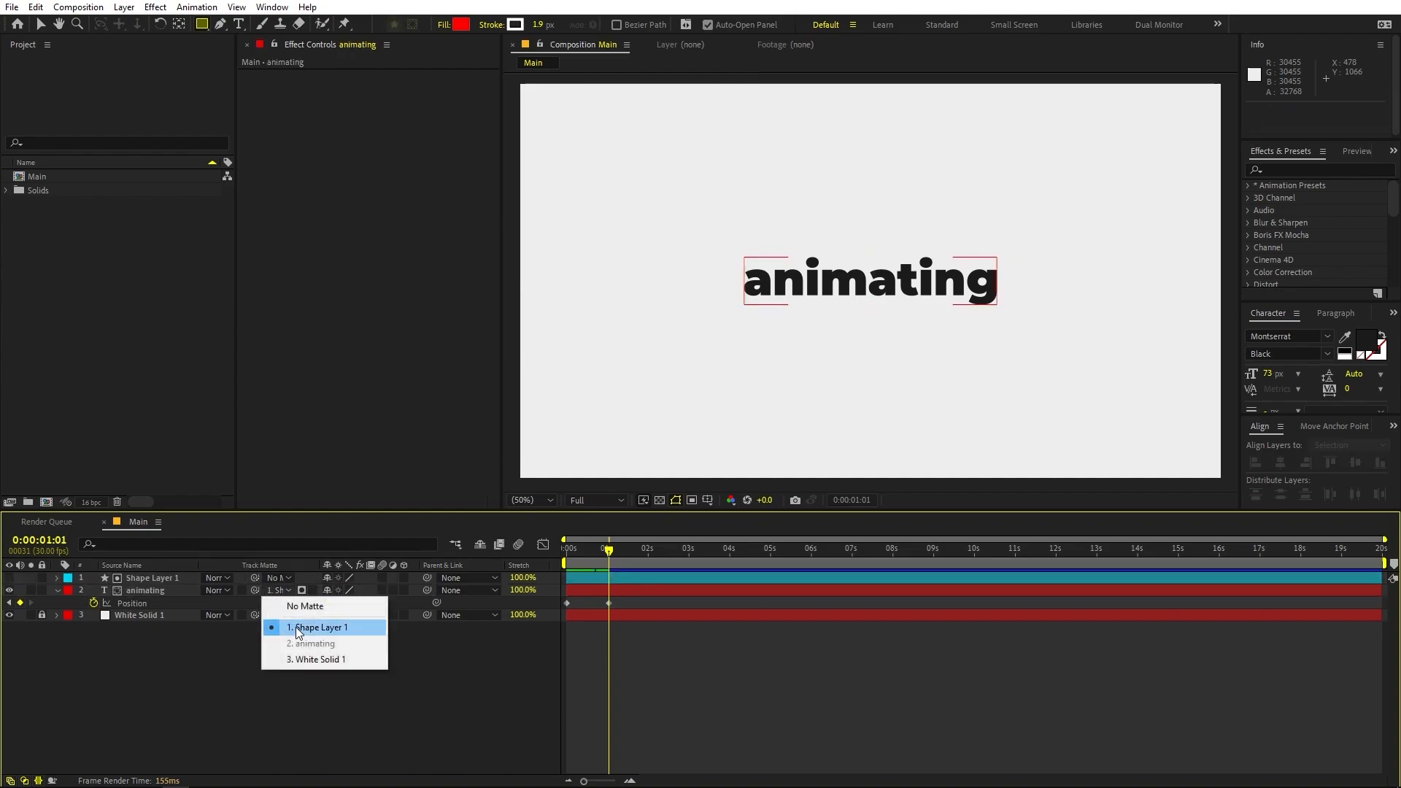
left_click(185, 668)
- Apply Easy Ease to both Position keyframes of the animating layer, with the time at the start
mouse_move(569, 559)
left_mouse_down()
mouse_move(541, 561)
mouse_move(620, 560)
mouse_move(566, 562)
left_mouse_up()
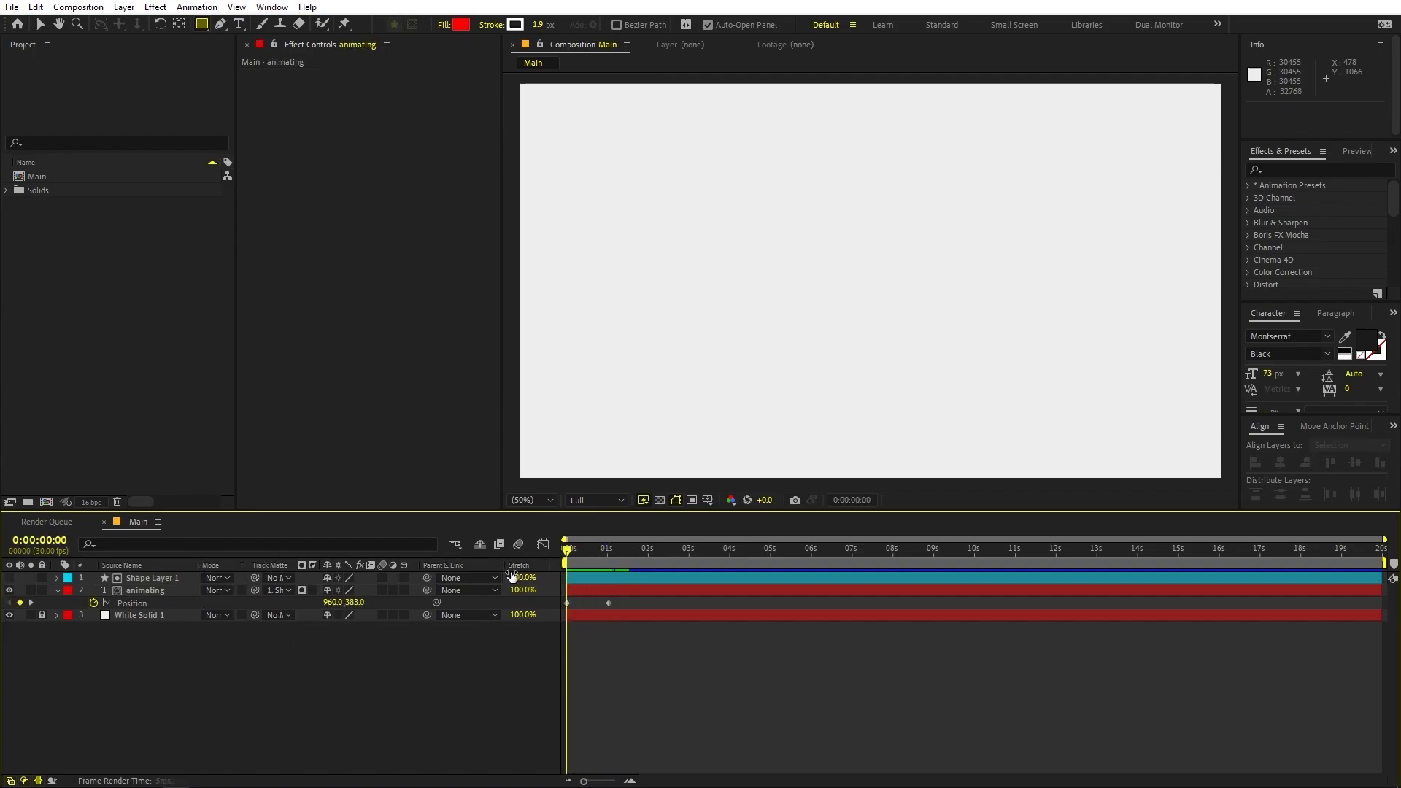
left_click_drag(623, 600, 528, 598)
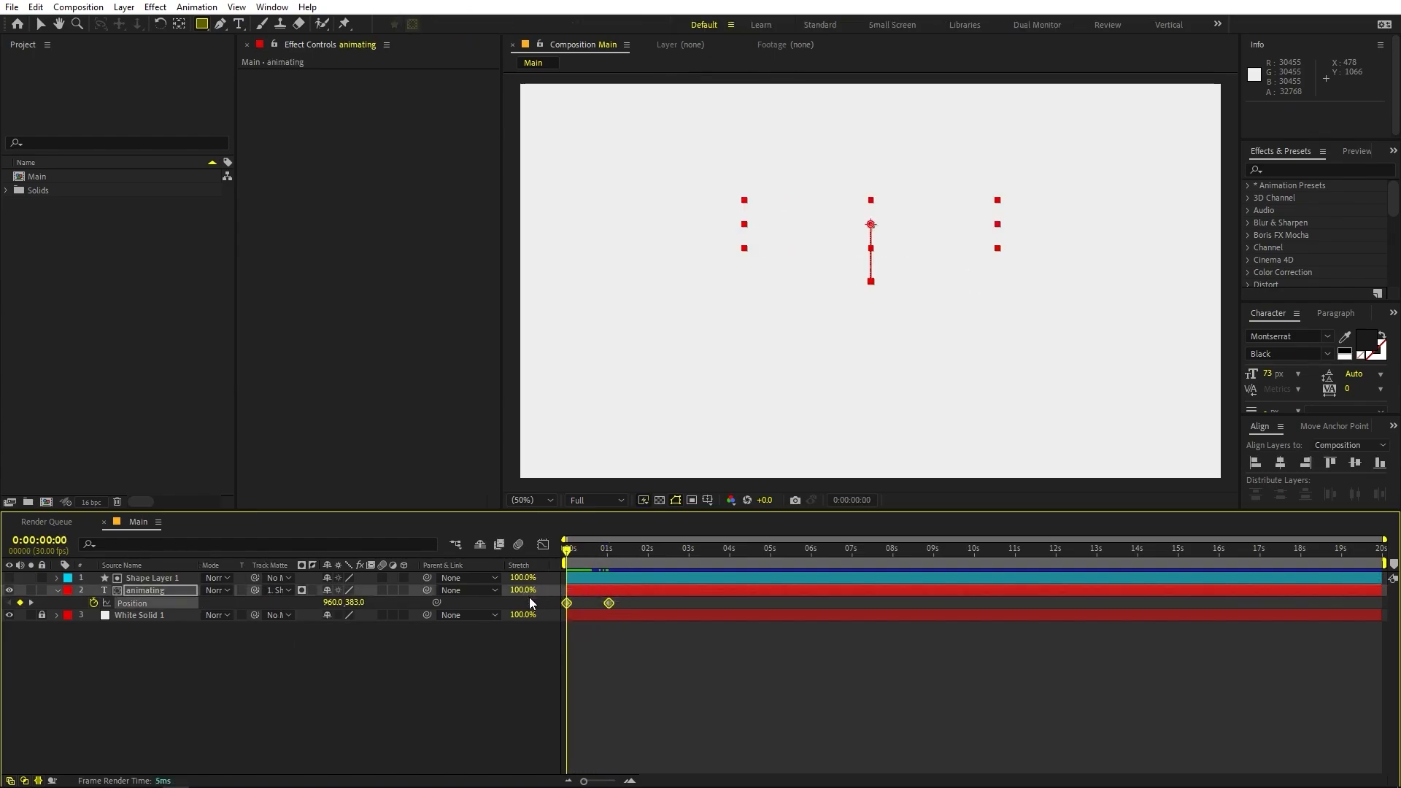
key("F9")
- Reshape the Position speed graph to peak early with a long ease-out, and preview the text reveal
left_click(542, 546)
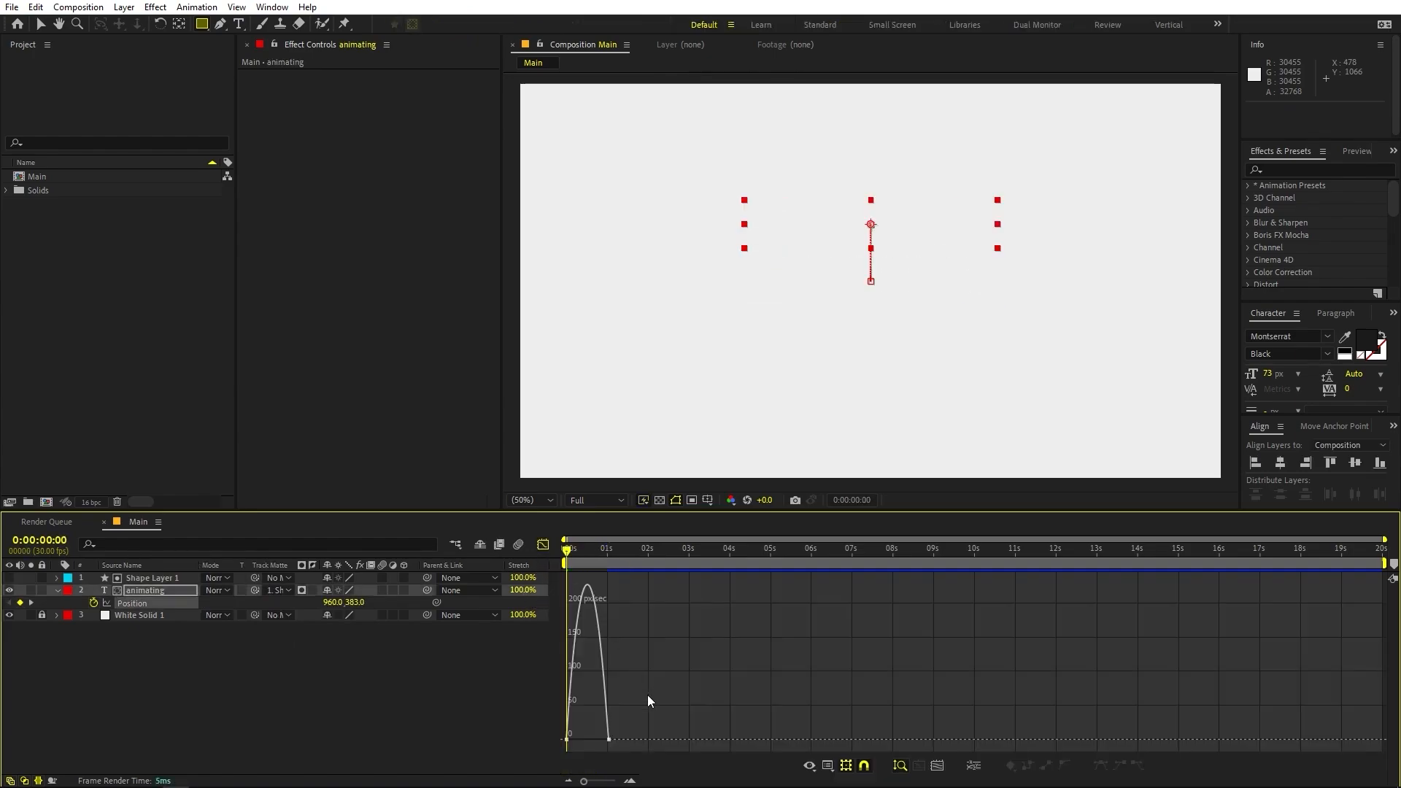
left_click(832, 767)
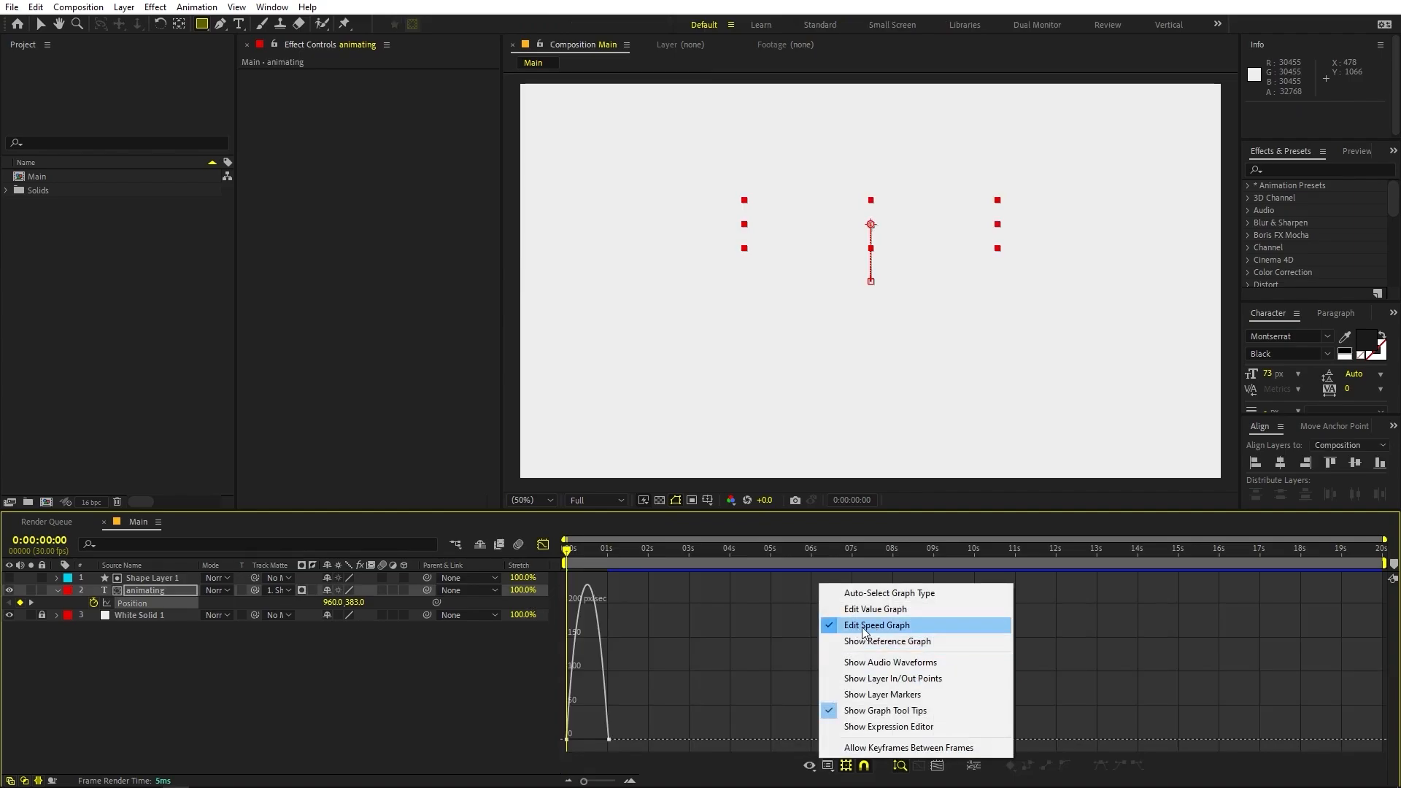
mouse_move(669, 706)
left_mouse_down()
mouse_move(598, 746)
mouse_move(573, 739)
left_mouse_up()
left_click(610, 612)
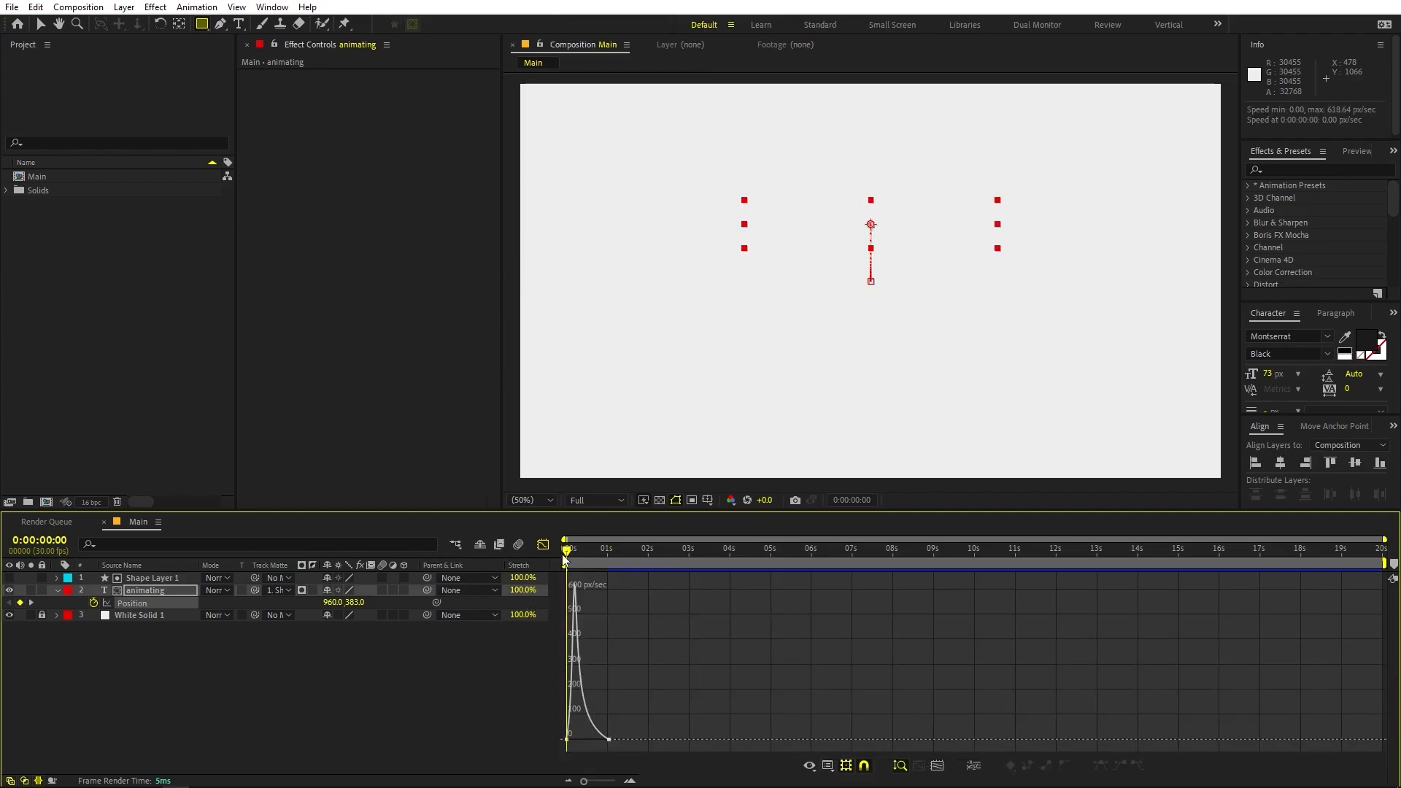
left_click(543, 545)
key("space")
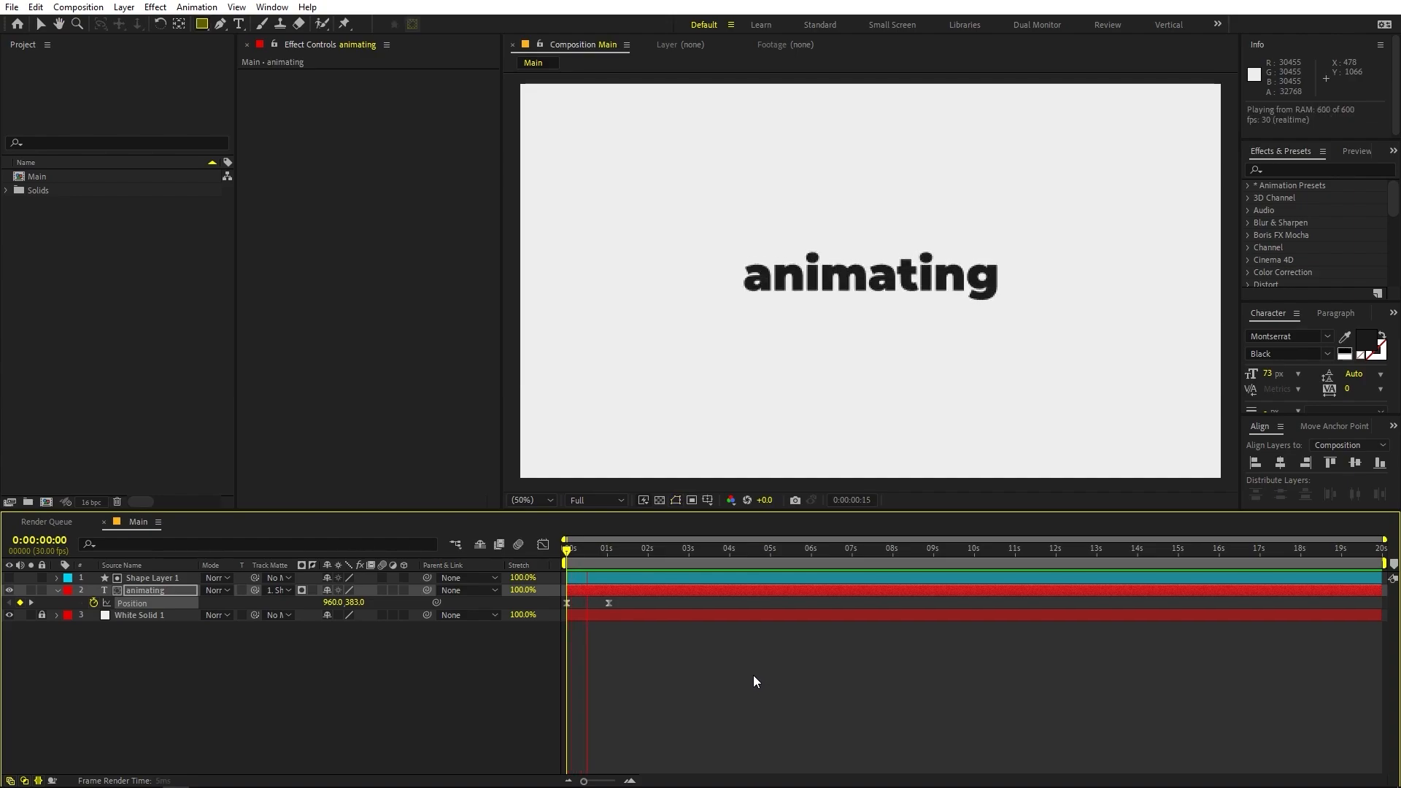
- Try moving the animating layer's ending Position keyframe to frame 22, preview the reveal, and fit the composition in view
key("space")
left_click_drag(608, 602, 596, 608)
key("space")
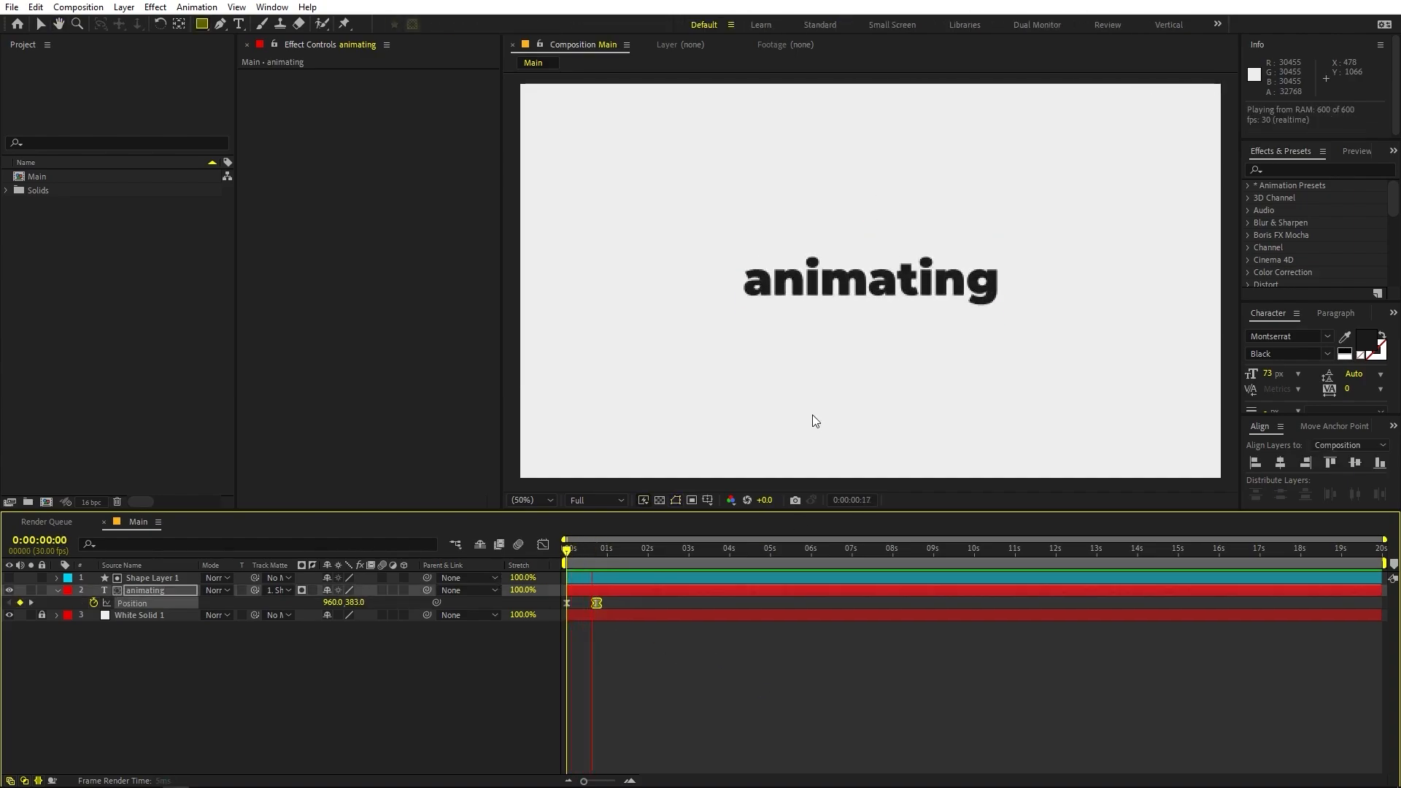
key("space")
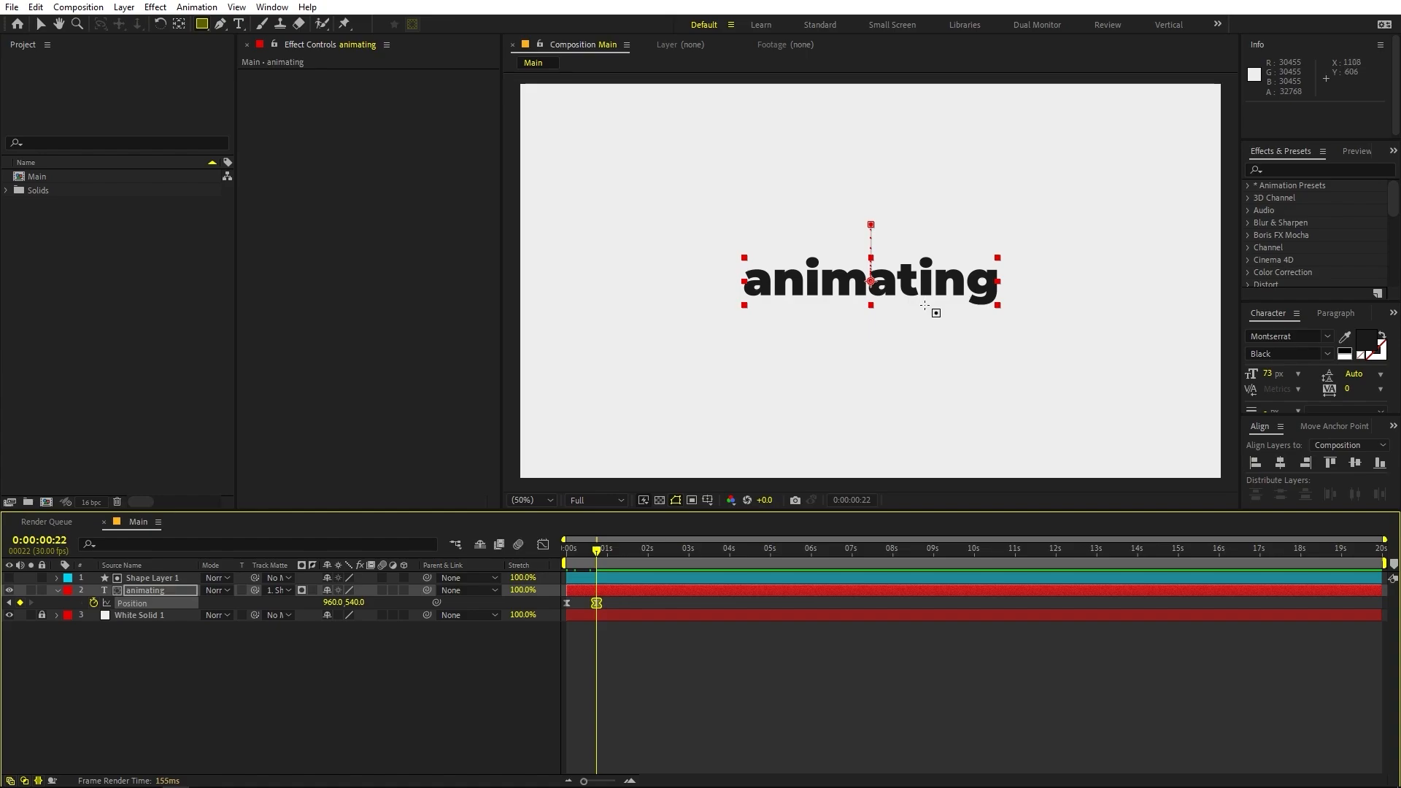
key("v")
left_click(609, 649)
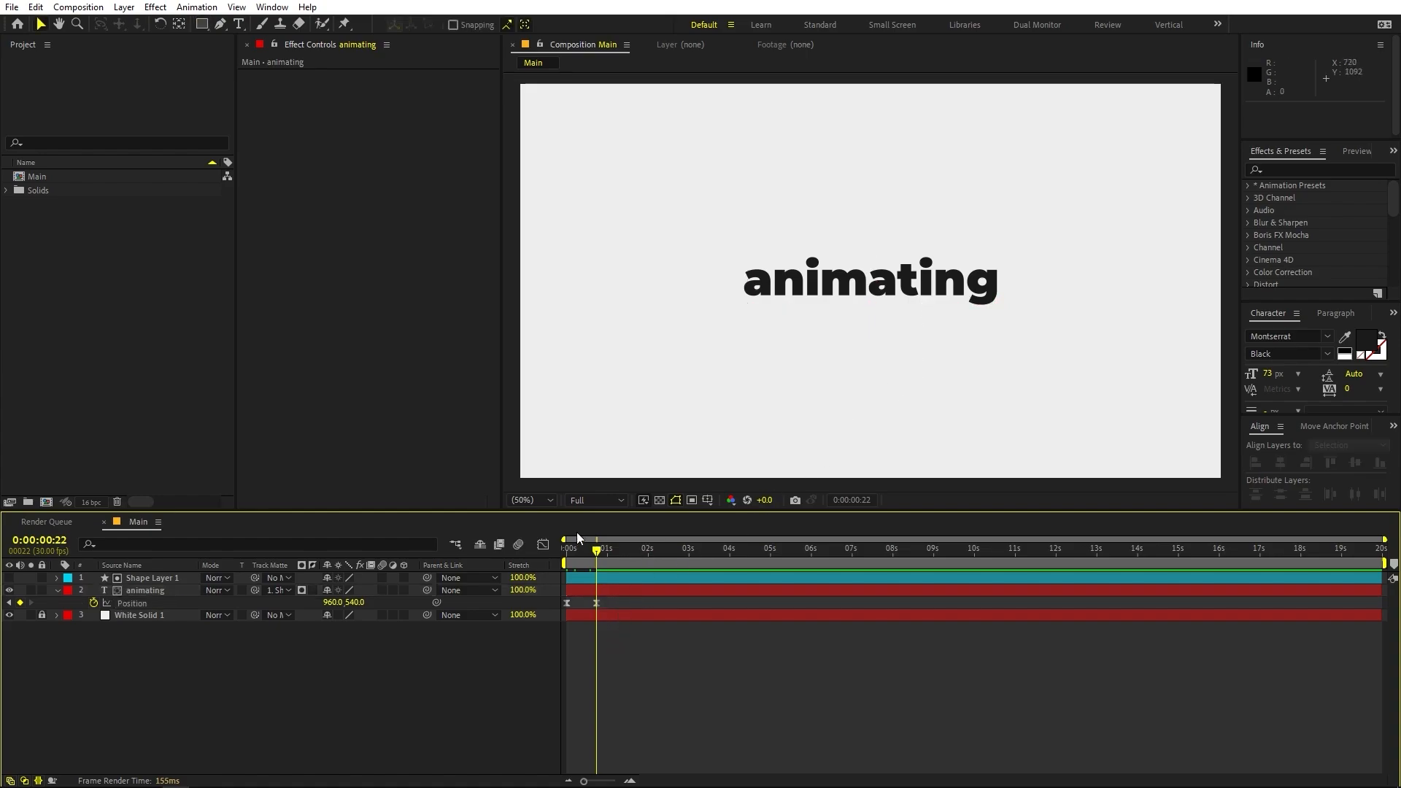
left_click(525, 499)
left_click(544, 533)
- Move the animating layer's ending Position keyframe to frame 14, preview the faster reveal, and return to the start
key("space")
left_click_drag(595, 602, 581, 603)
key("space")
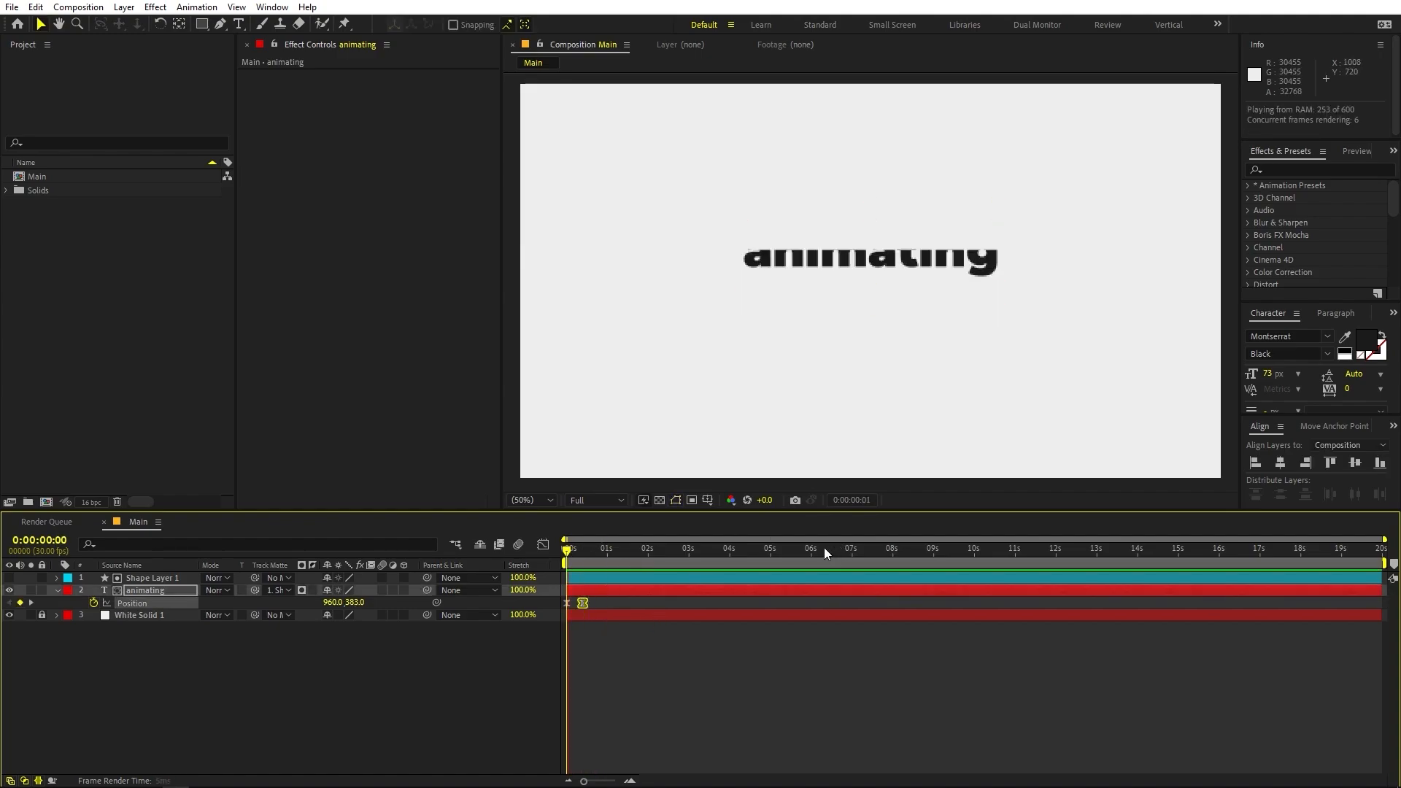
key("space")
mouse_move(586, 606)
left_mouse_down()
mouse_move(661, 604)
mouse_move(585, 603)
left_mouse_up()
key("space")
key("Home")
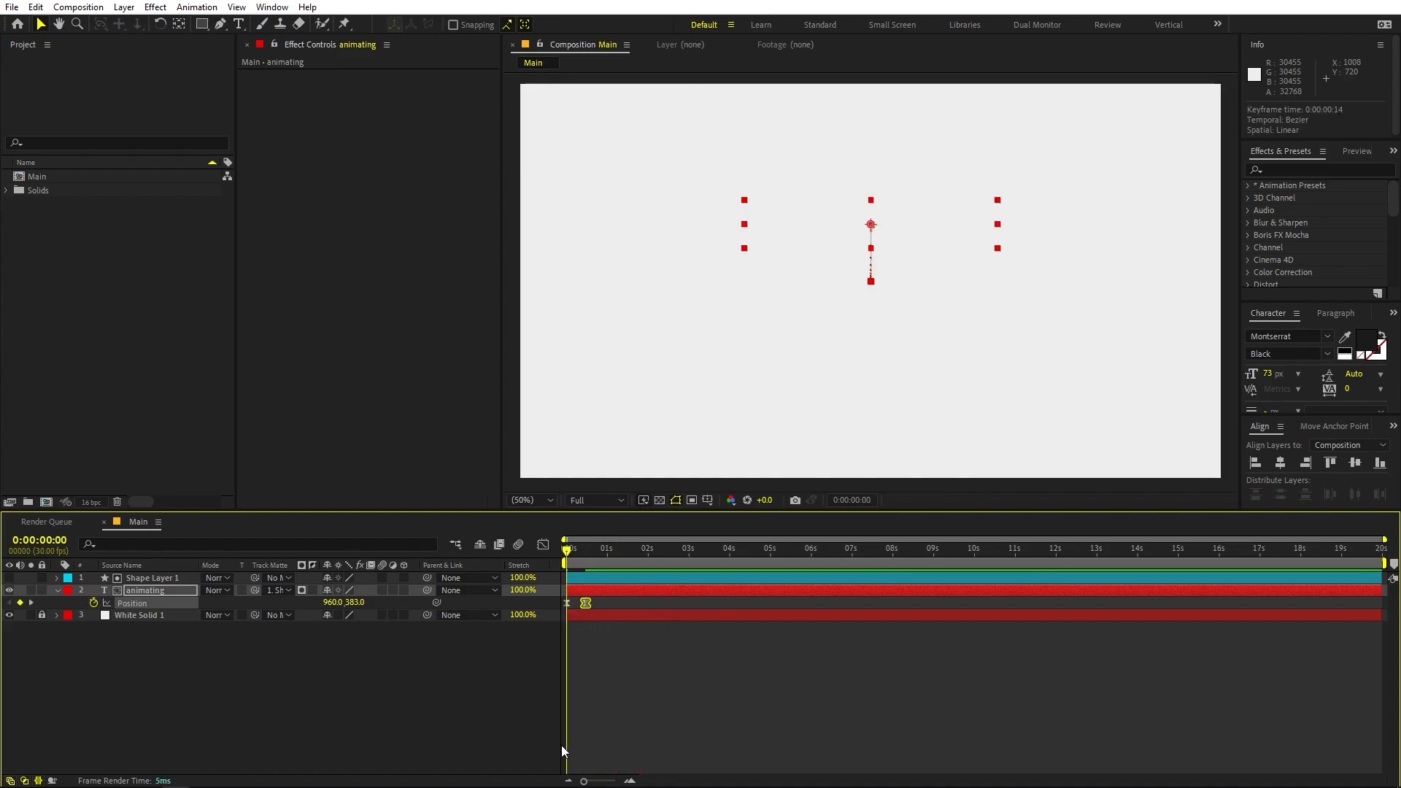
- Duplicate Shape Layer 1 and the animating layer, and place the text copy directly below Shape Layer 2
left_click(143, 580, "ctrl")
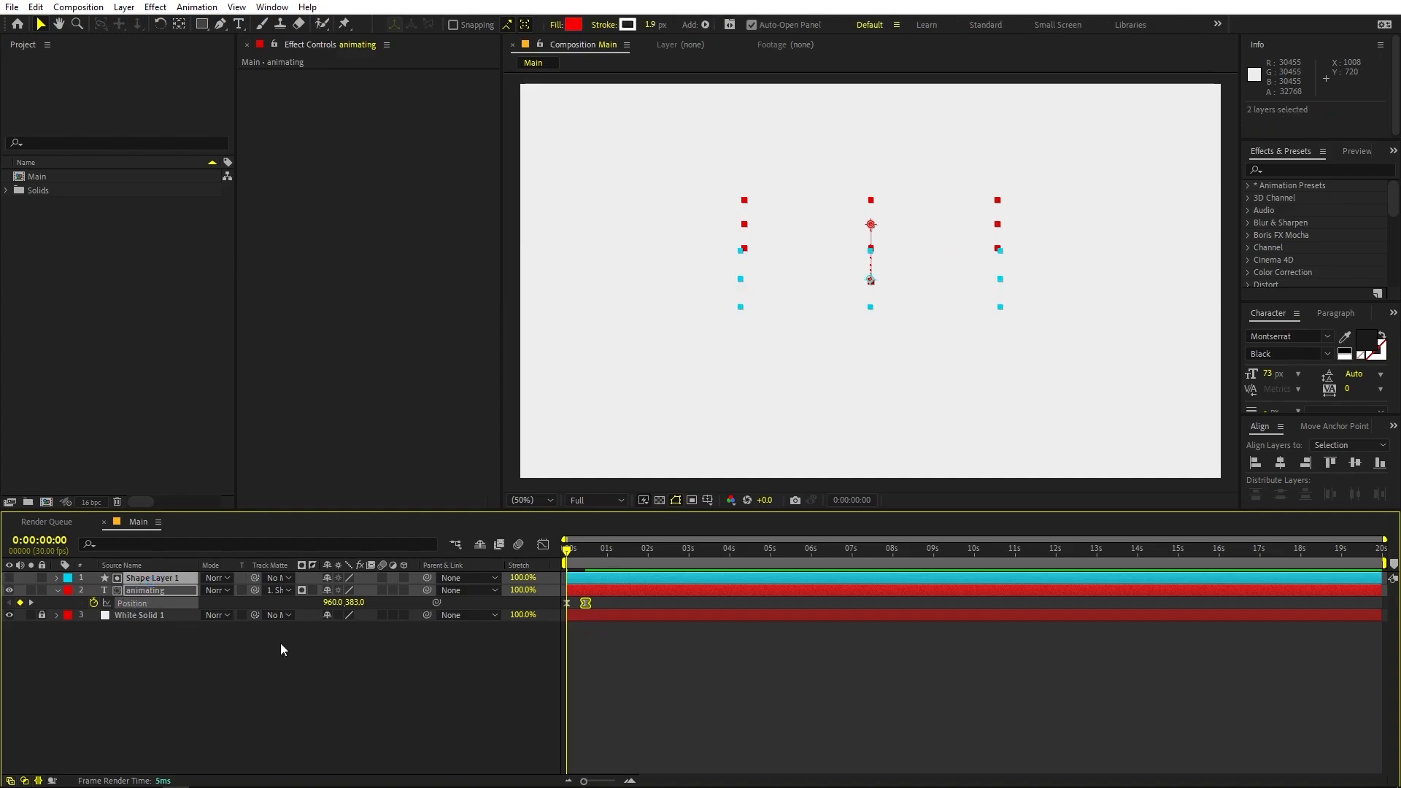
key("ctrl+d")
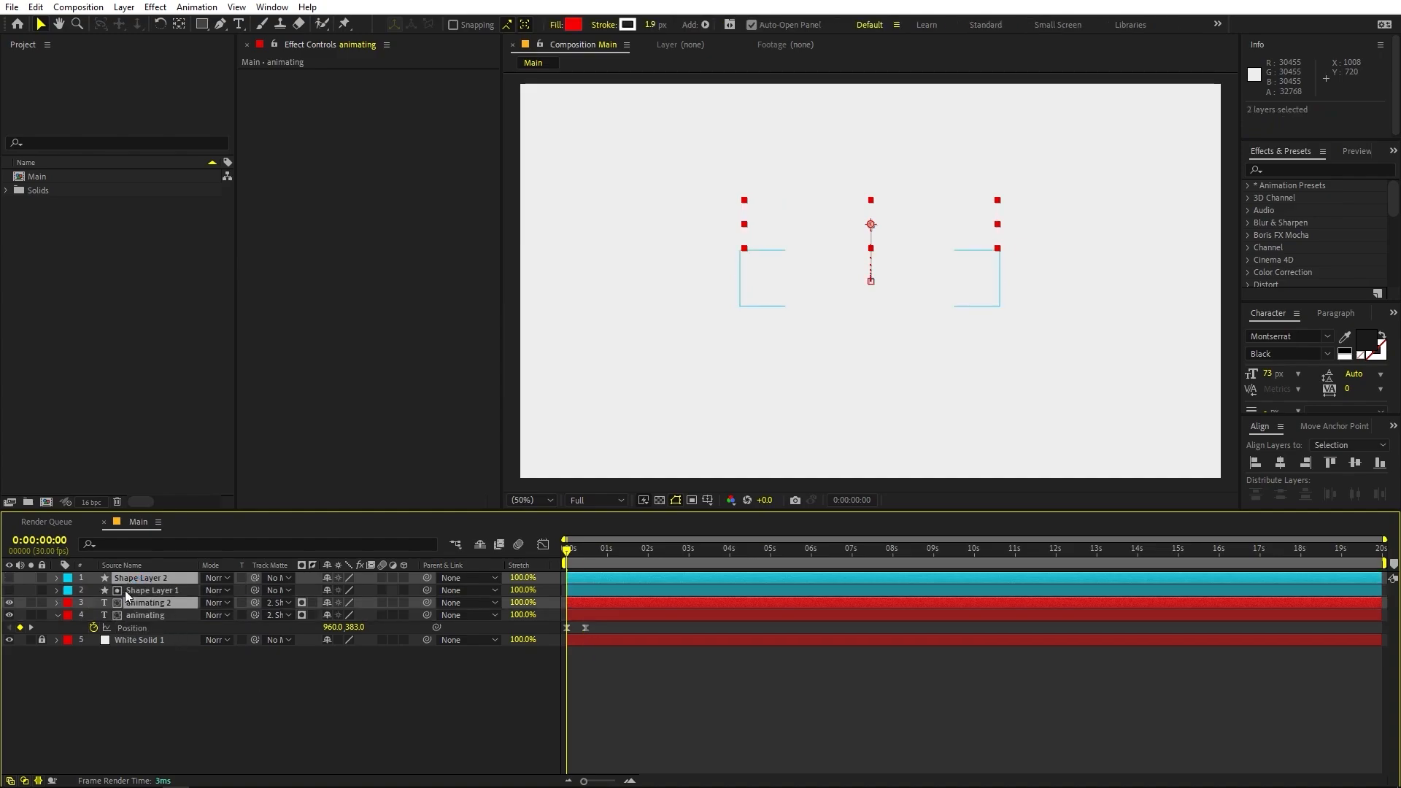
left_click_drag(133, 602, 133, 587)
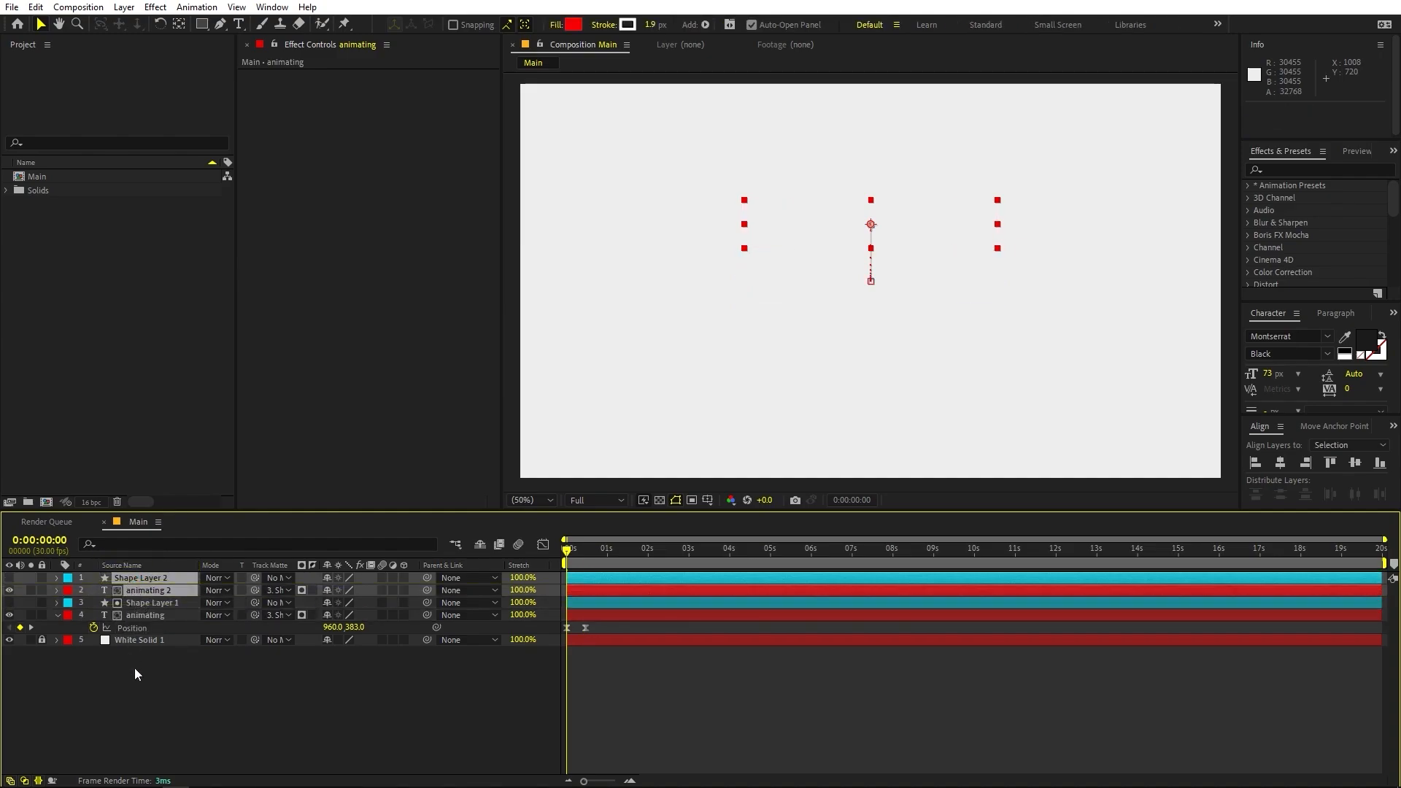
left_click(134, 668)
- Replace the wording of the duplicated animating 2 layer with "text"
left_click_drag(569, 561, 595, 560)
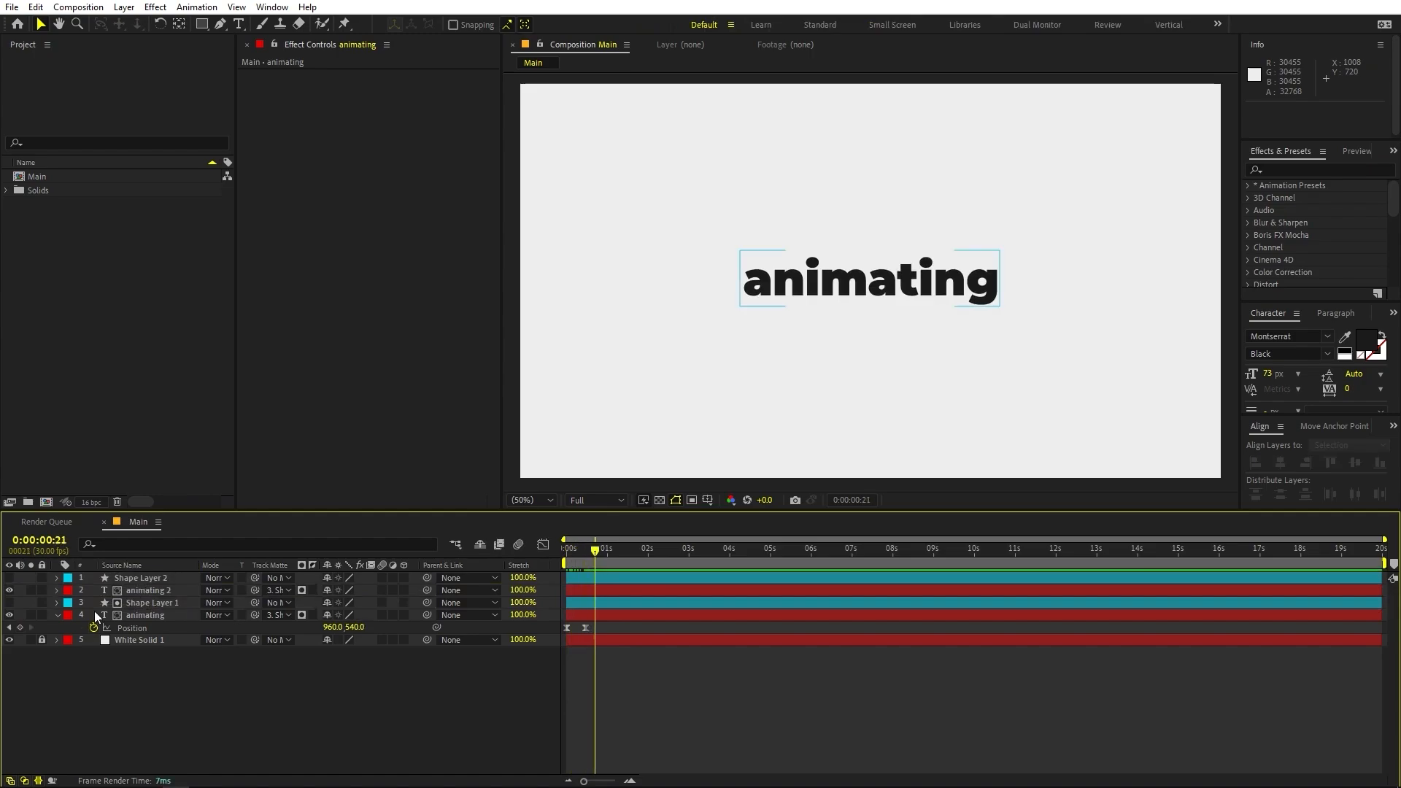
double_click(147, 590)
type("text")
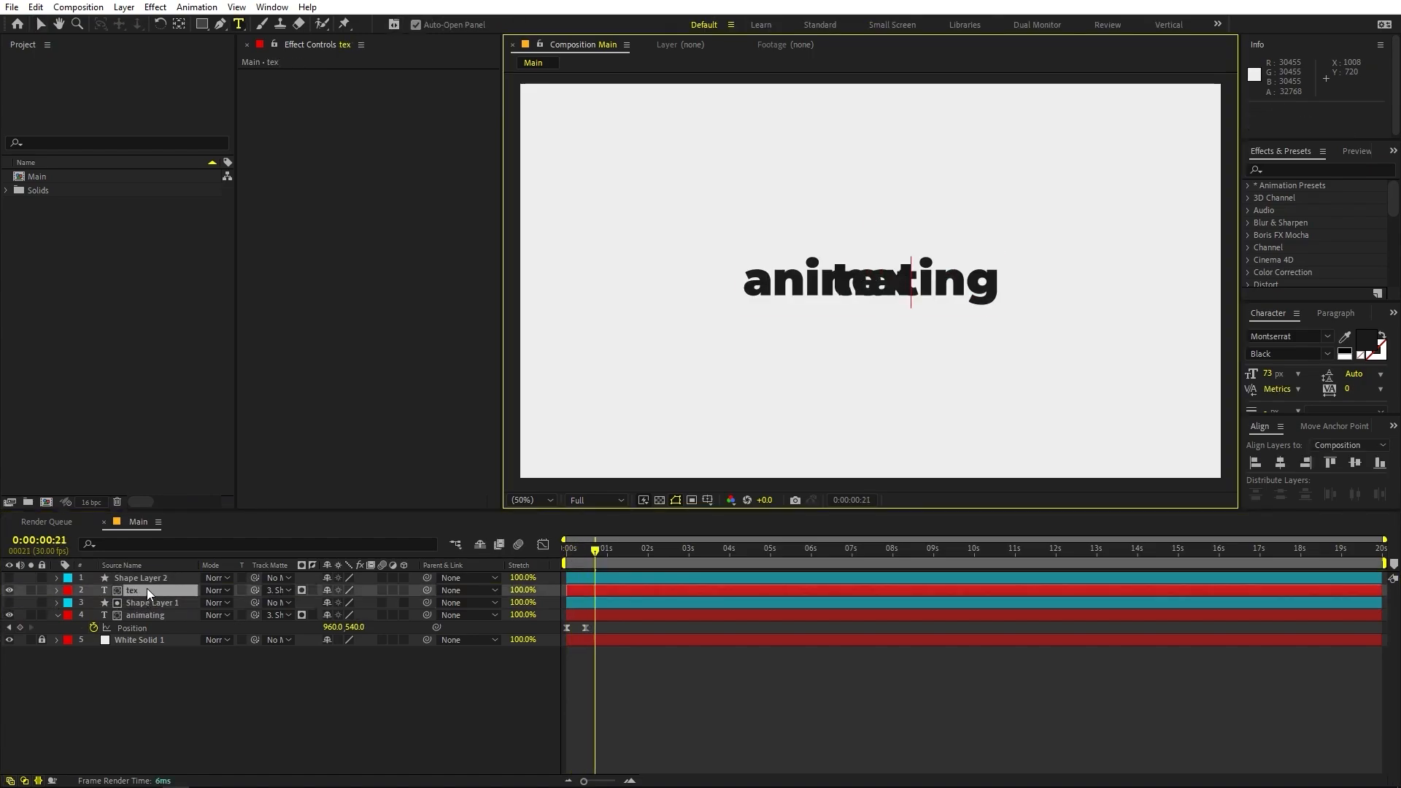
left_click(42, 25)
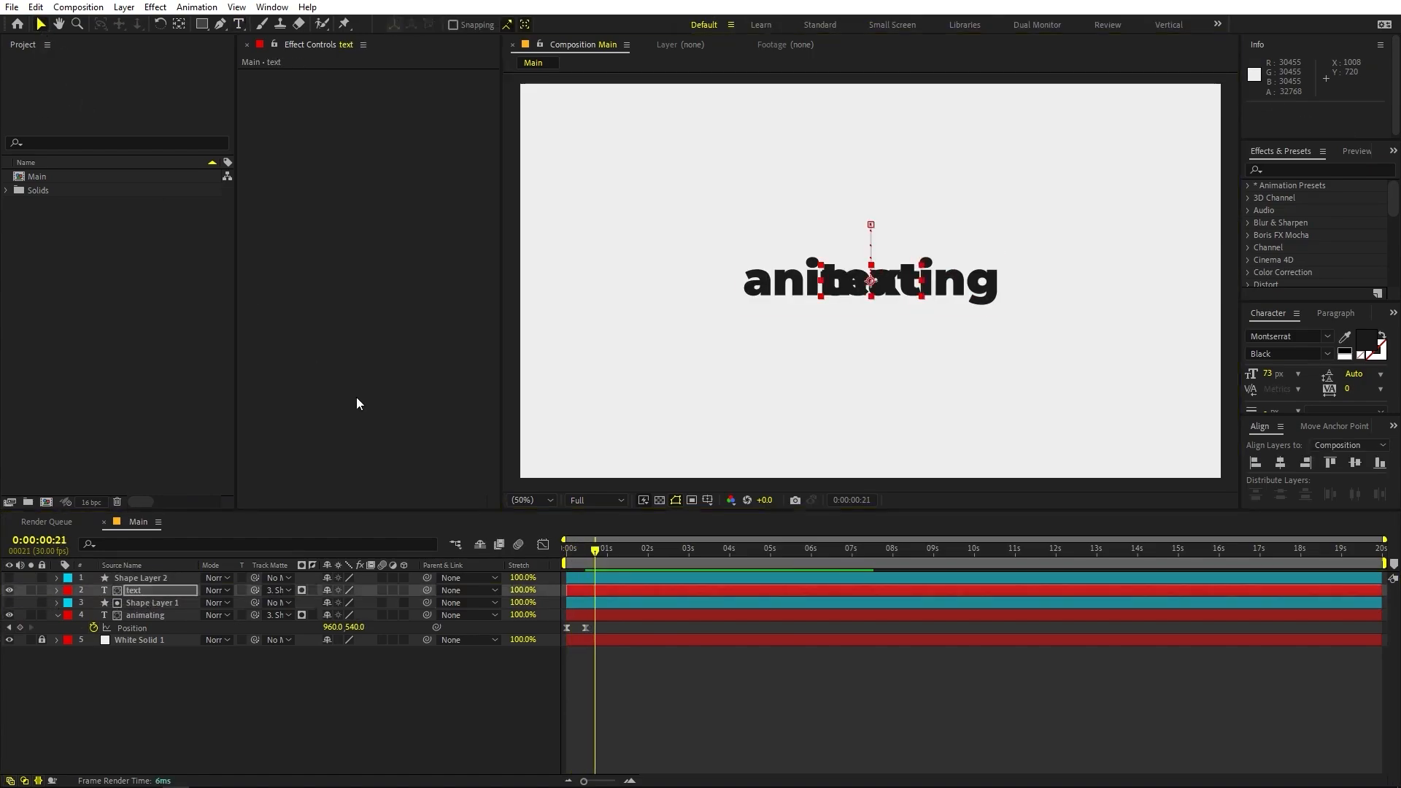
- At the ending Position keyframe on frame 14, lower the text layer and Shape Layer 2 together until the text's Y position is 658
key("p")
left_click_drag(593, 559, 585, 559)
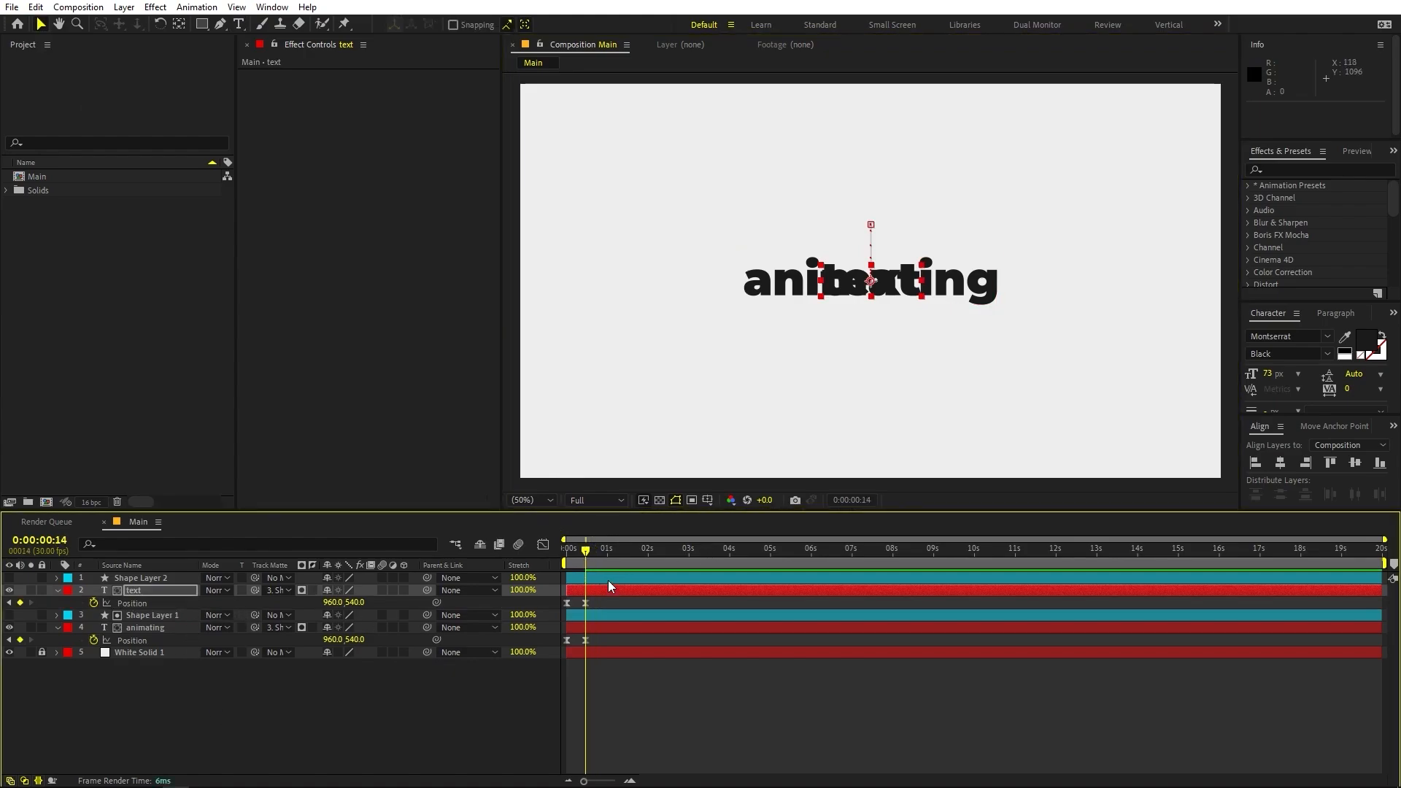
left_click(607, 580)
left_click(599, 590, "shift")
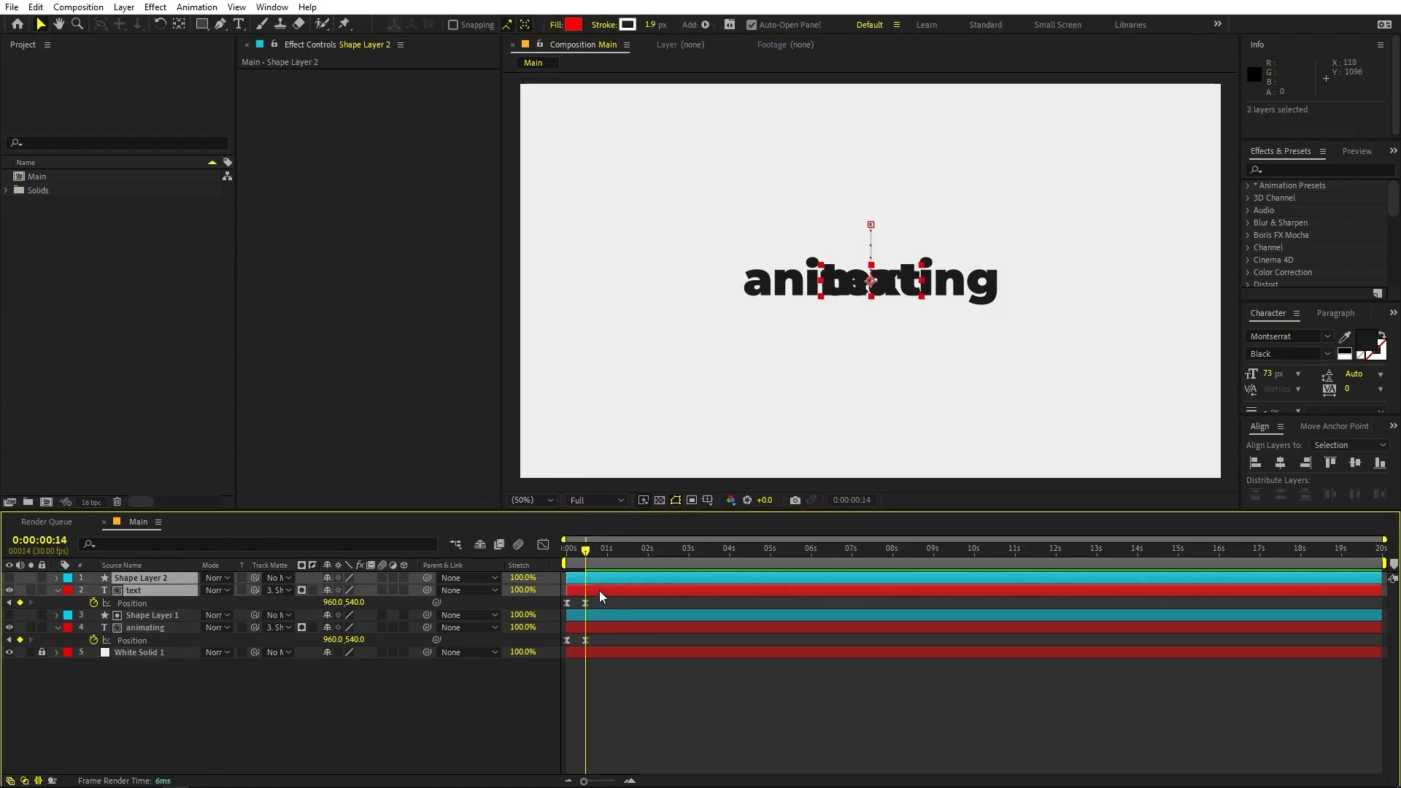
key("shift+Down")
key("shift+Down")
key("shift+Down")
key("shift+Down")
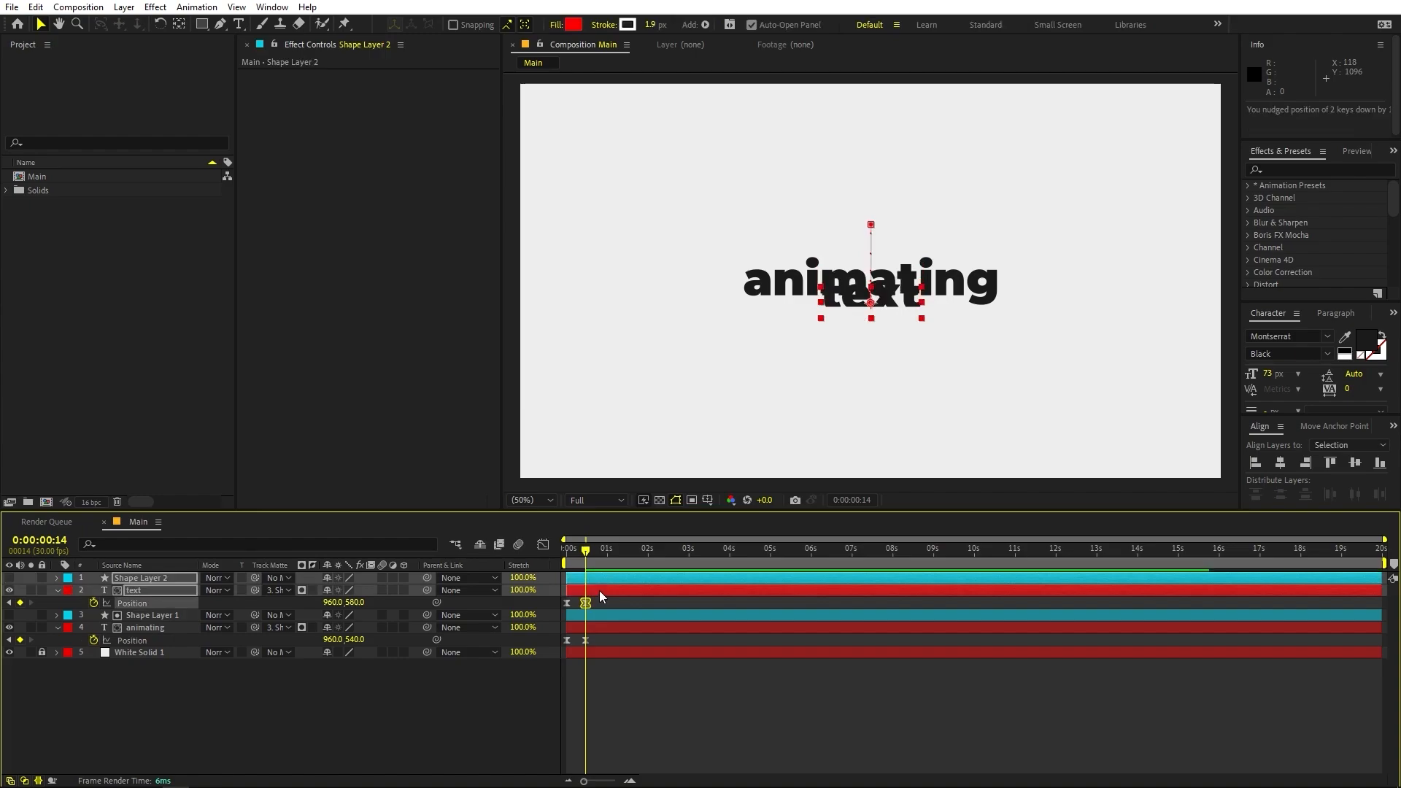
key("shift+Down")
key("shift+Down")
key("shift+Down")
key("shift+Down")
key("shift+Down")
key("shift+Down")
key("shift+Down")
key("shift+Down")
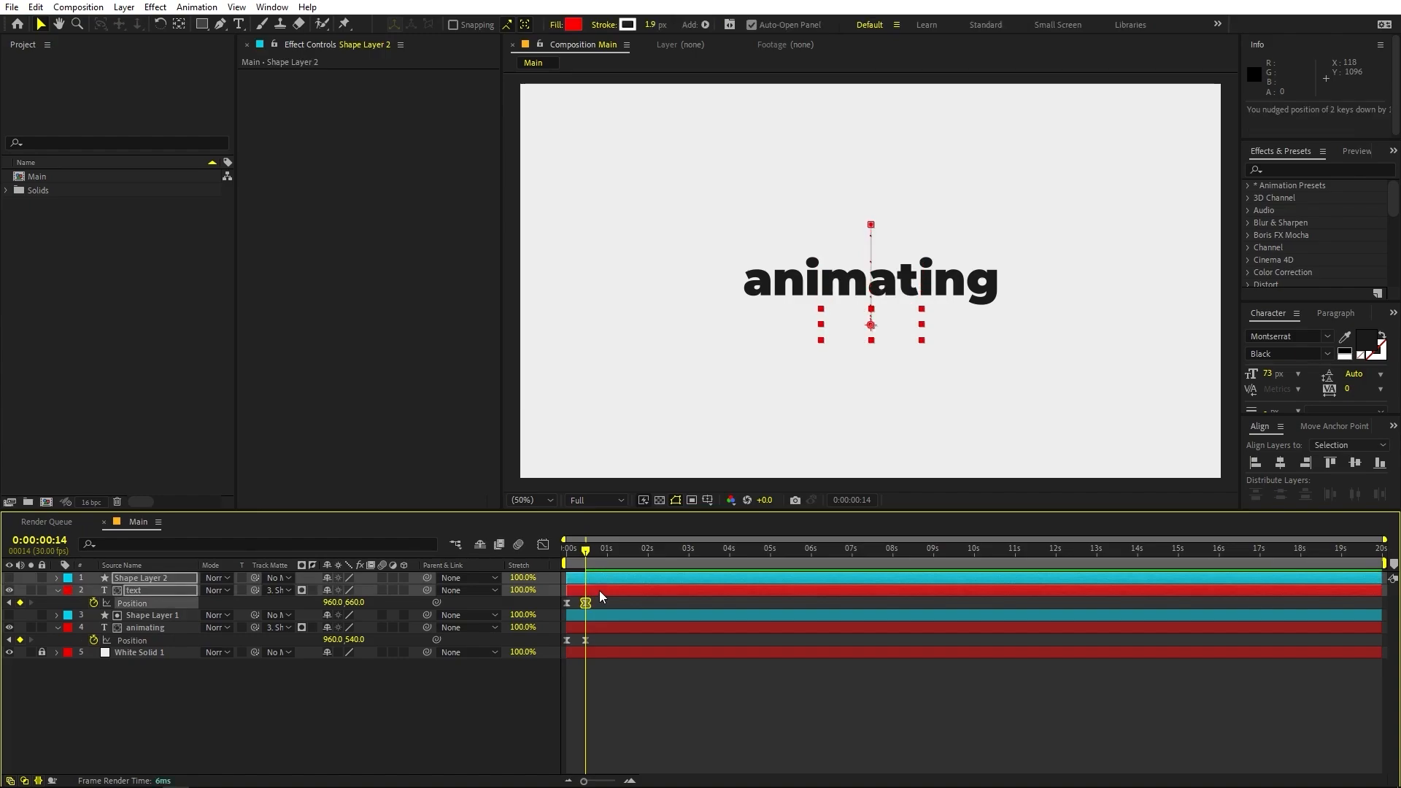
key("Up")
key("Up")
left_click(605, 601)
- Assign Shape Layer 2 as the track matte of the text layer
left_click(120, 589)
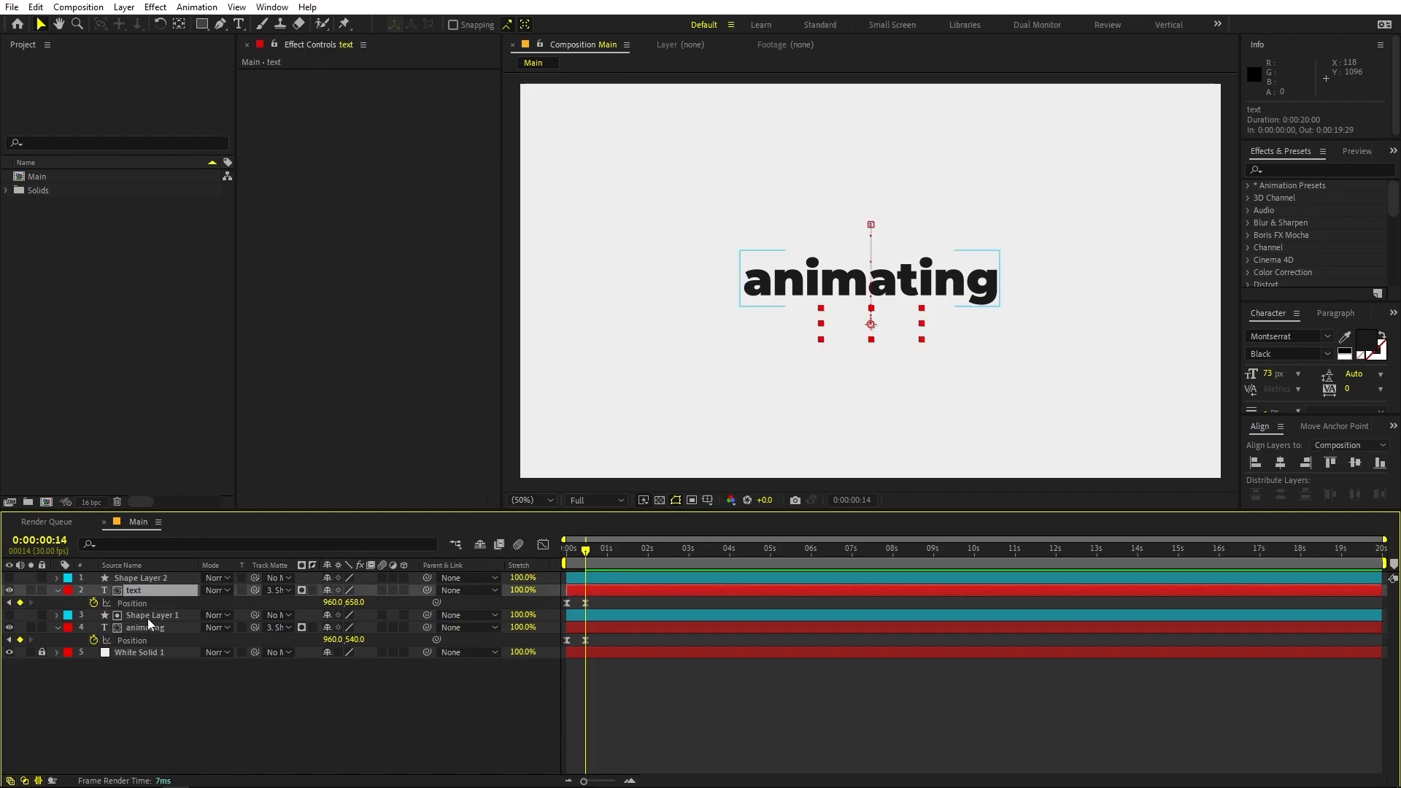
left_click_drag(256, 589, 163, 577)
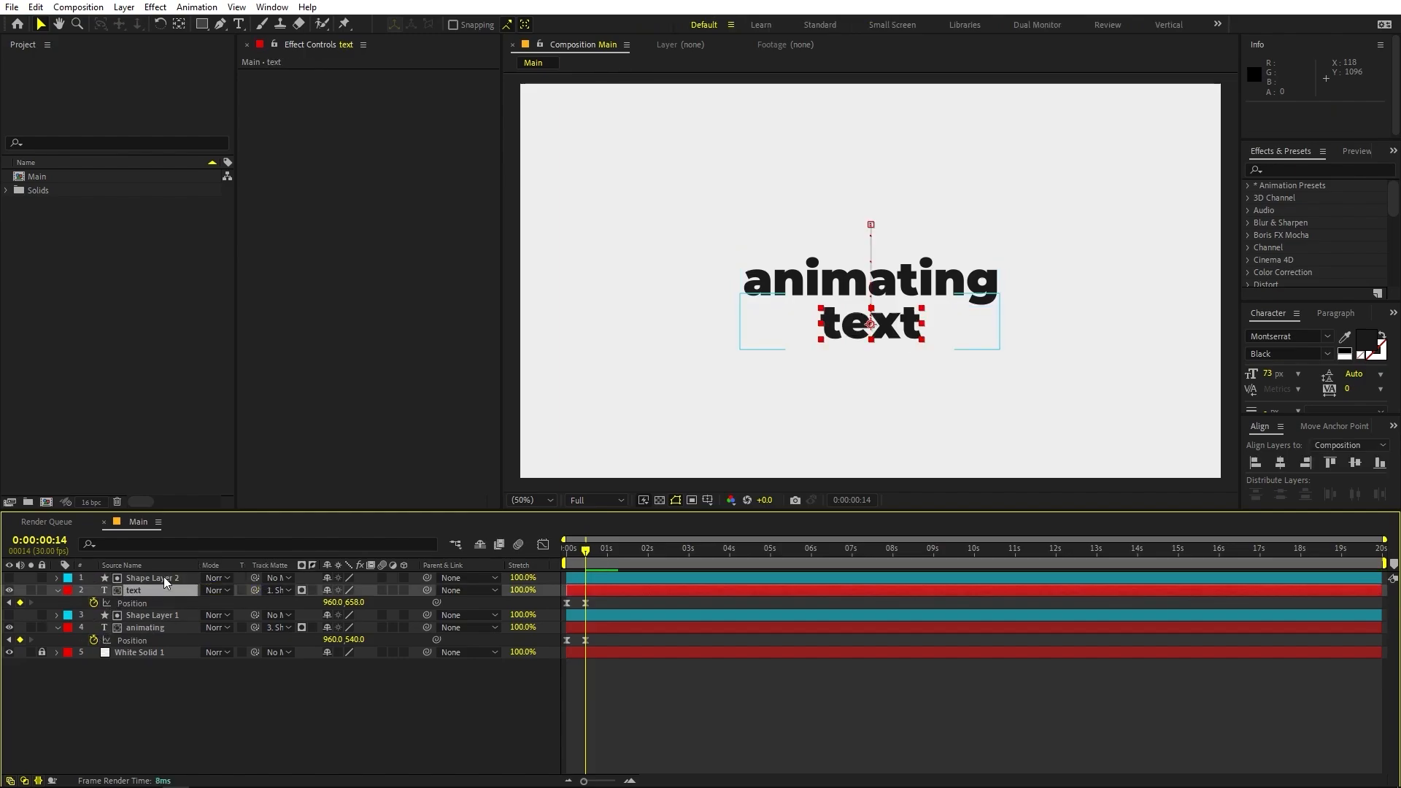
left_click(631, 715)
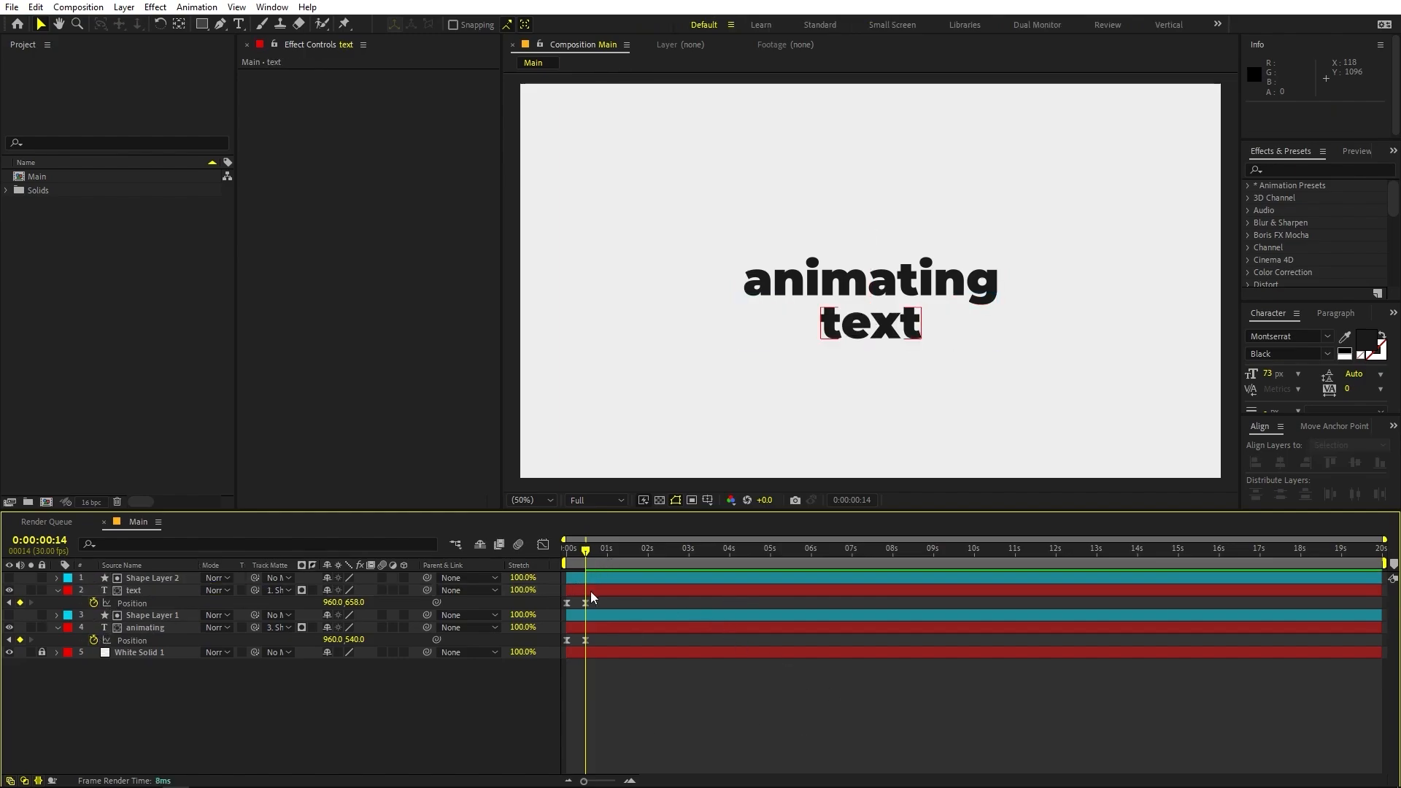
- At frame 14, move the word "text" horizontally to X position 1171, lining it up with the right edge of "animating"
left_click(589, 591)
scroll(953, 333, "up", 2)
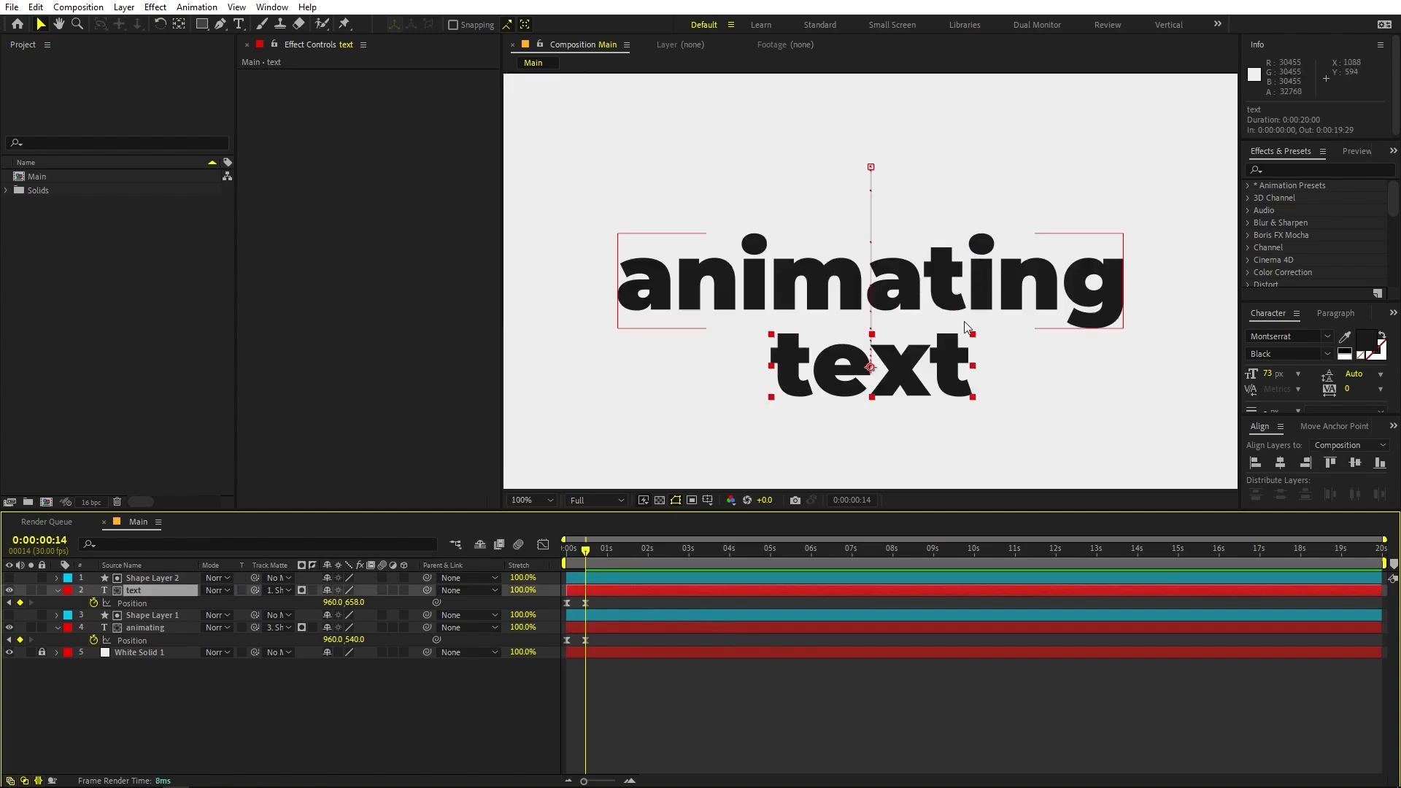
left_click_drag(840, 358, 997, 359)
- Paste the text layer's ending Position keyframe at the start, and shift the word right to 1507, 658, outside its matte
key("Home")
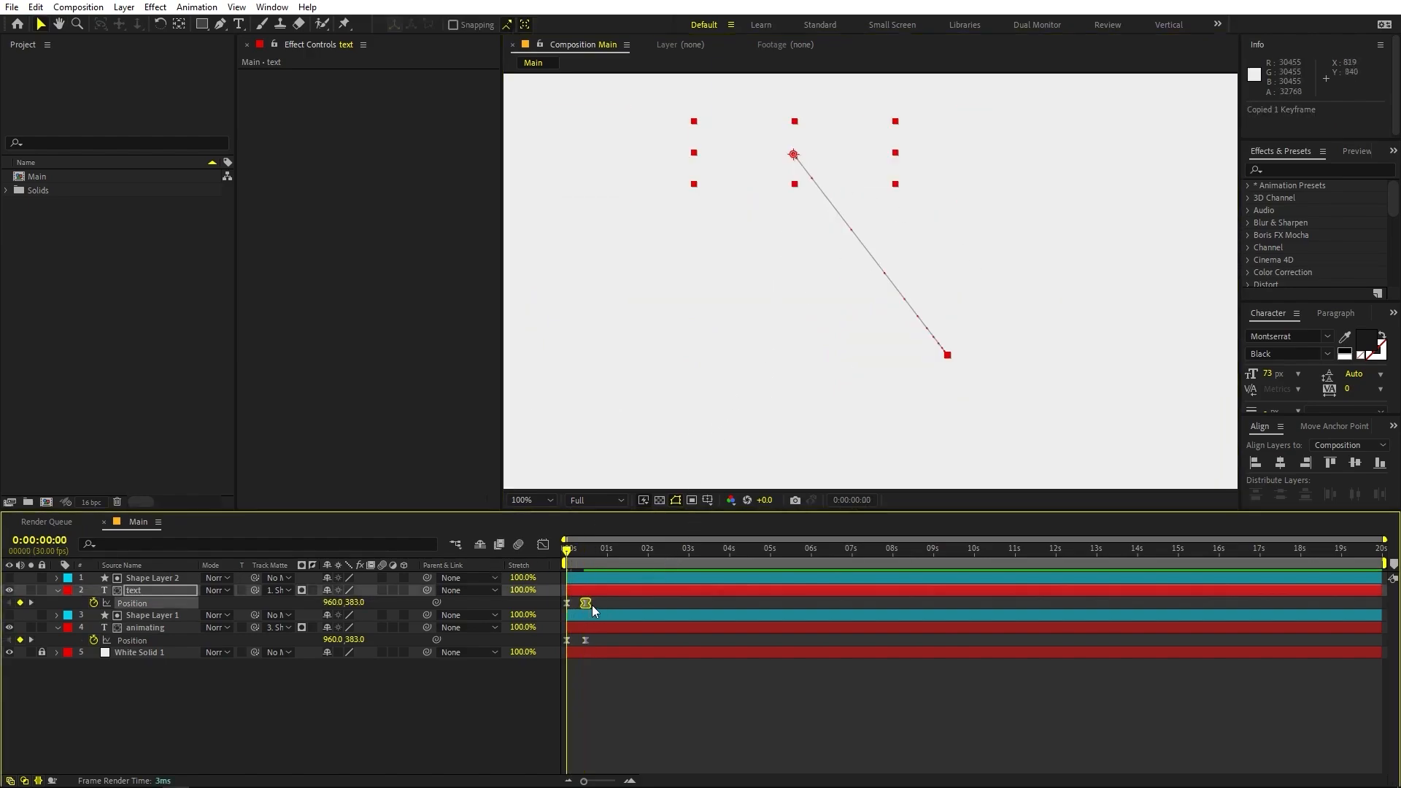
key("ctrl+v")
left_click_drag(1008, 343, 1252, 365)
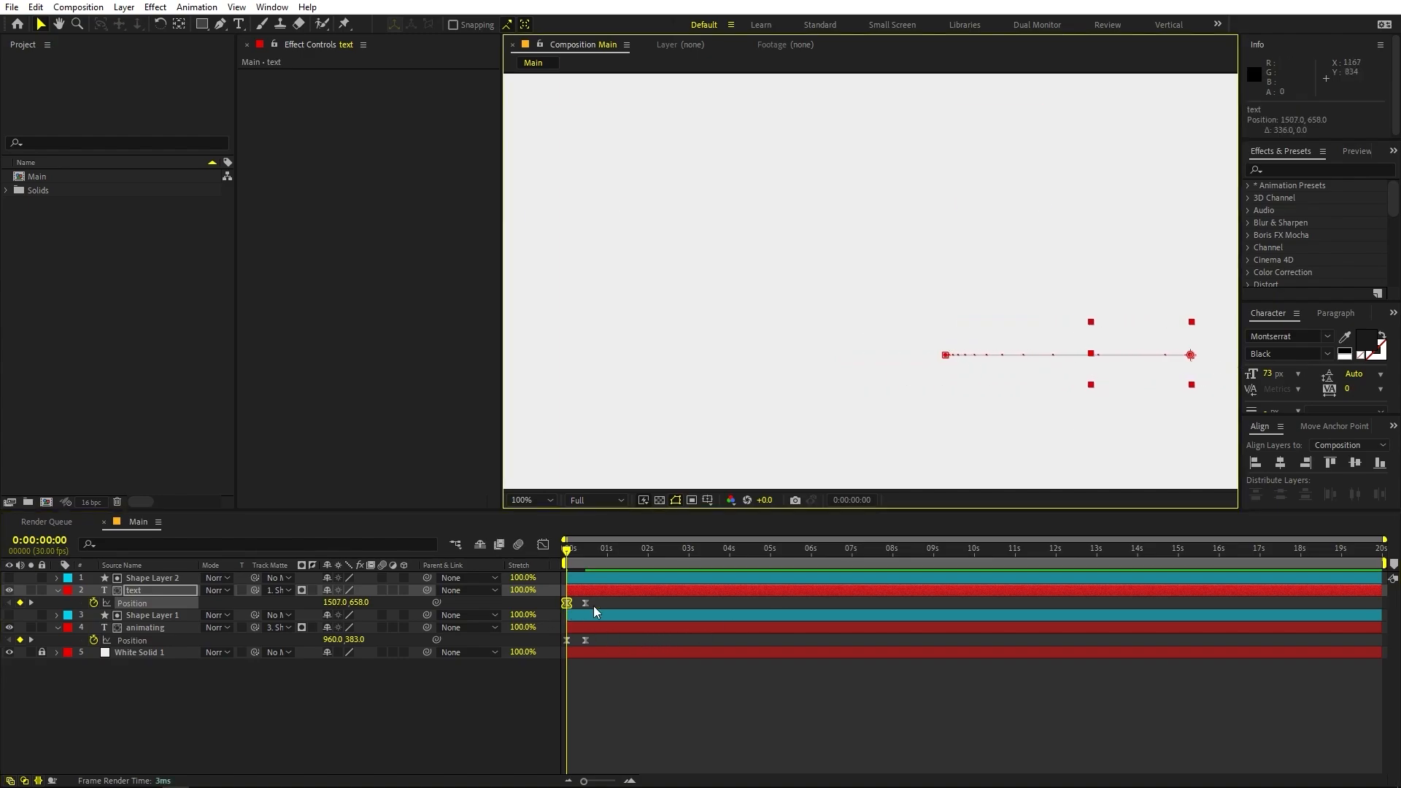
- Check the speed graph of the text layer's Position keyframes, preview the sideways reveal, and fit the composition in view
left_click_drag(595, 608, 557, 605)
left_click(541, 544)
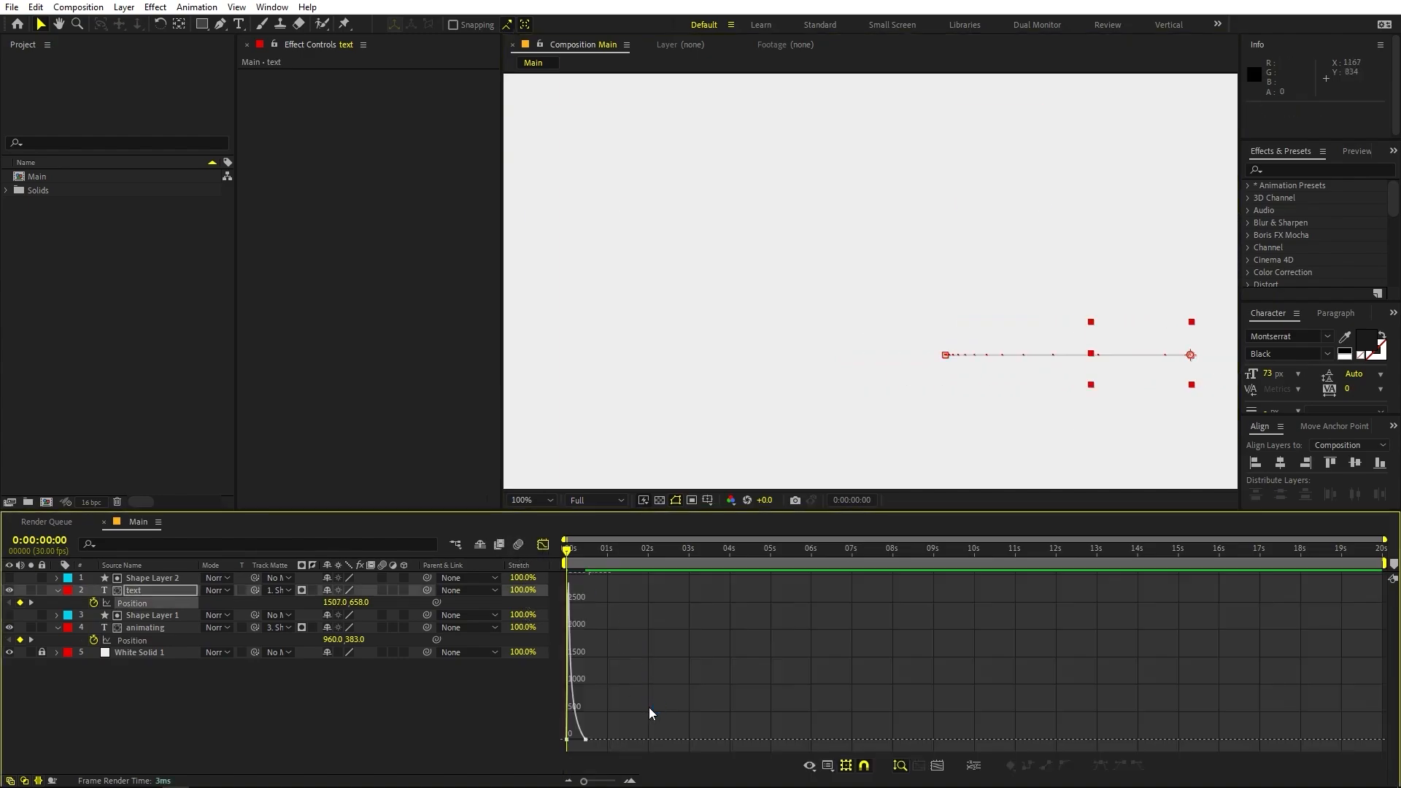
left_click(543, 546)
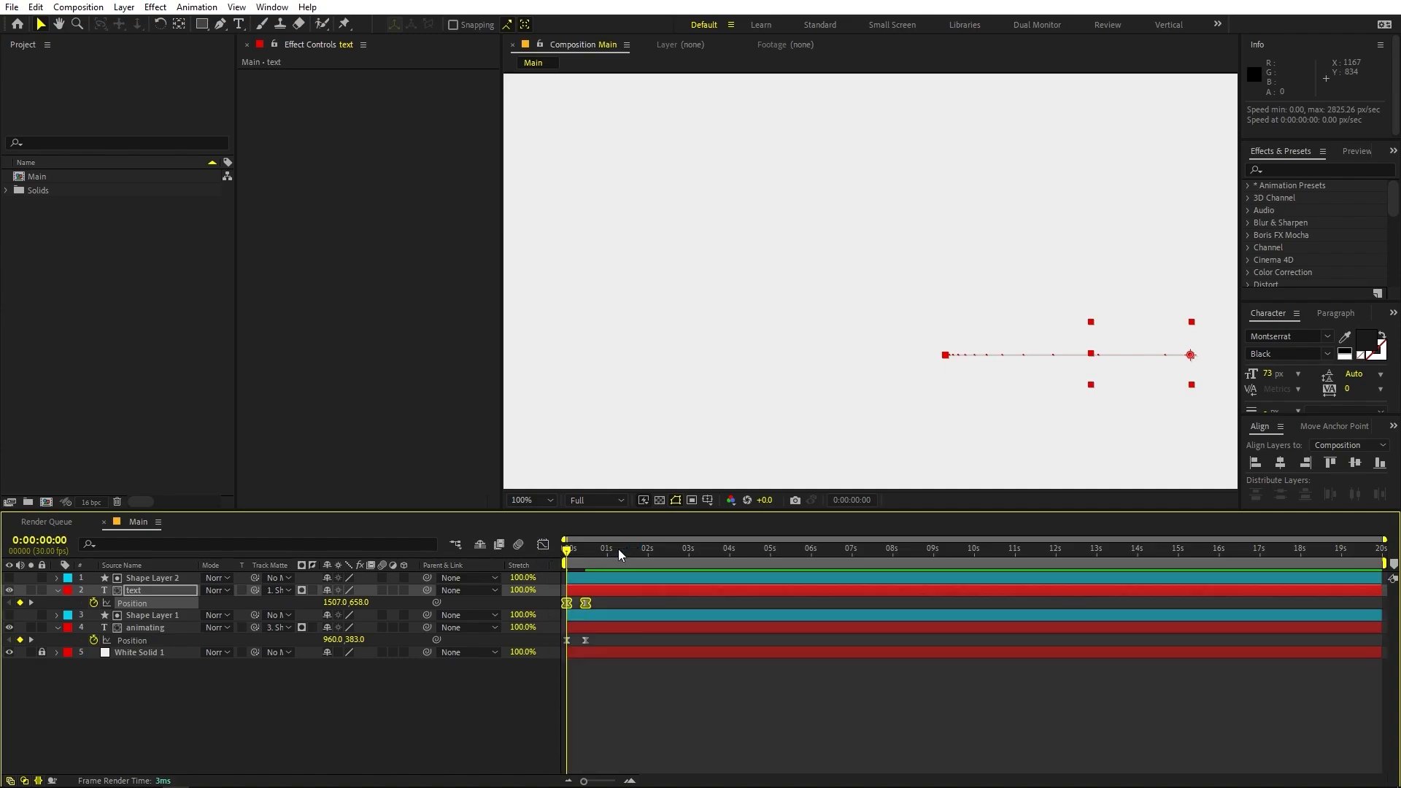
left_click(693, 702)
key("space")
left_click(536, 504)
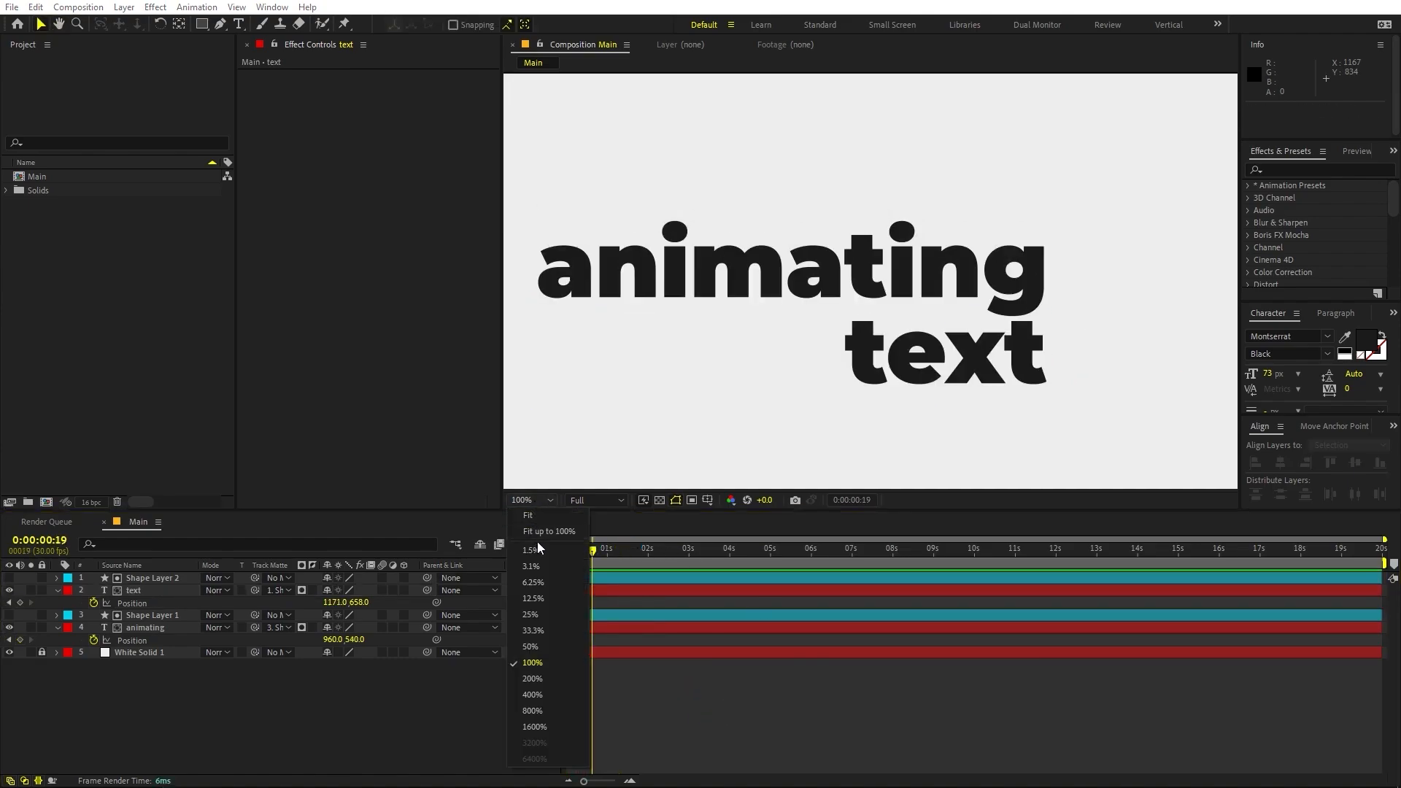
left_click(540, 537)
- Delay Shape Layer 2 and the text layer together by about 9 frames, and preview the staggered two-word reveal
left_click(605, 576)
left_click(601, 592, "shift")
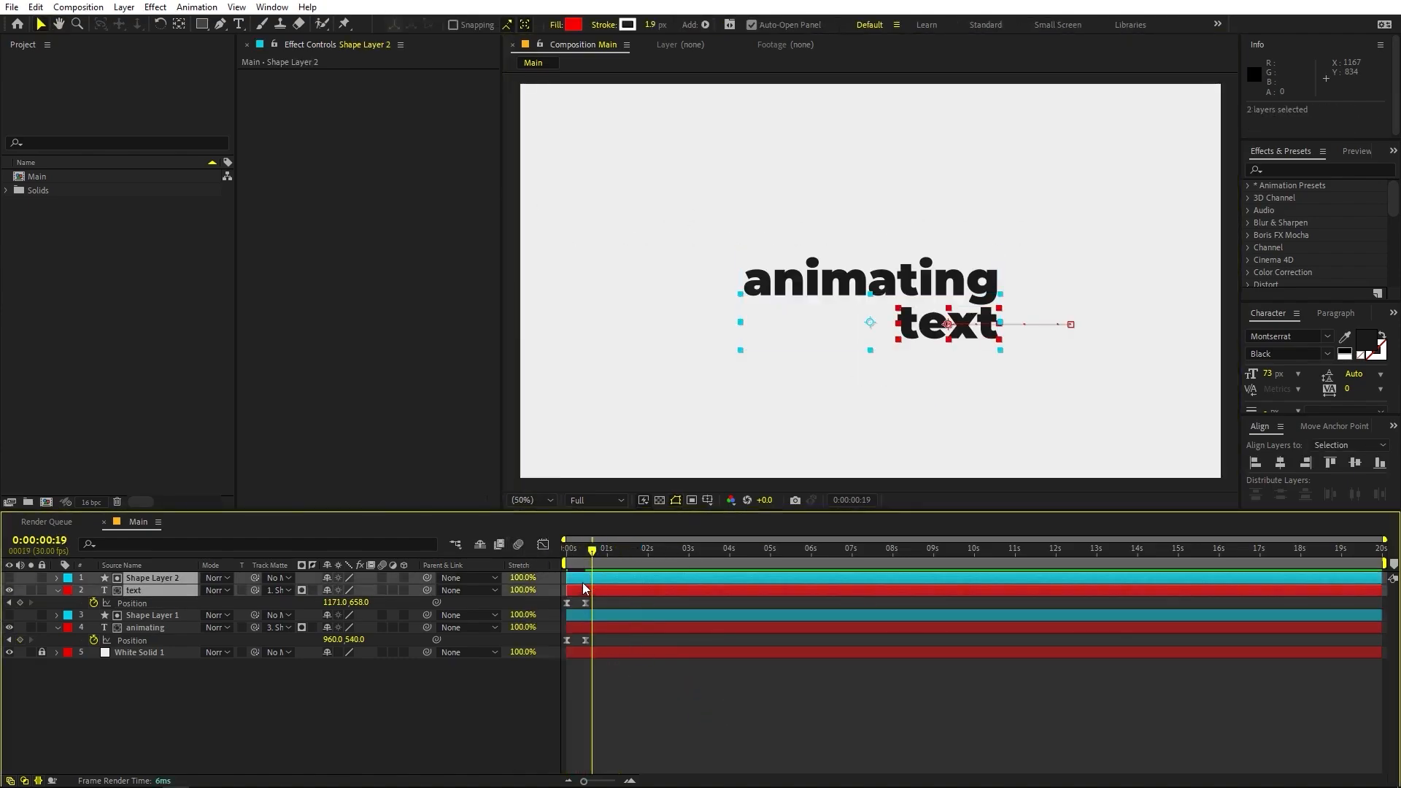
left_click_drag(583, 581, 594, 580)
key("Home")
key("space")
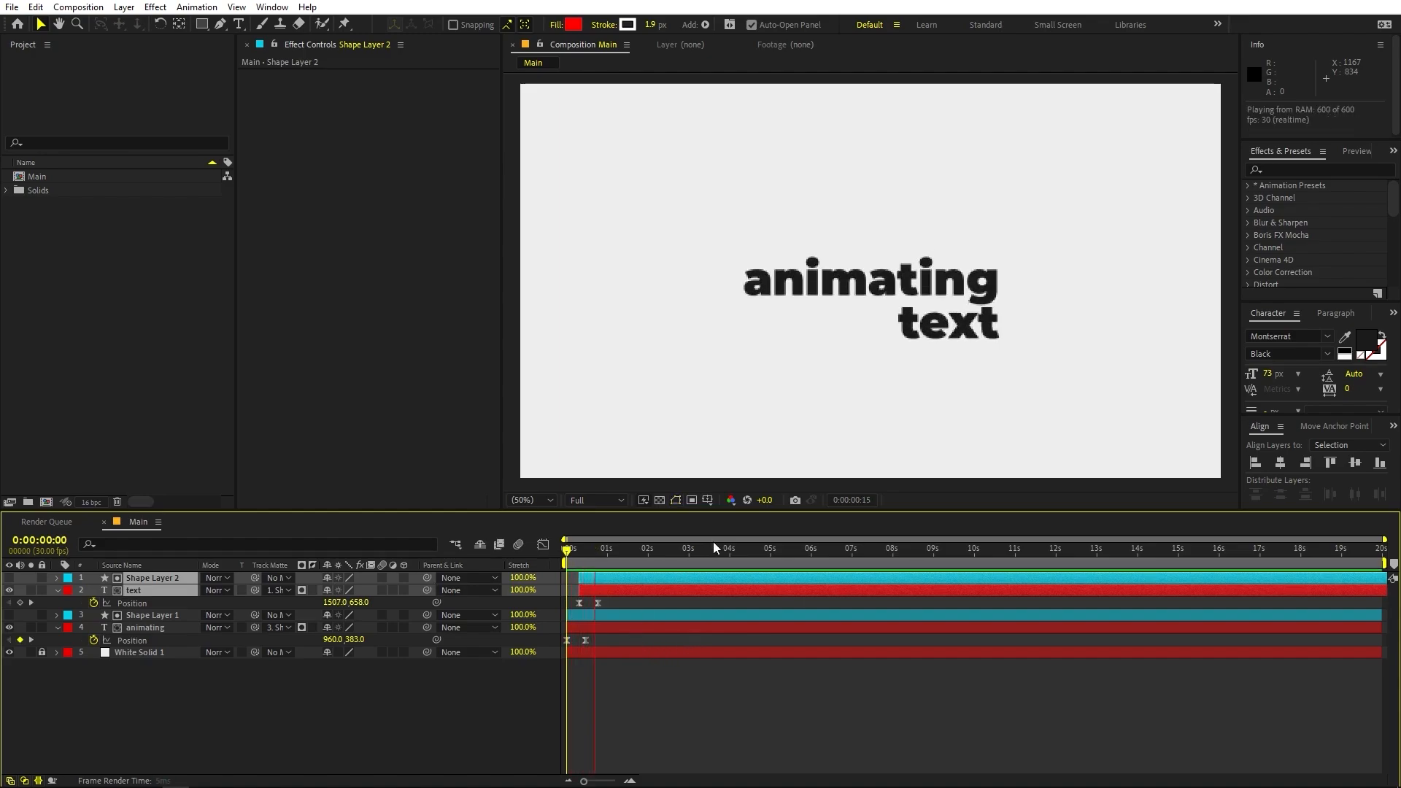
key("space")
left_click_drag(596, 782, 605, 781)
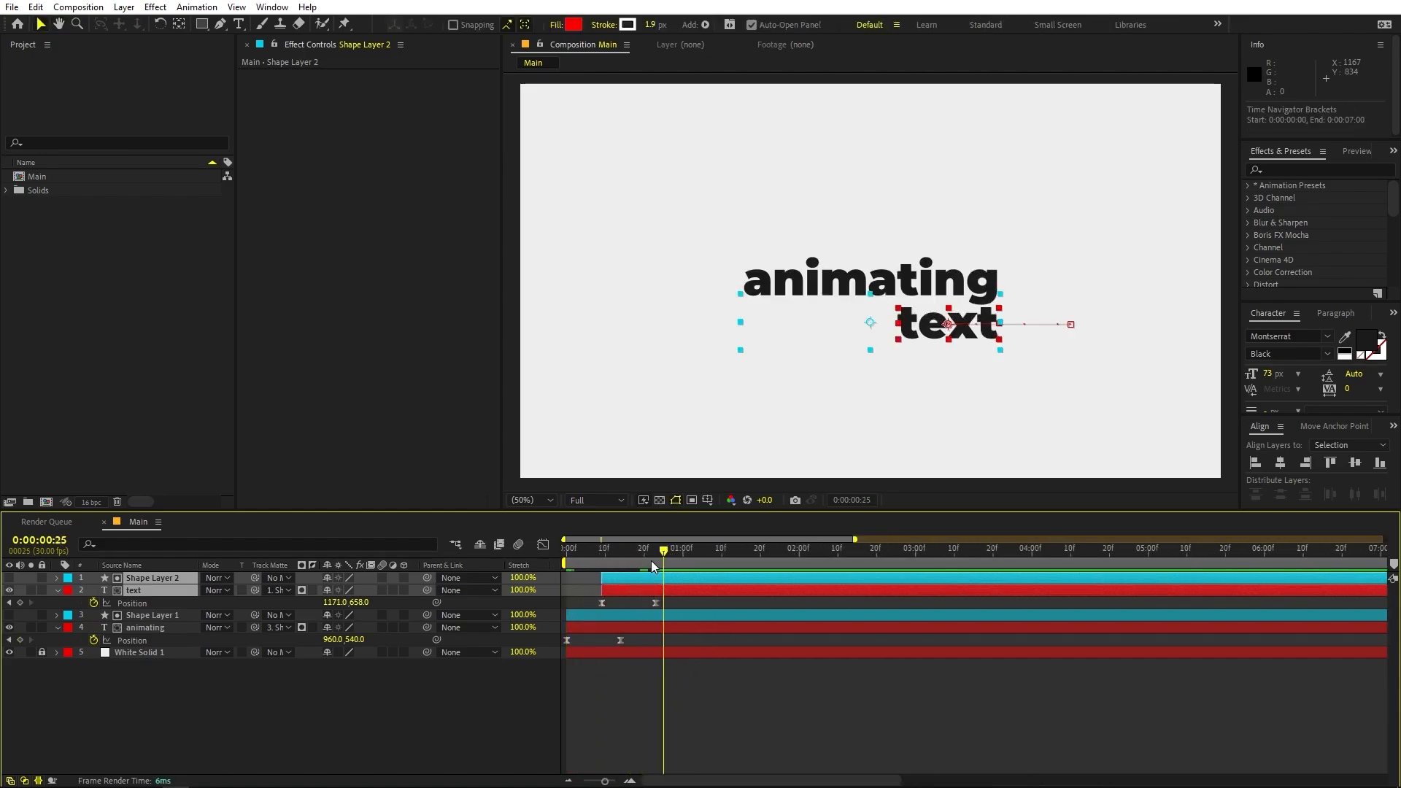
key("Home")
key("space")
key("space")
left_click(710, 676)
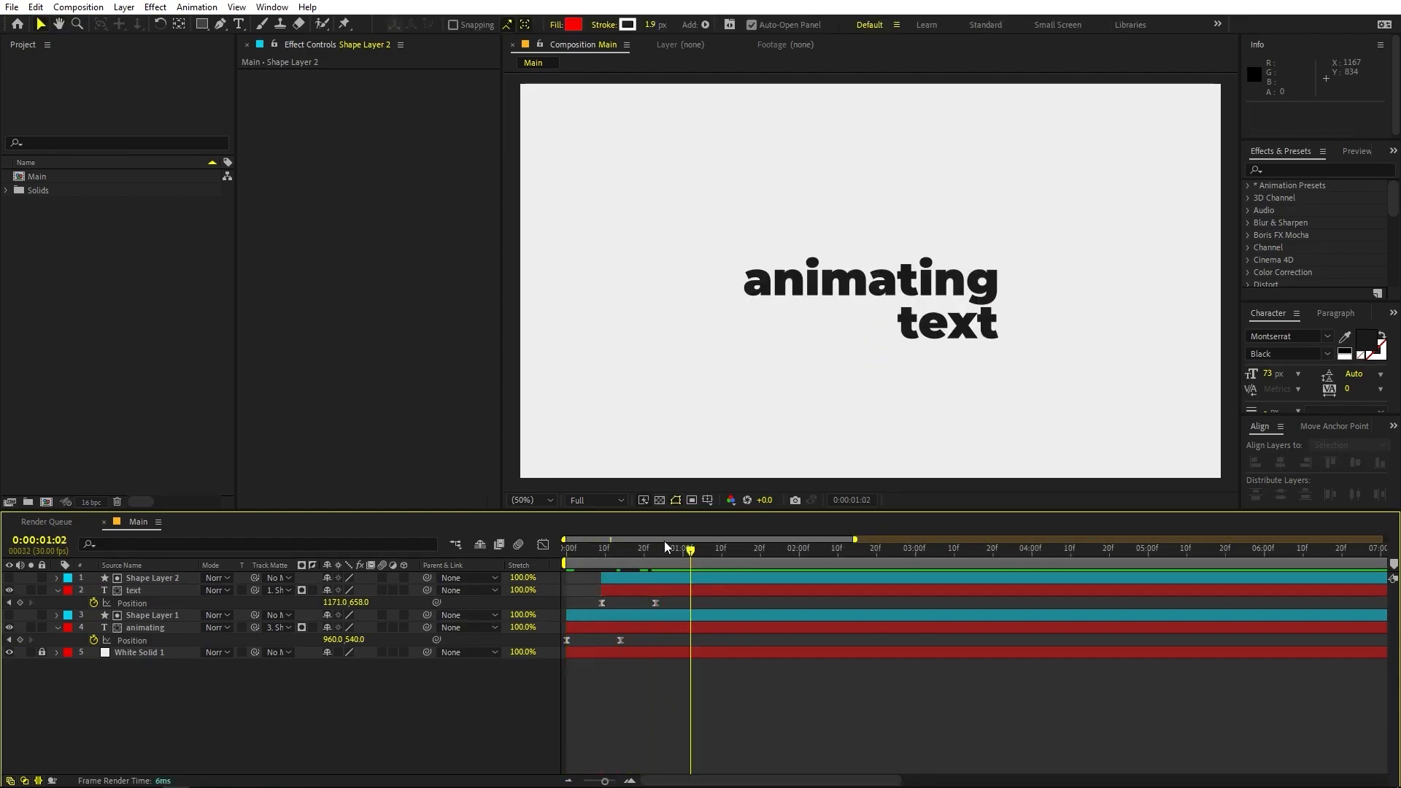
left_click(678, 554)
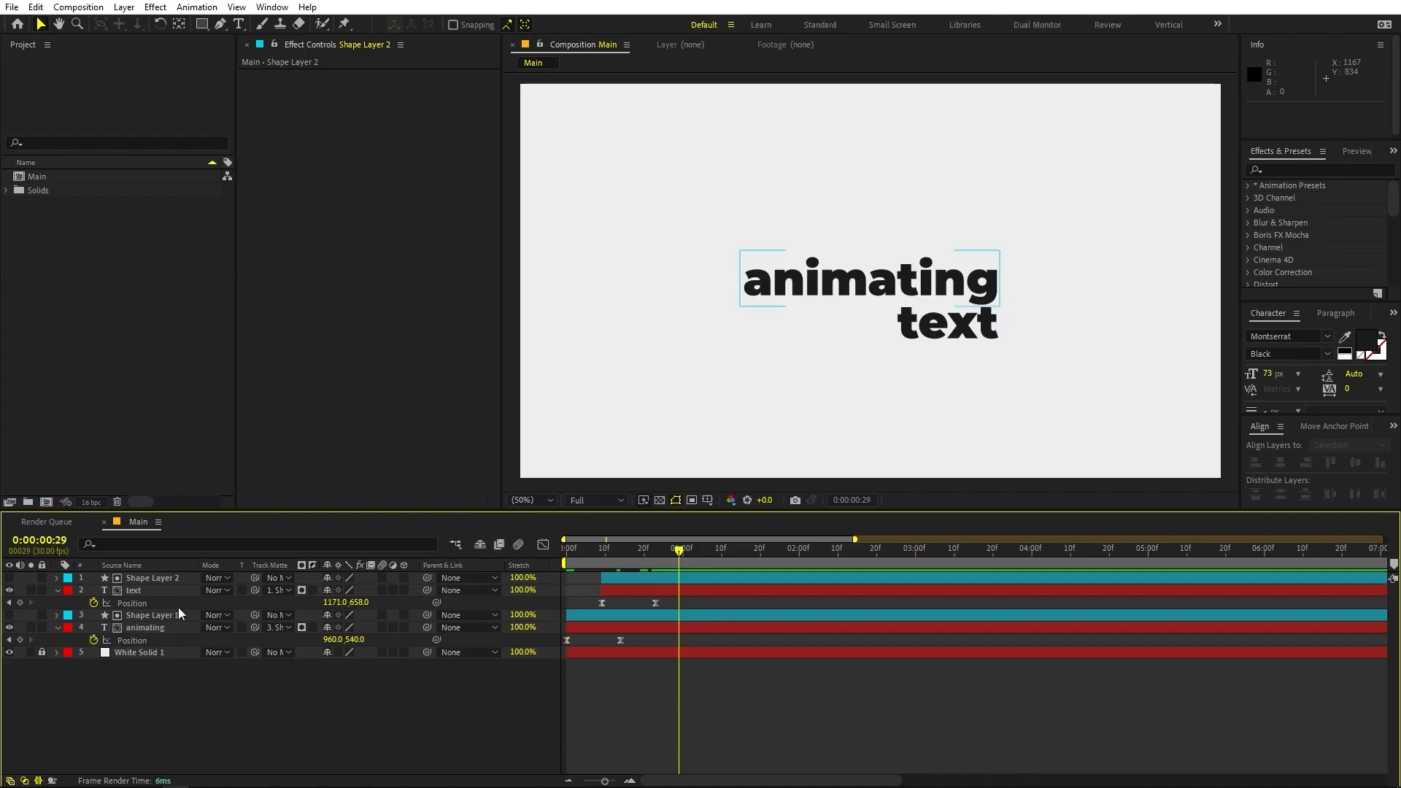
- Collapse the properties of both text layers and make the two text layers and two shape layers 3D
left_click(57, 591)
left_click(57, 615)
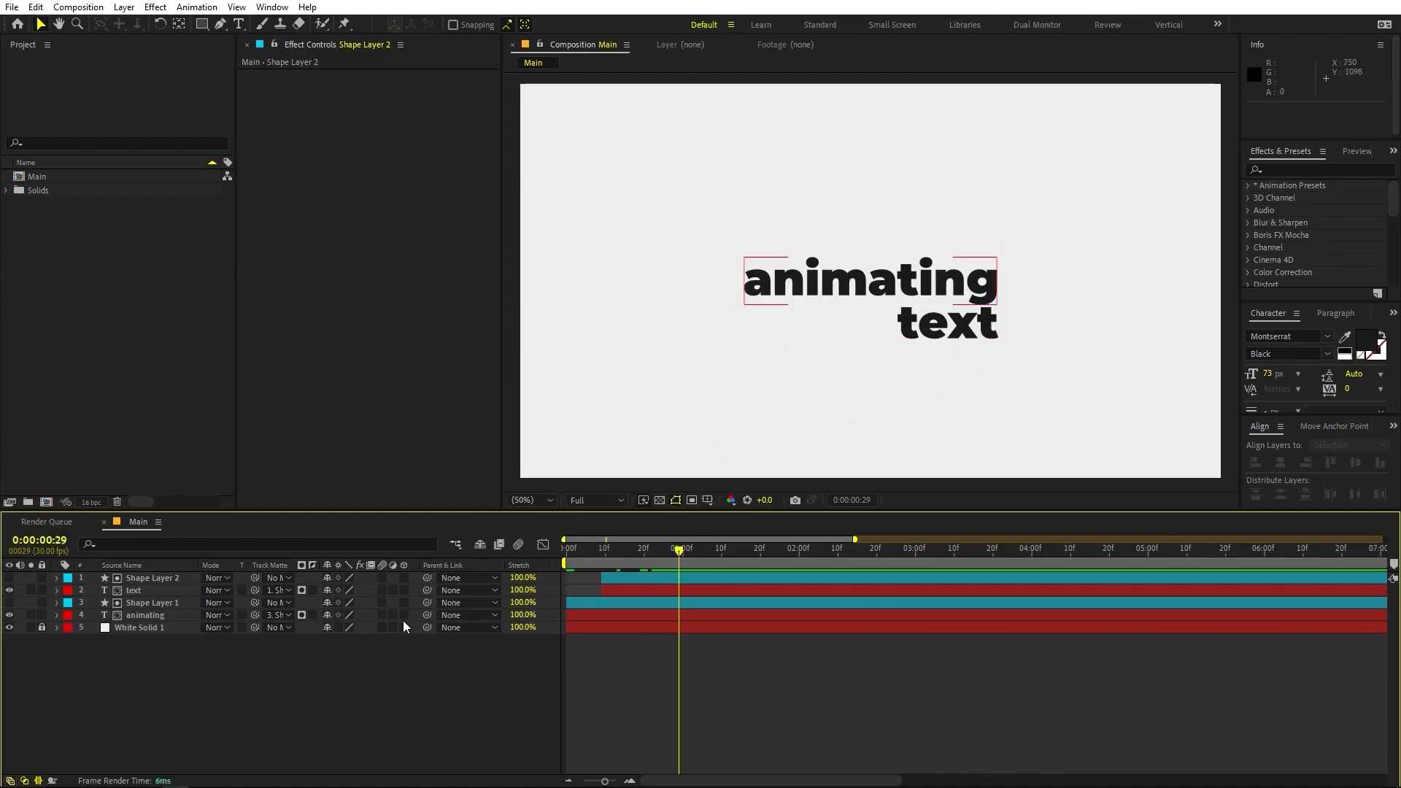
left_click_drag(404, 577, 409, 614)
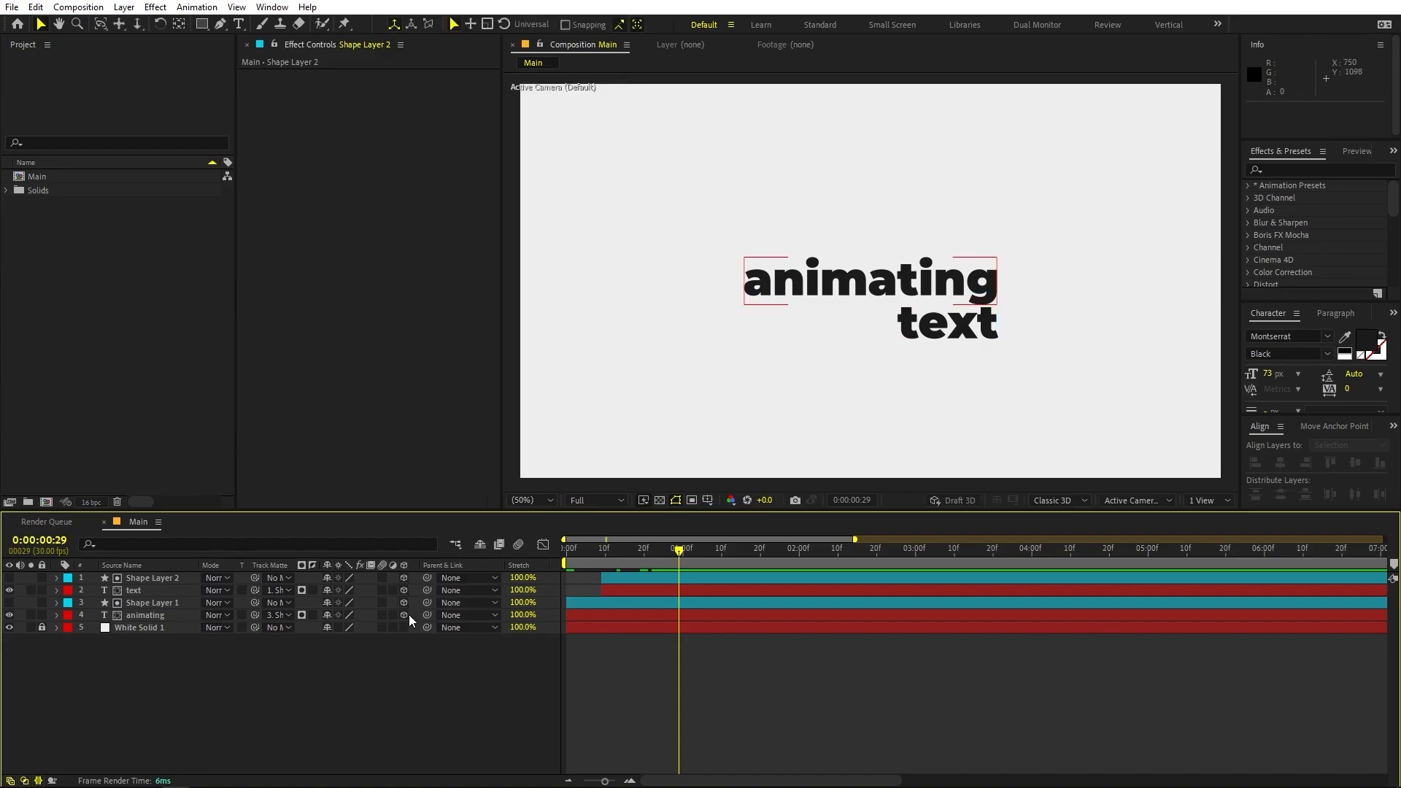
- Add a null object to the composition and make it a 3D layer
left_click(124, 7)
mouse_move(292, 24)
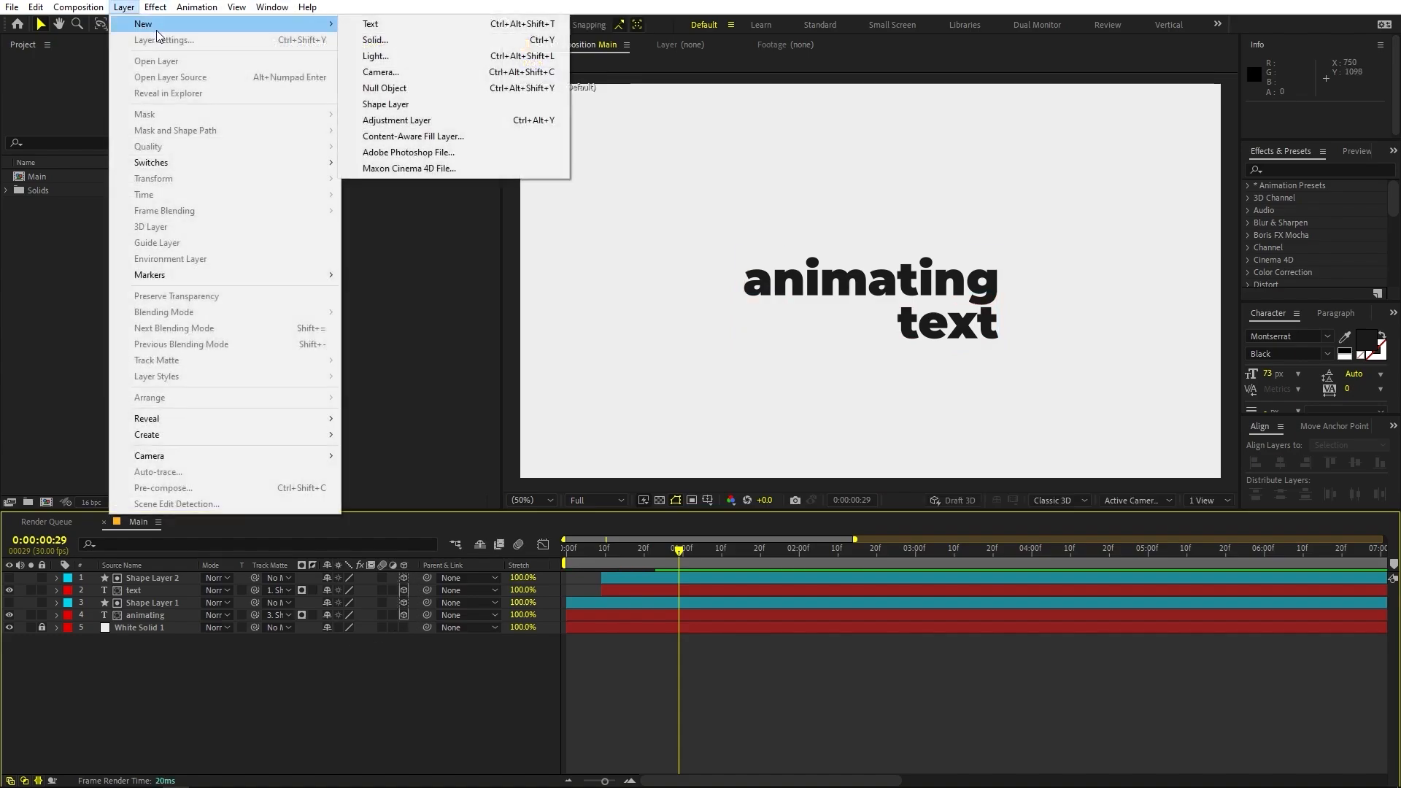
left_click(394, 87)
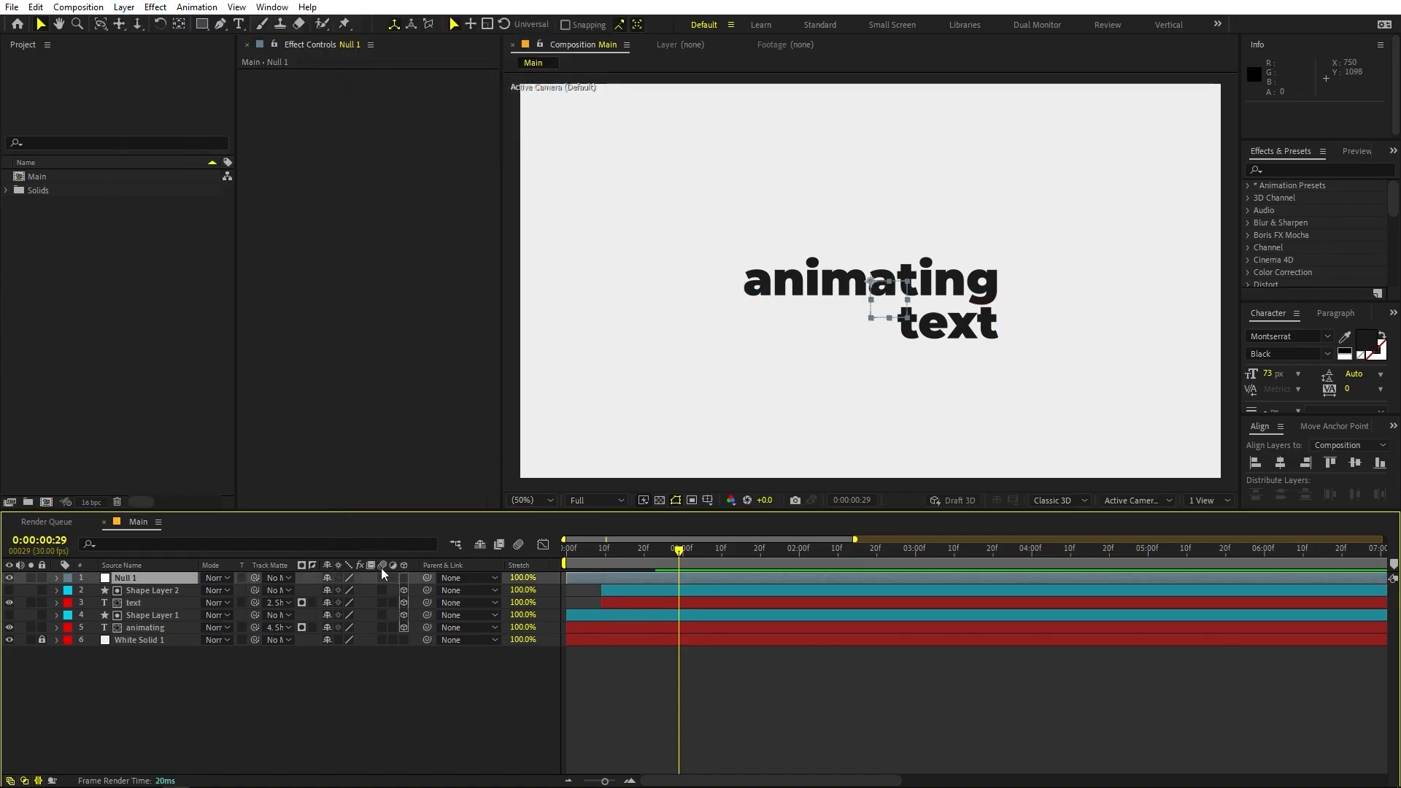
left_click(405, 577)
left_click(396, 702)
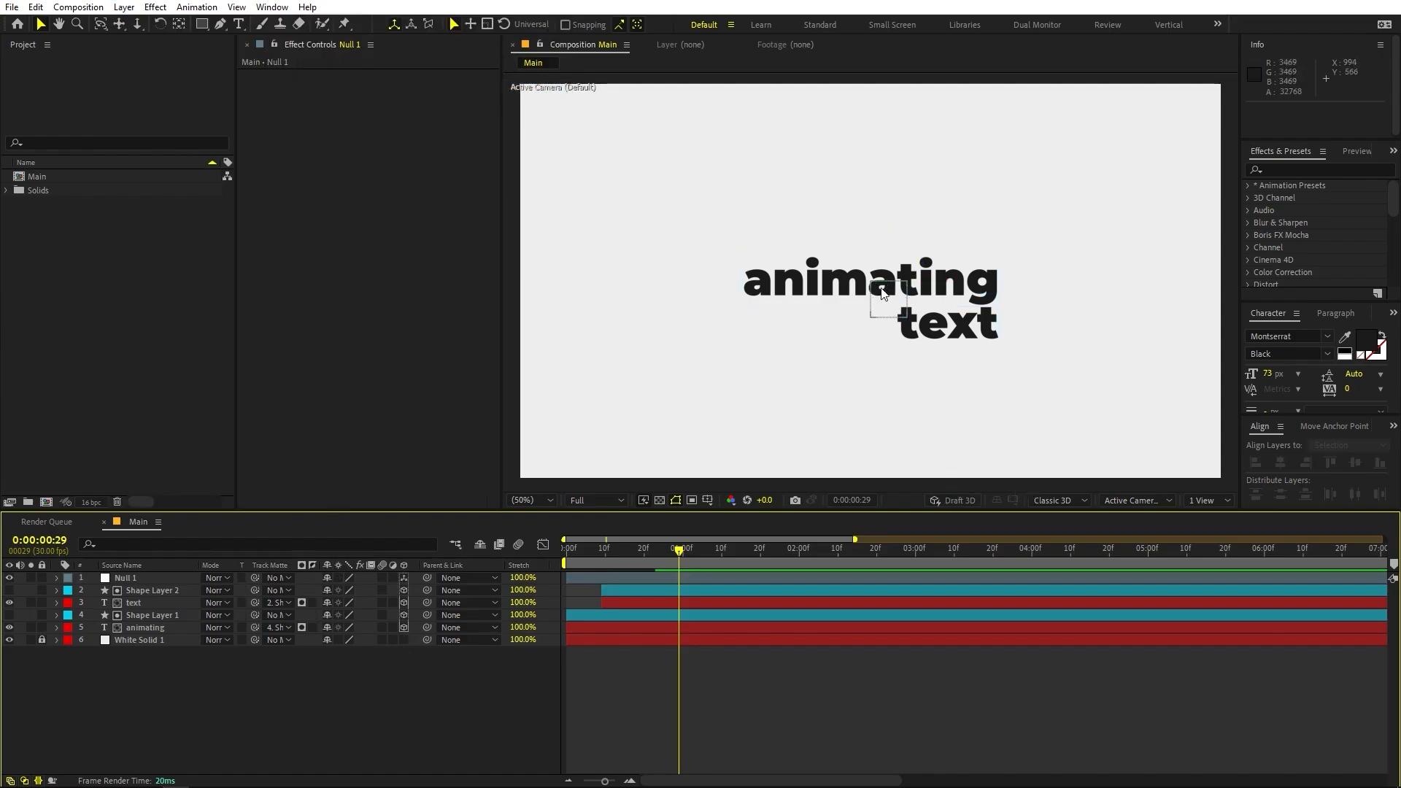
- Push the null object back in depth to Z position 544 using the Top view, and return to the Active Camera view
left_click(1107, 497)
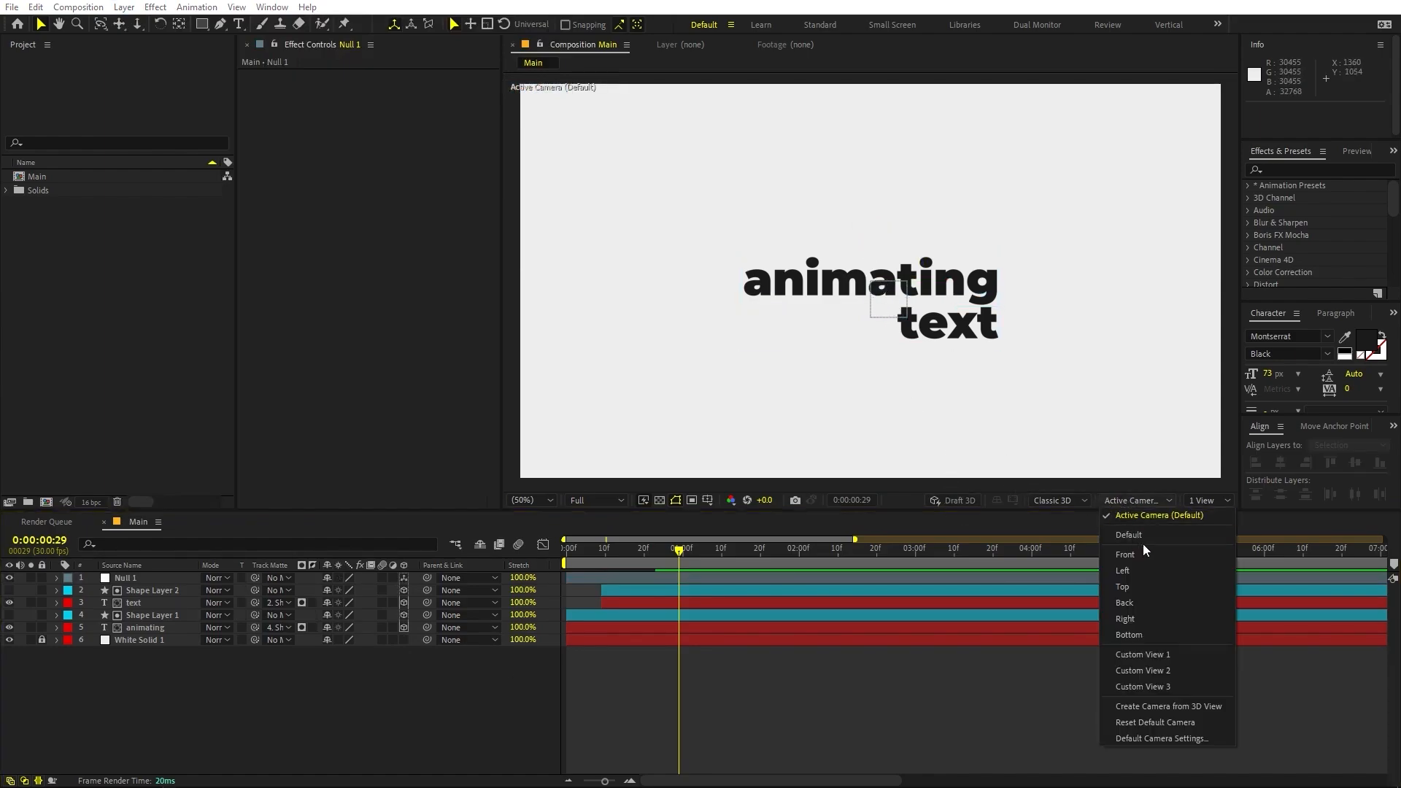
left_click(1136, 584)
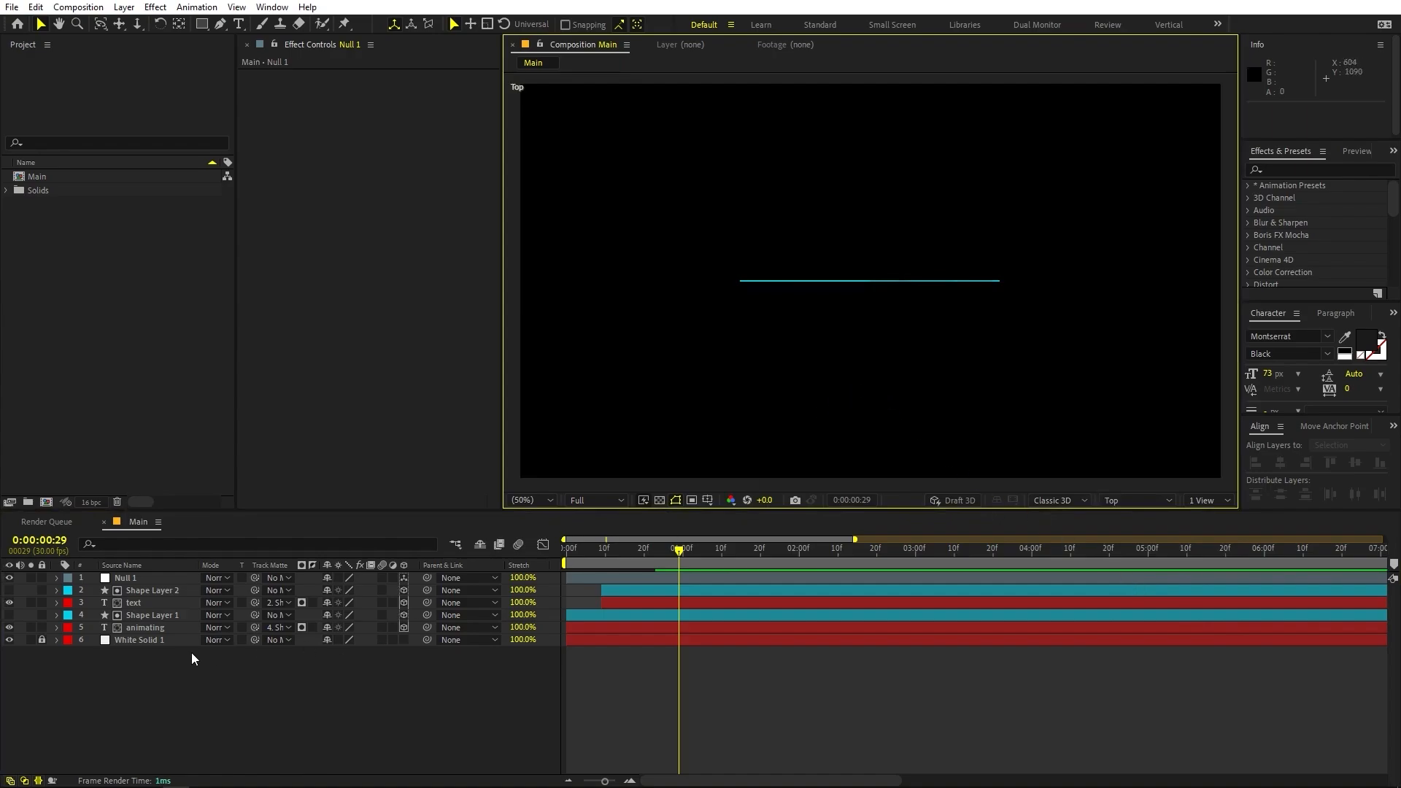
left_click(156, 604)
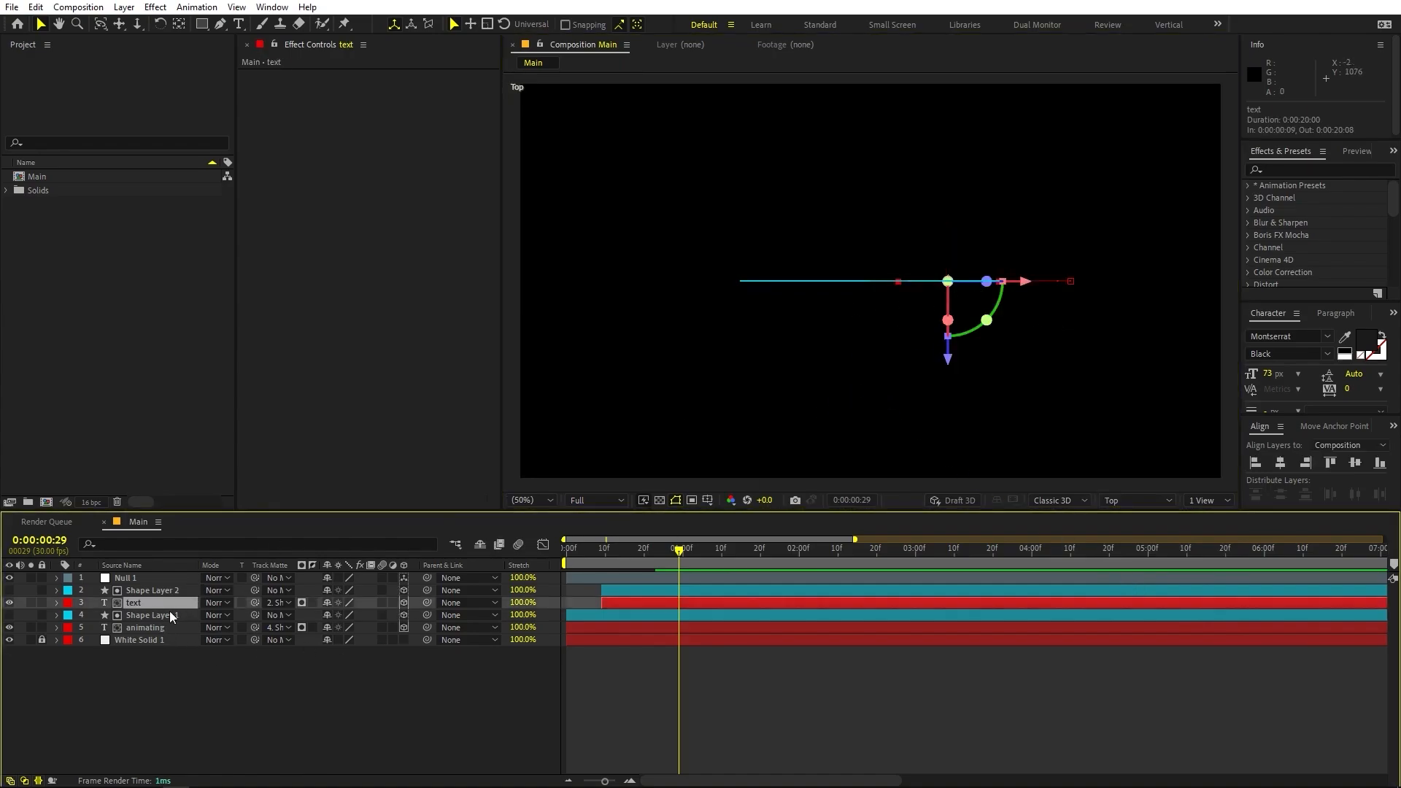
left_click(138, 580)
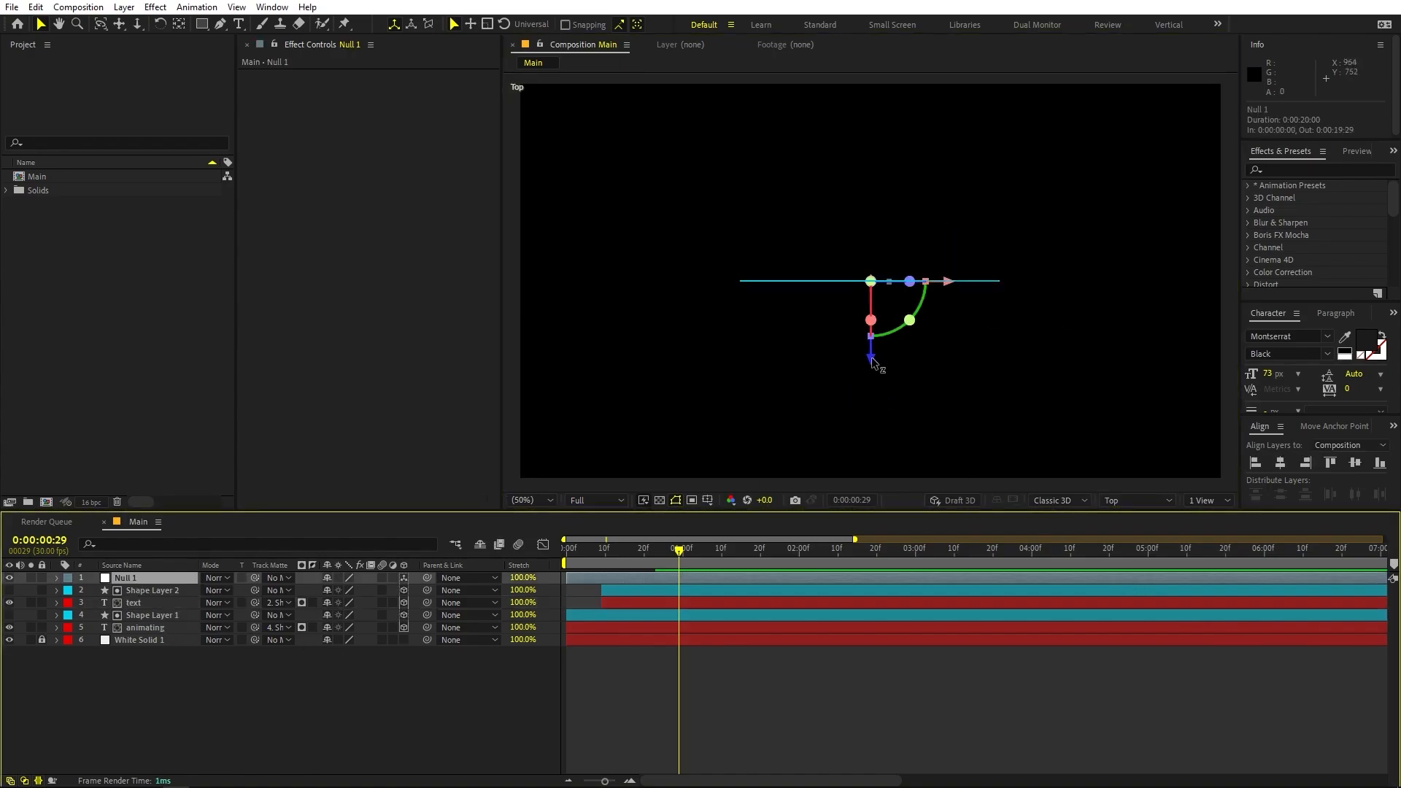
left_click_drag(872, 362, 864, 169)
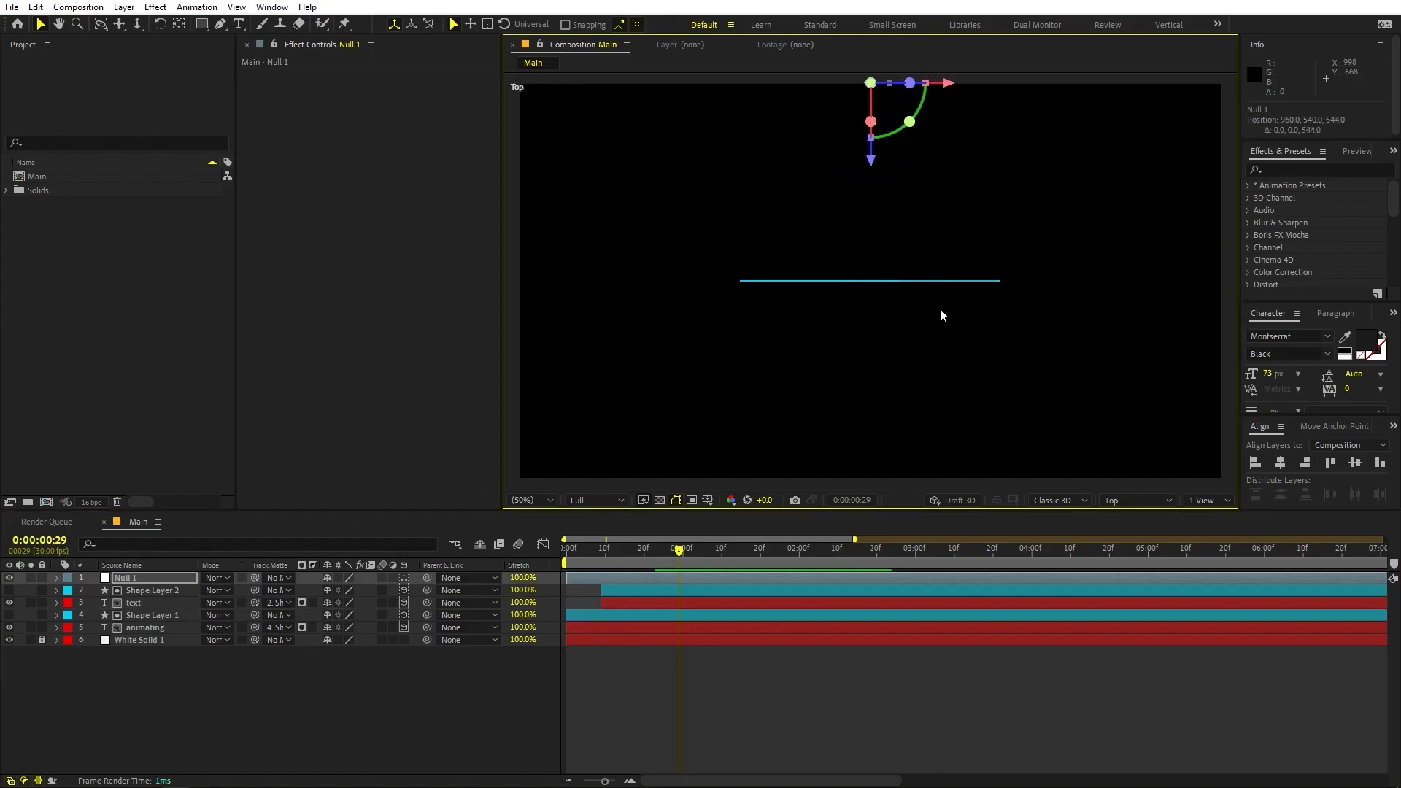
left_click(1115, 499)
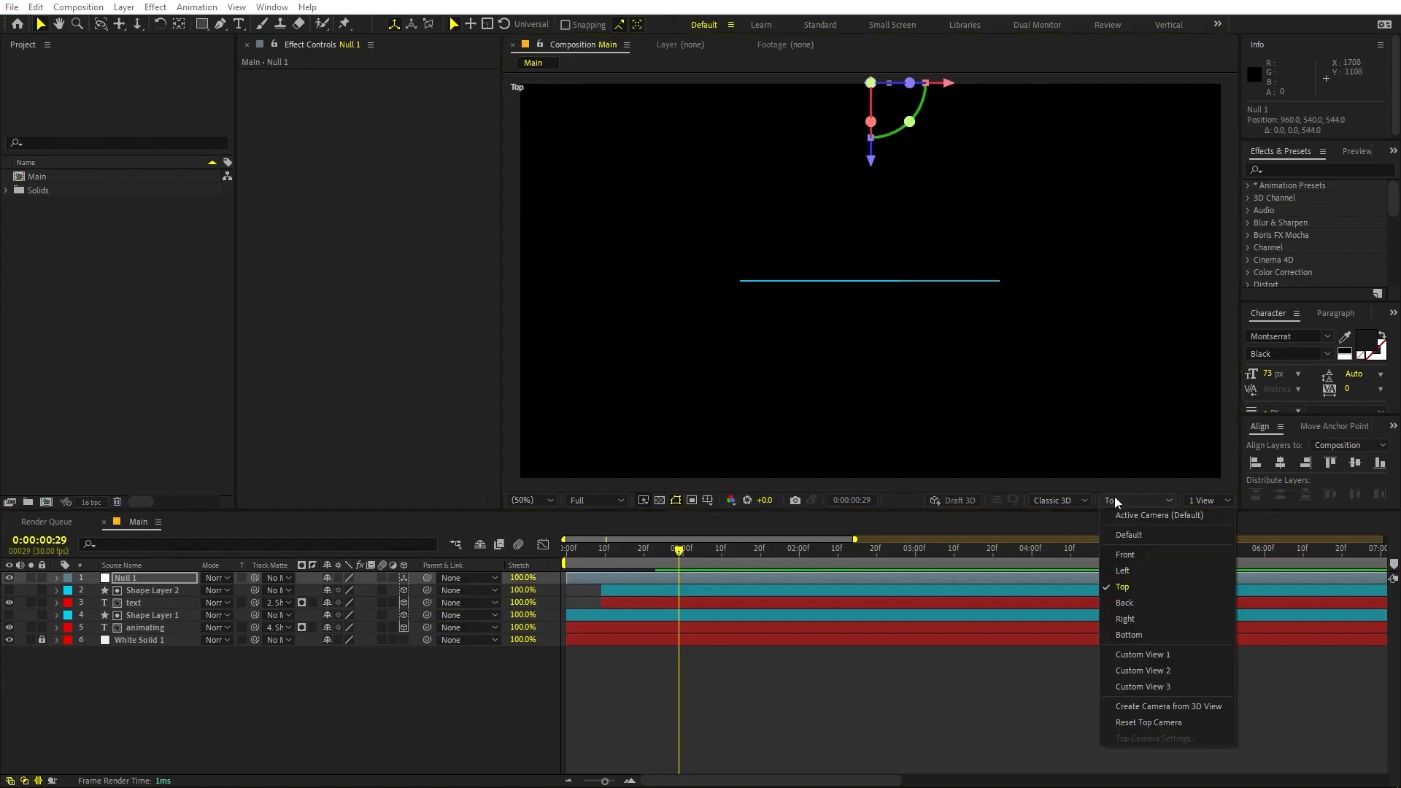
left_click(1127, 515)
left_click(726, 743)
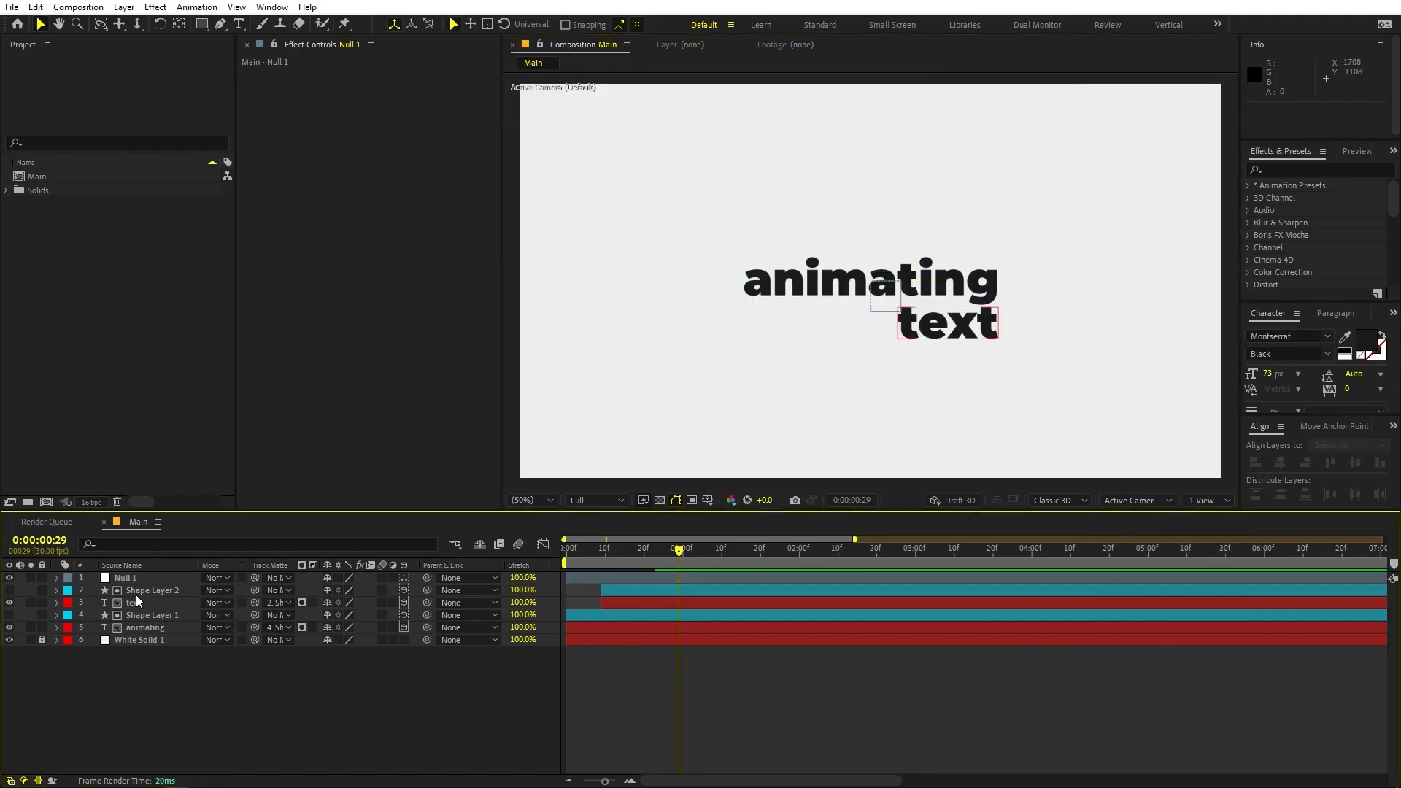
- Parent Shape Layer 2, text, Shape Layer 1 and animating to the null object
left_click(135, 591)
left_click(135, 630, "shift")
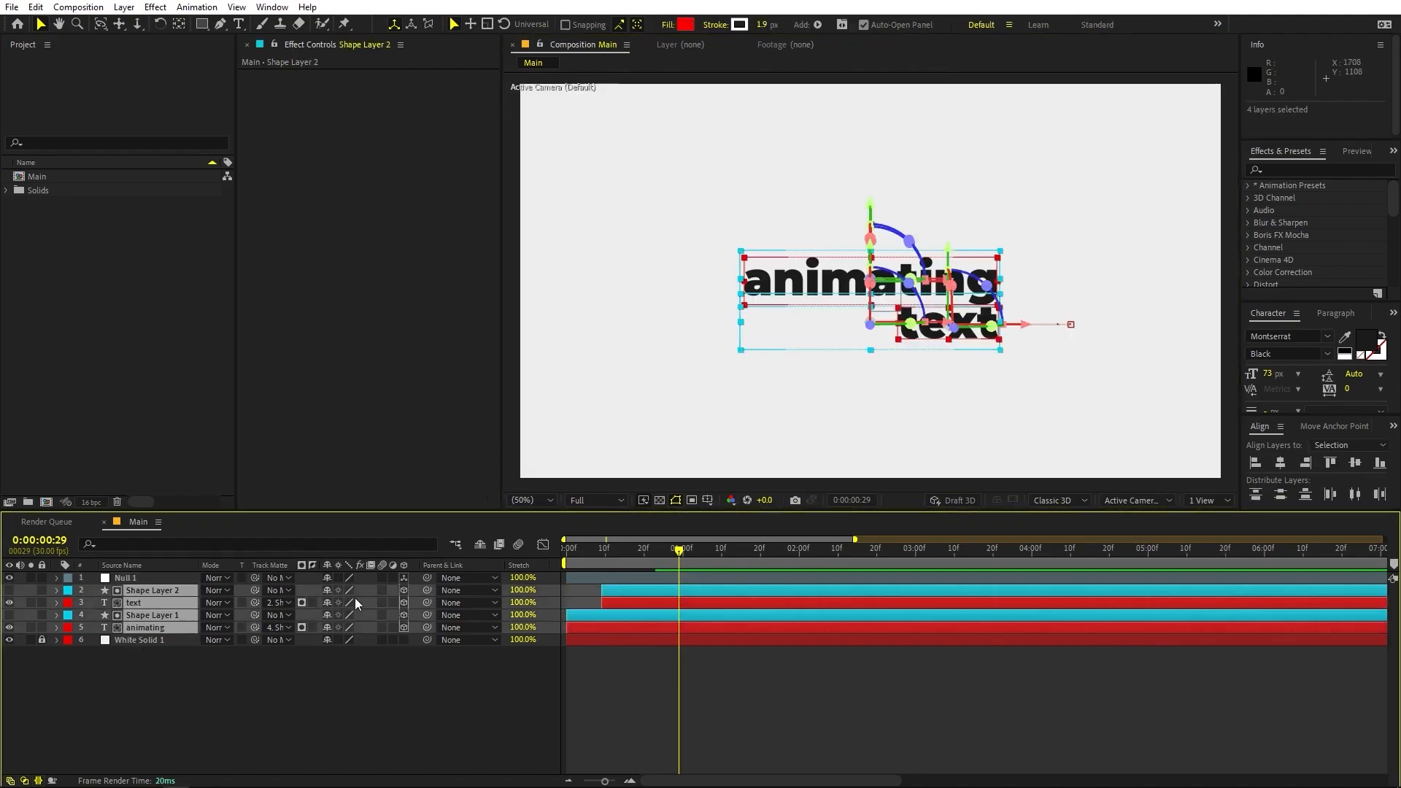
left_click_drag(427, 591, 149, 575)
- Show the Keys column in the timeline
right_click(540, 564)
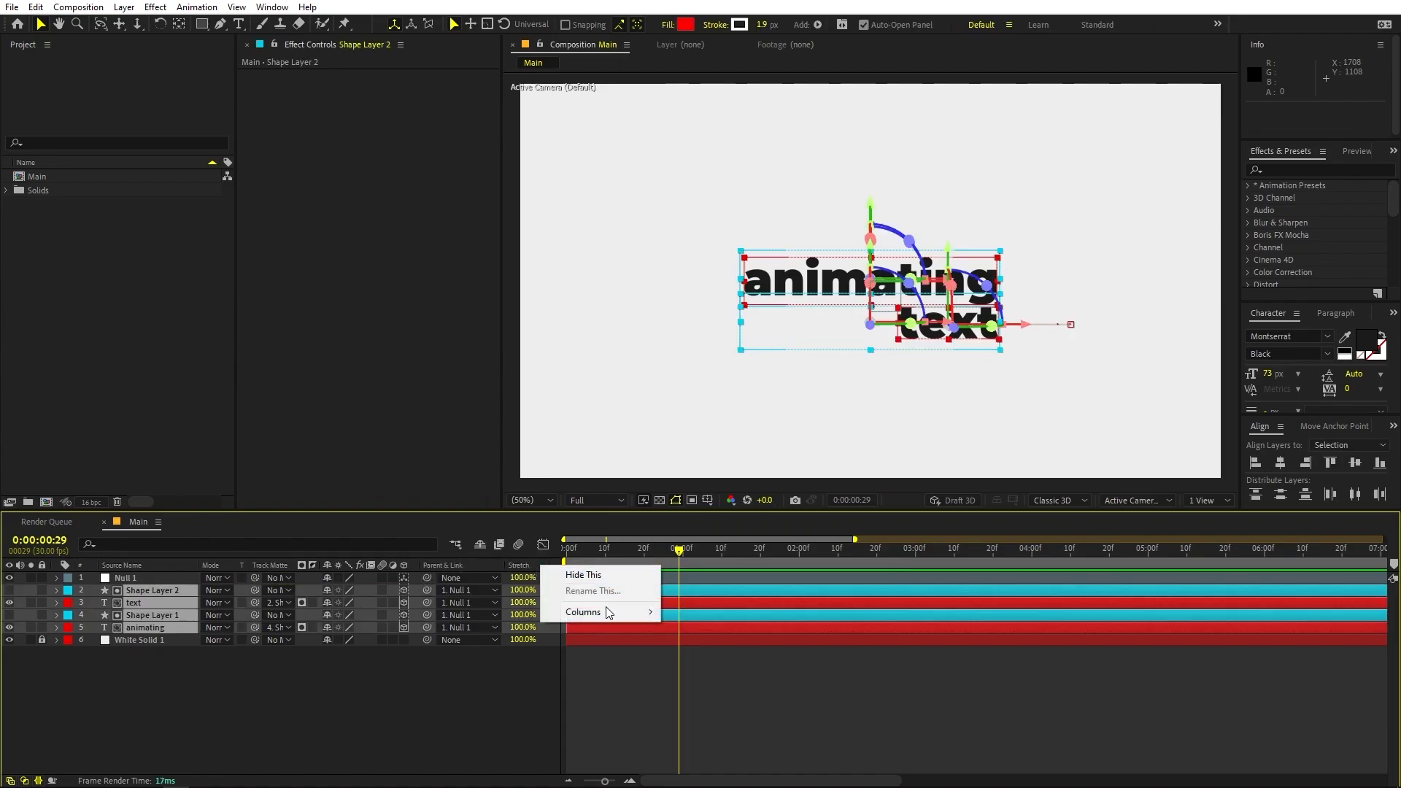
mouse_move(607, 613)
left_click(719, 547)
- Set keyframes for the null's Position, Scale, X Rotation and Y Rotation at 0:00:00:29
left_click(145, 581)
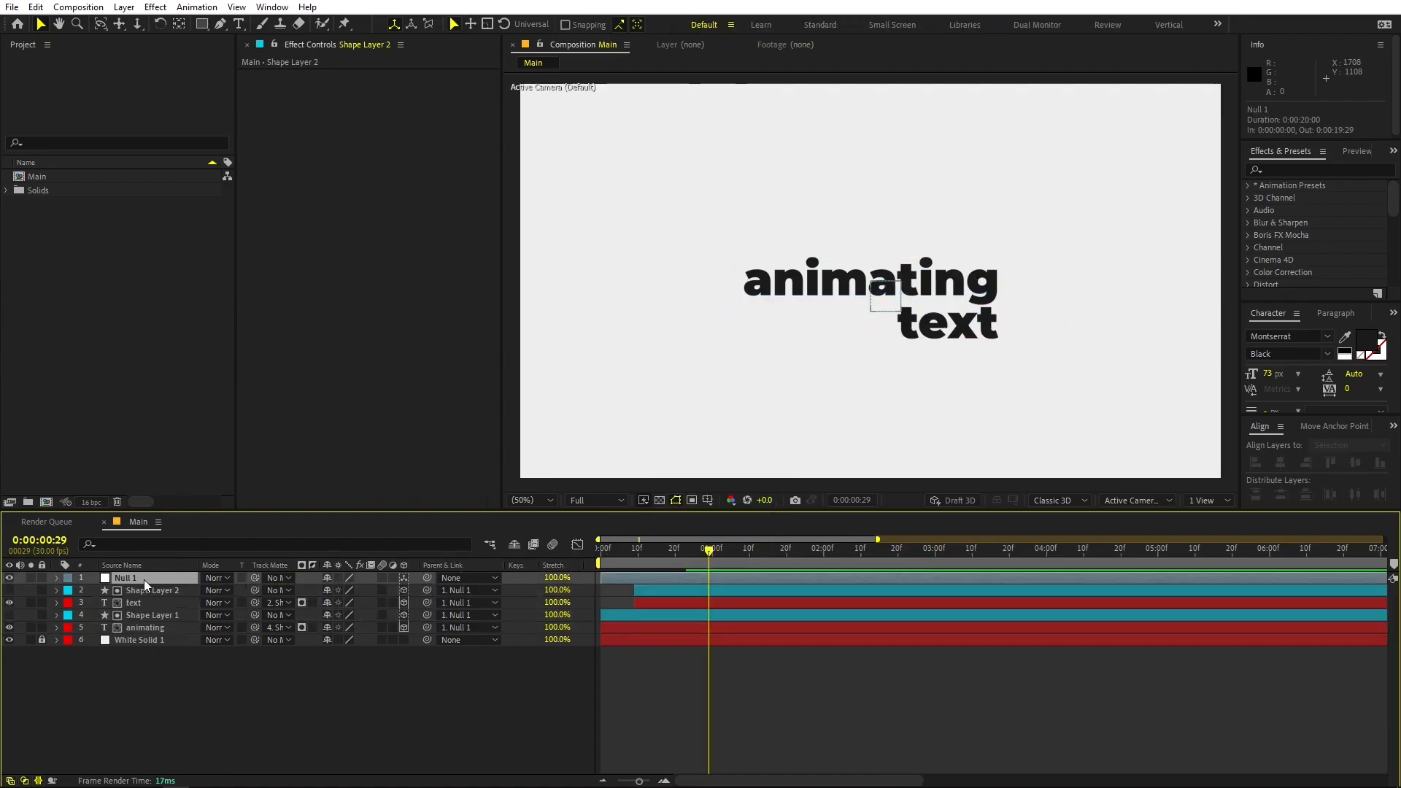
key("p")
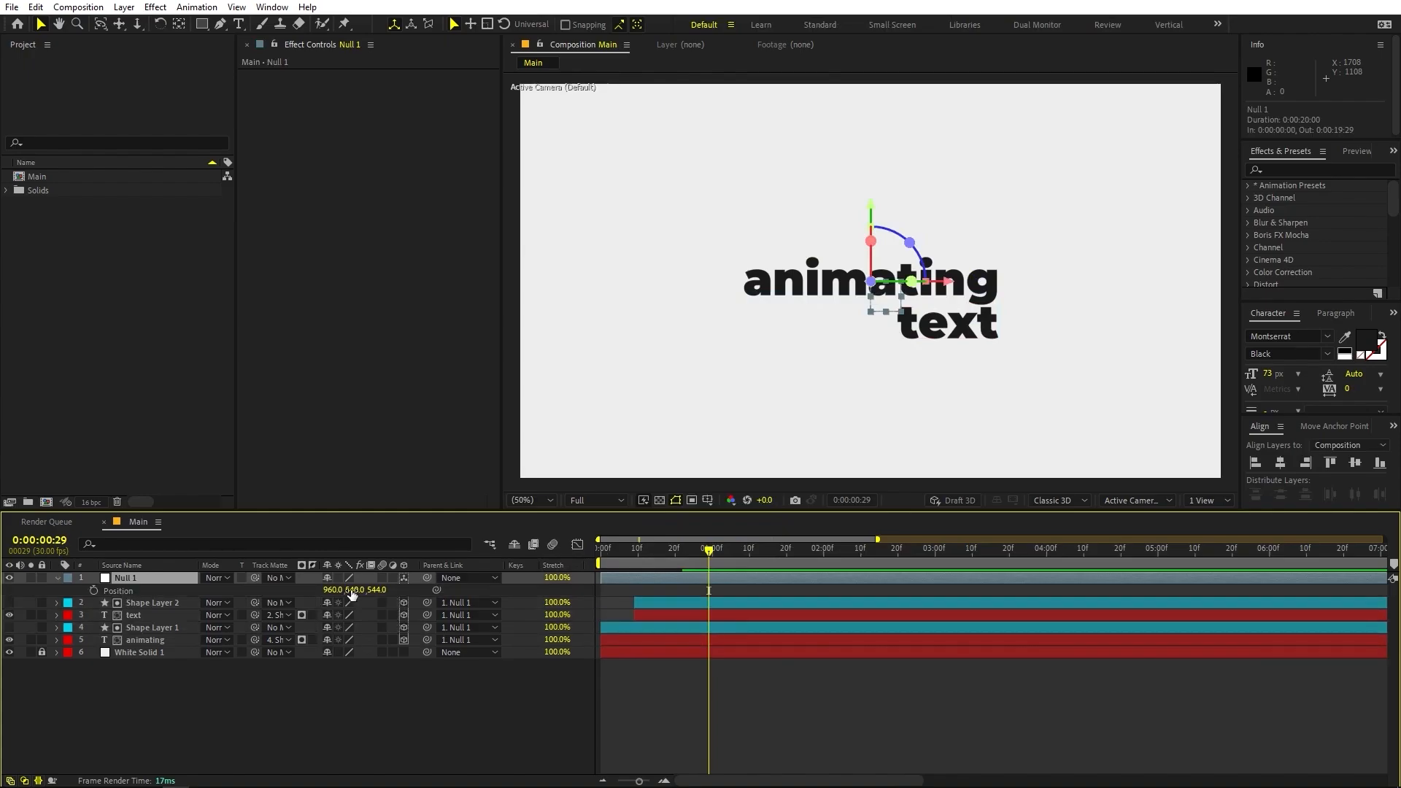
left_click(93, 590)
key("s")
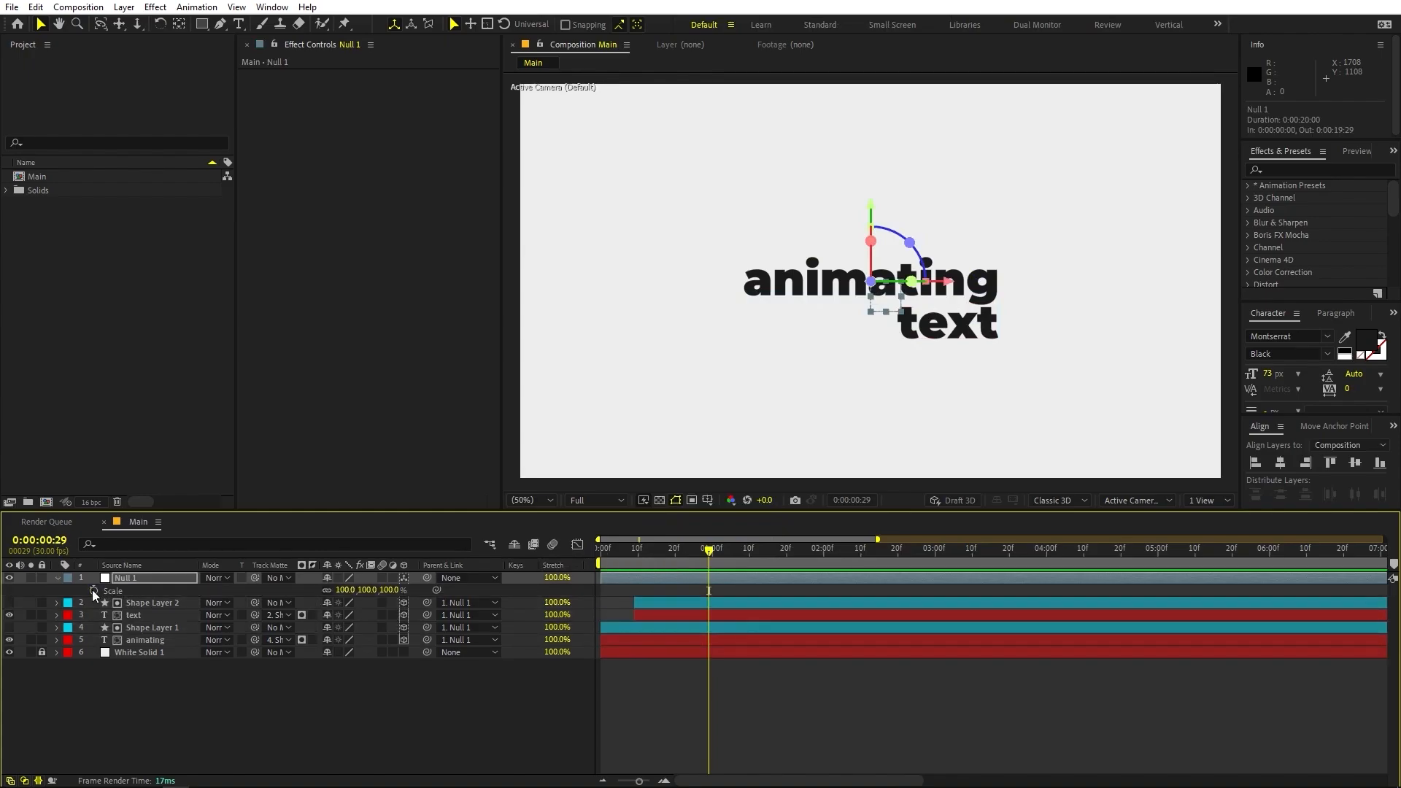
left_click(92, 590)
key("r")
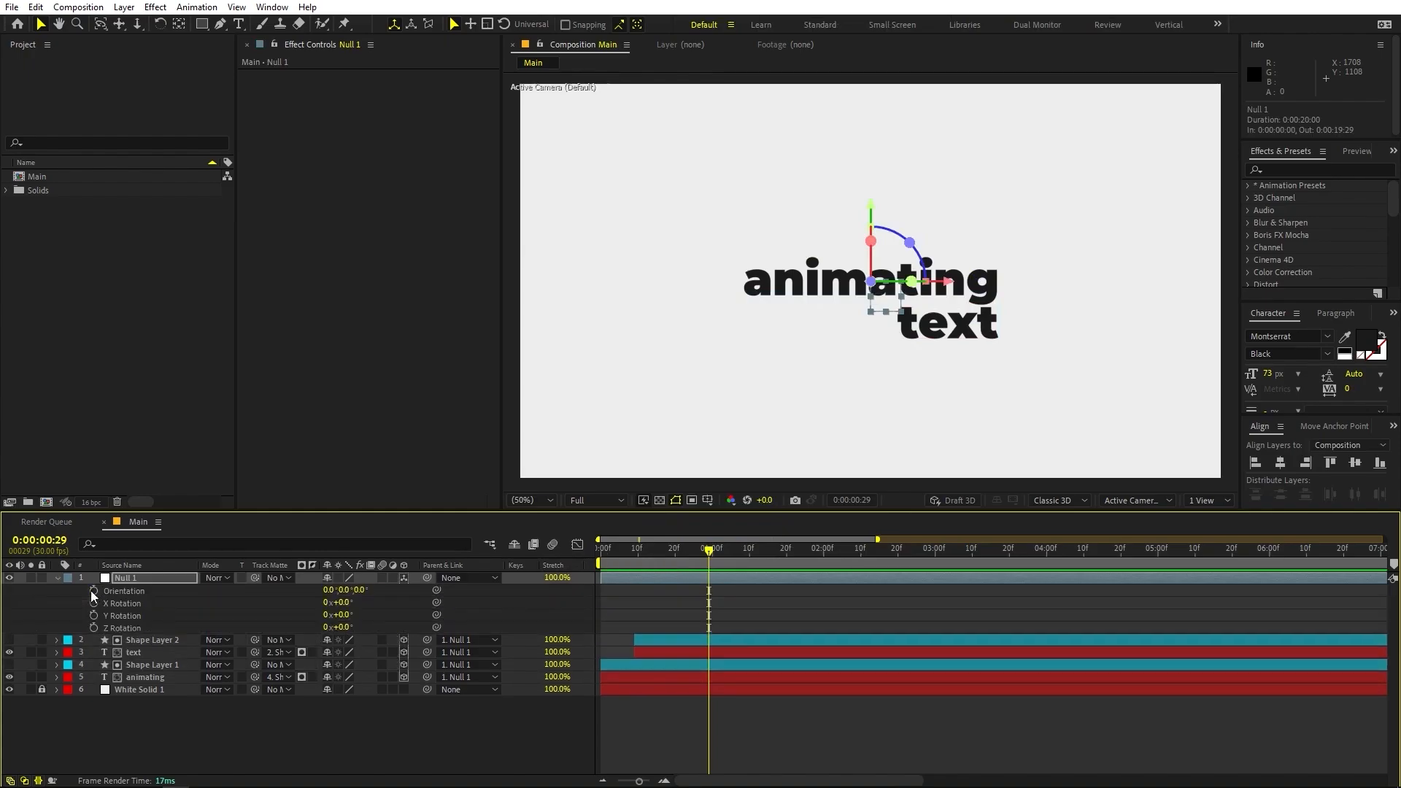
left_click(93, 603)
left_click(93, 615)
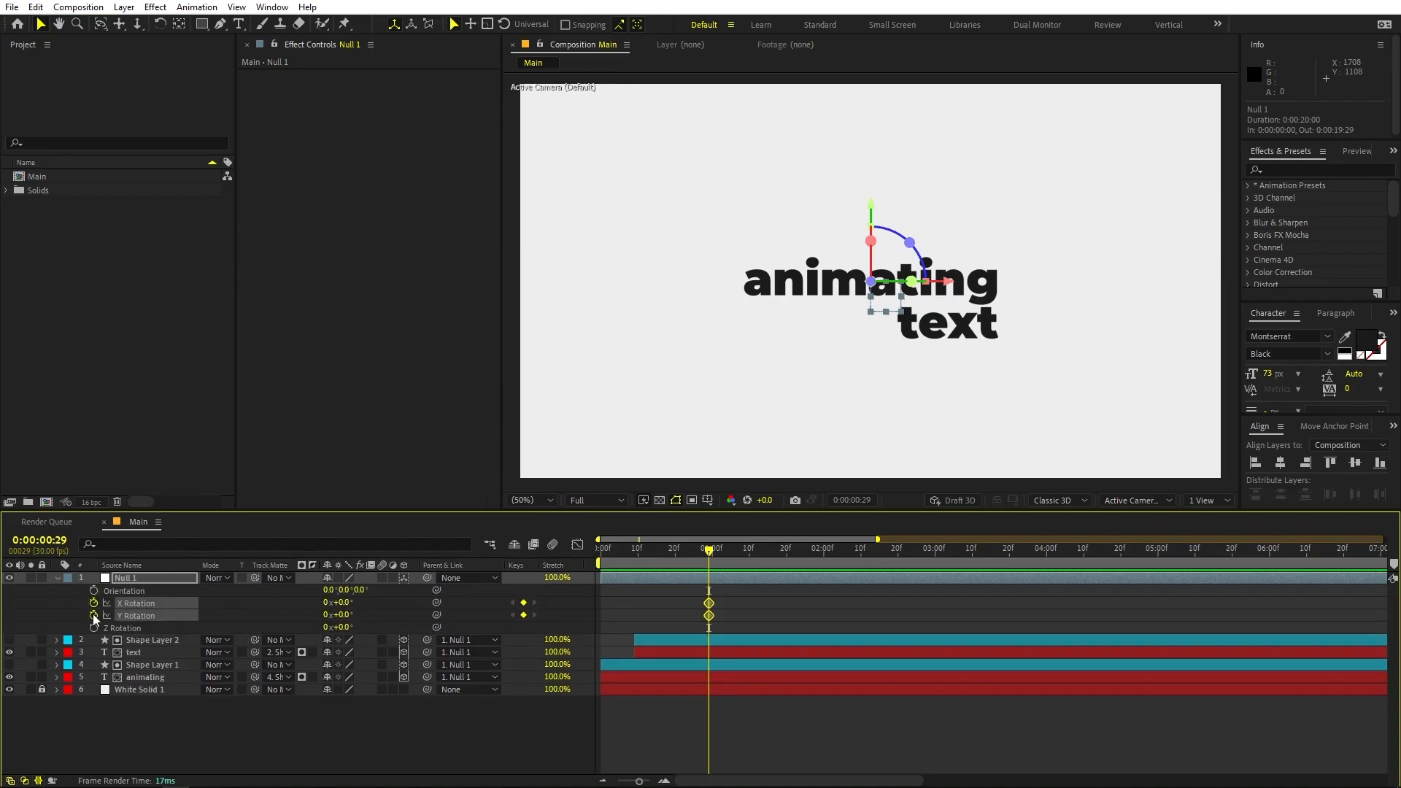
- Show only the null's keyframed properties, move their four keyframes to 0:00:00:18, and preview the animation
left_click(140, 632)
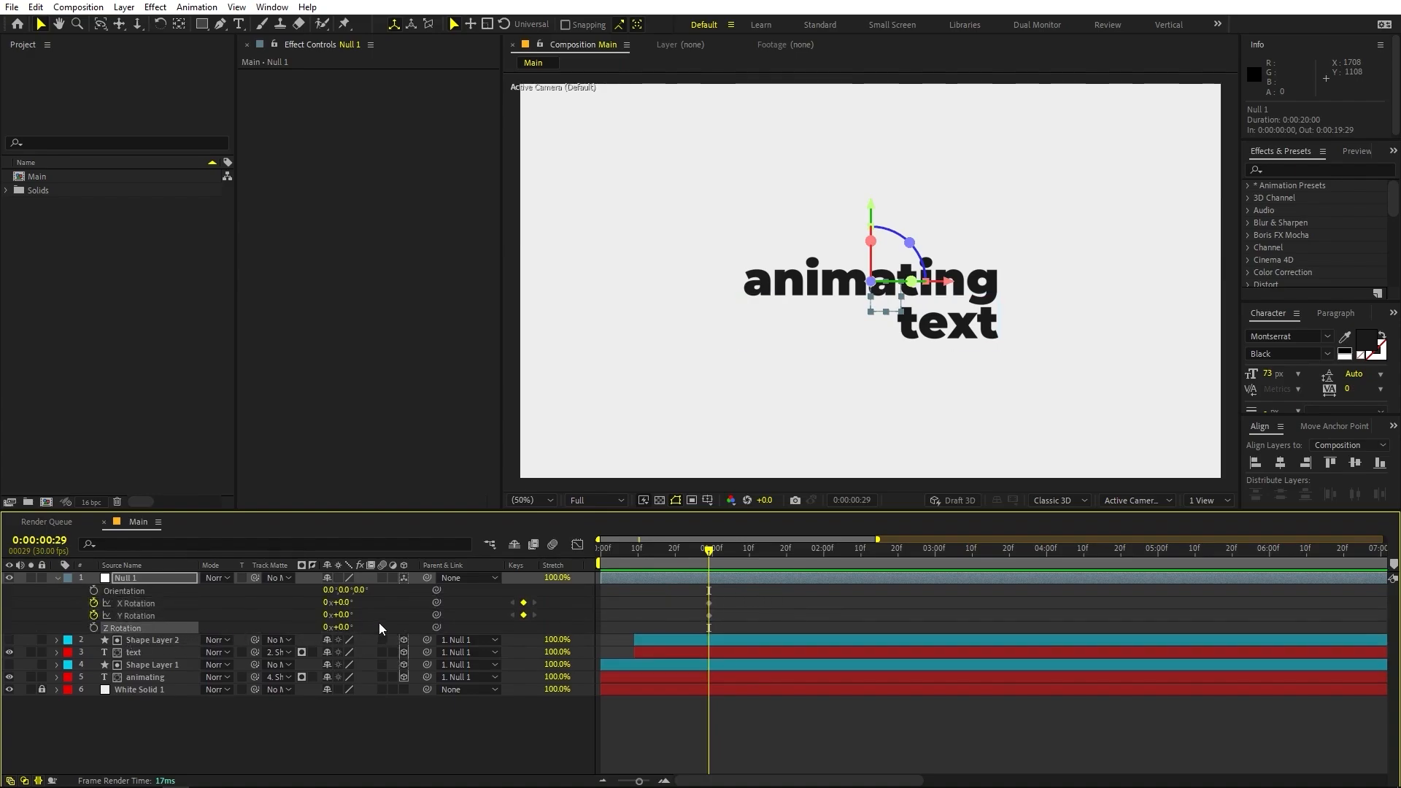
left_click(718, 575)
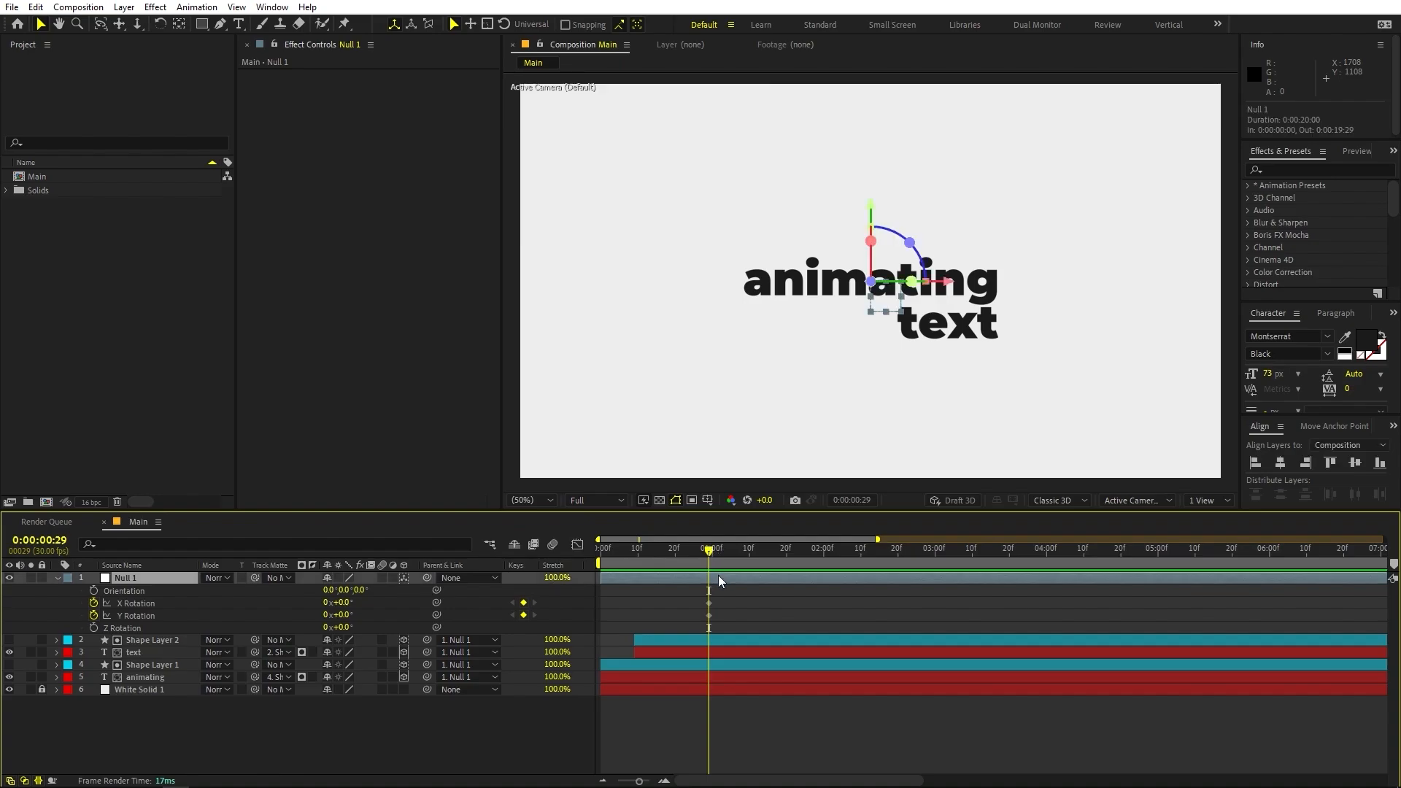
key("u")
left_click(772, 622)
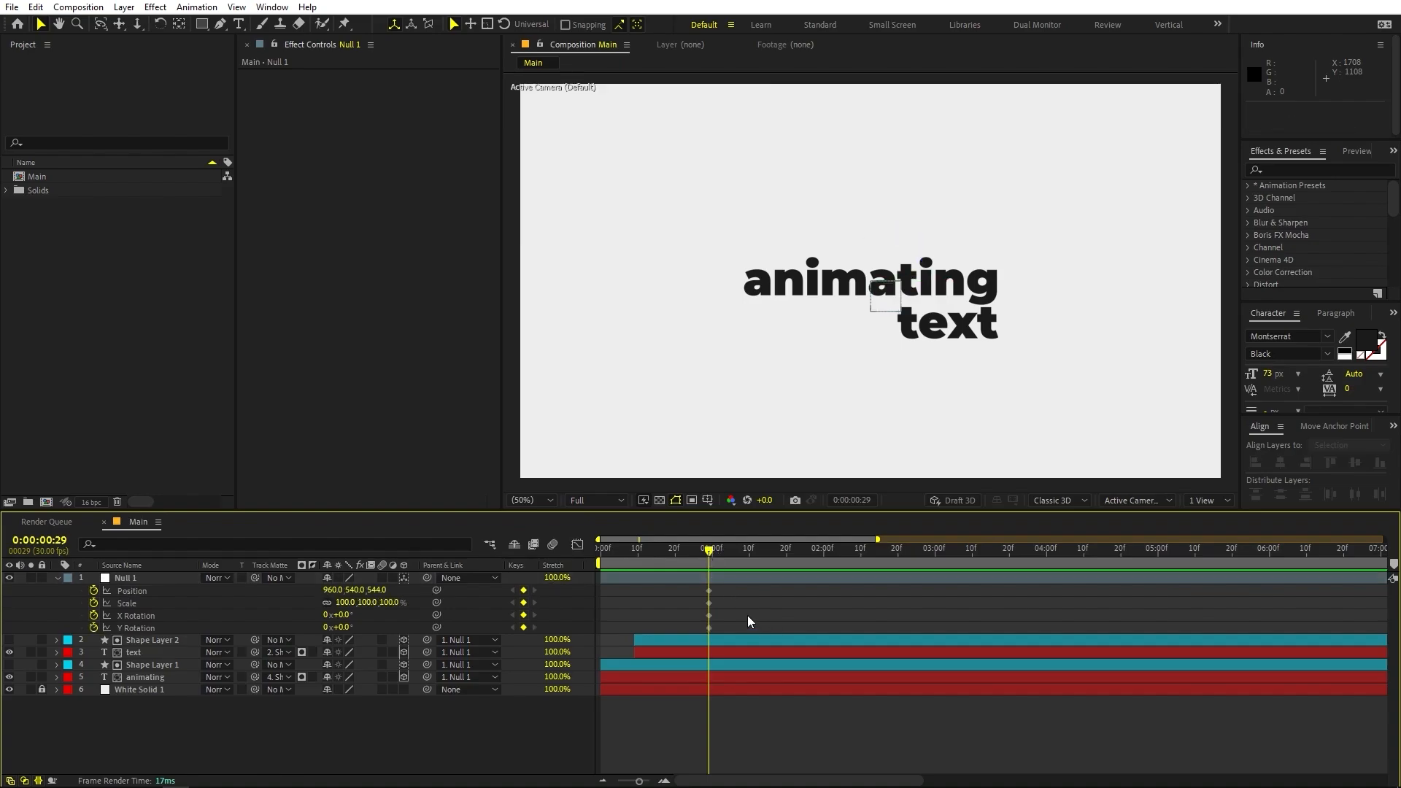
left_click_drag(721, 584, 667, 597)
left_click(618, 551)
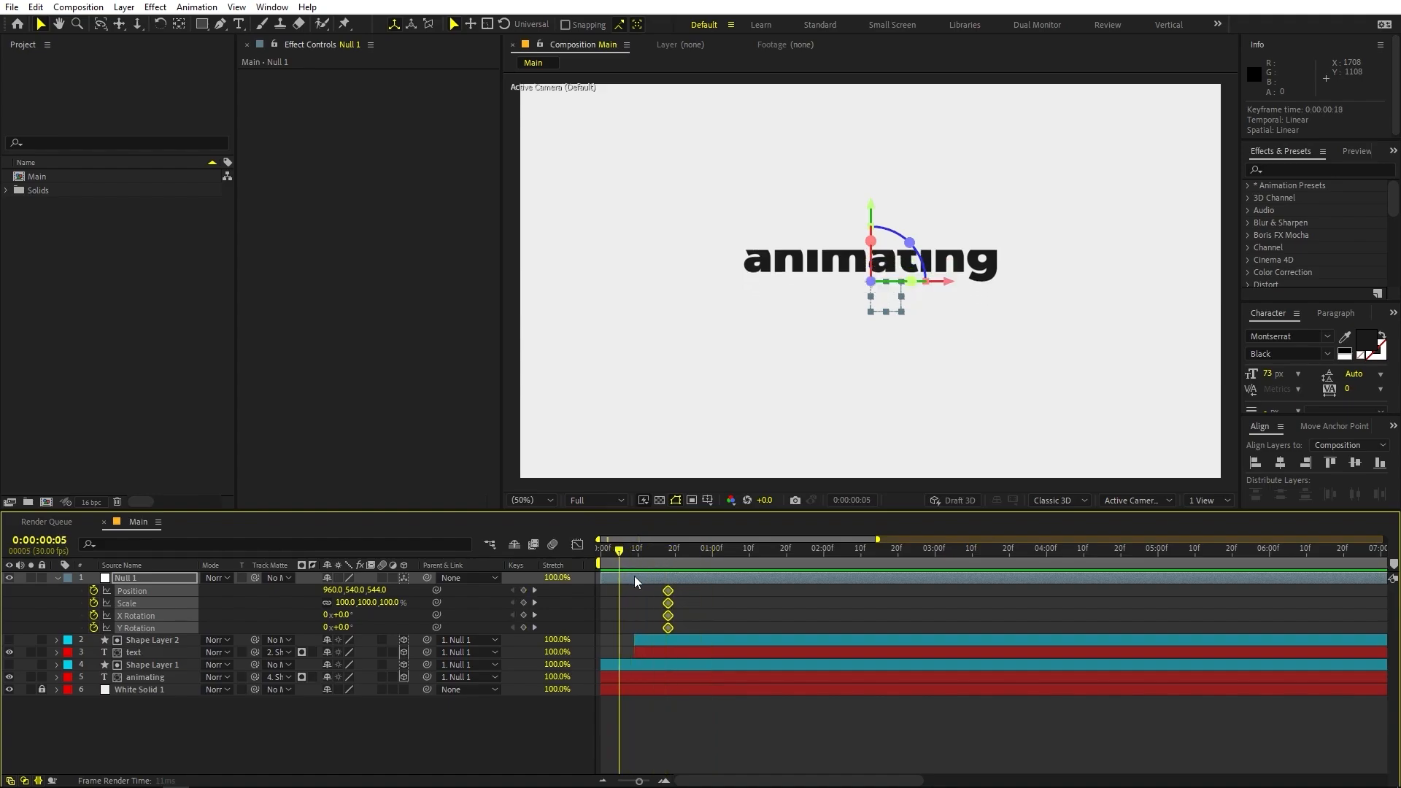
key("space")
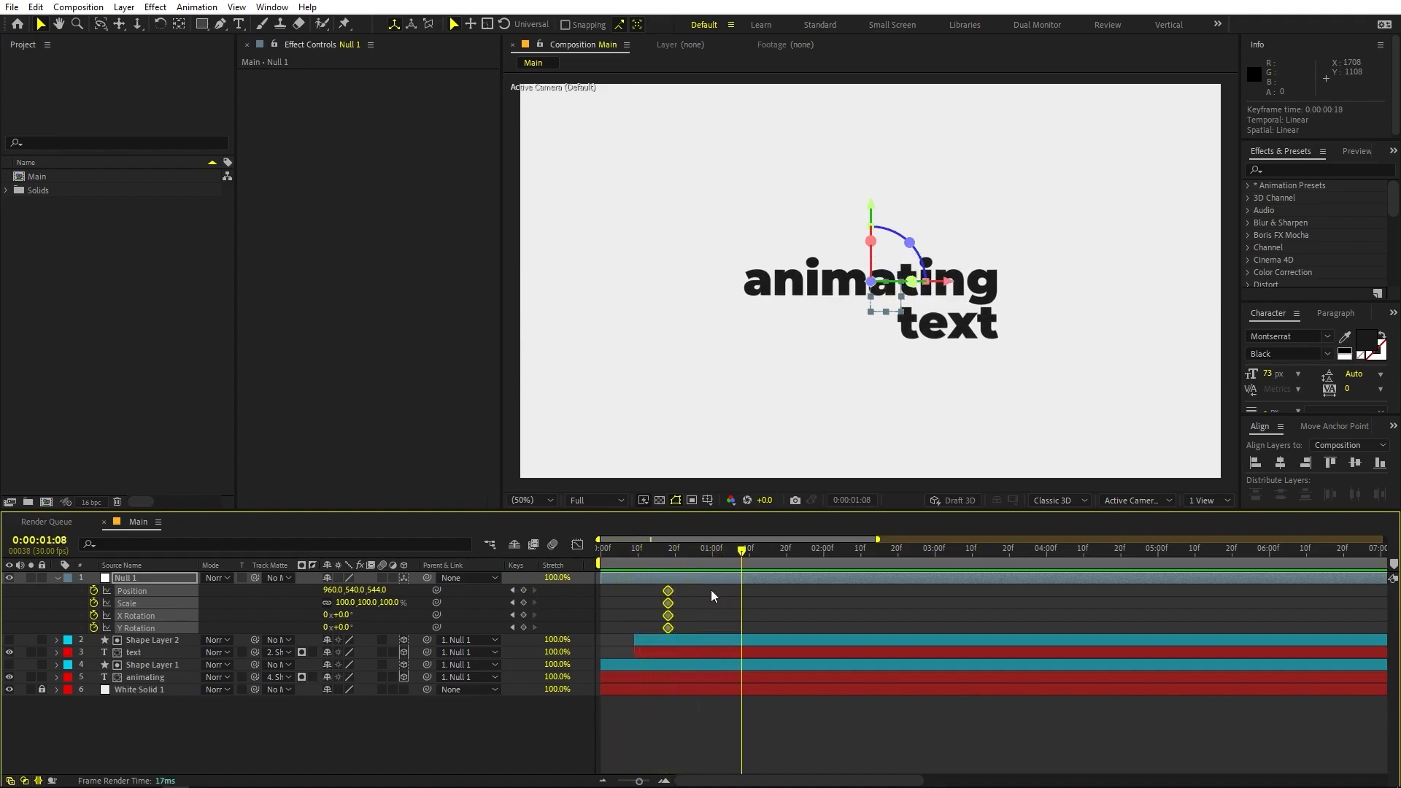
- Set the null's Y Rotation to 32° at 0:00:01:08
left_click(326, 653)
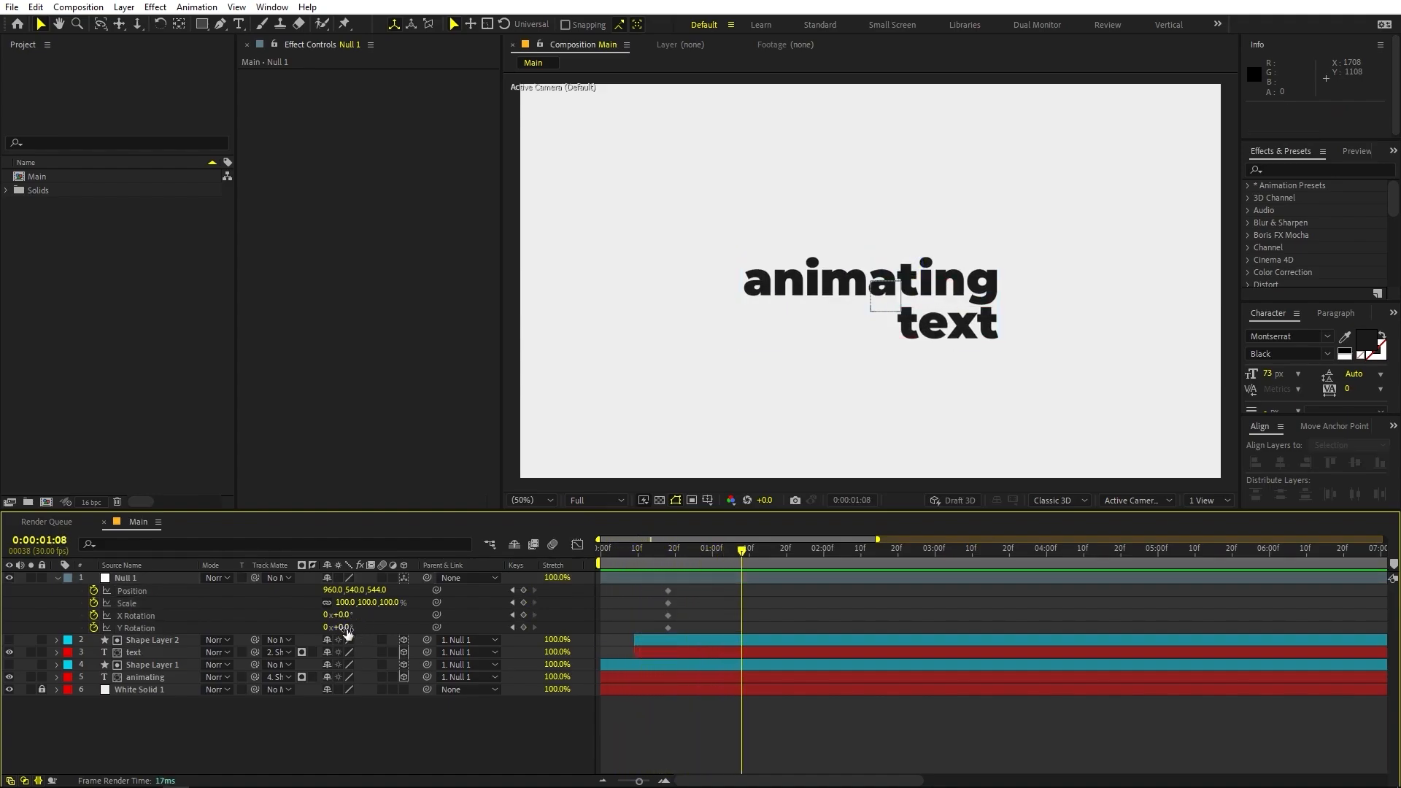
left_click_drag(348, 629, 372, 632)
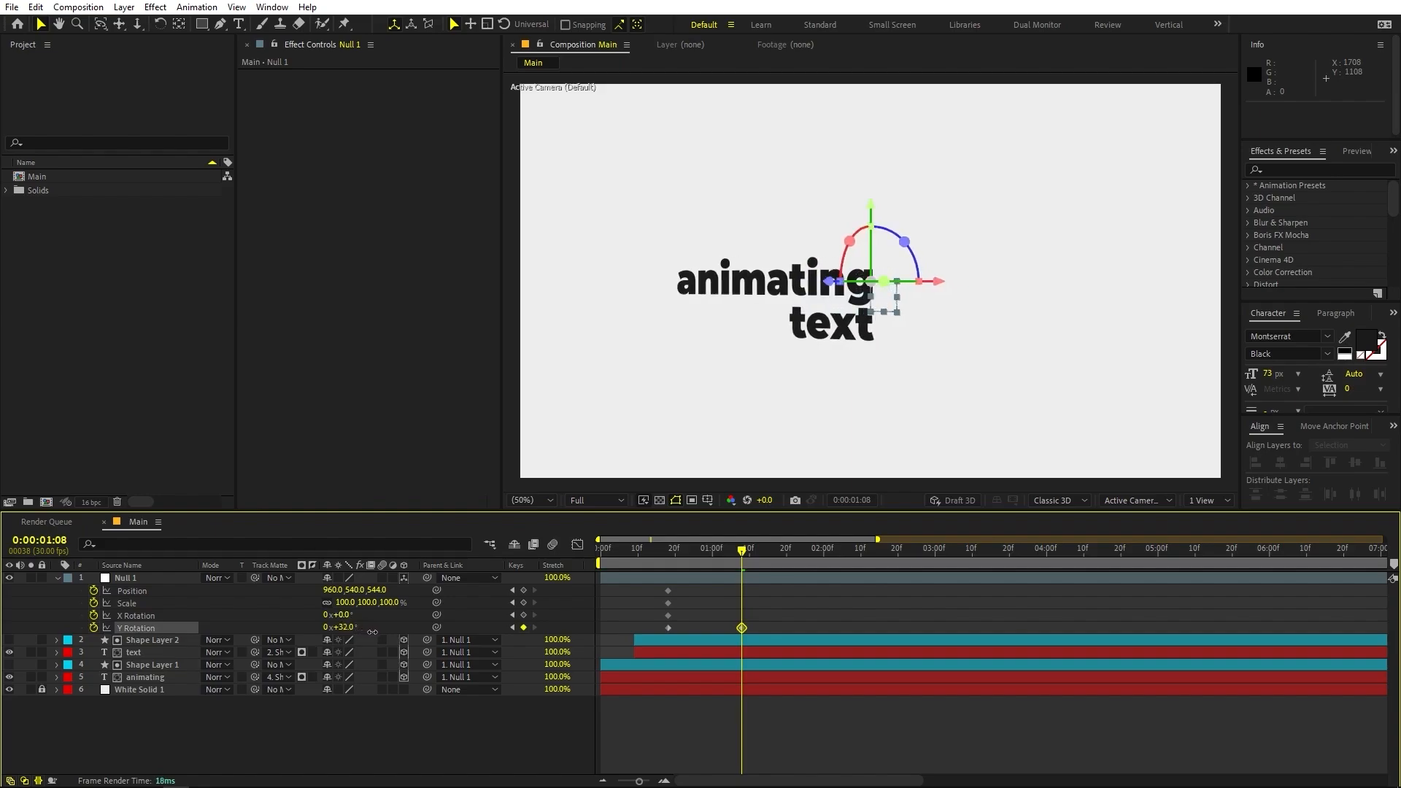
key("F2")
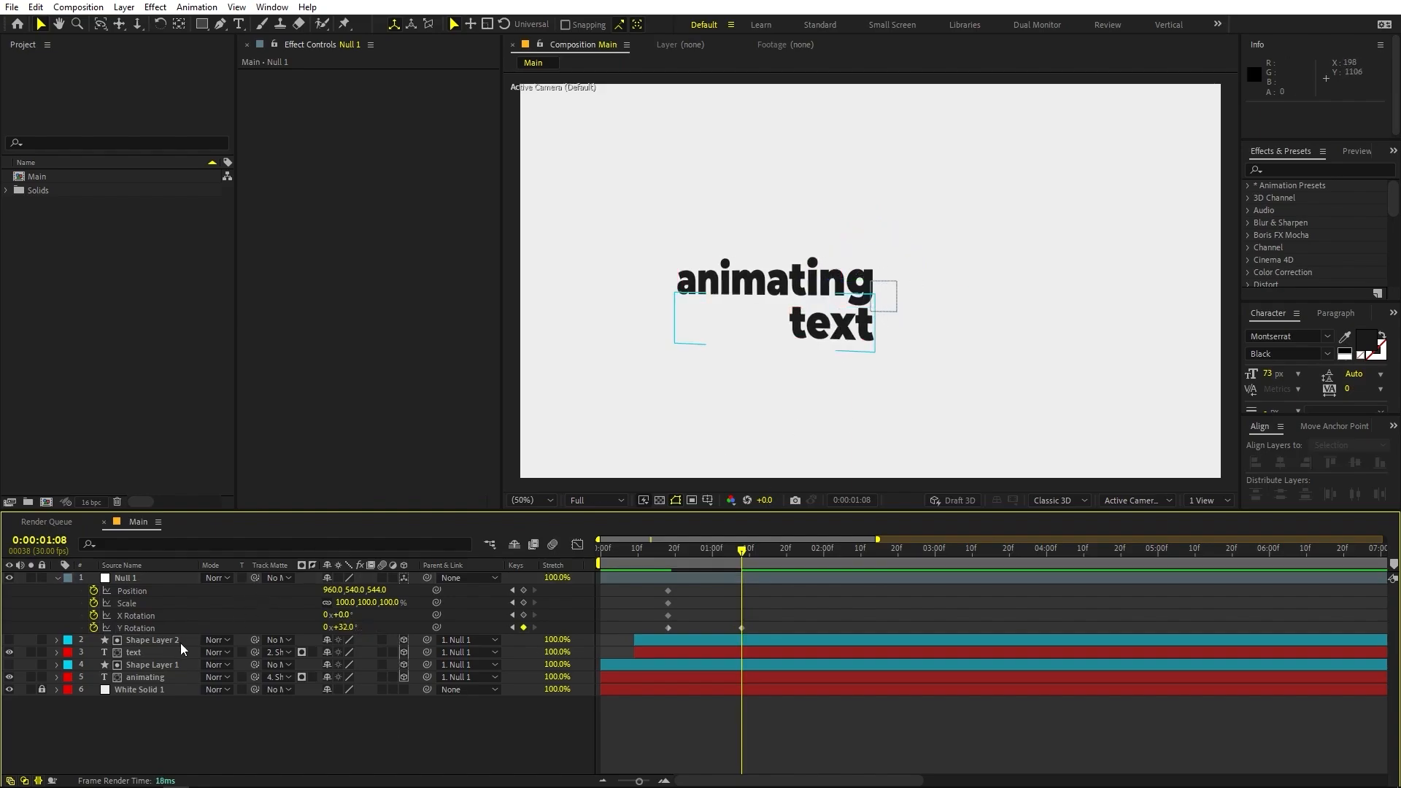
- Duplicate the animating layer, place the copy directly below the null in the layer order, and set its track matte to No Matte
left_click(136, 677)
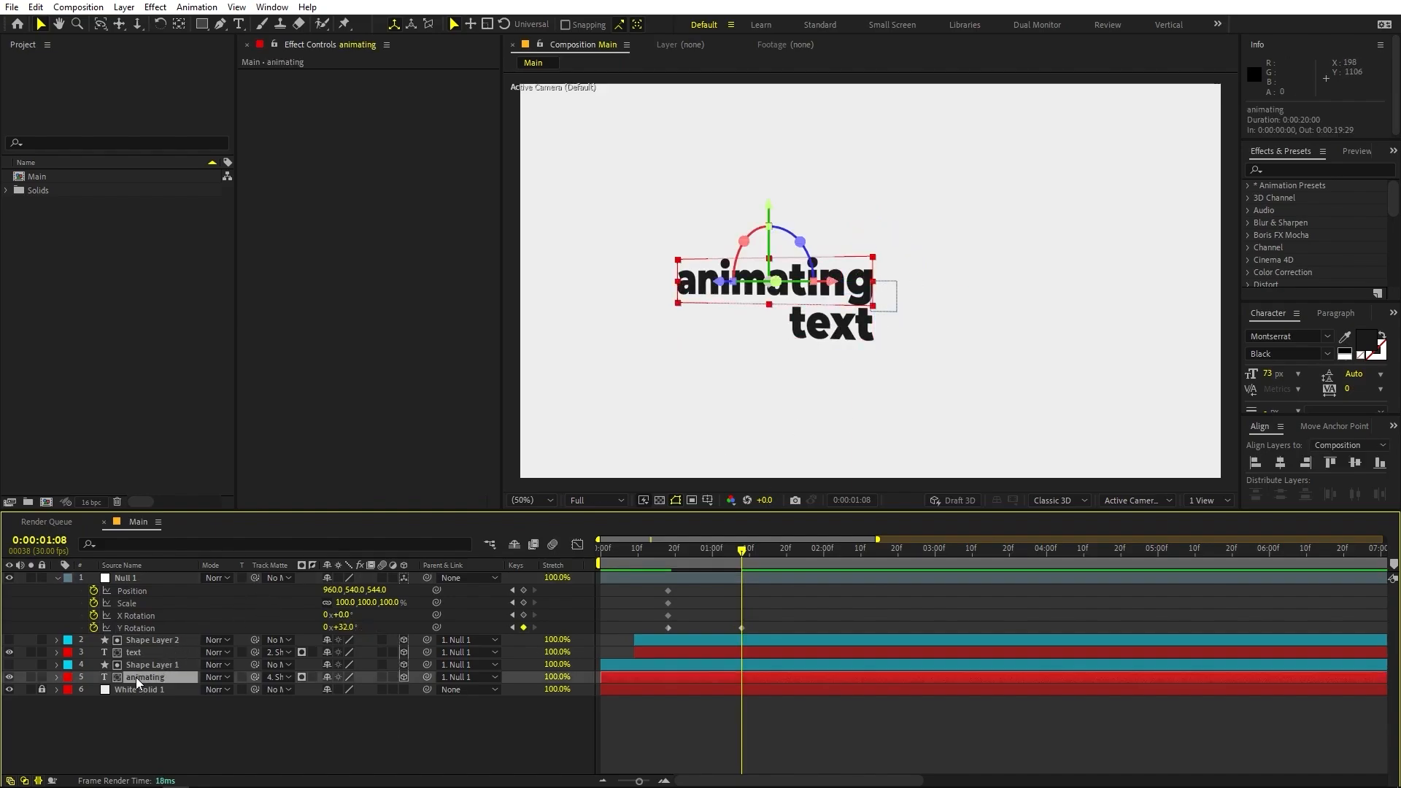
key("ctrl+d")
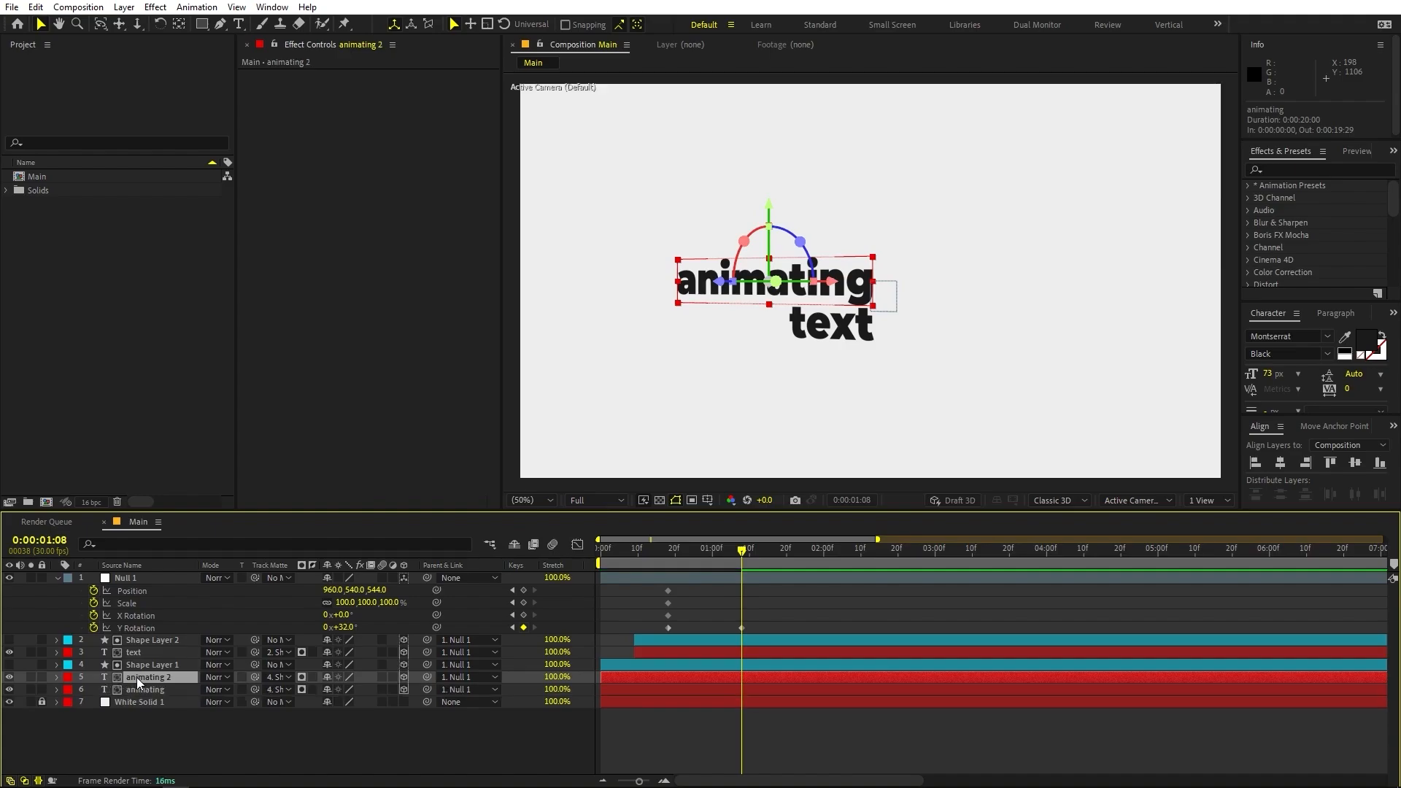
left_click_drag(137, 678, 142, 629)
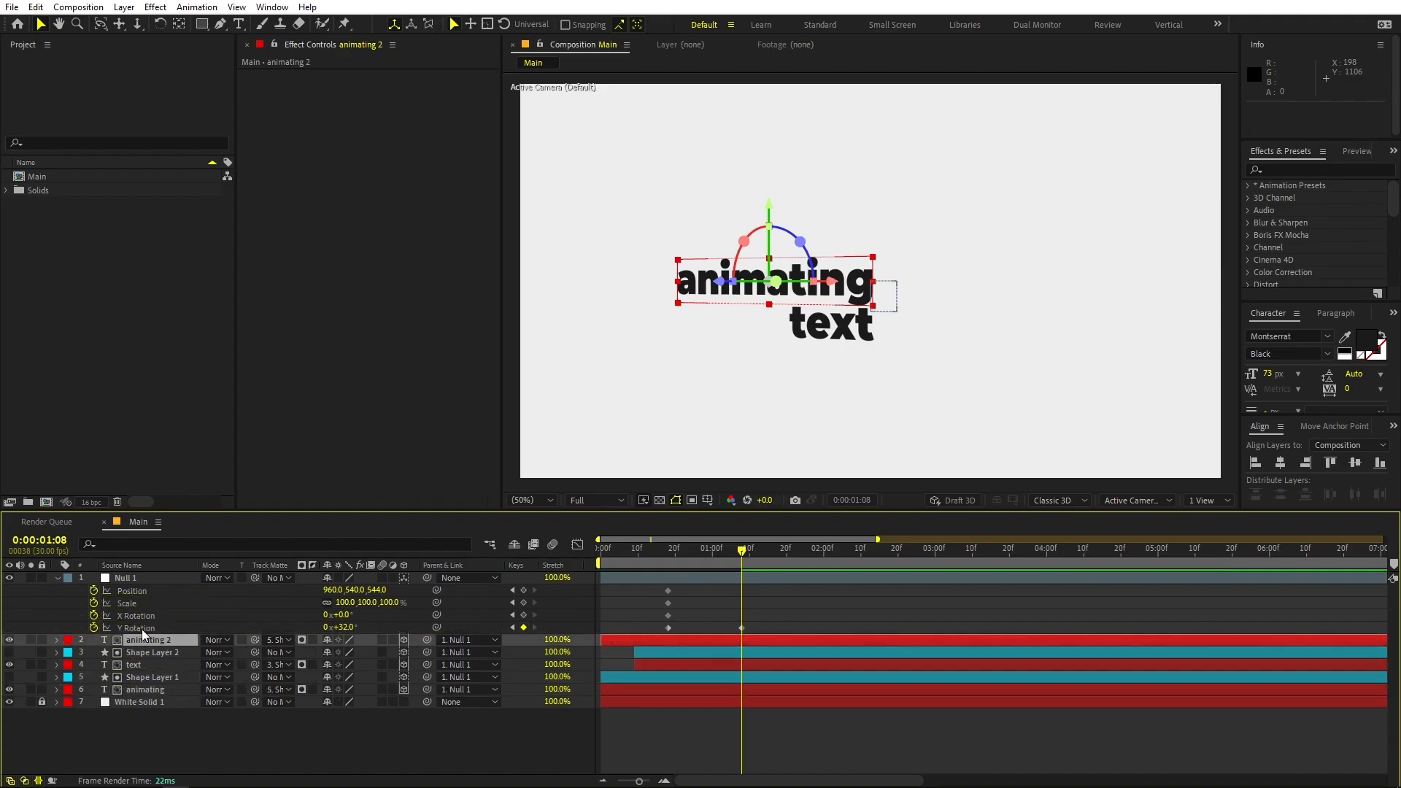
left_click(274, 640)
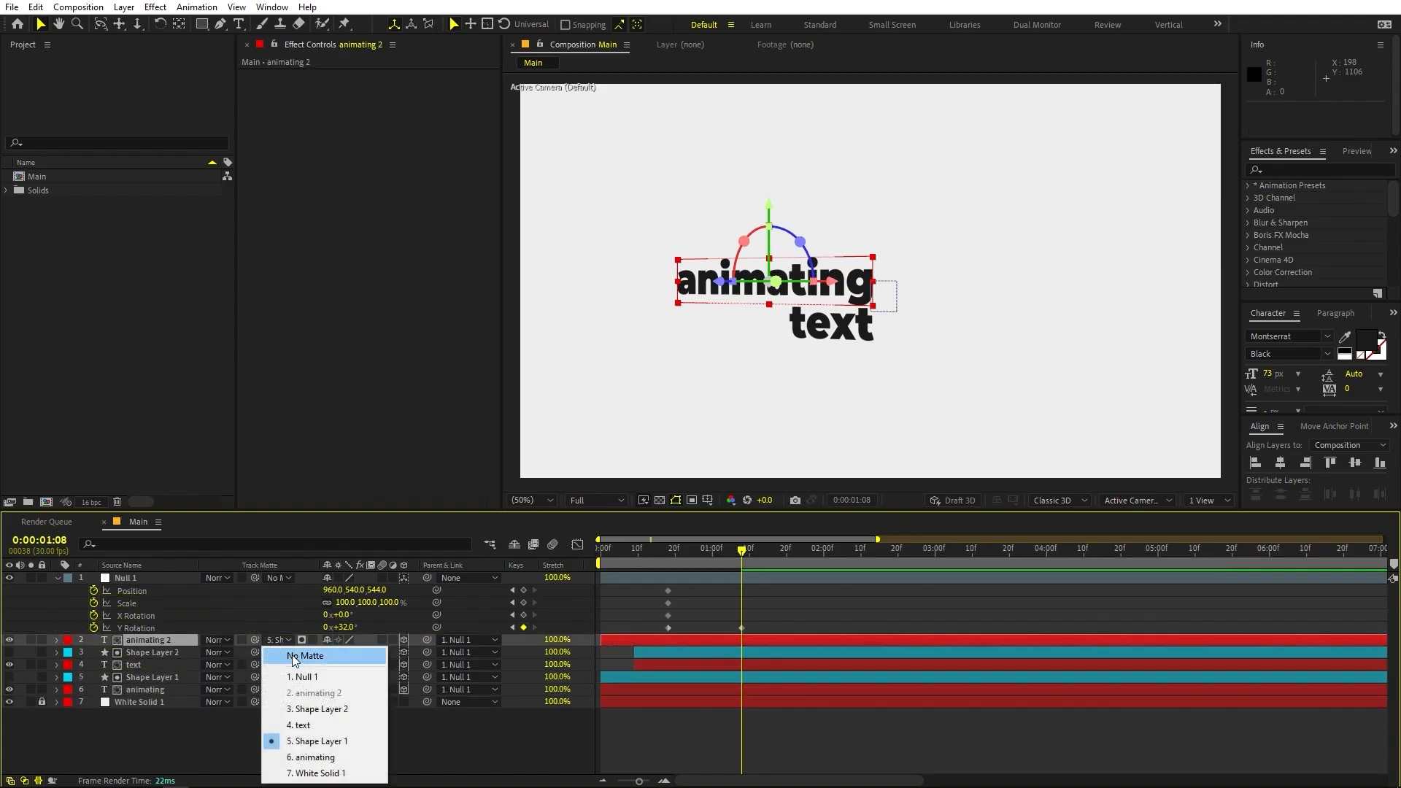
left_click(280, 653)
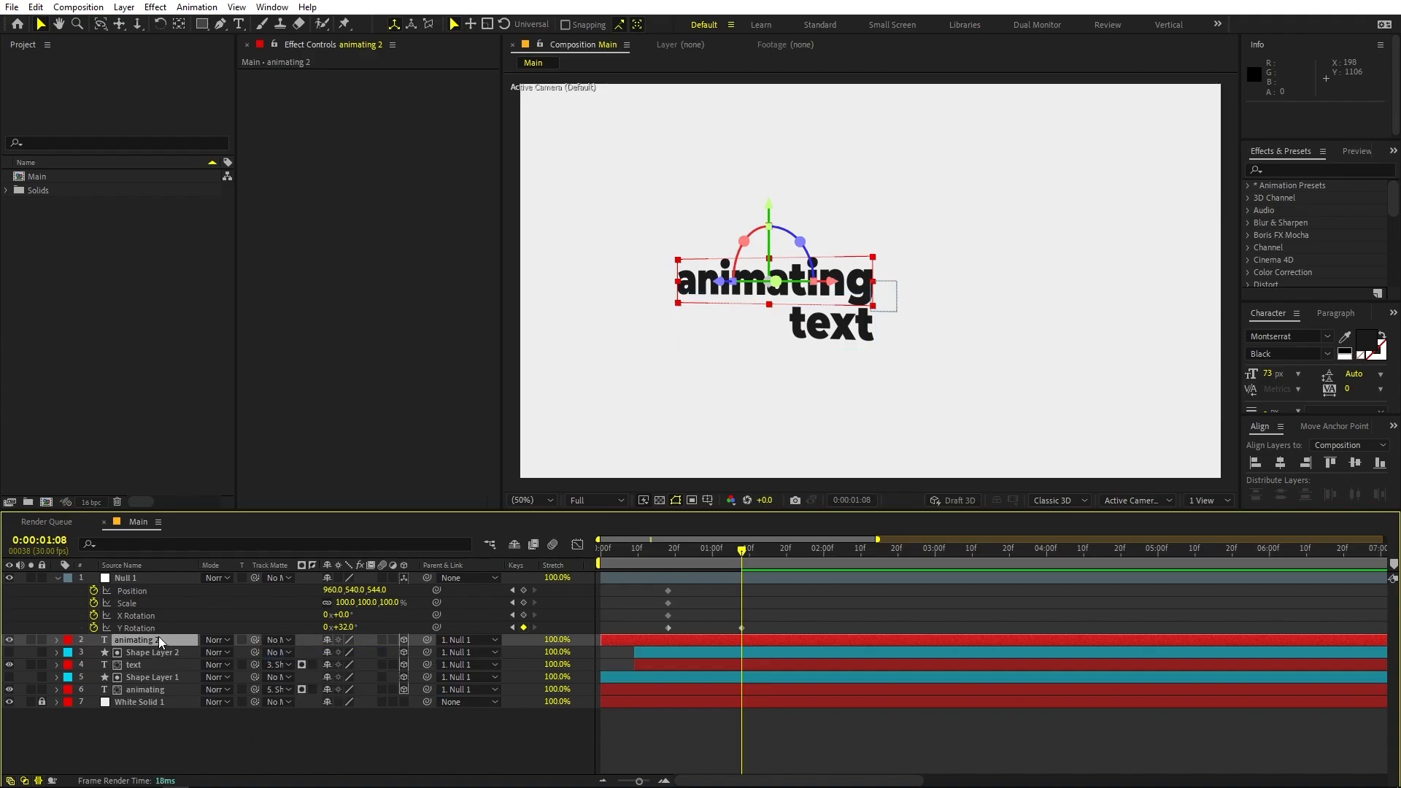
- Remove the Position keyframes from the animating 2 layer and set its Y Rotation to -90°
key("p")
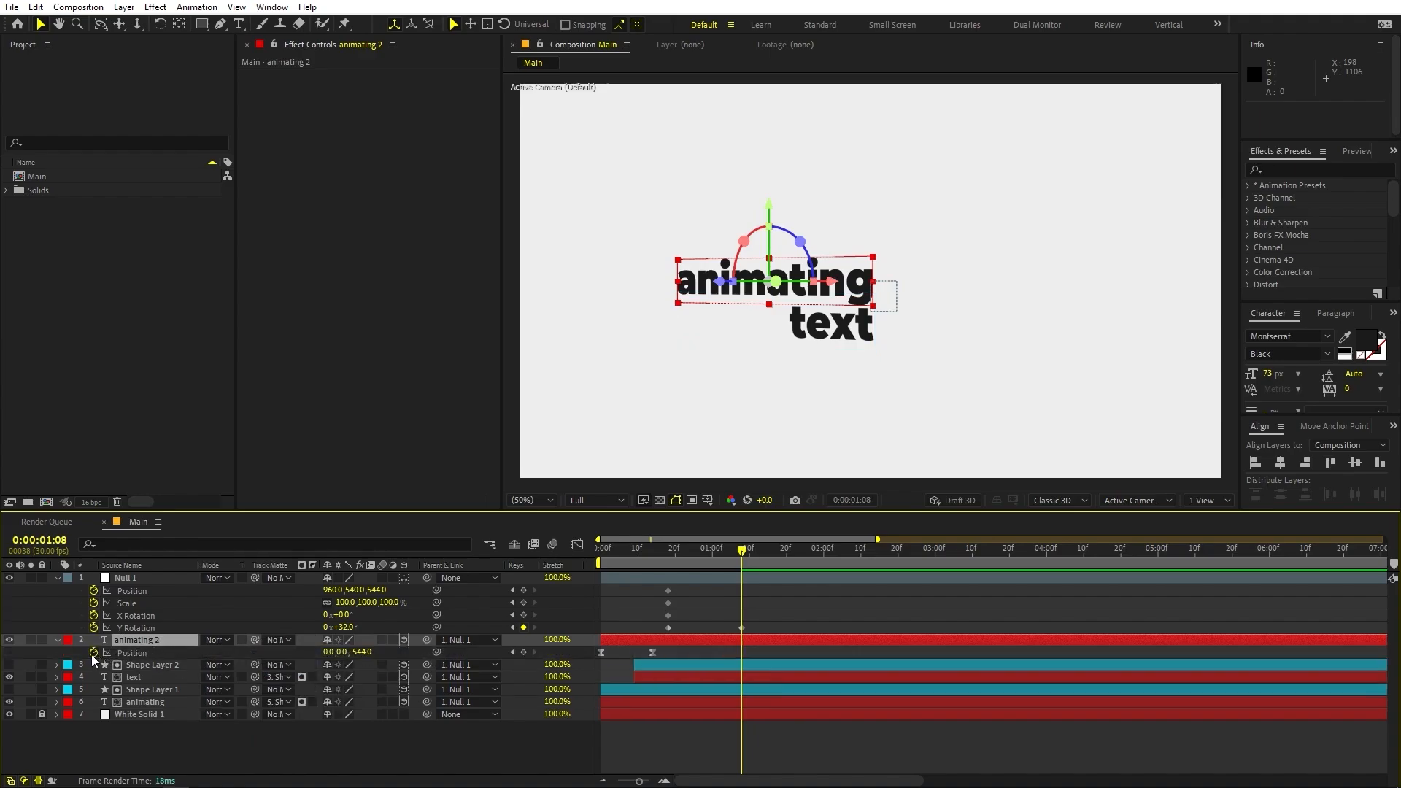
left_click(93, 653)
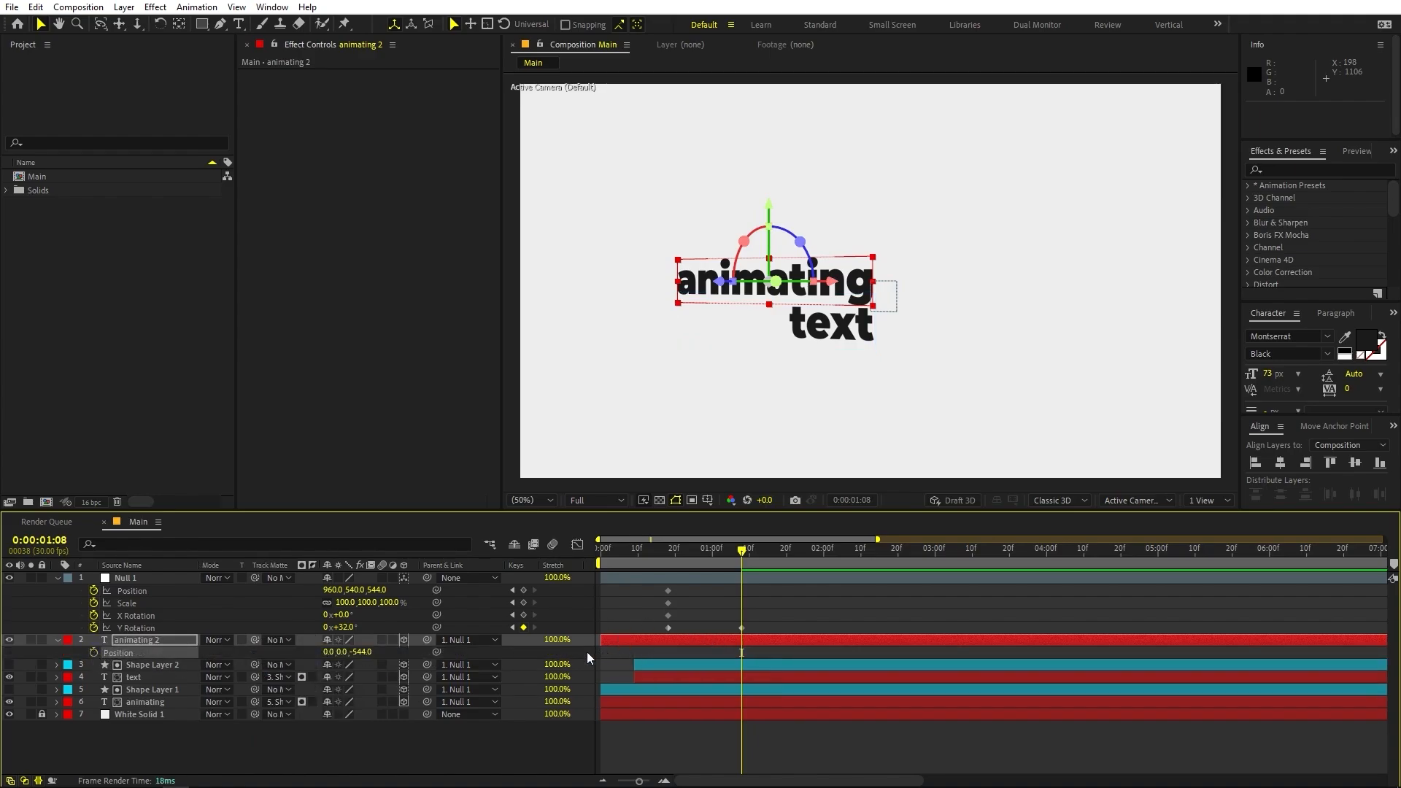
key("r")
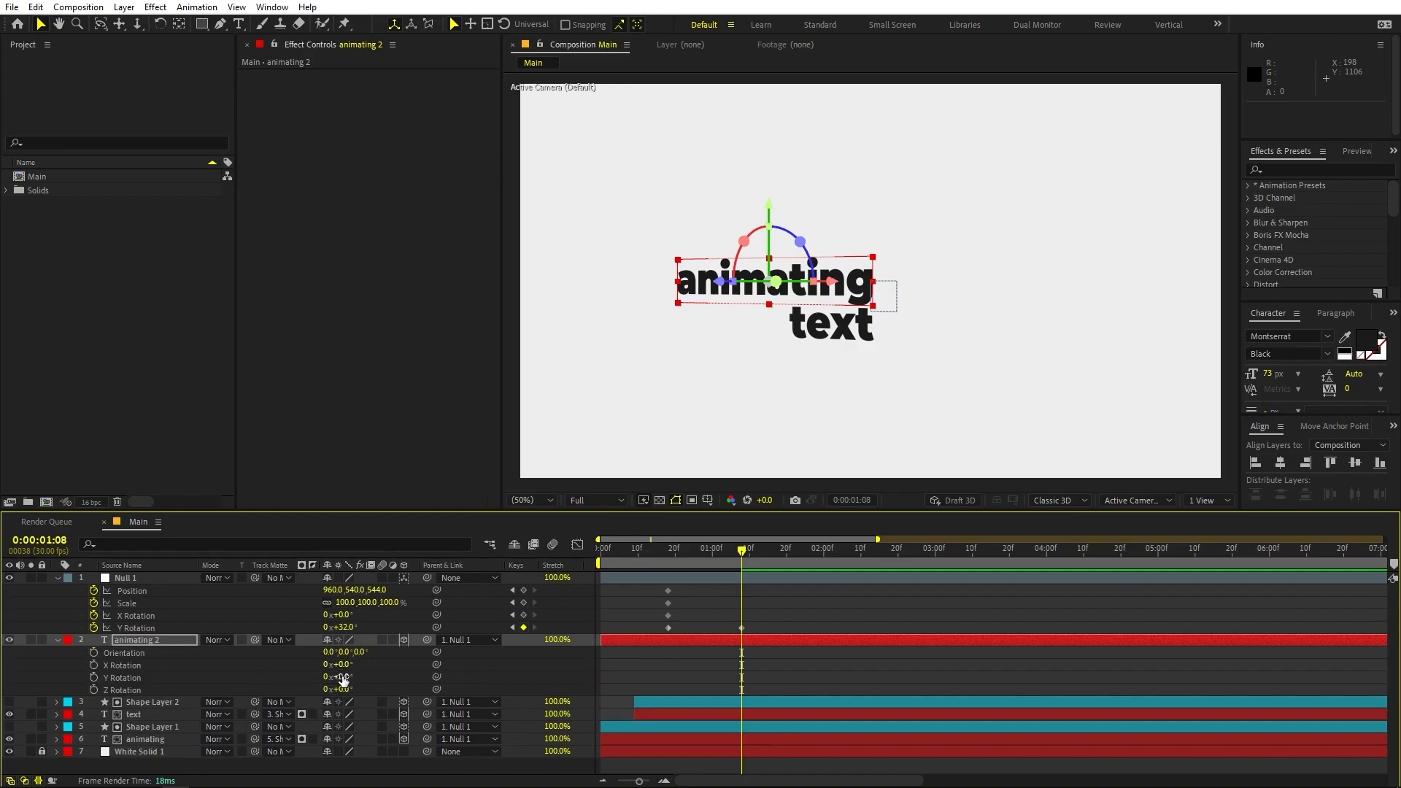
left_click_drag(343, 680, 303, 680)
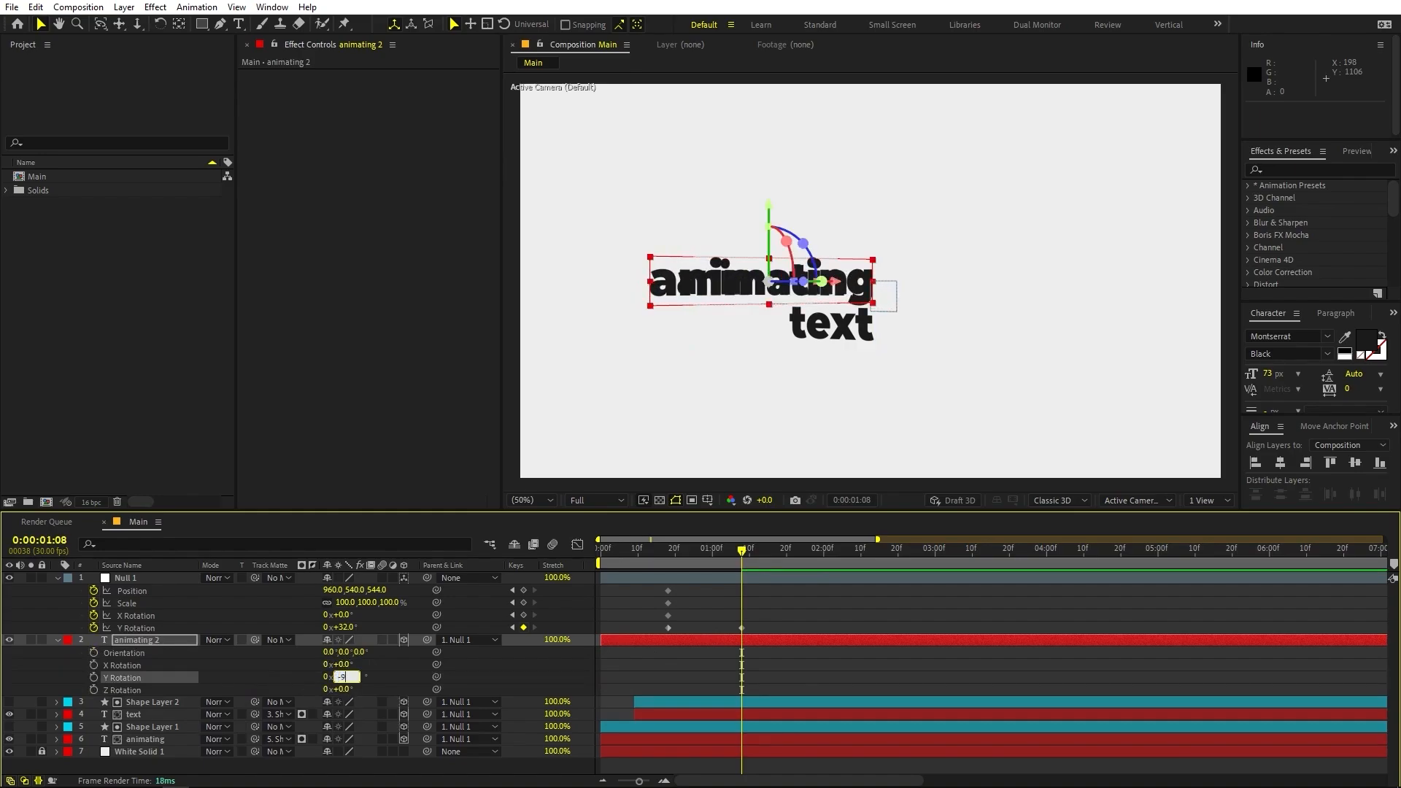
type("0")
key("Return")
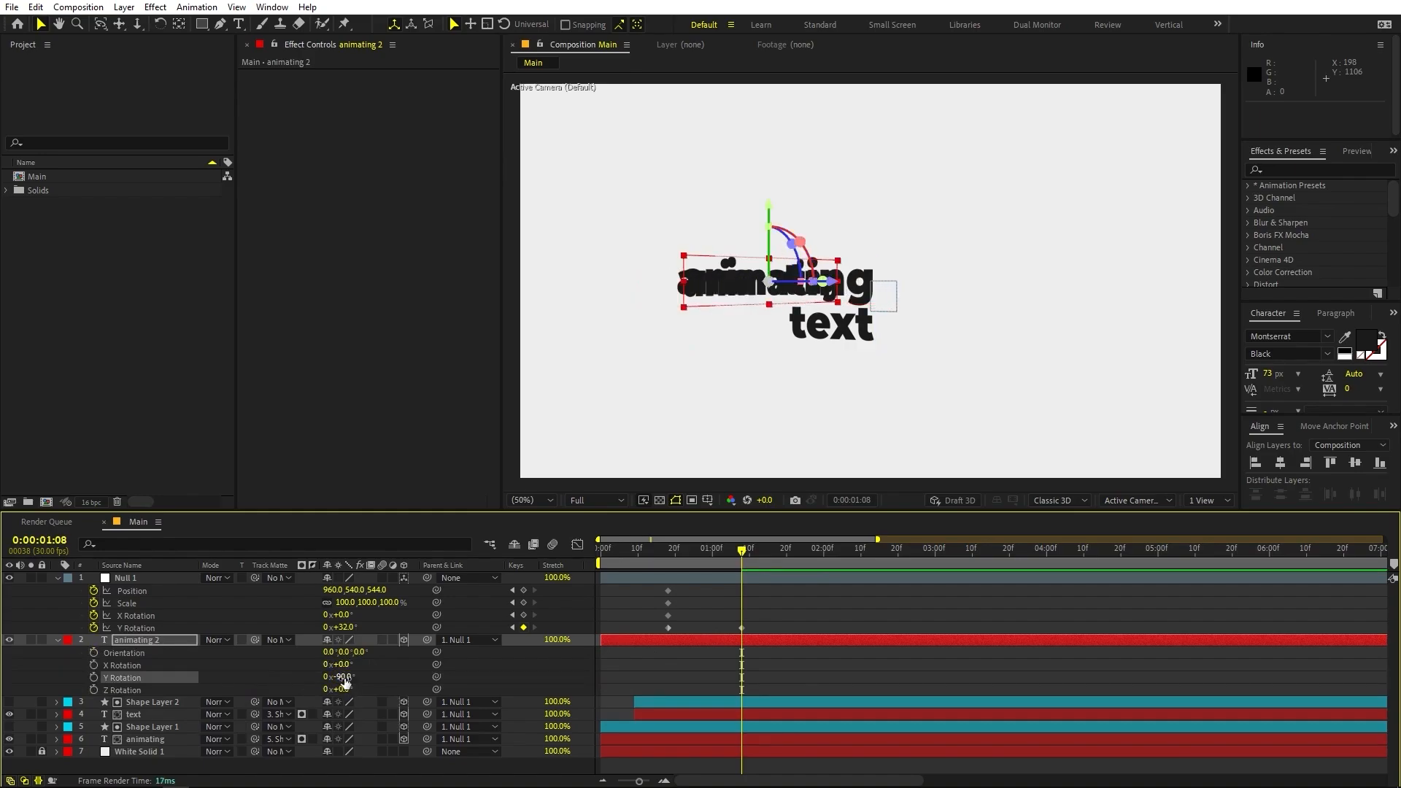
- In the Top view, move animating 2 to about 352.1, 0, -194.9 so its end meets the original word's end at a corner
left_click(1136, 500)
left_click(1141, 591)
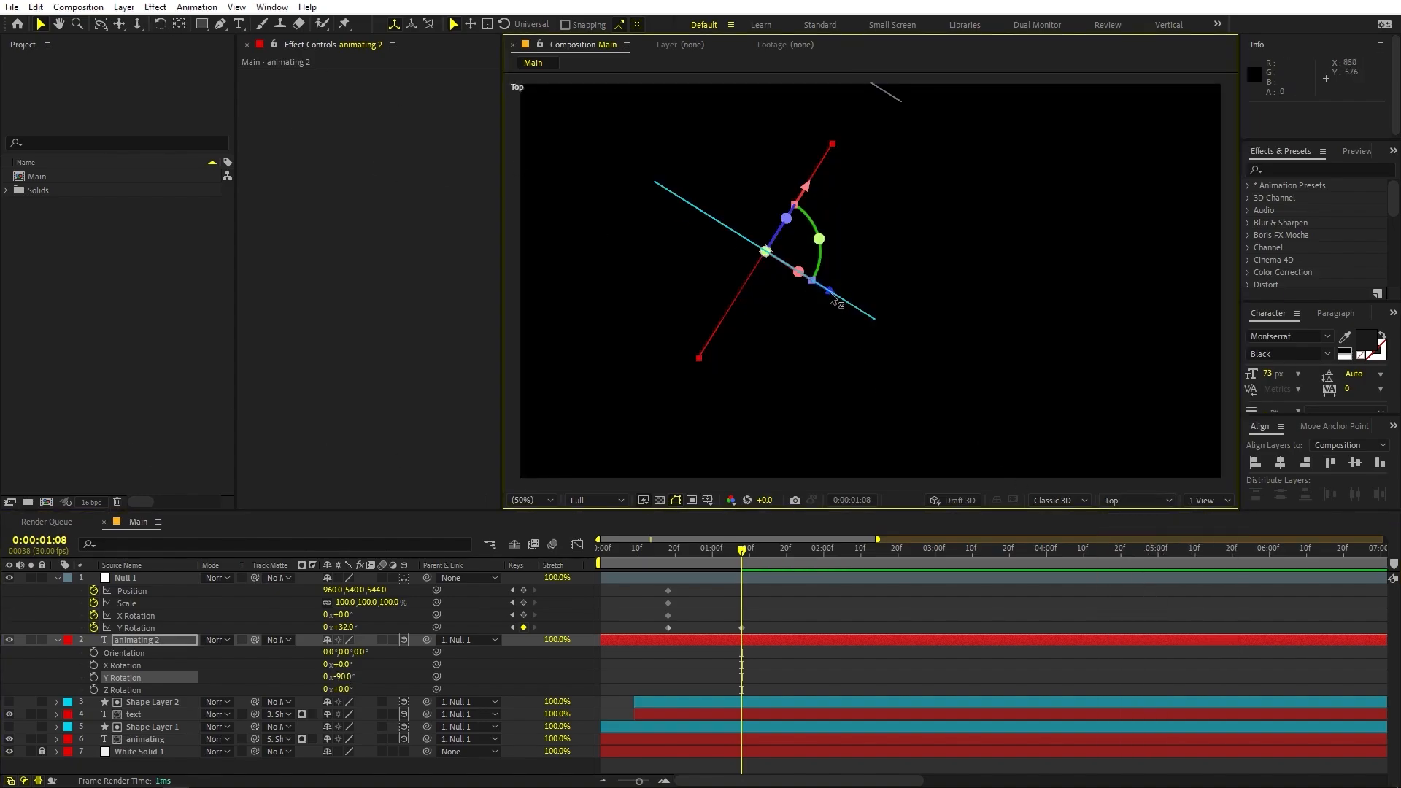
left_click_drag(830, 296, 1022, 41)
scroll(958, 333, "up", 2)
scroll(869, 274, "down", 2)
key("v")
left_click_drag(932, 279, 870, 380)
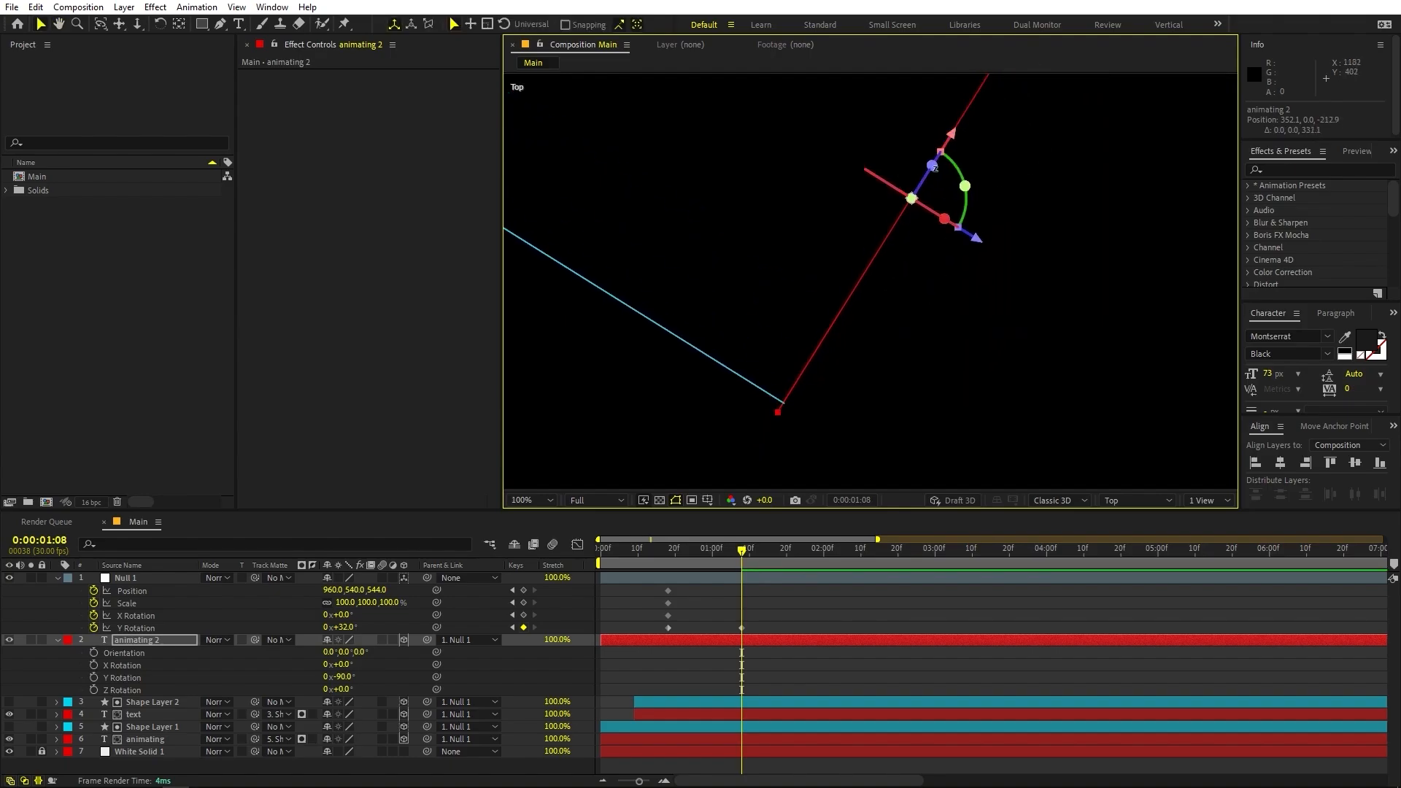
left_click_drag(952, 129, 960, 120)
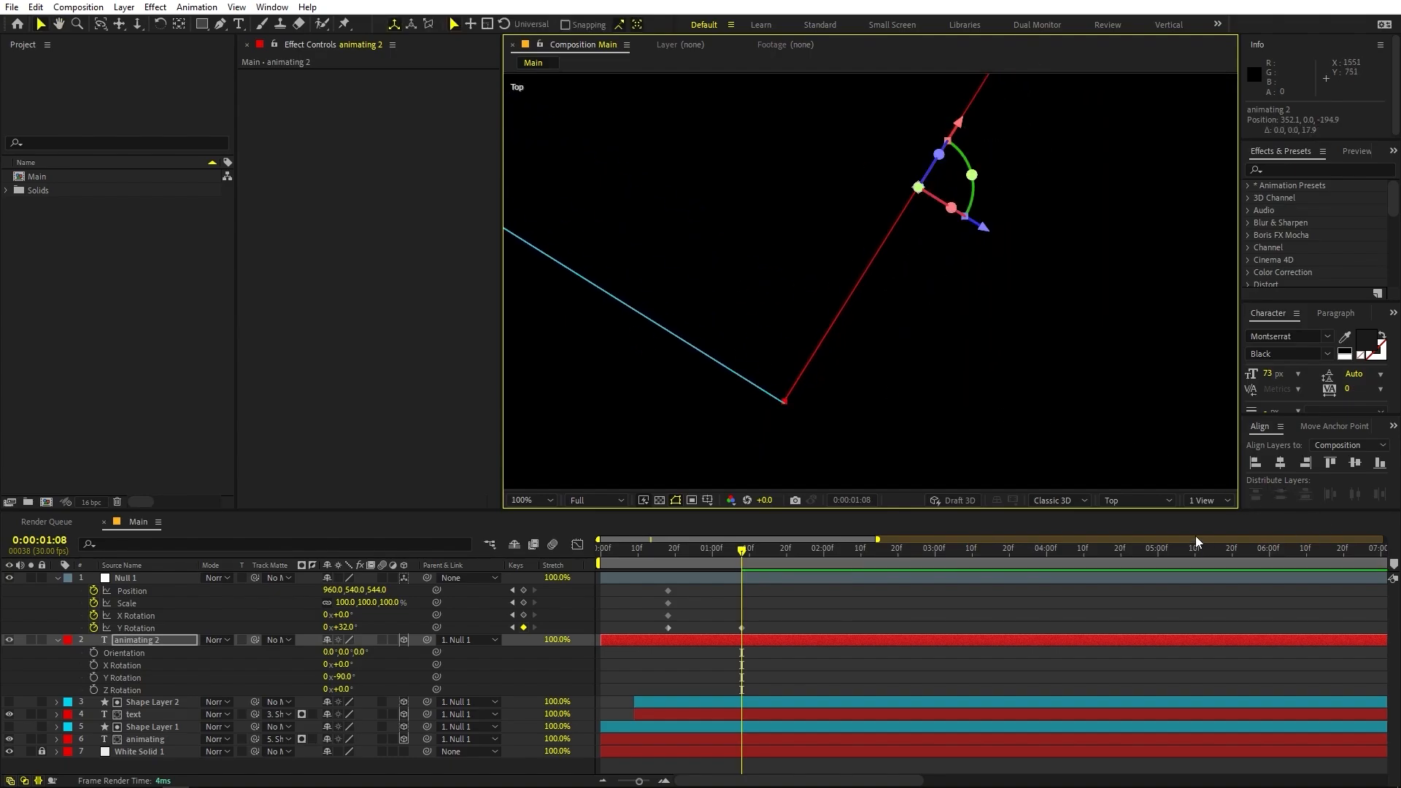
- Switch the composition view from Top to Active Camera (Default)
left_click(1129, 496)
left_click(1058, 500)
left_click(1133, 504)
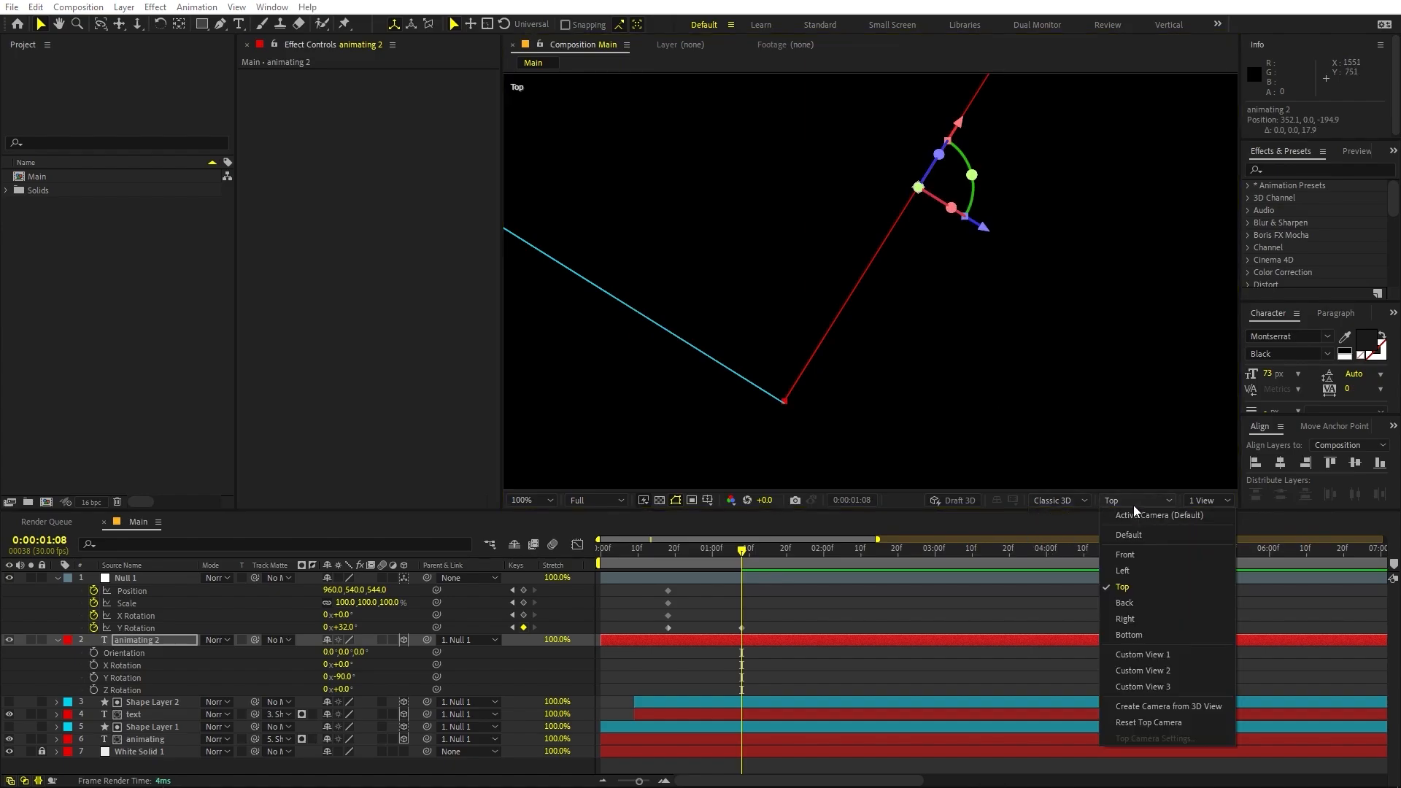
left_click(1140, 513)
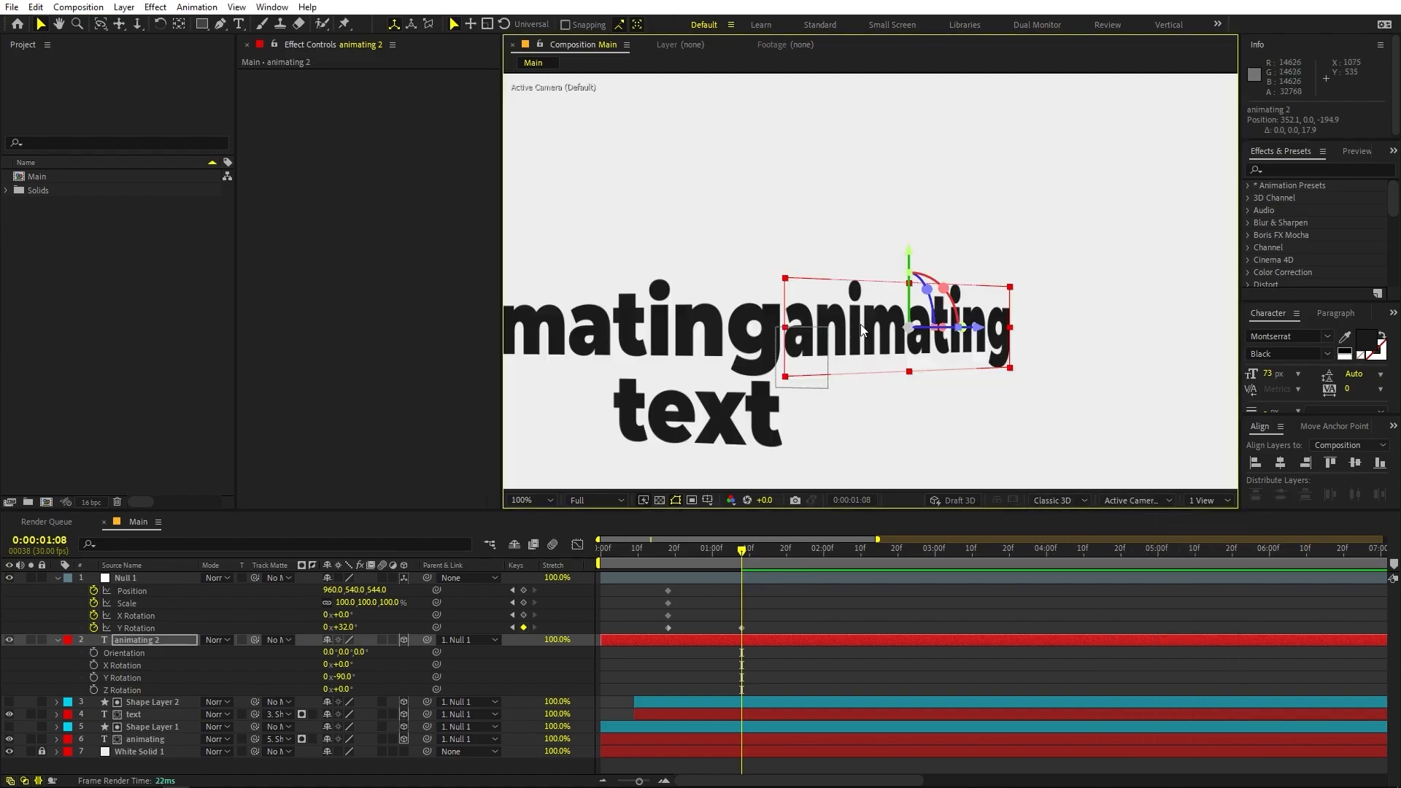
double_click(876, 332)
type("like")
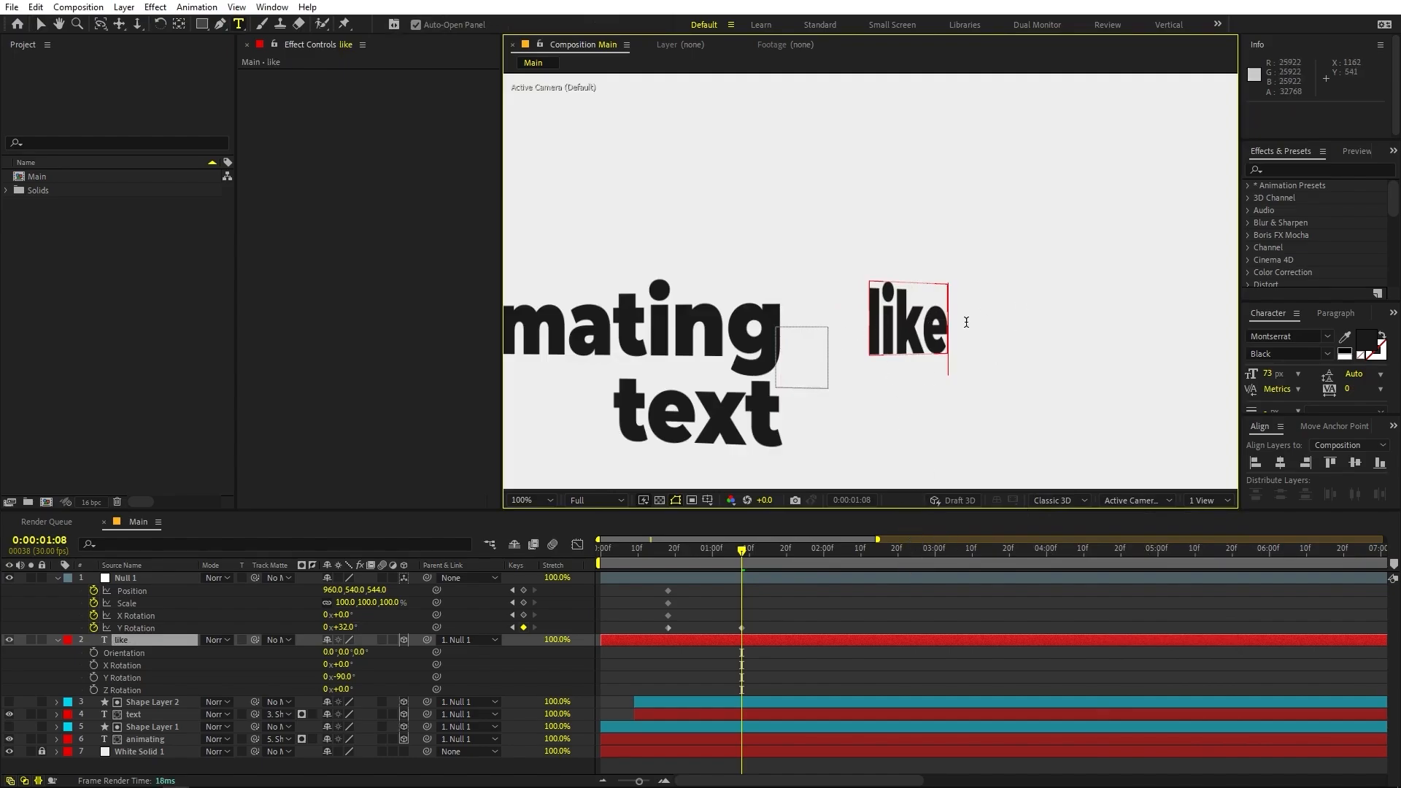
key("ctrl+z")
key("ctrl+z")
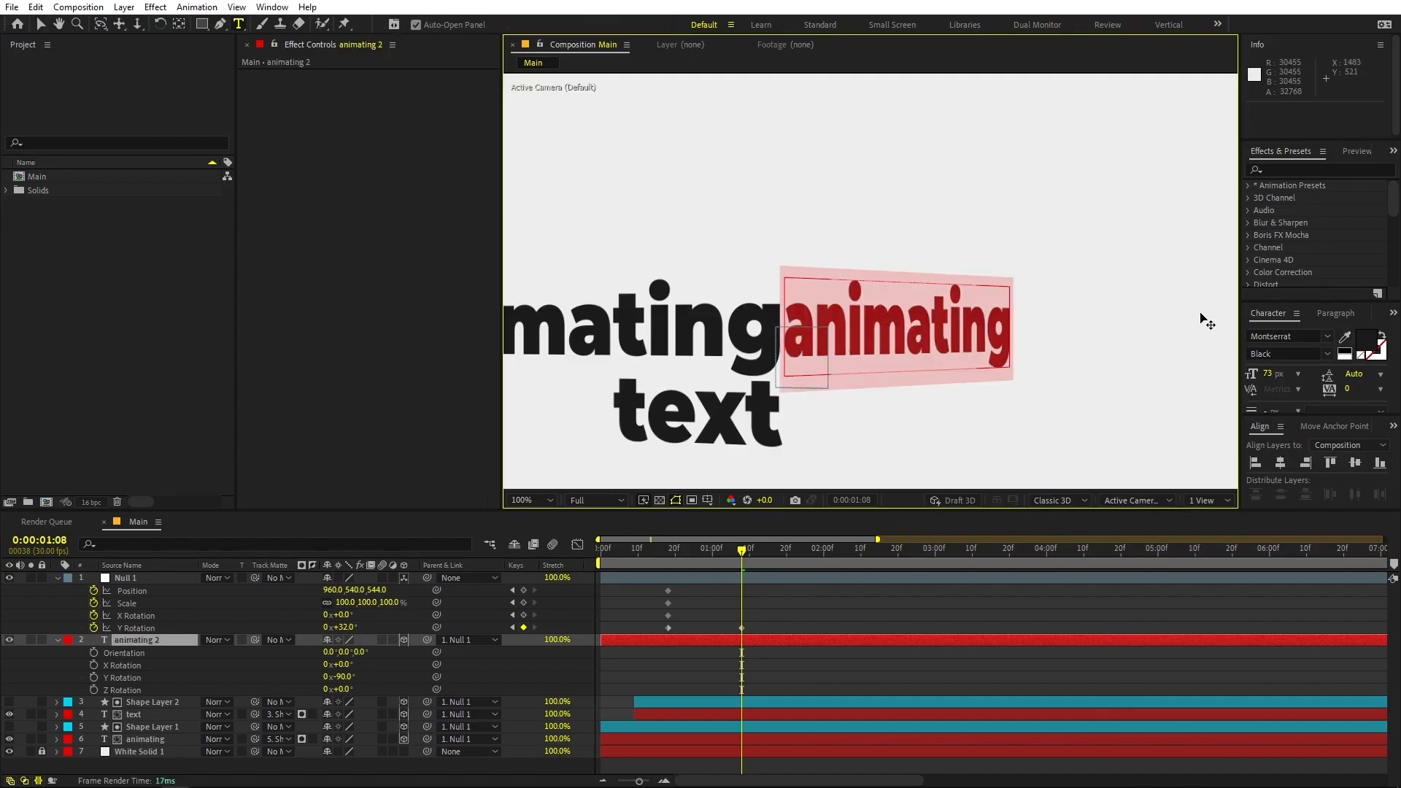
- Left-align the text of the animating 2 layer
left_click(1330, 313)
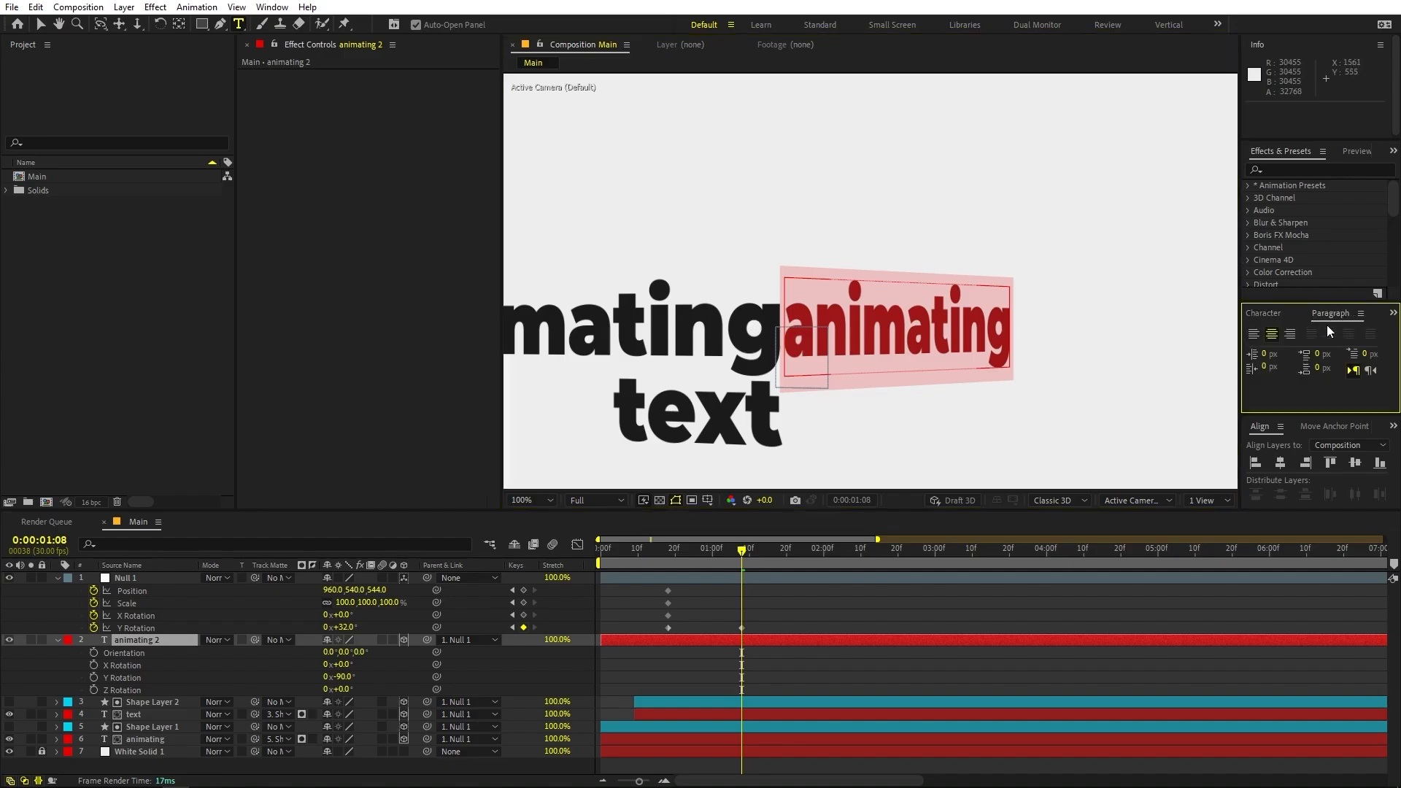
left_click(271, 6)
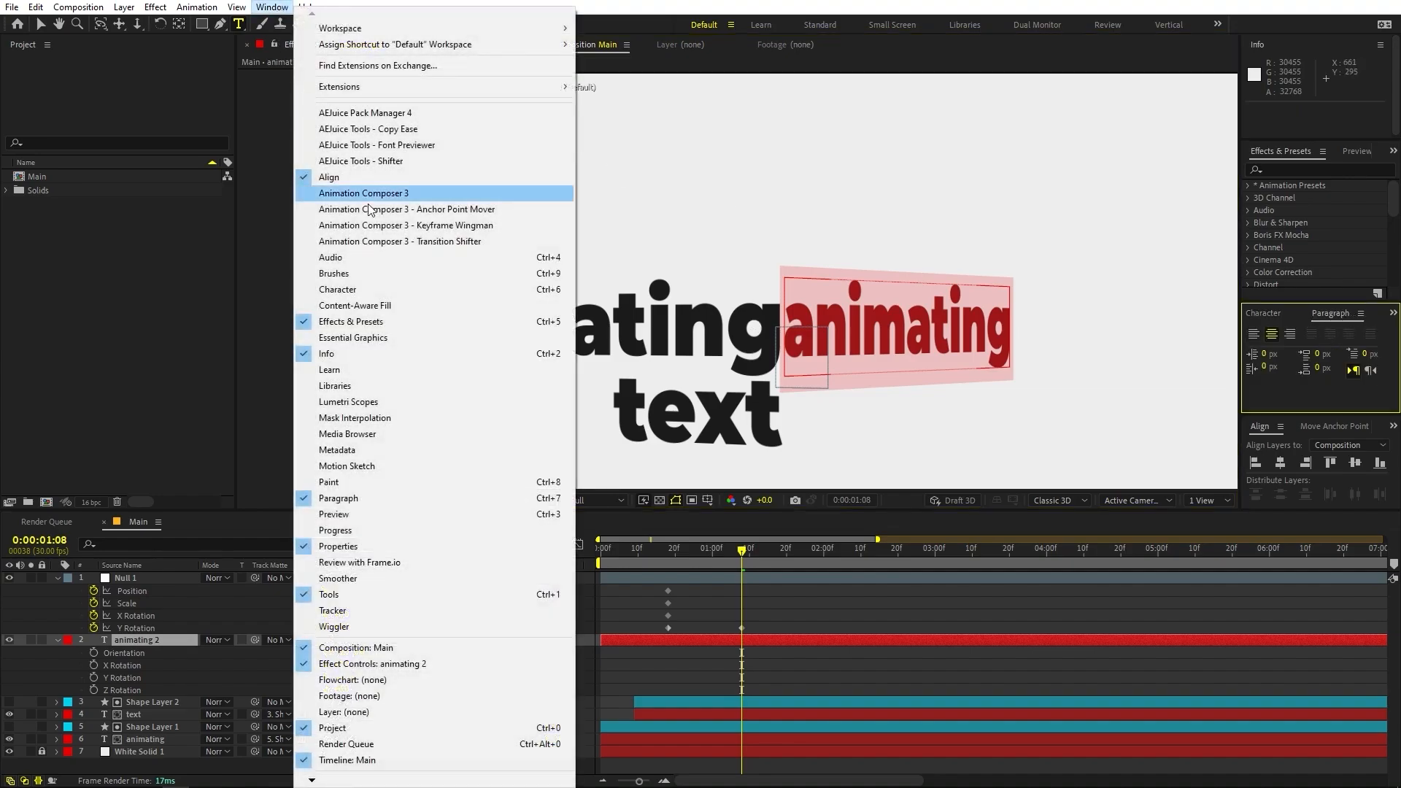
left_click(339, 498)
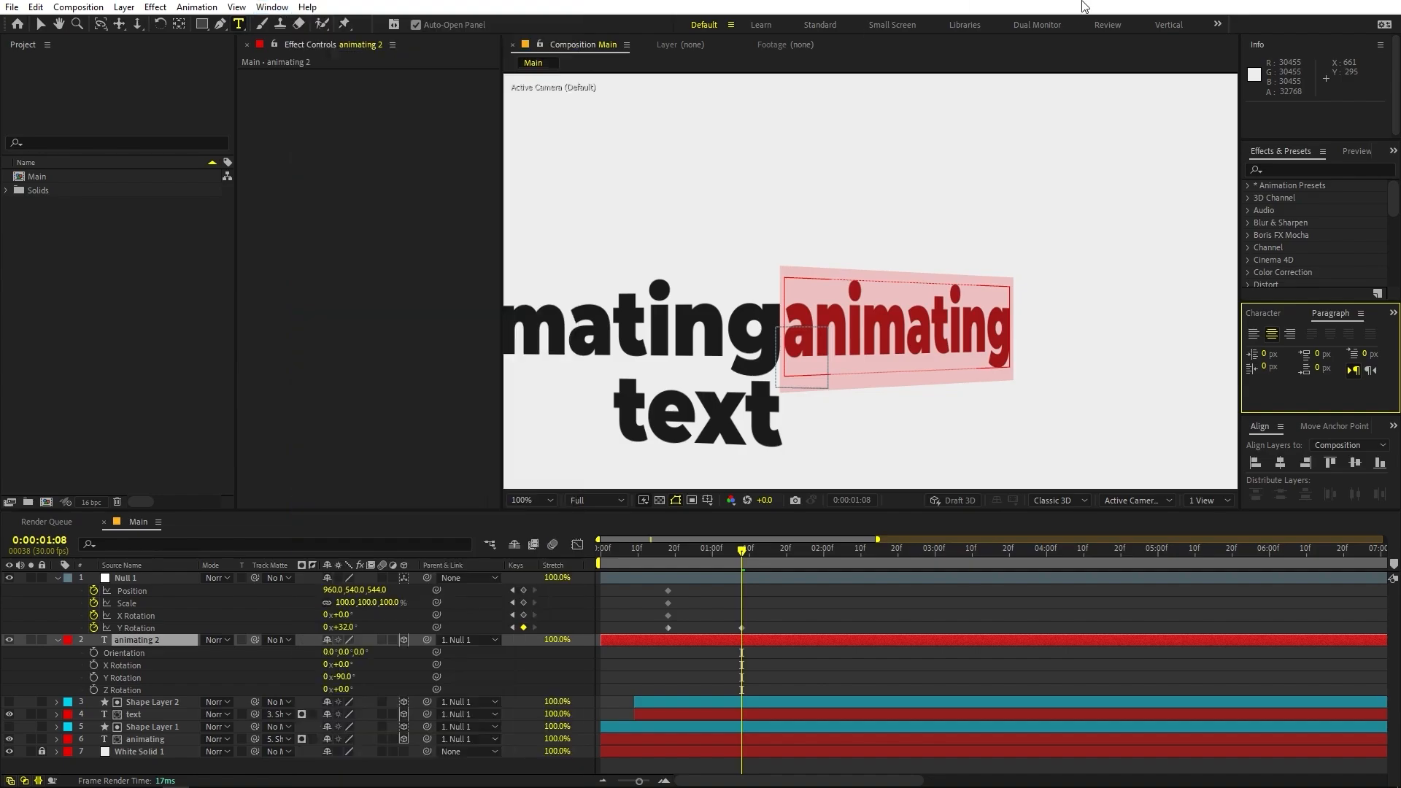
left_click(1253, 336)
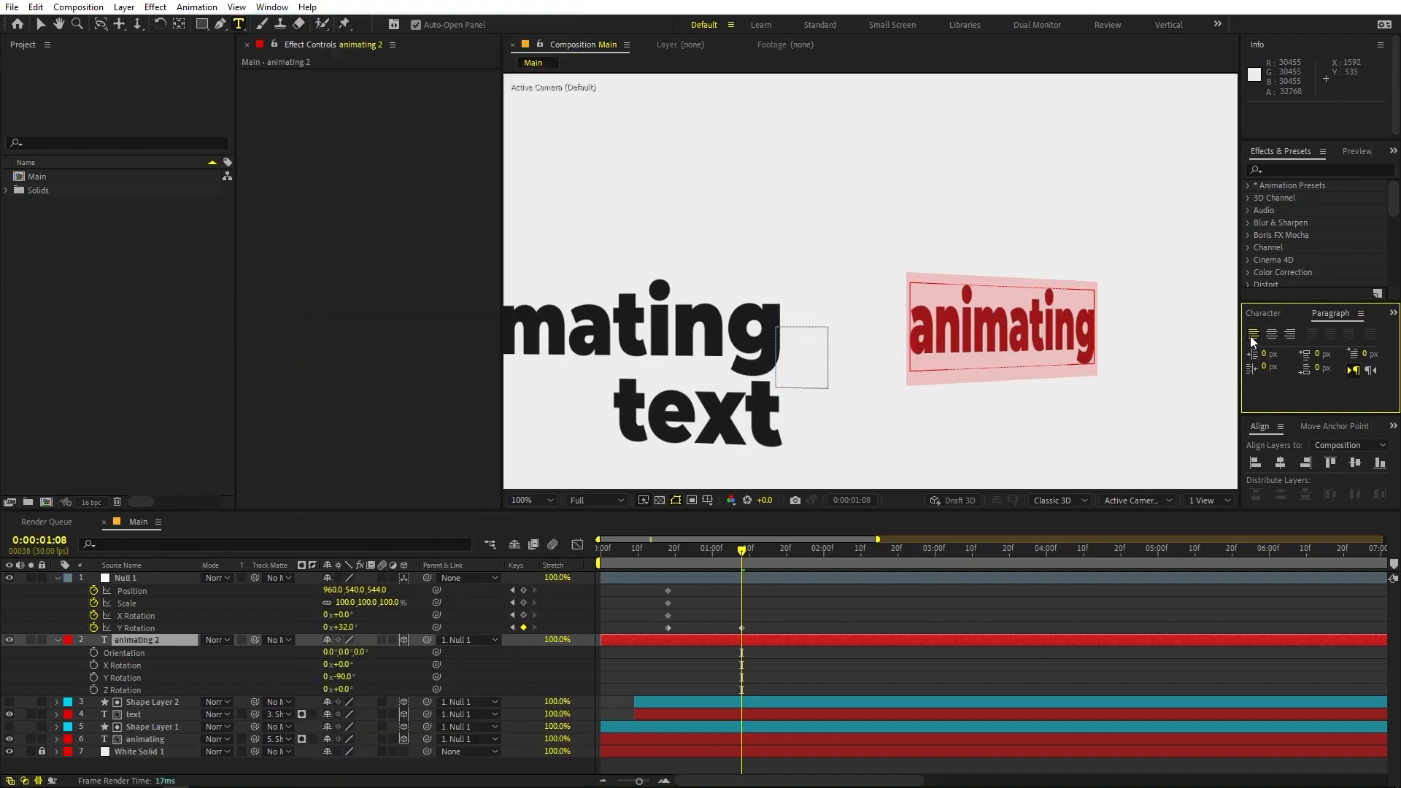
left_click(40, 24)
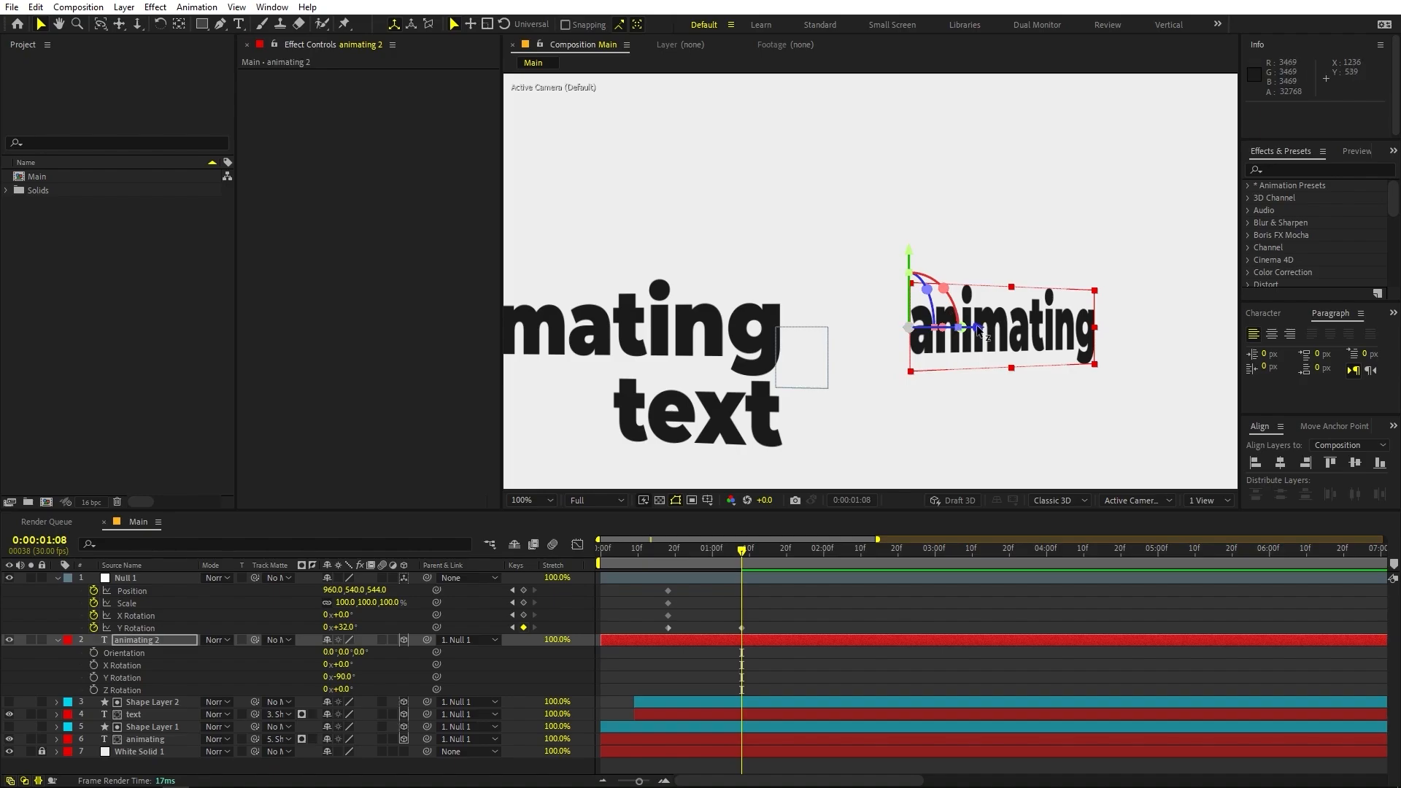
- Move animating 2 to about 352.1, 0, -542.9 so its start meets the original word's corner, refining it in Top view, and return to Active Camera
left_click_drag(954, 330, 806, 347)
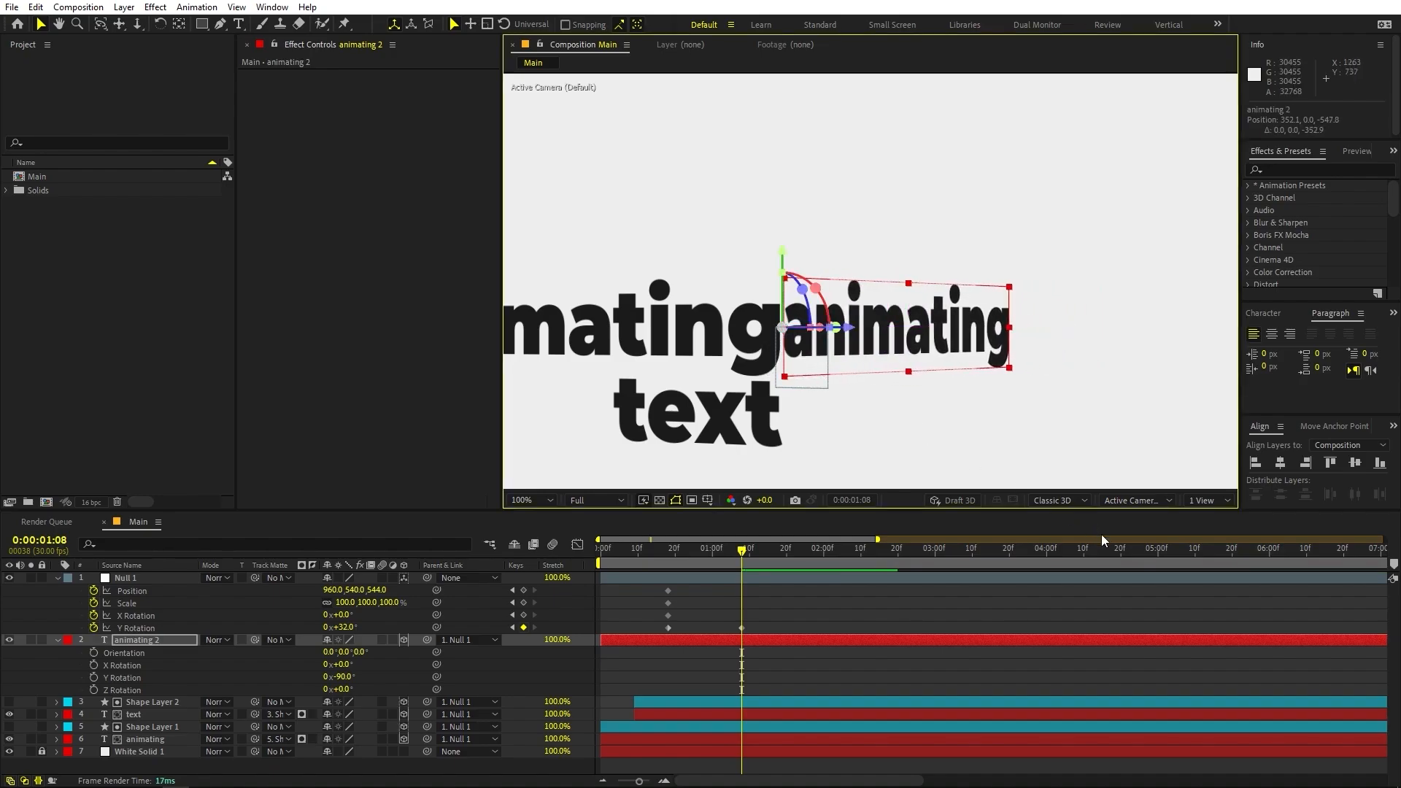
left_click(1128, 500)
left_click(1136, 583)
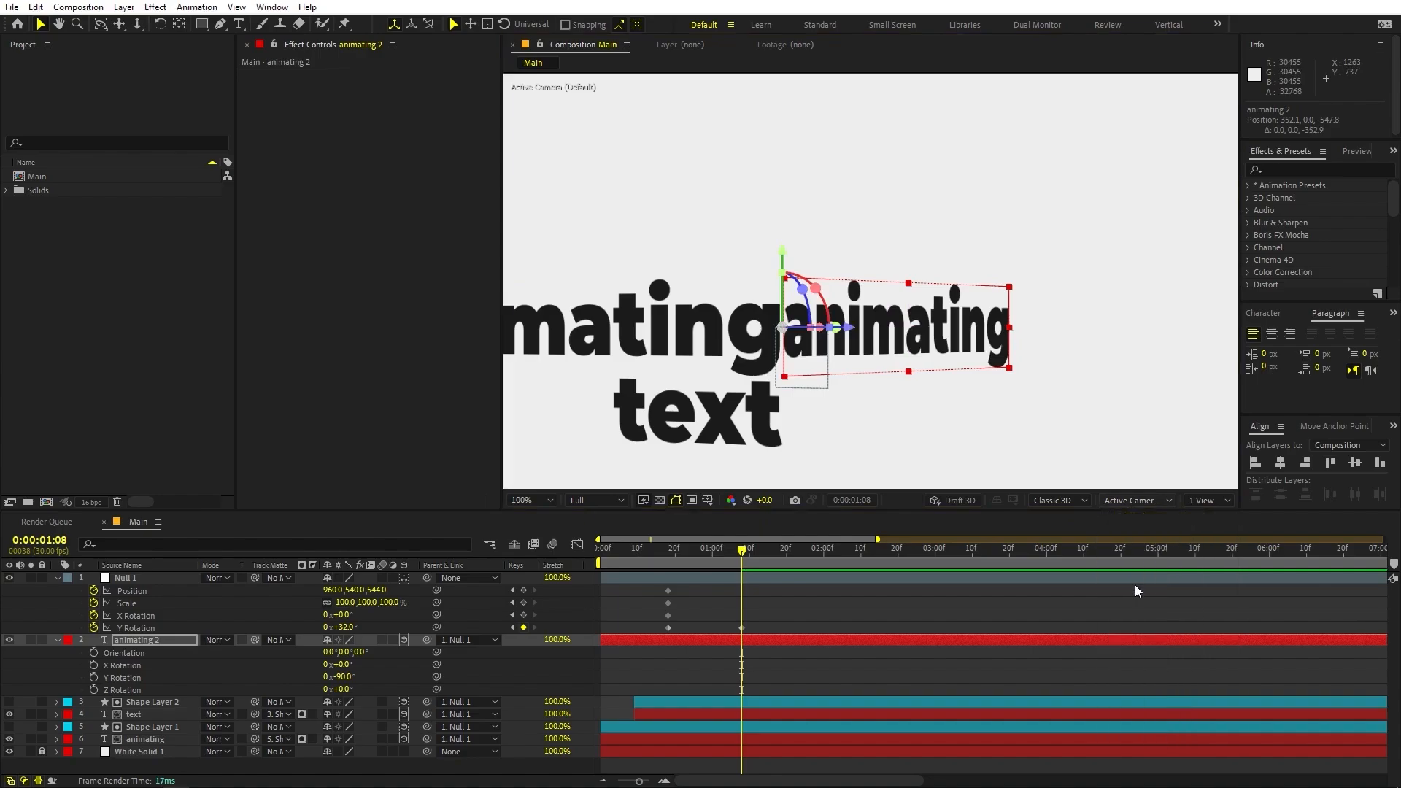
mouse_move(823, 344)
left_mouse_down()
mouse_move(851, 312)
mouse_move(832, 349)
left_mouse_up()
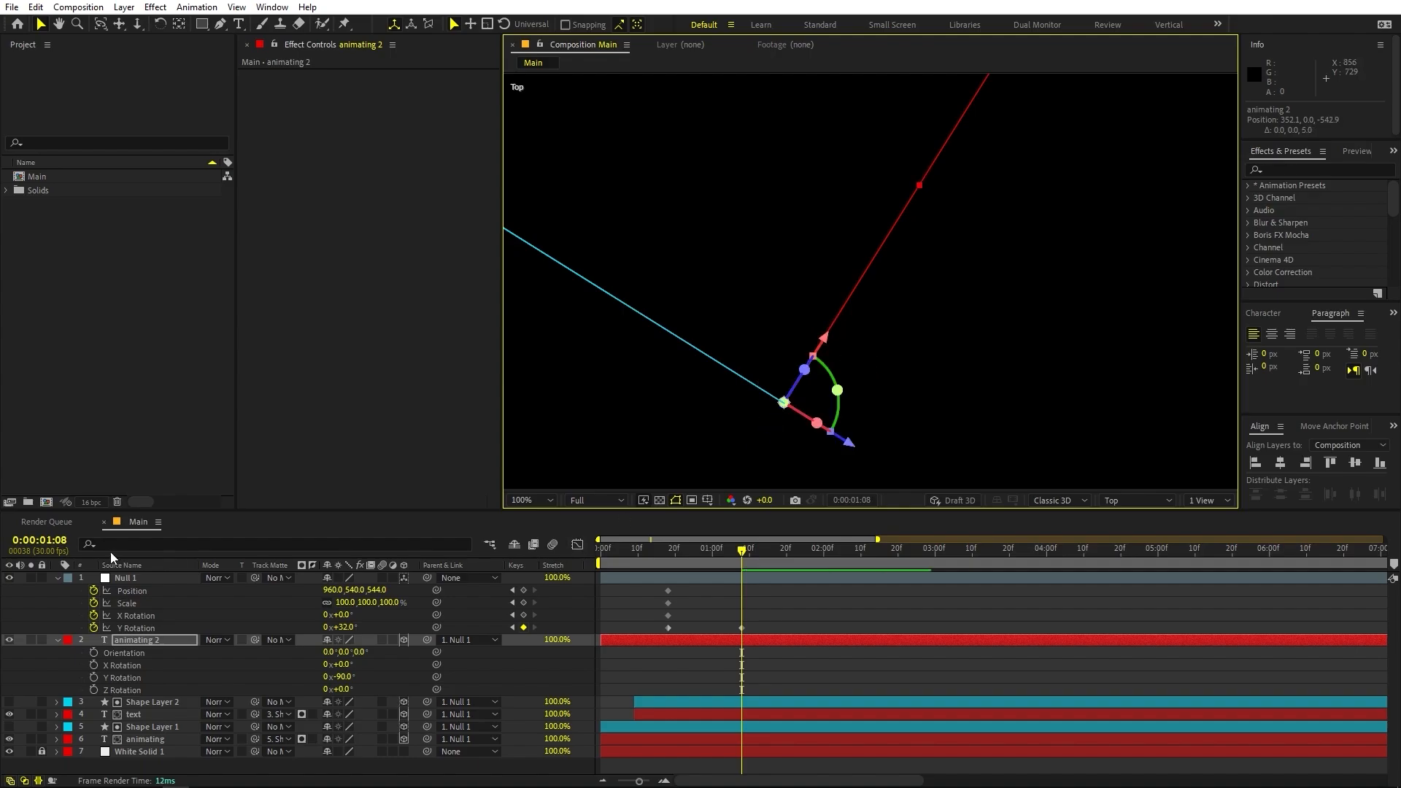
left_click(1105, 497)
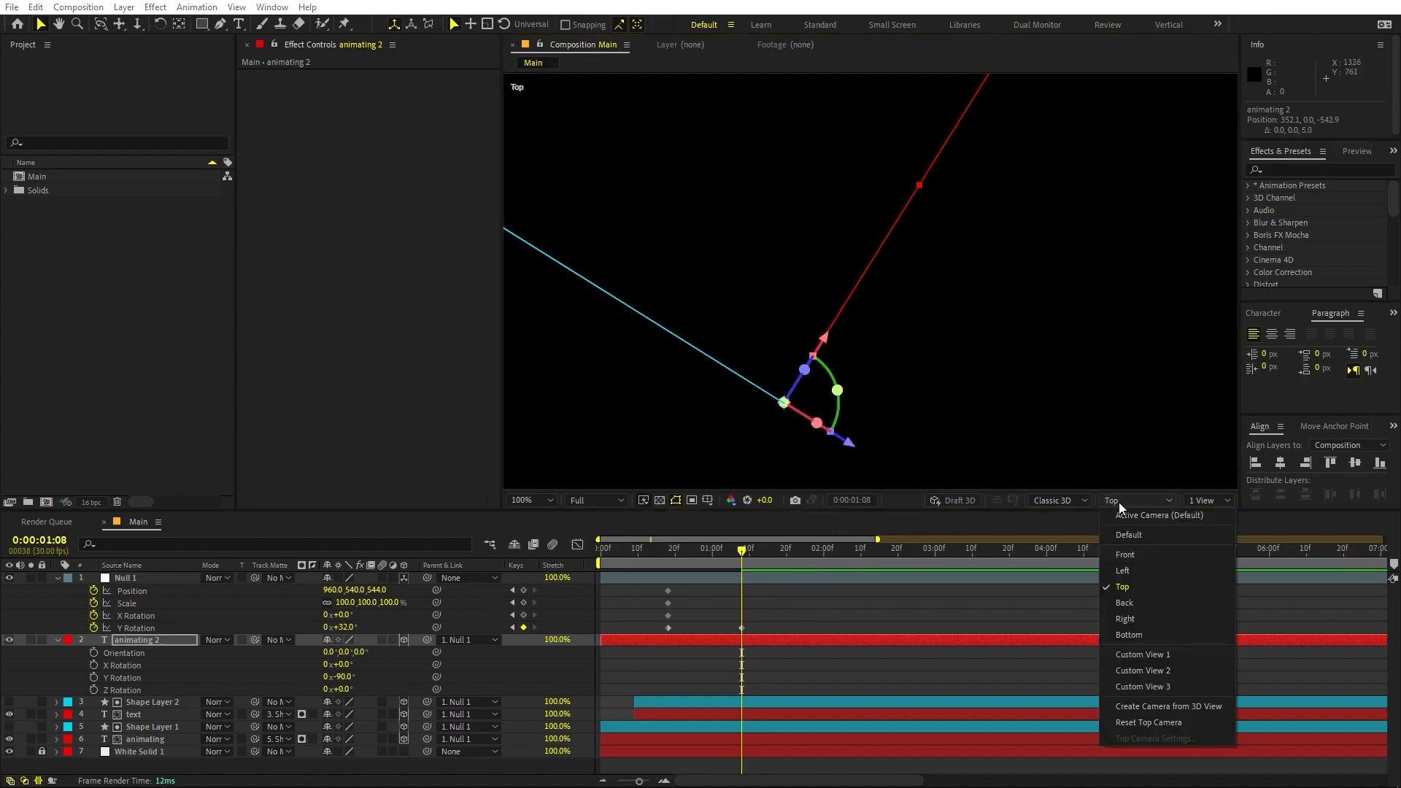
left_click(1128, 521)
- Replace the text of the animating 2 layer with "like"
double_click(787, 639)
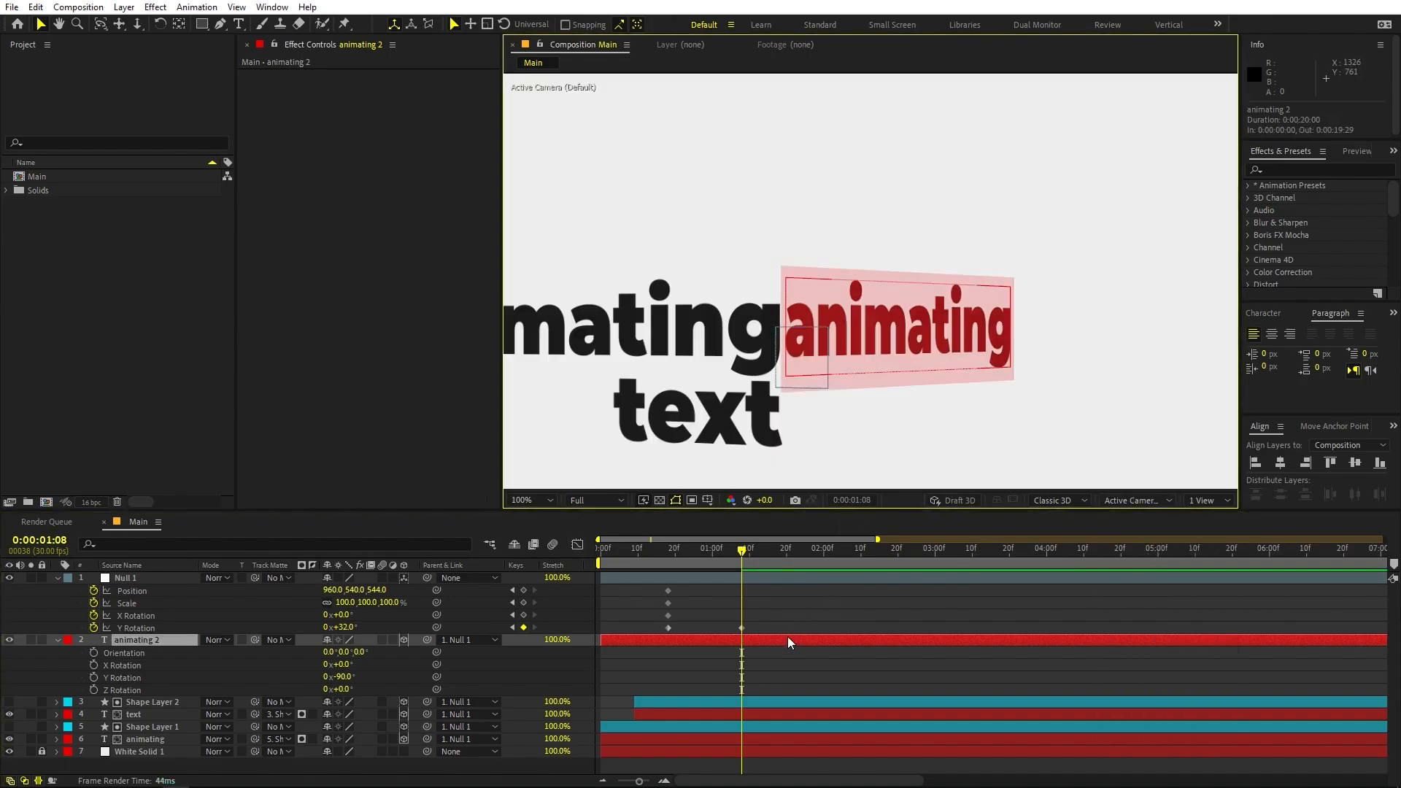
type("like")
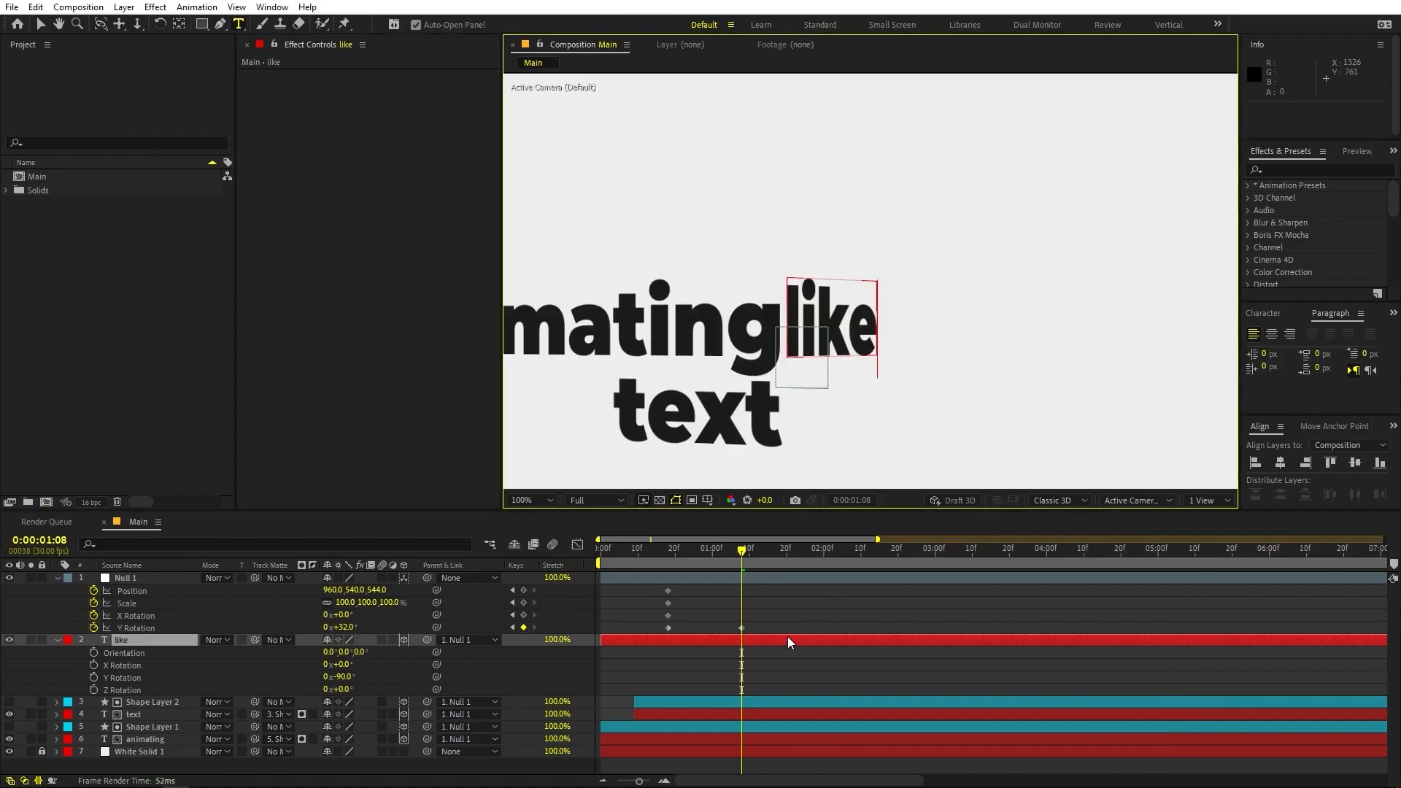
key("Escape")
- Move the like layer's anchor point up to the word's upper edge and lower the layer to a Y position of about -30.8
left_click(180, 25)
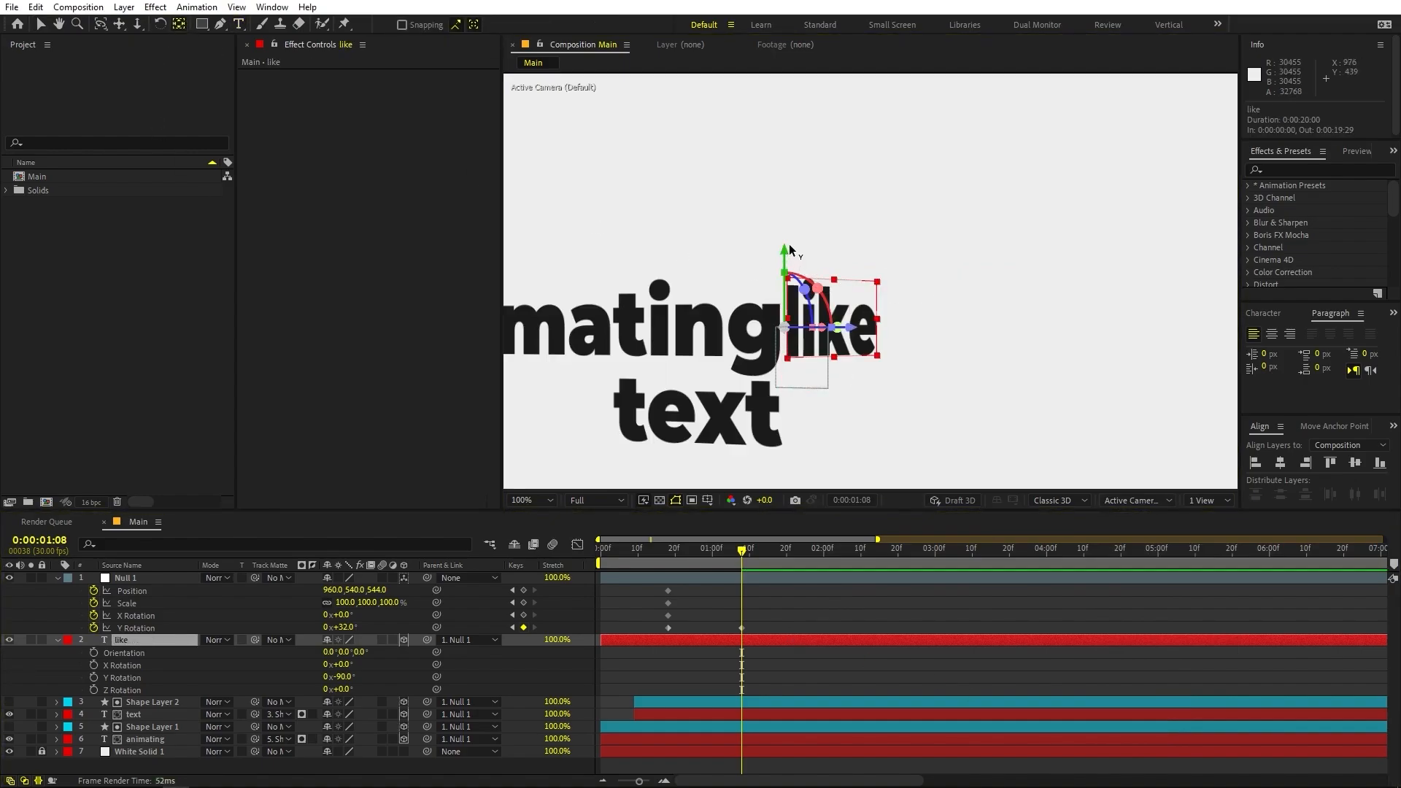
left_click_drag(790, 249, 742, 207)
left_click(41, 24)
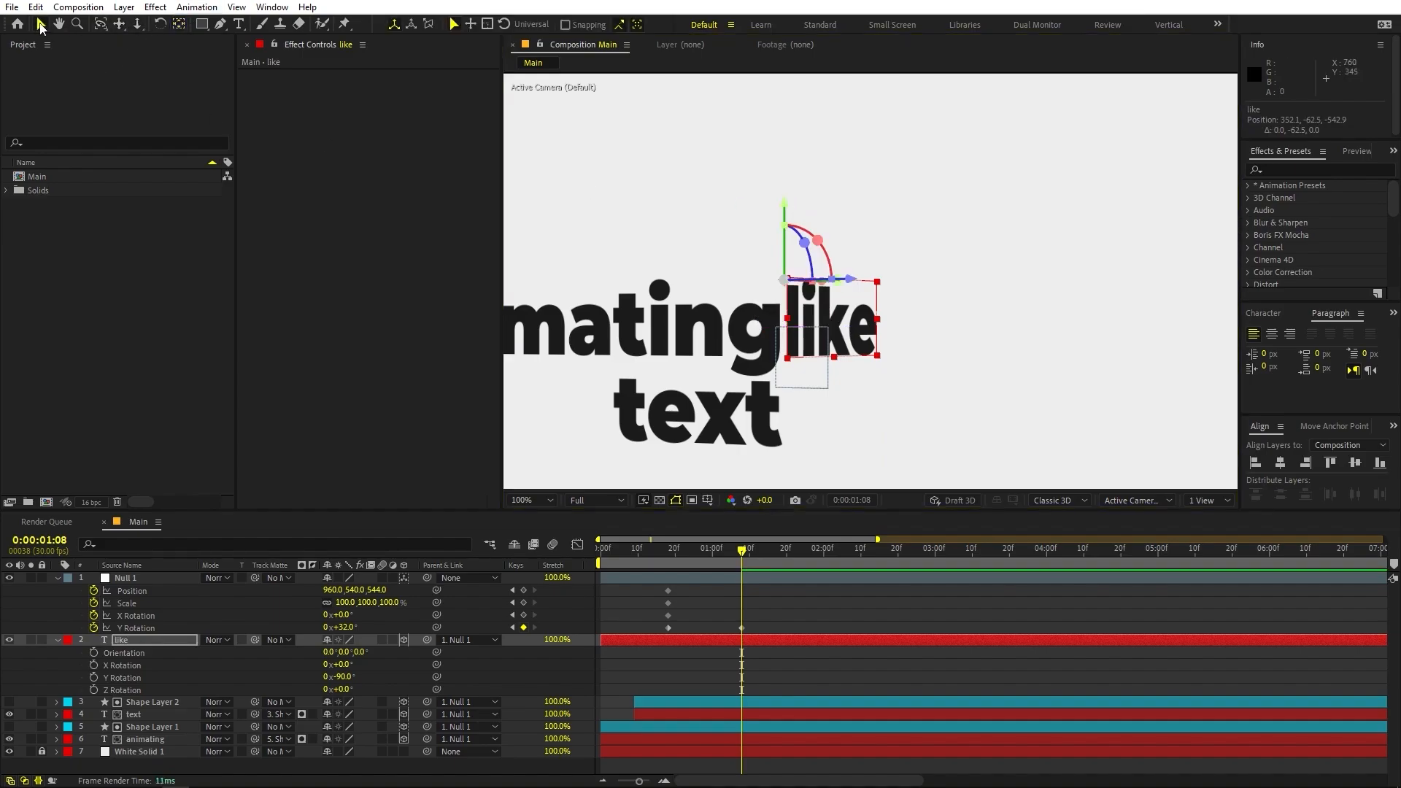
mouse_move(782, 214)
left_mouse_down()
mouse_move(782, 239)
mouse_move(784, 227)
left_mouse_up()
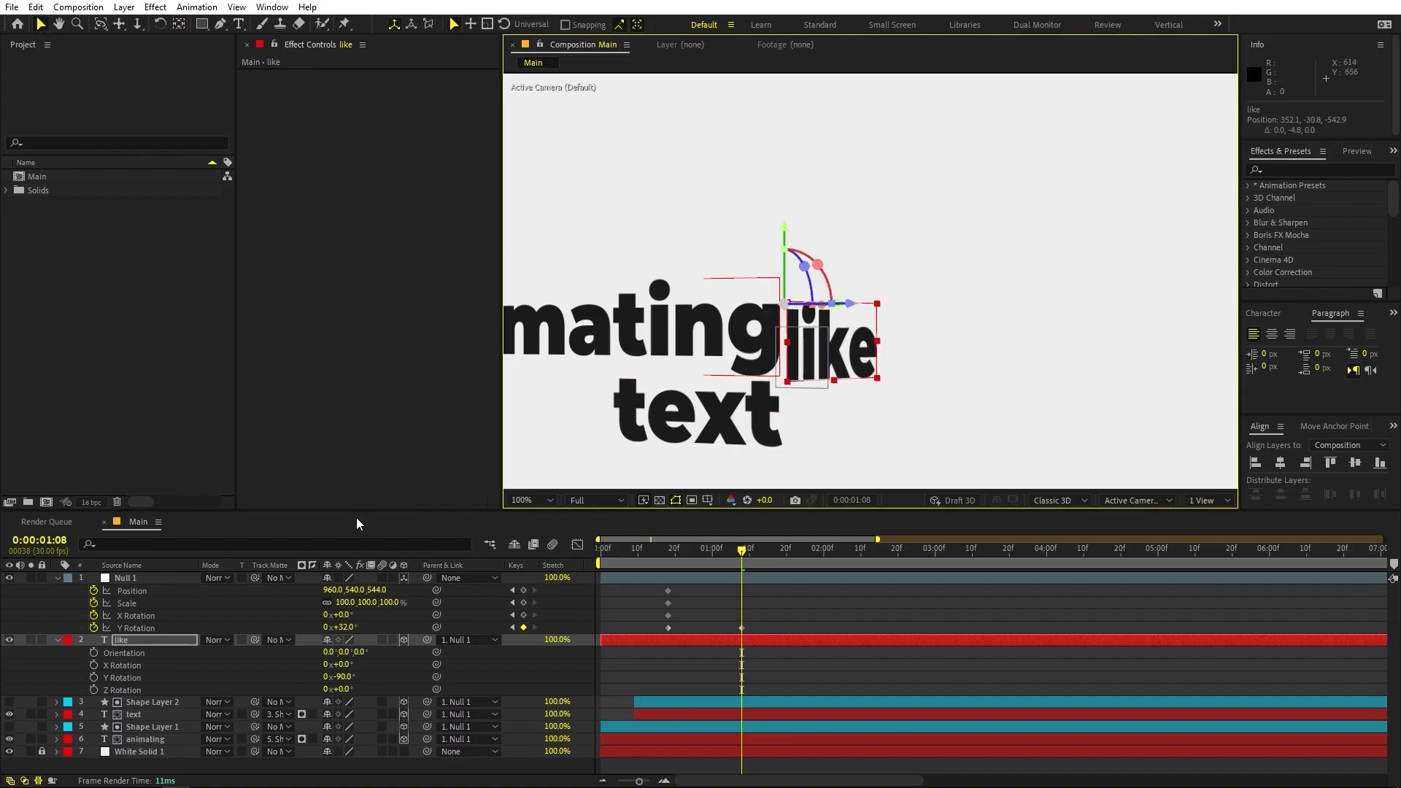
- Keyframe Scale on the like layer, shift the layer to start at 0:00:01:08, and place the keyframe at 0:00:01:25
key("s")
left_click(94, 653)
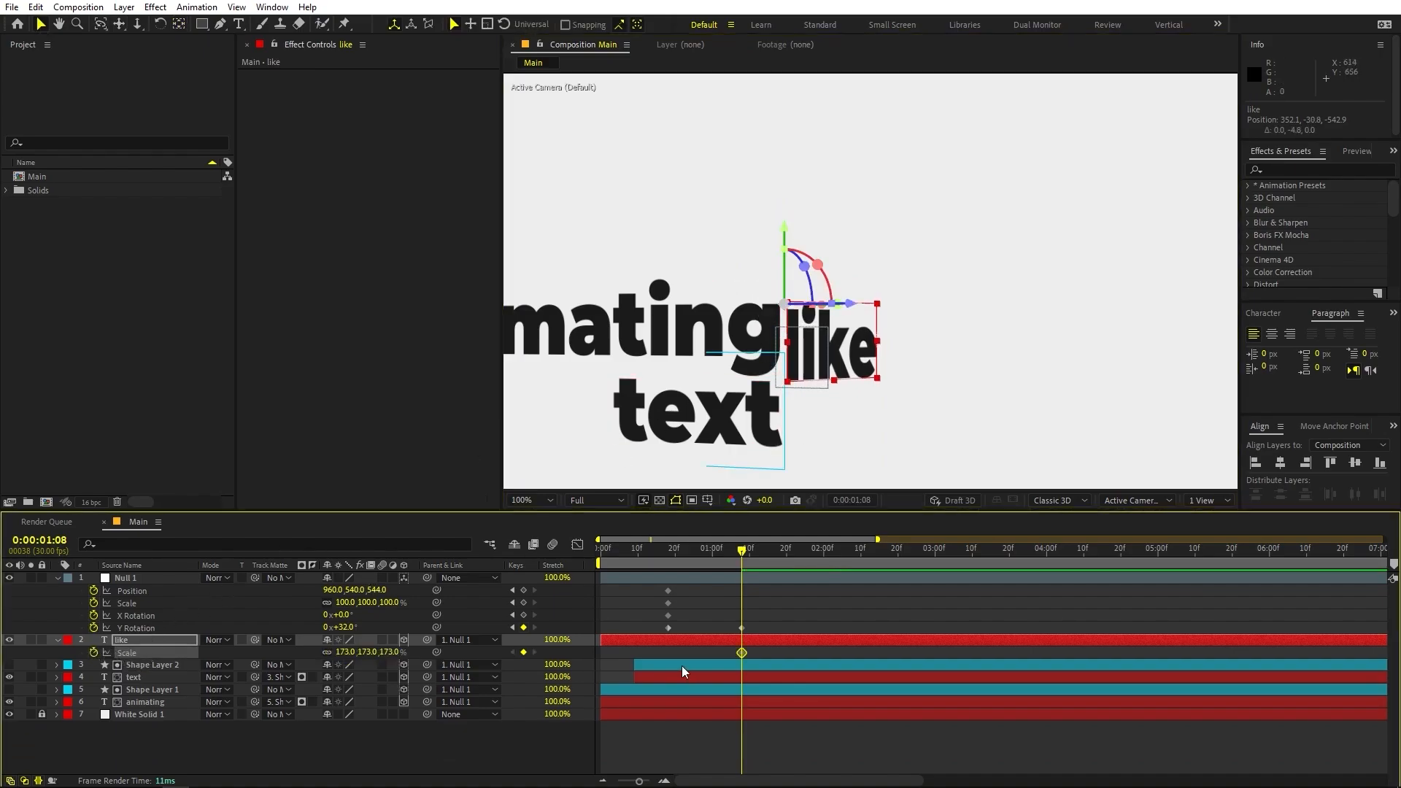
left_click_drag(644, 640, 766, 651)
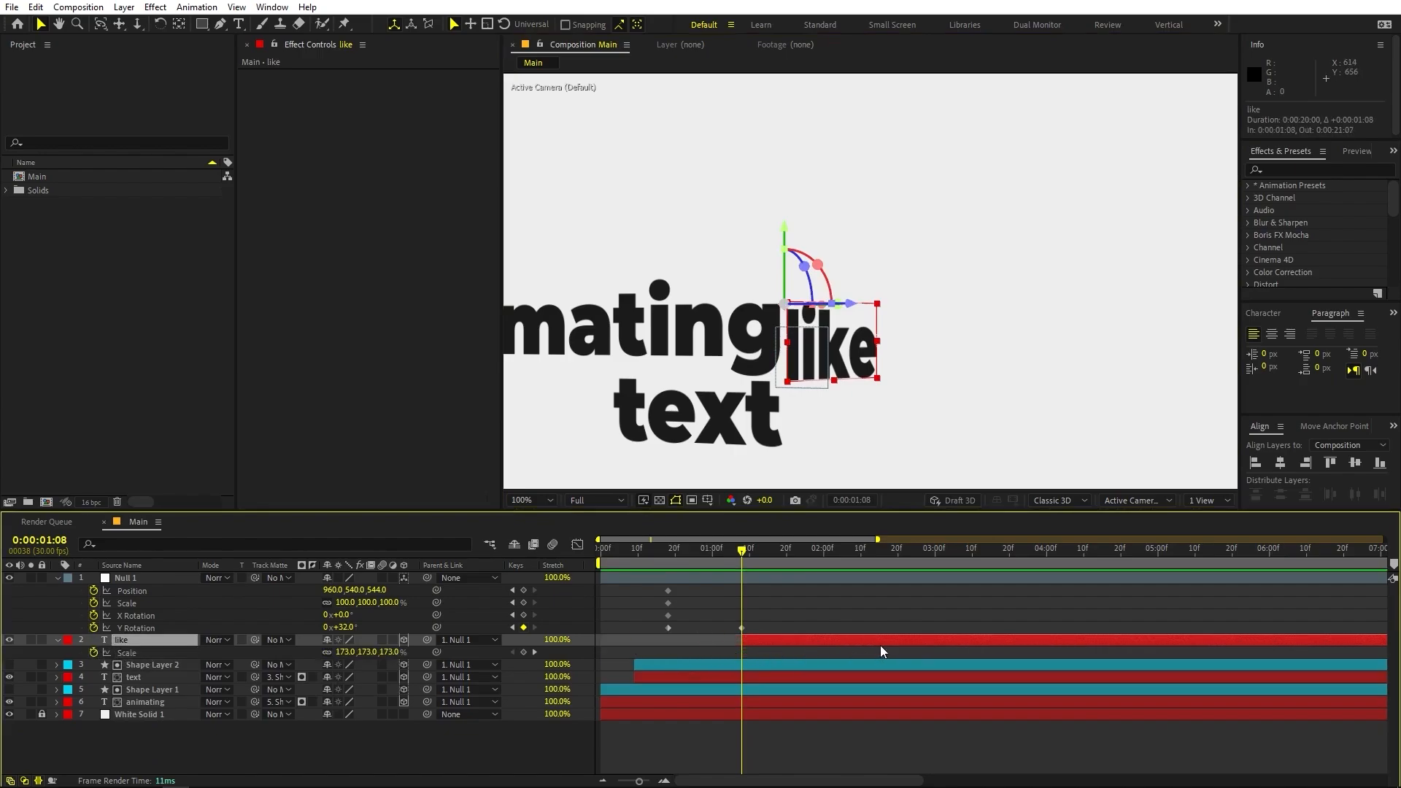
left_click_drag(883, 652, 805, 653)
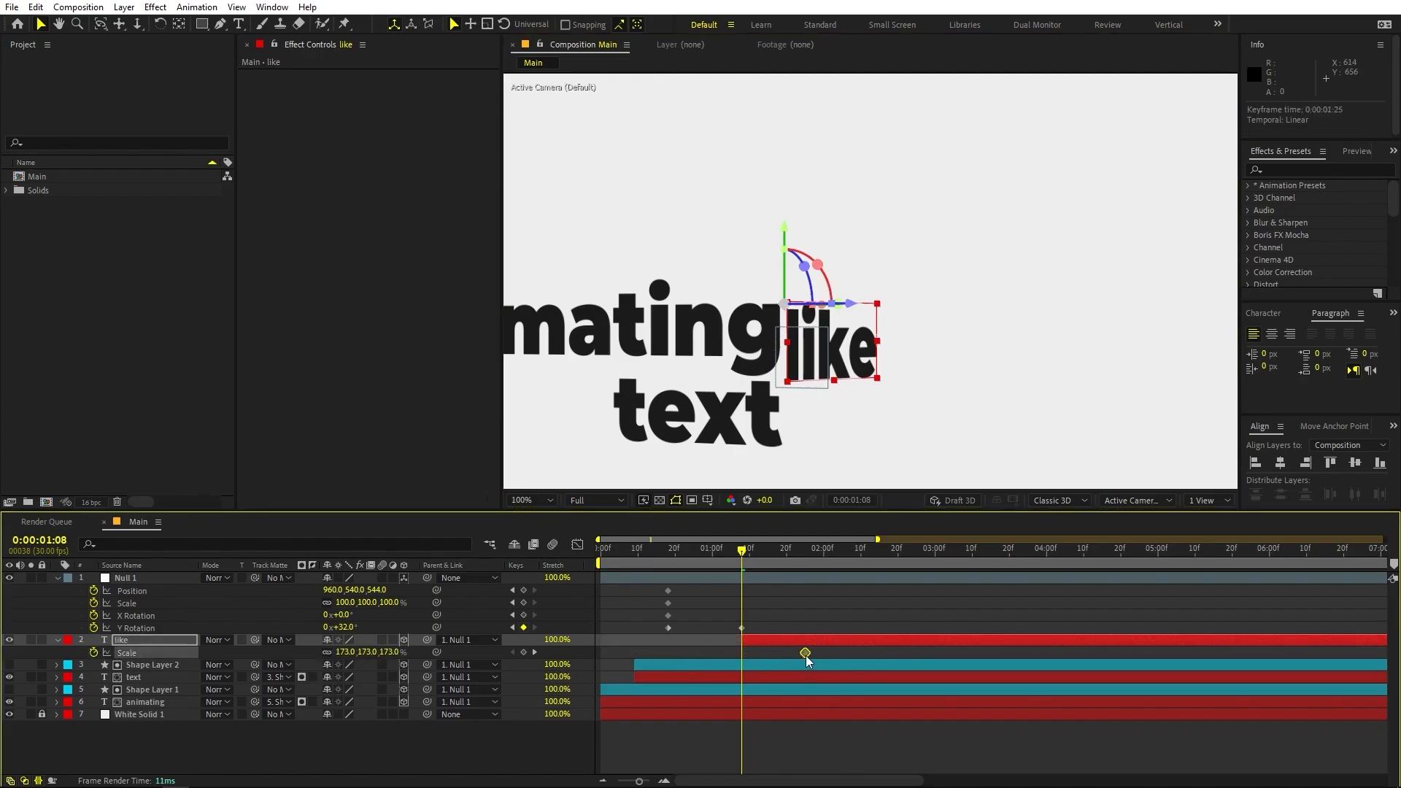
- Set the like layer's Scale to 0% at 0:00:01:08 and to 312% at 0:00:01:25
left_click(339, 653)
type("0")
key("Return")
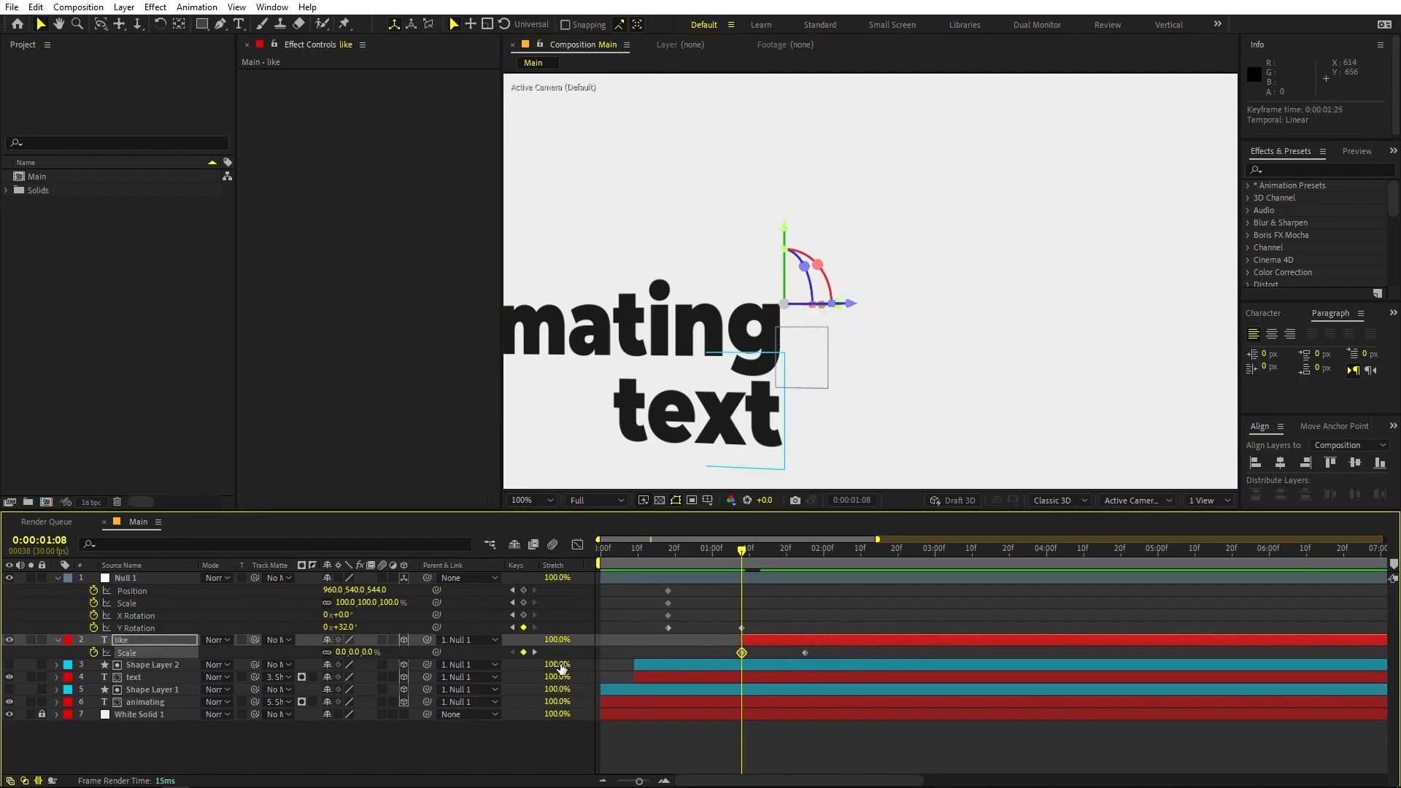
left_click_drag(782, 551, 802, 561)
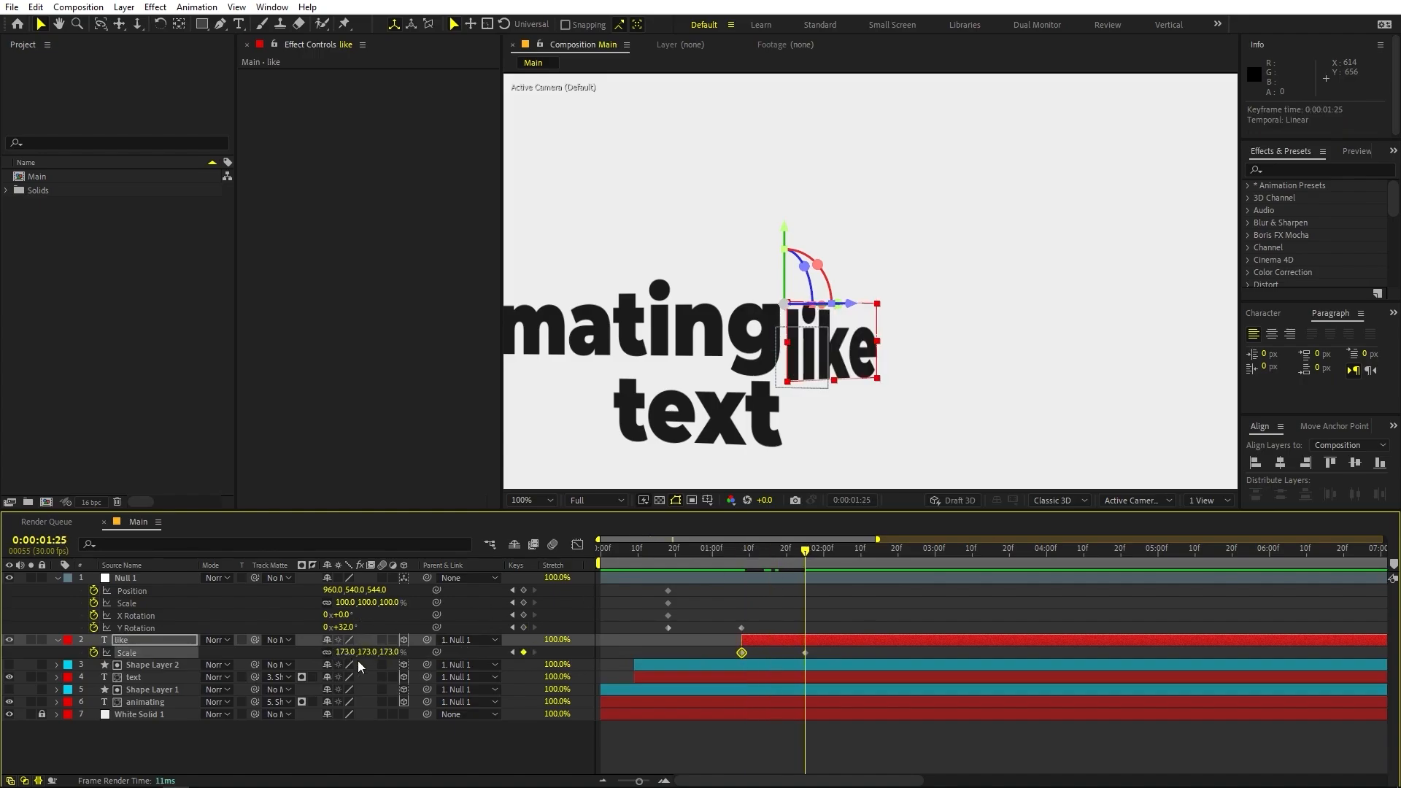
left_click_drag(364, 659, 473, 671)
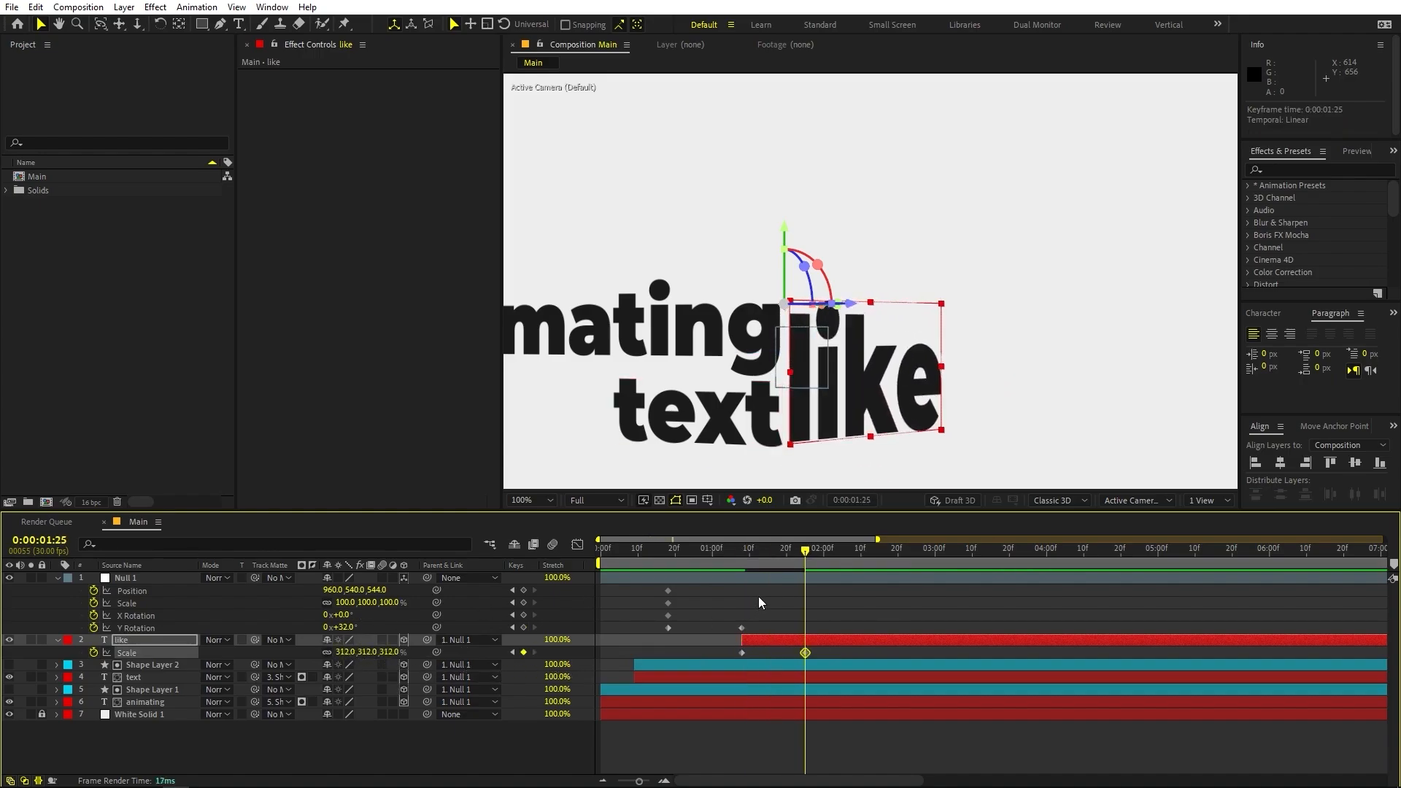
- Change the fill color of the like text to bright green
left_click(824, 641)
key("ctrl+t")
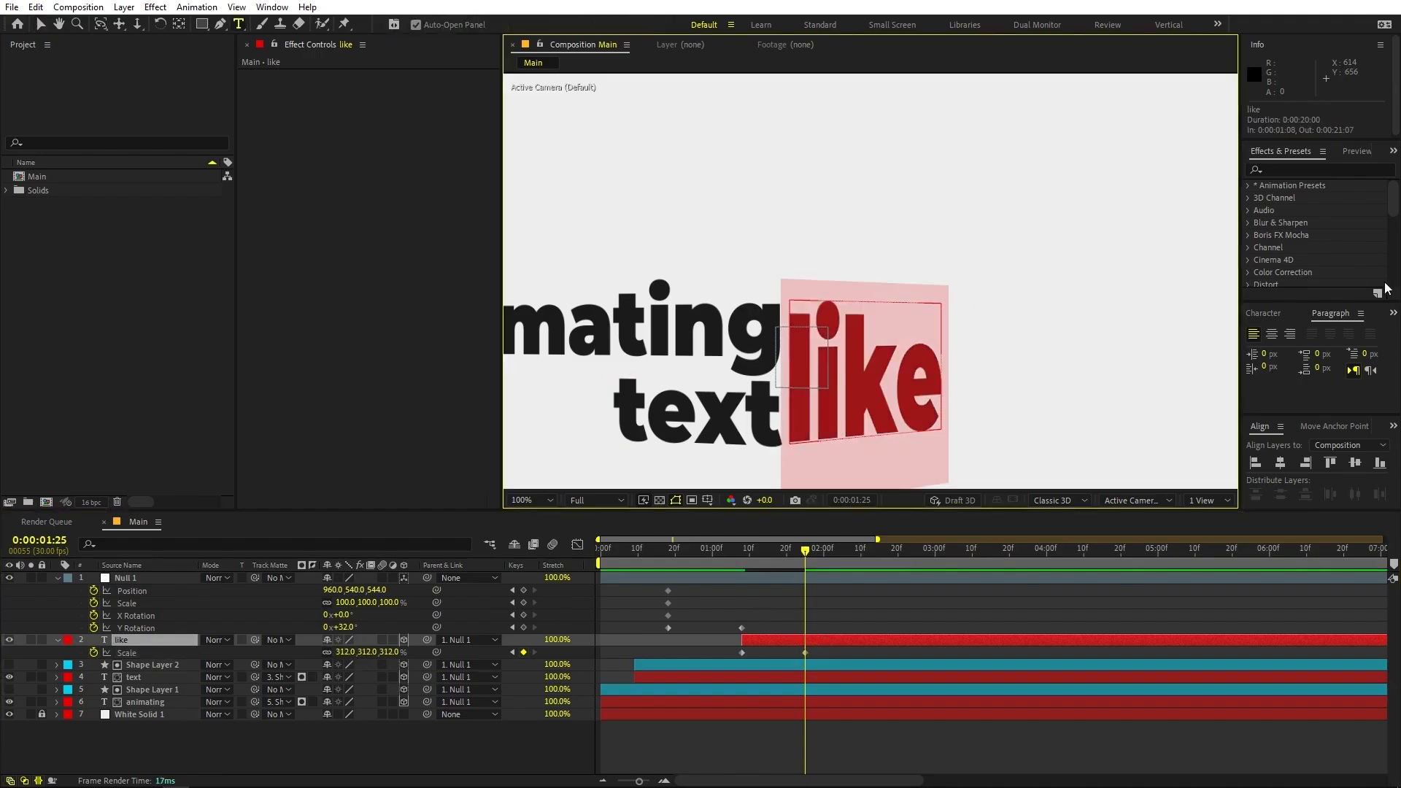
left_click(1286, 319)
left_click(1366, 340)
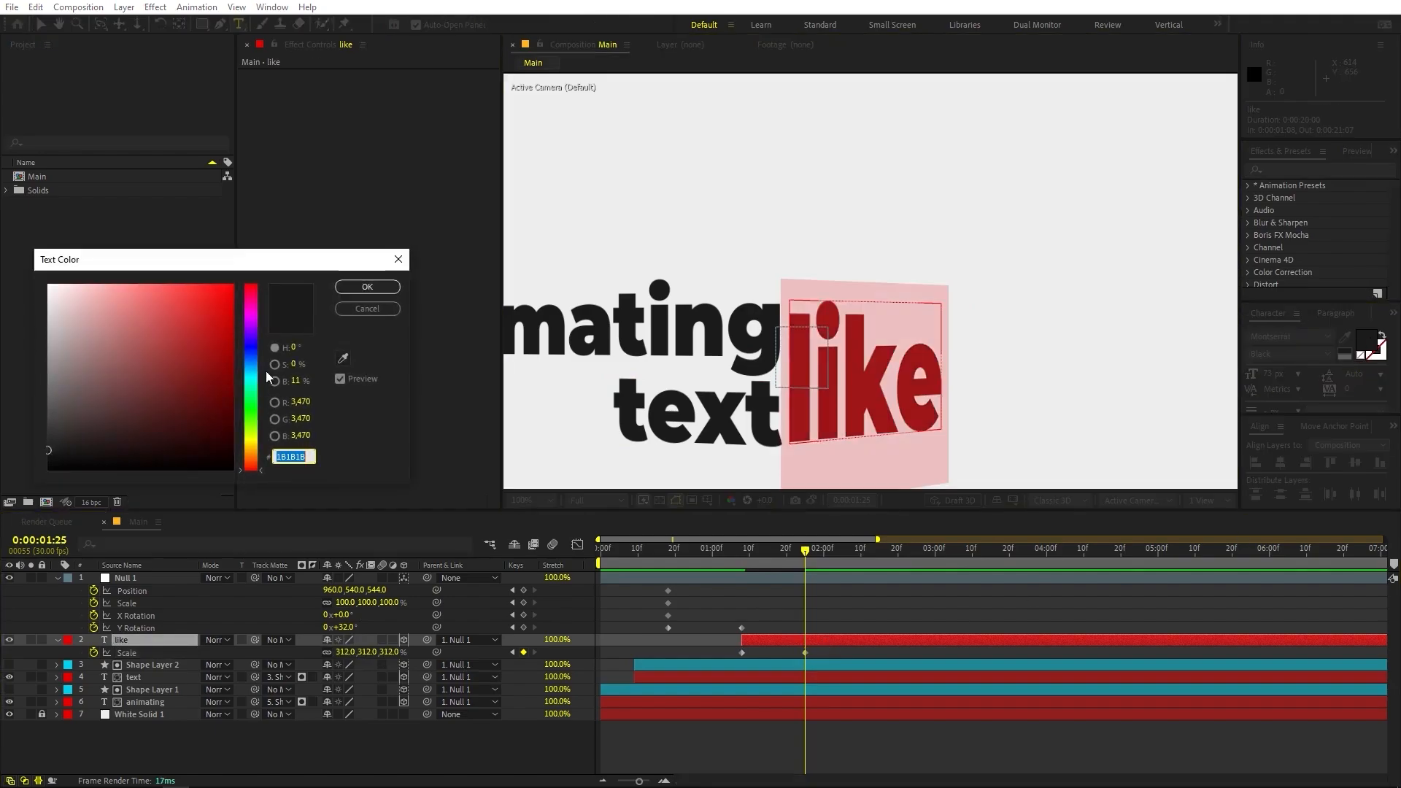
left_click(257, 409)
left_click(240, 299)
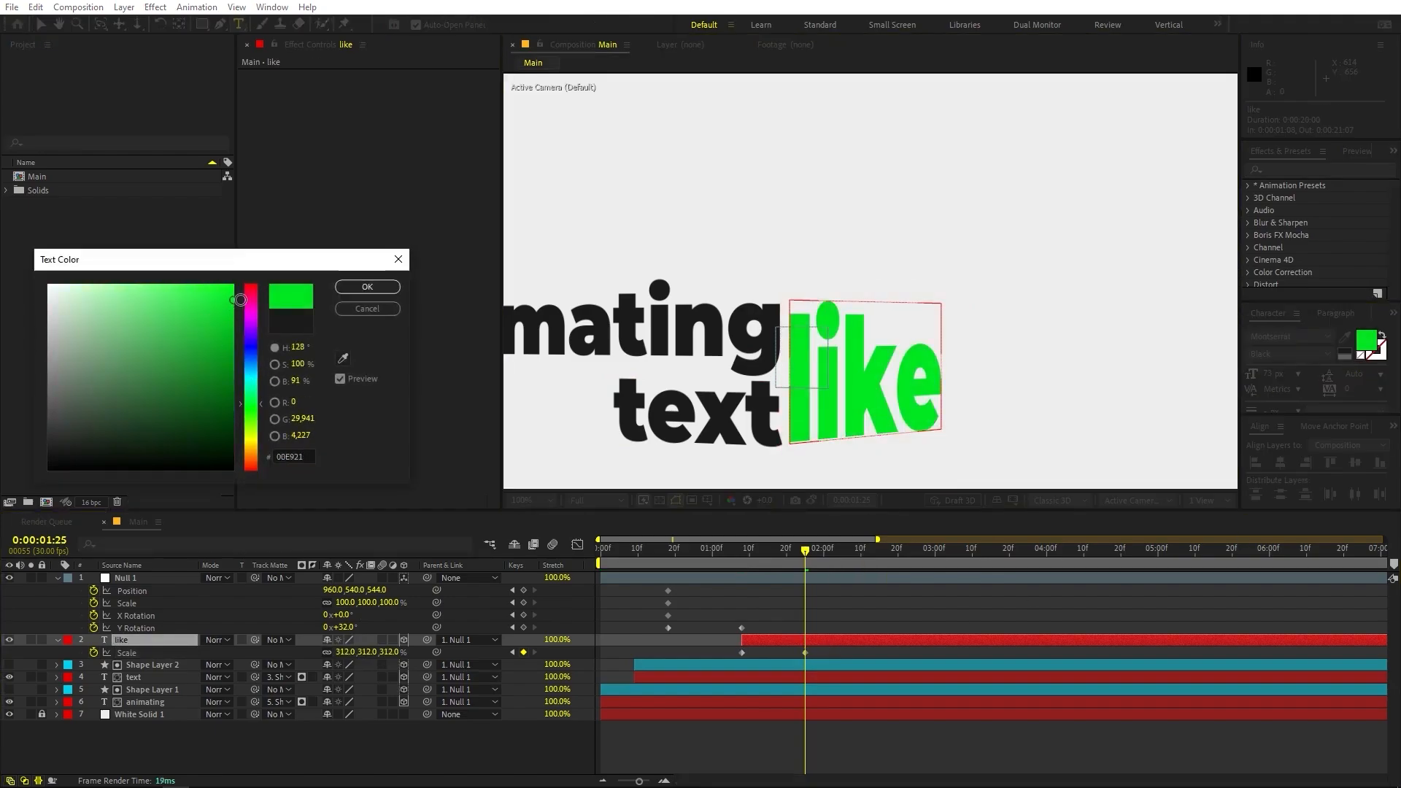
left_click(232, 317)
left_click(367, 287)
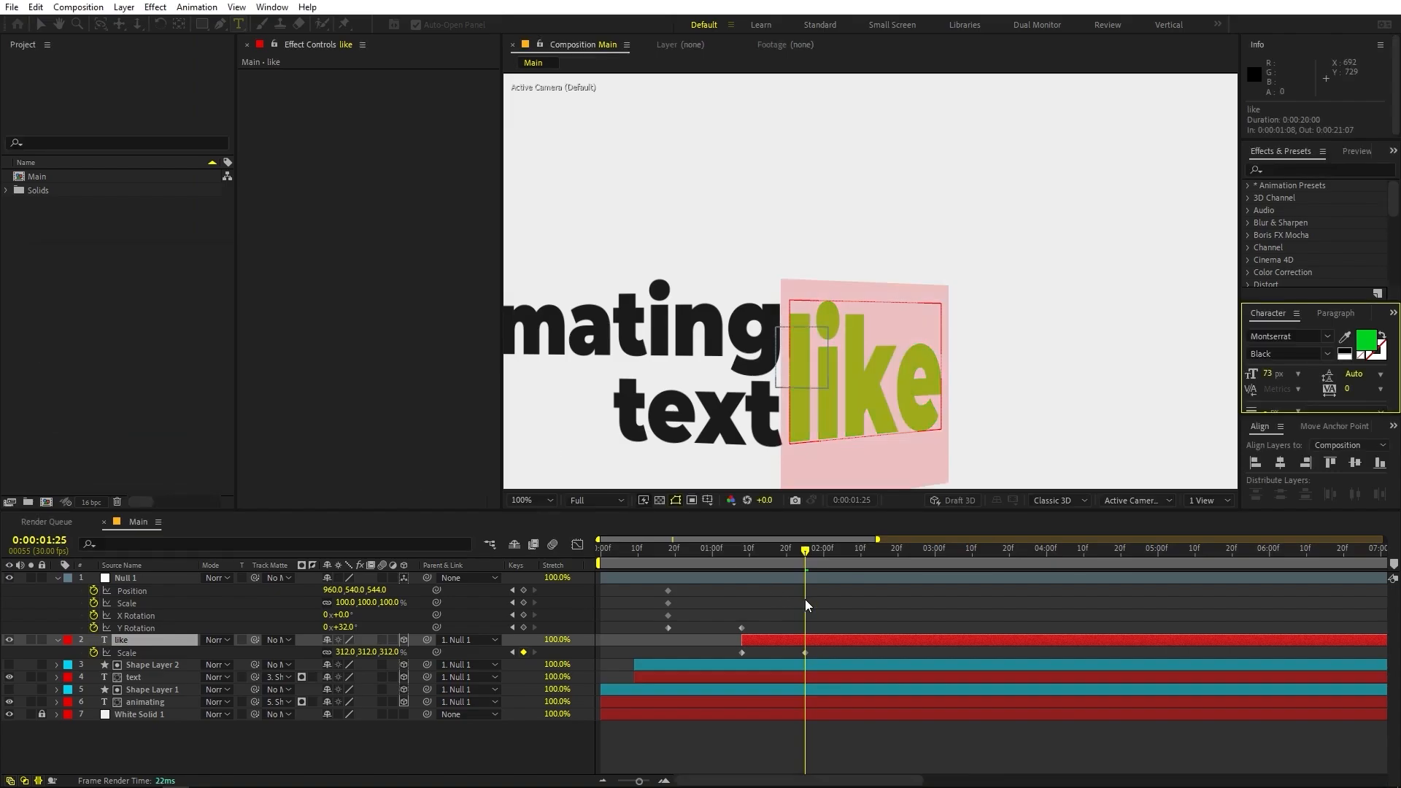
- Shift the like layer to start at 0:00:00:18 and preview the animation with the viewer set to Fit up to 100%
left_click(803, 595)
key("space")
left_click_drag(786, 641, 712, 641)
left_click(532, 500)
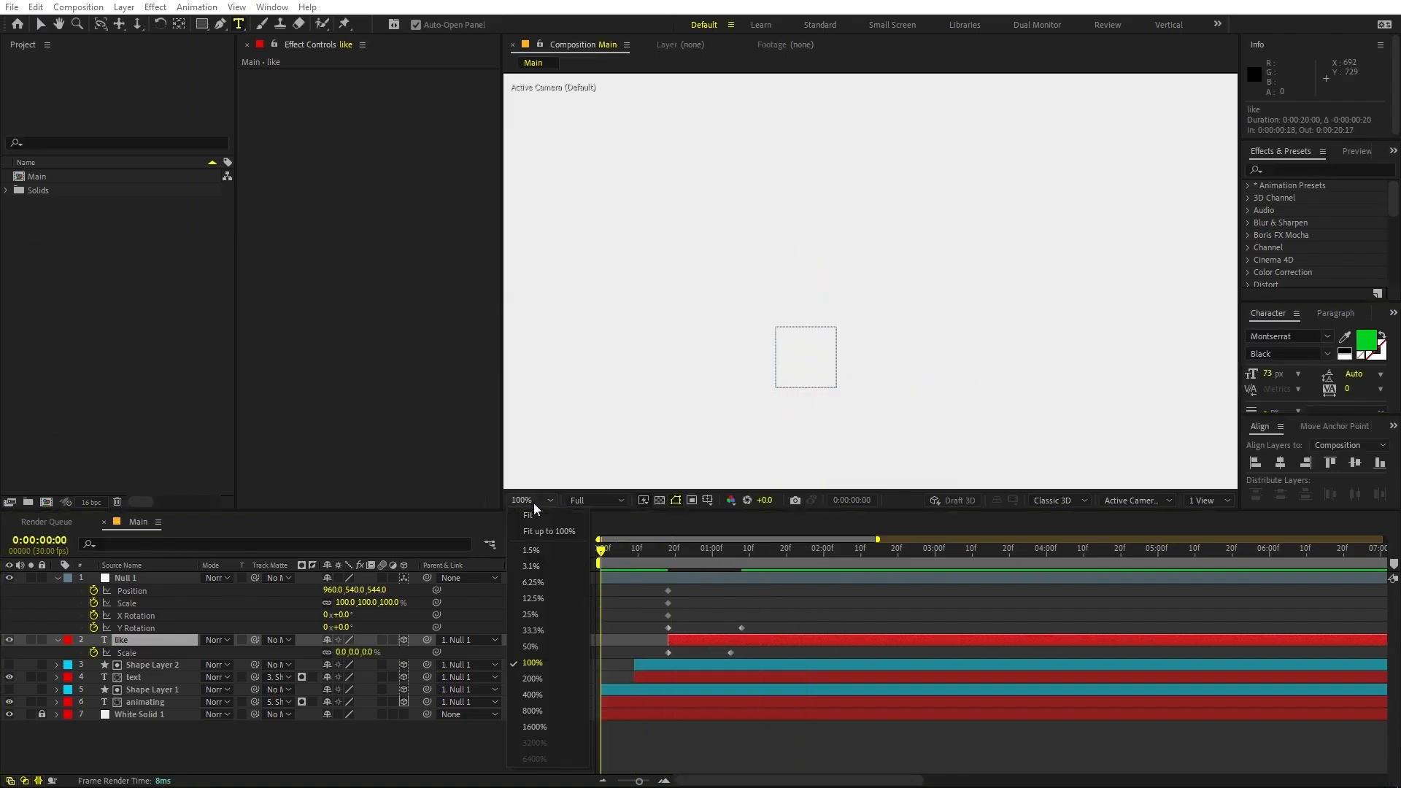
left_click(567, 531)
key("space")
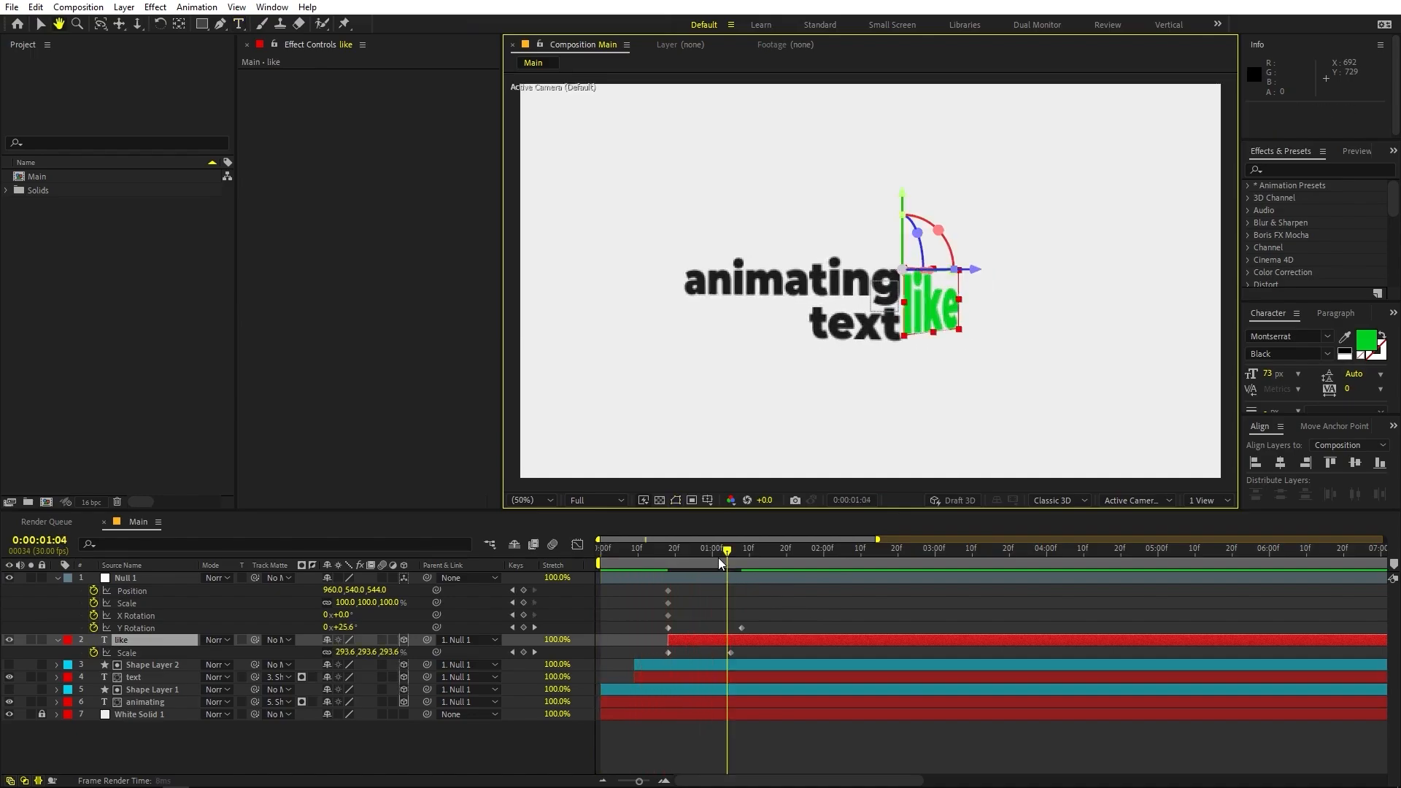
- Move the like layer's ending Scale keyframe to 0:00:01:08, in line with the null's last Y Rotation keyframe
left_click_drag(718, 558, 742, 558)
key("ctrl+t")
left_click_drag(731, 653, 741, 652)
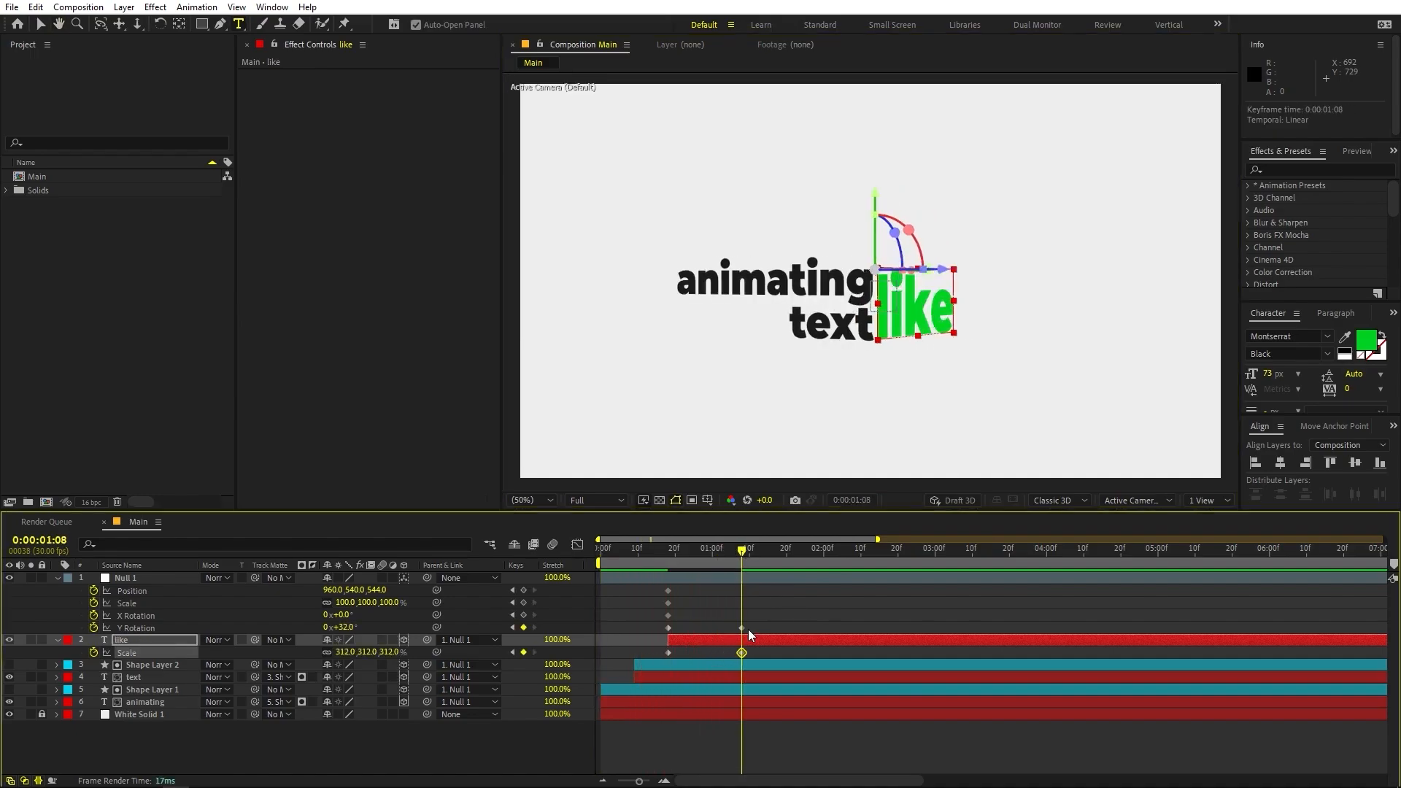
- Set the null's Y Rotation to about 44.9° and its Position to 1096, 480, 544 at 0:00:01:08, keeping X Rotation at 0°
left_click(742, 628)
left_click_drag(344, 628, 442, 627)
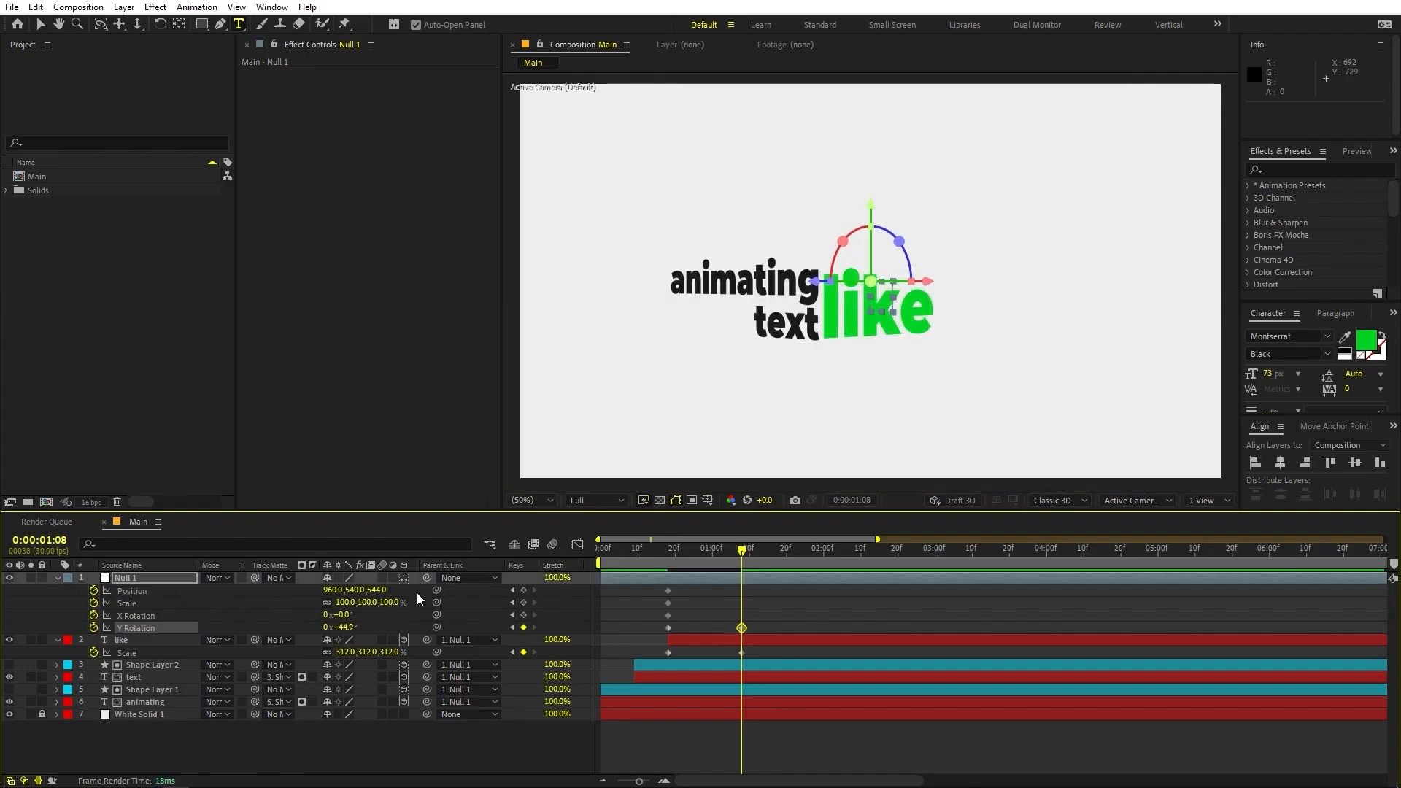
left_click_drag(339, 589, 313, 640)
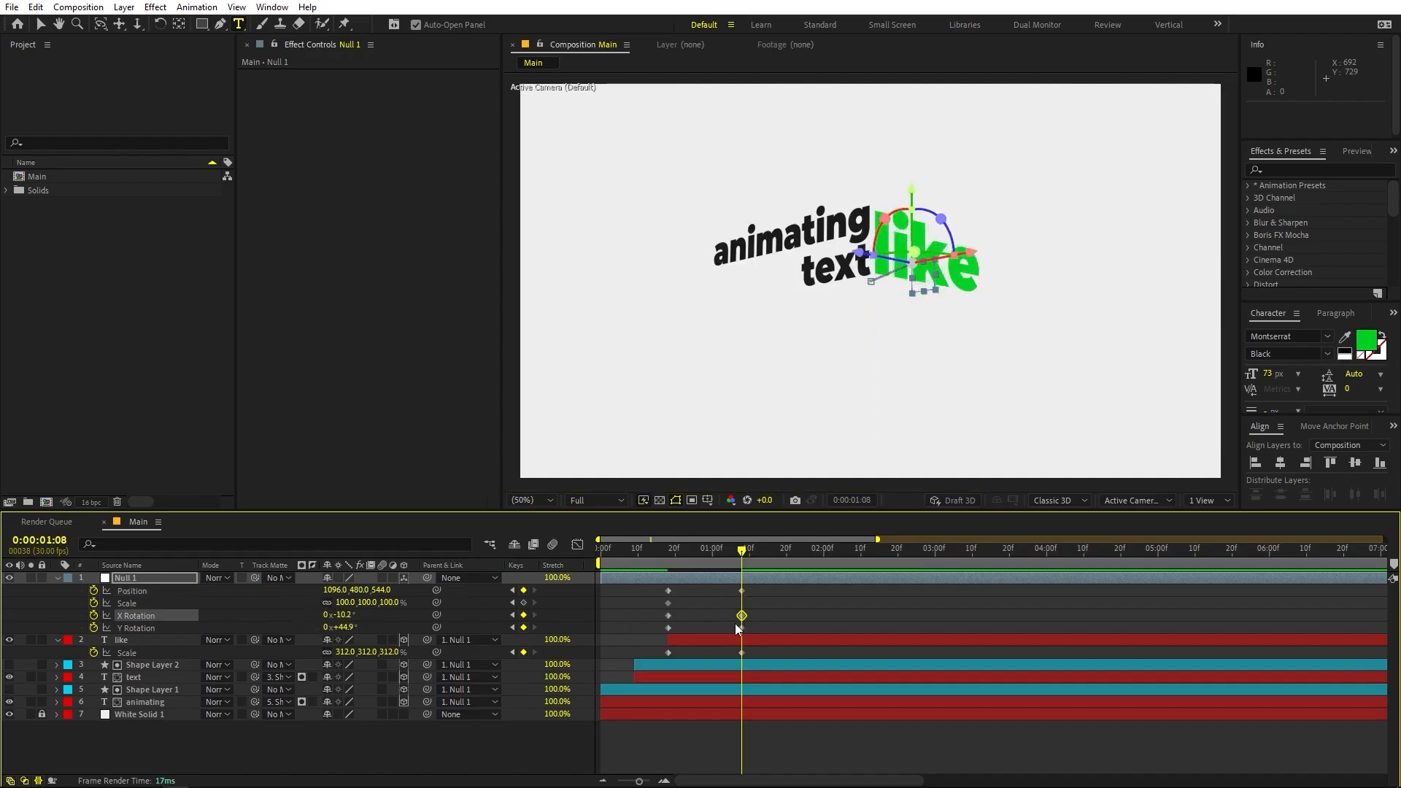
key("ctrl+z")
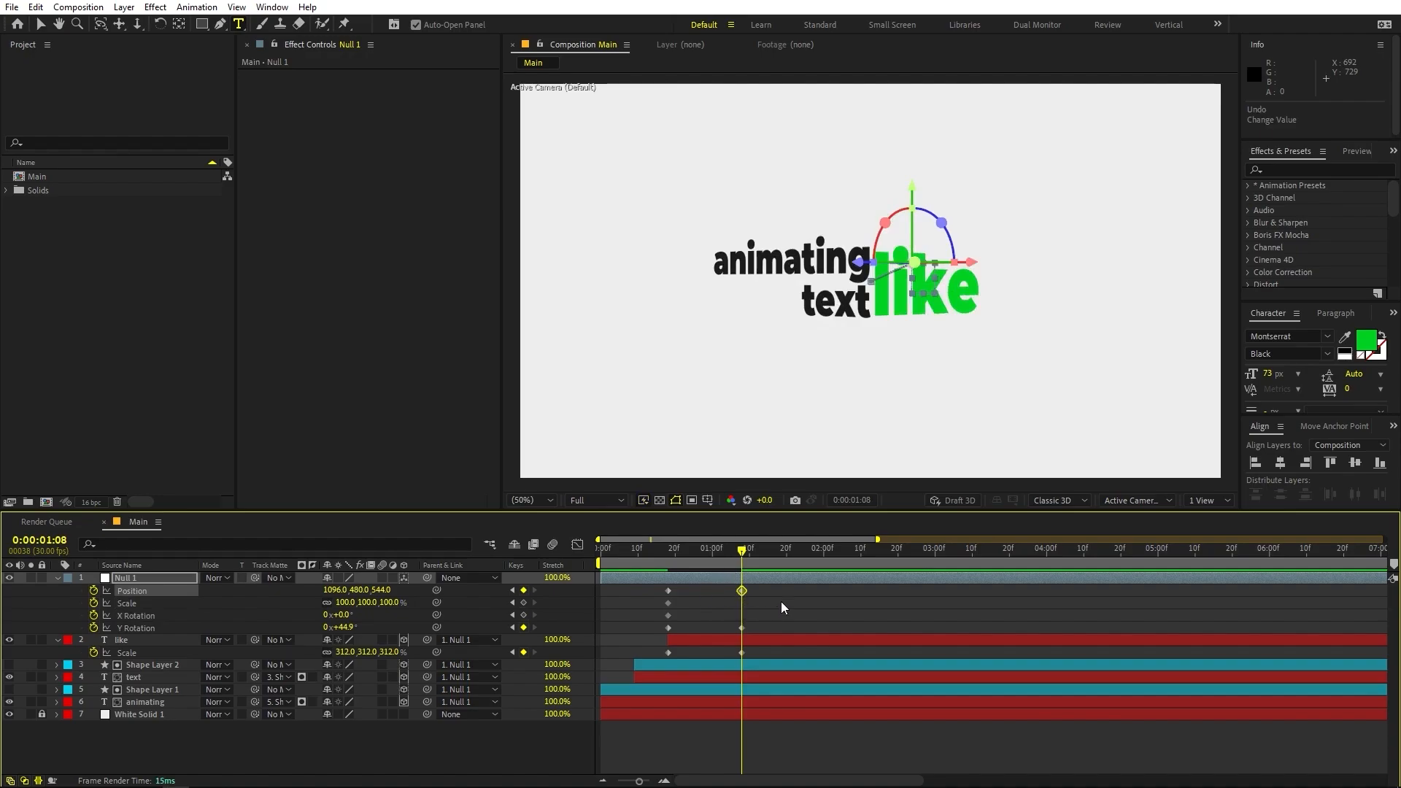
- Apply Easy Ease to the null's keyframes and reshape their speed curves to ramp up gradually, peak near the middle and slow down
left_click_drag(762, 591, 620, 633)
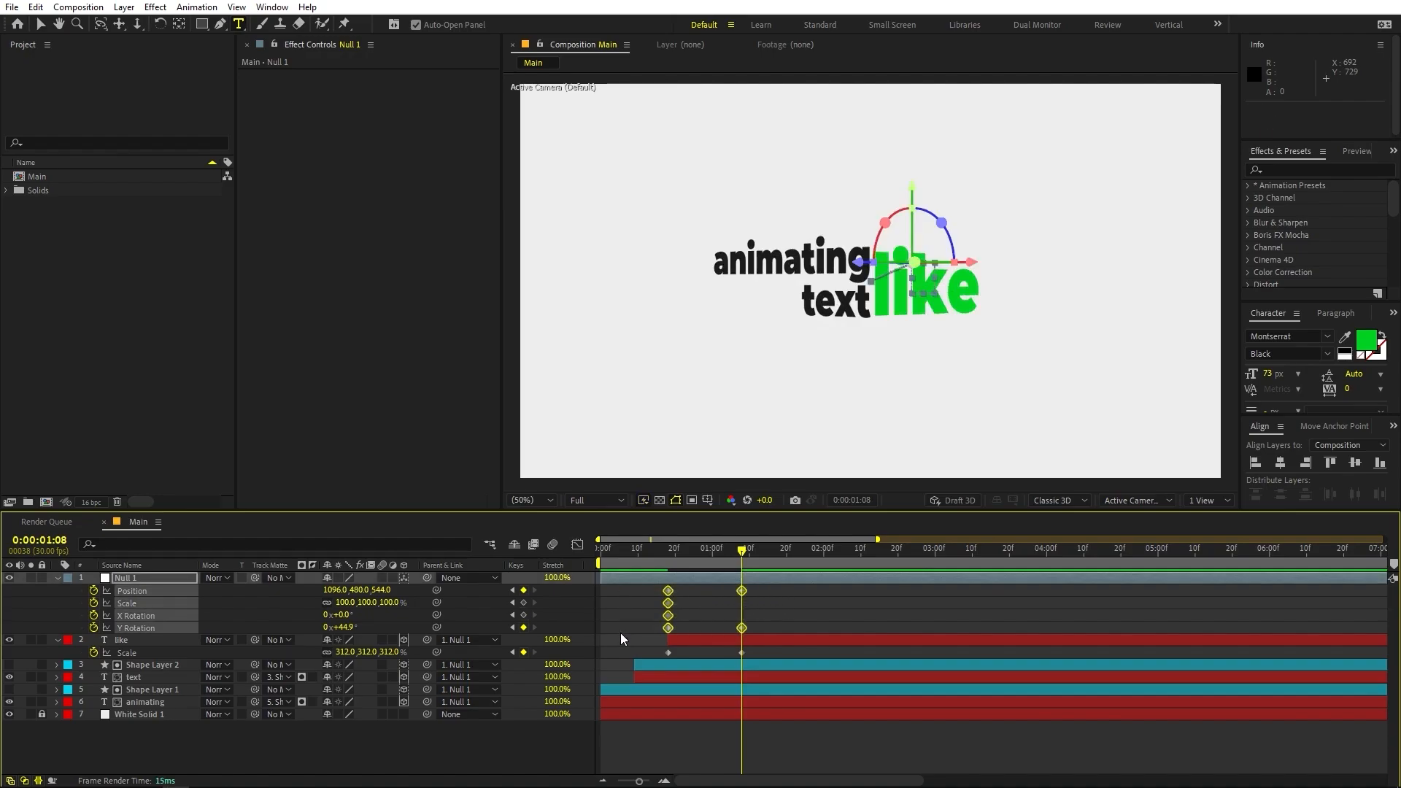
left_click(577, 545)
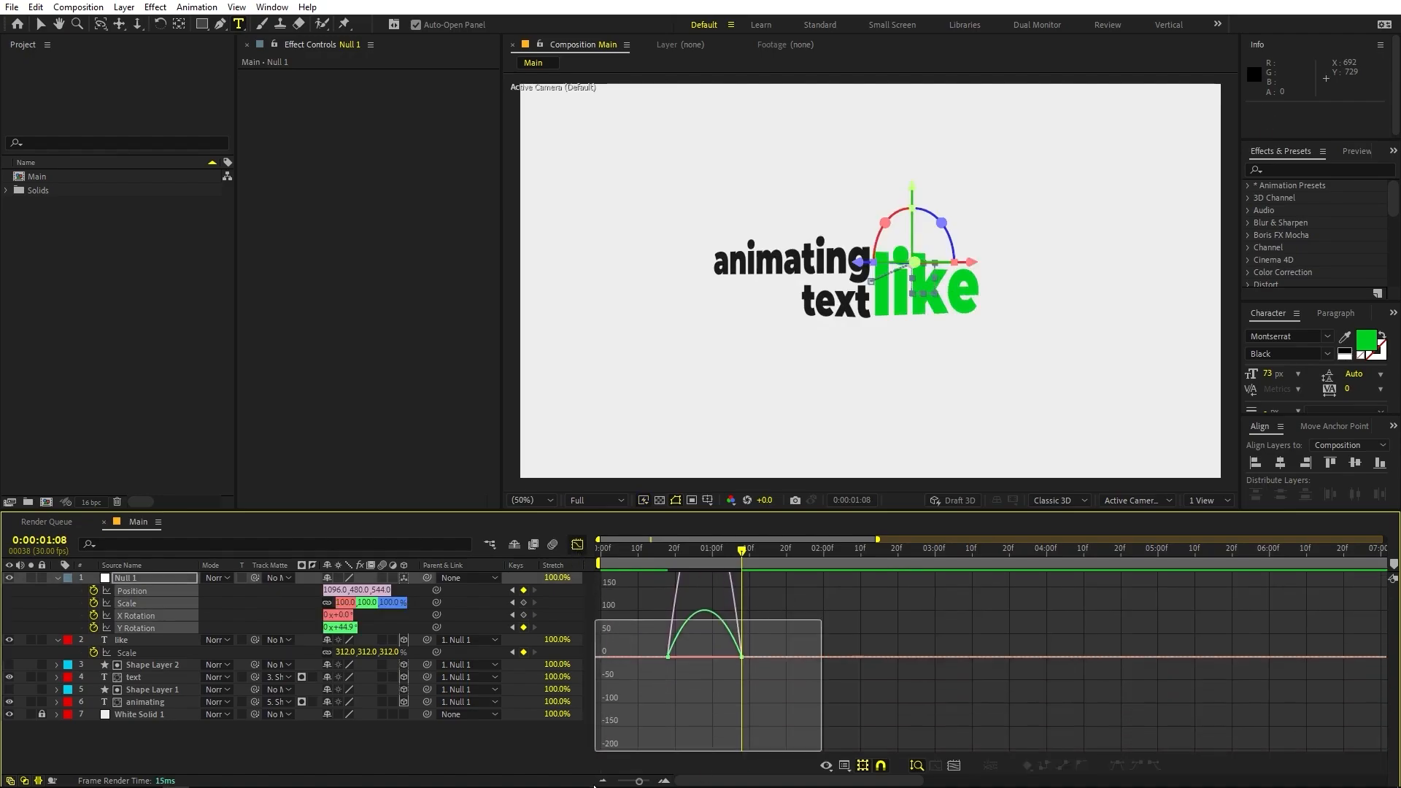
left_click_drag(595, 786, 595, 785)
scroll(605, 707, "up", 1)
left_click_drag(980, 716, 800, 736)
scroll(859, 731, "up", 1)
left_click_drag(594, 768, 597, 763)
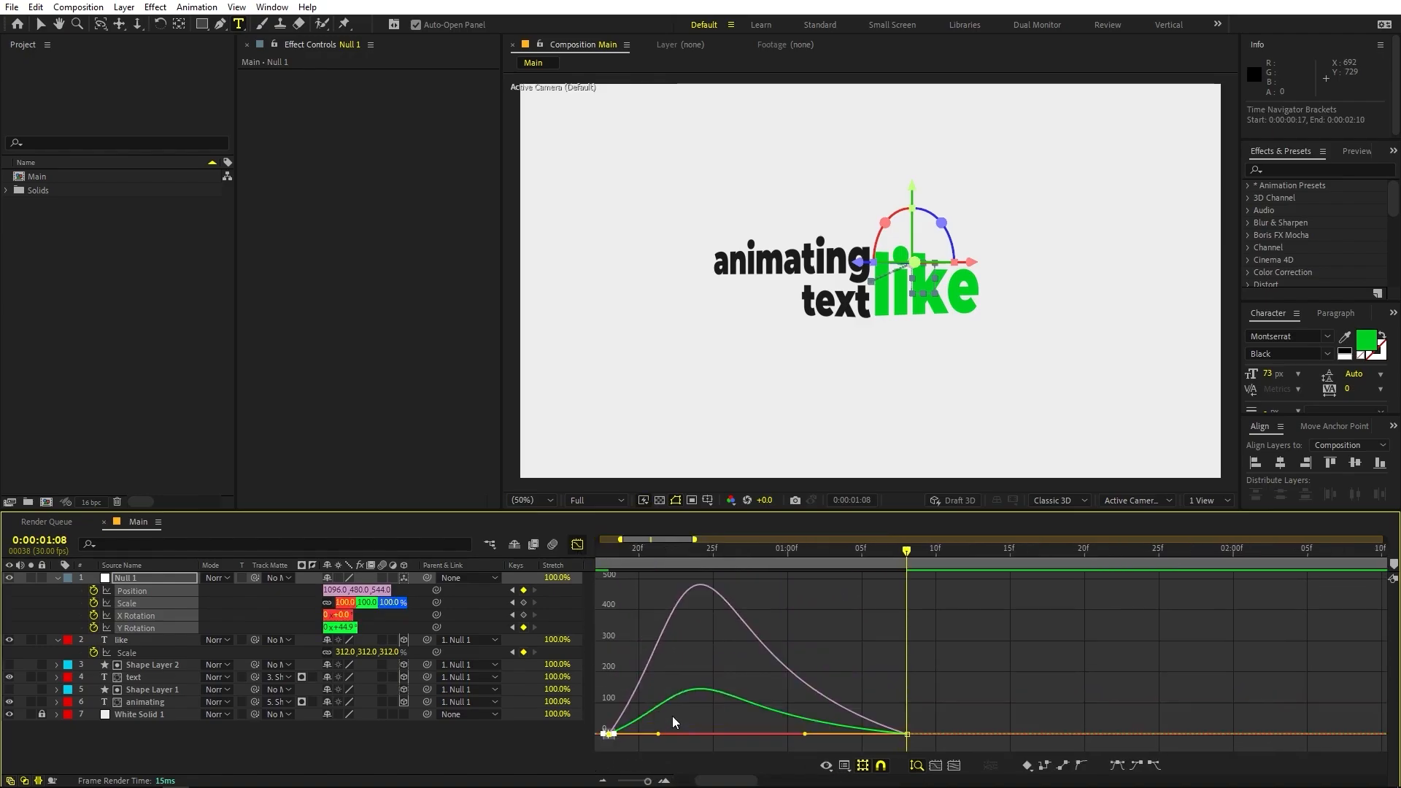
left_click_drag(664, 734, 695, 734)
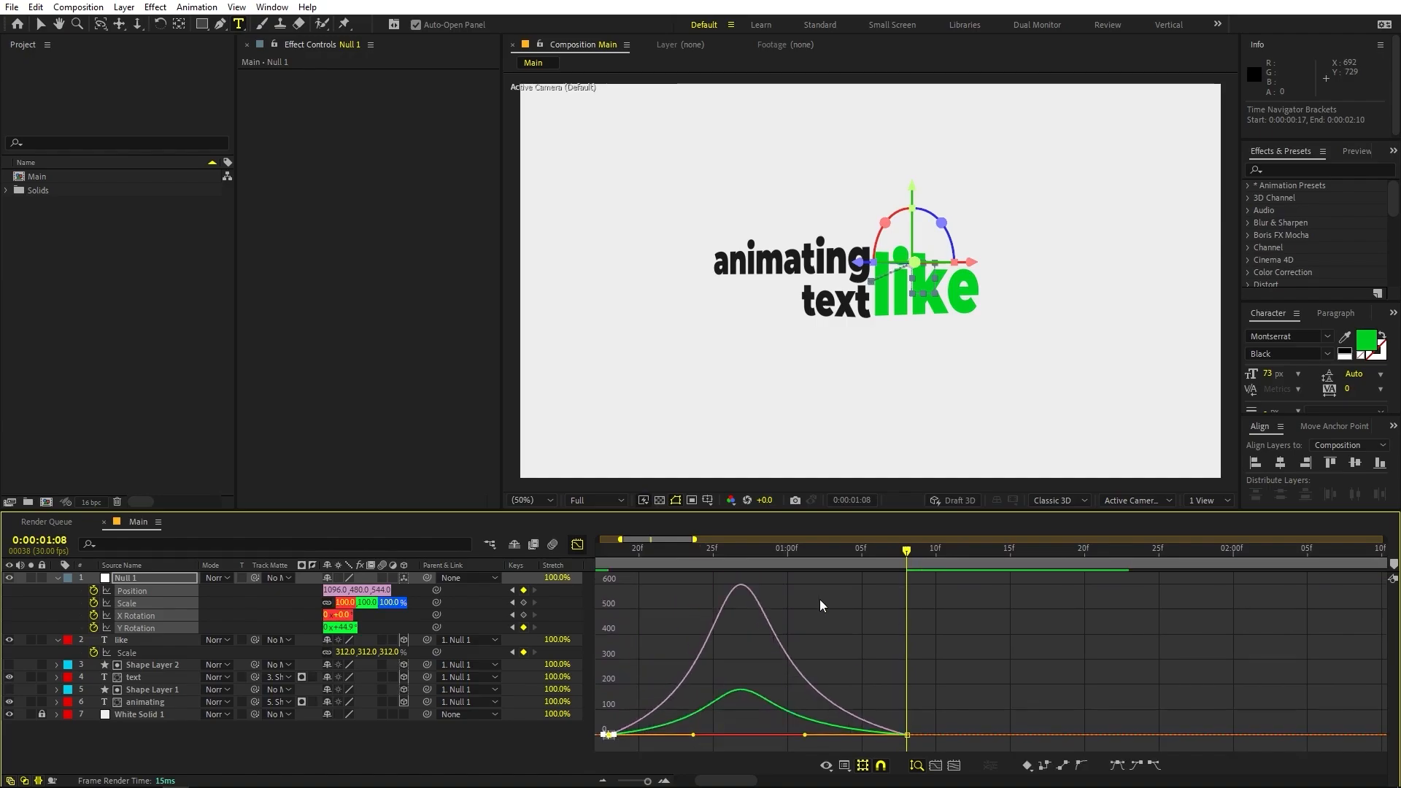
- Leave the graph view and preview the null's eased rotation from the start of the composition
left_click_drag(840, 553, 654, 613)
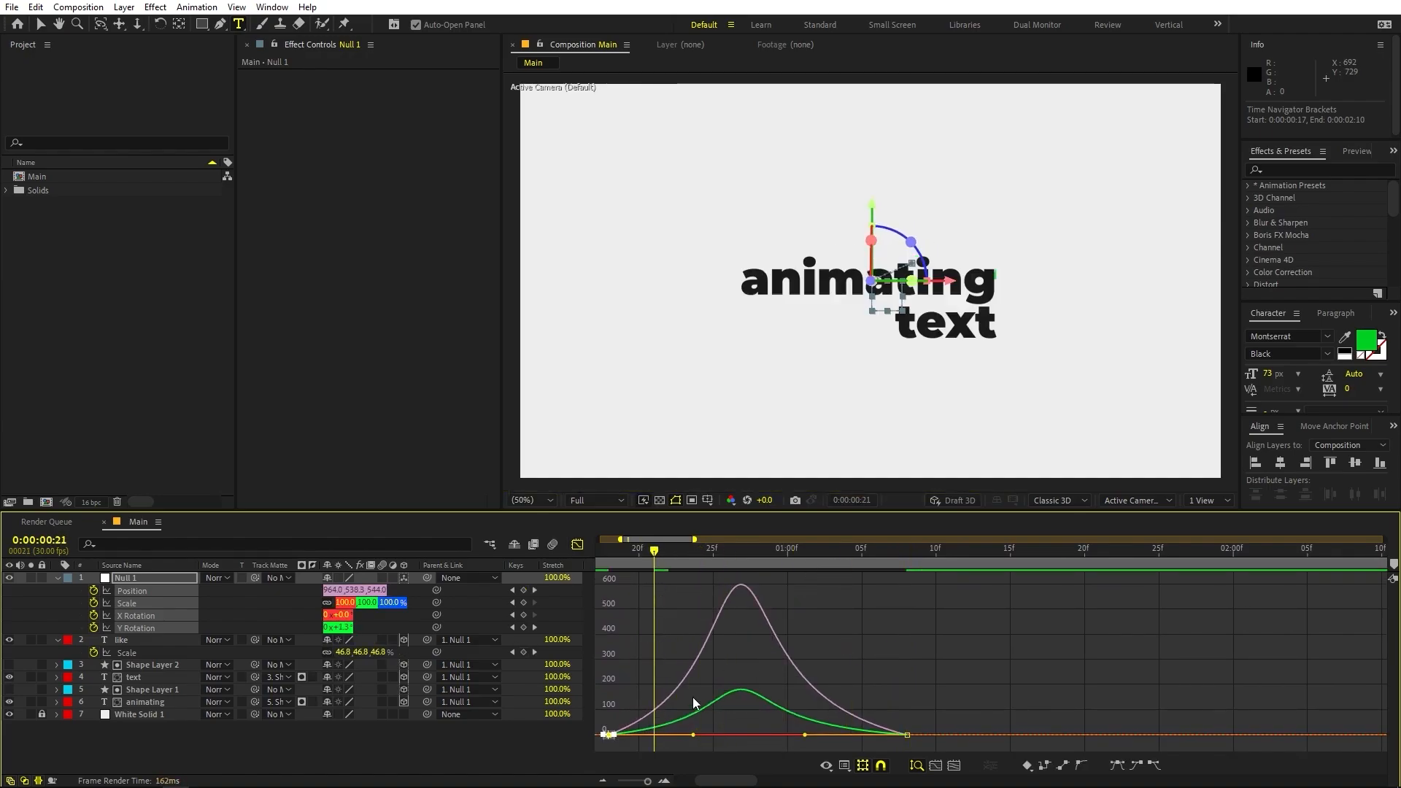
left_click(578, 545)
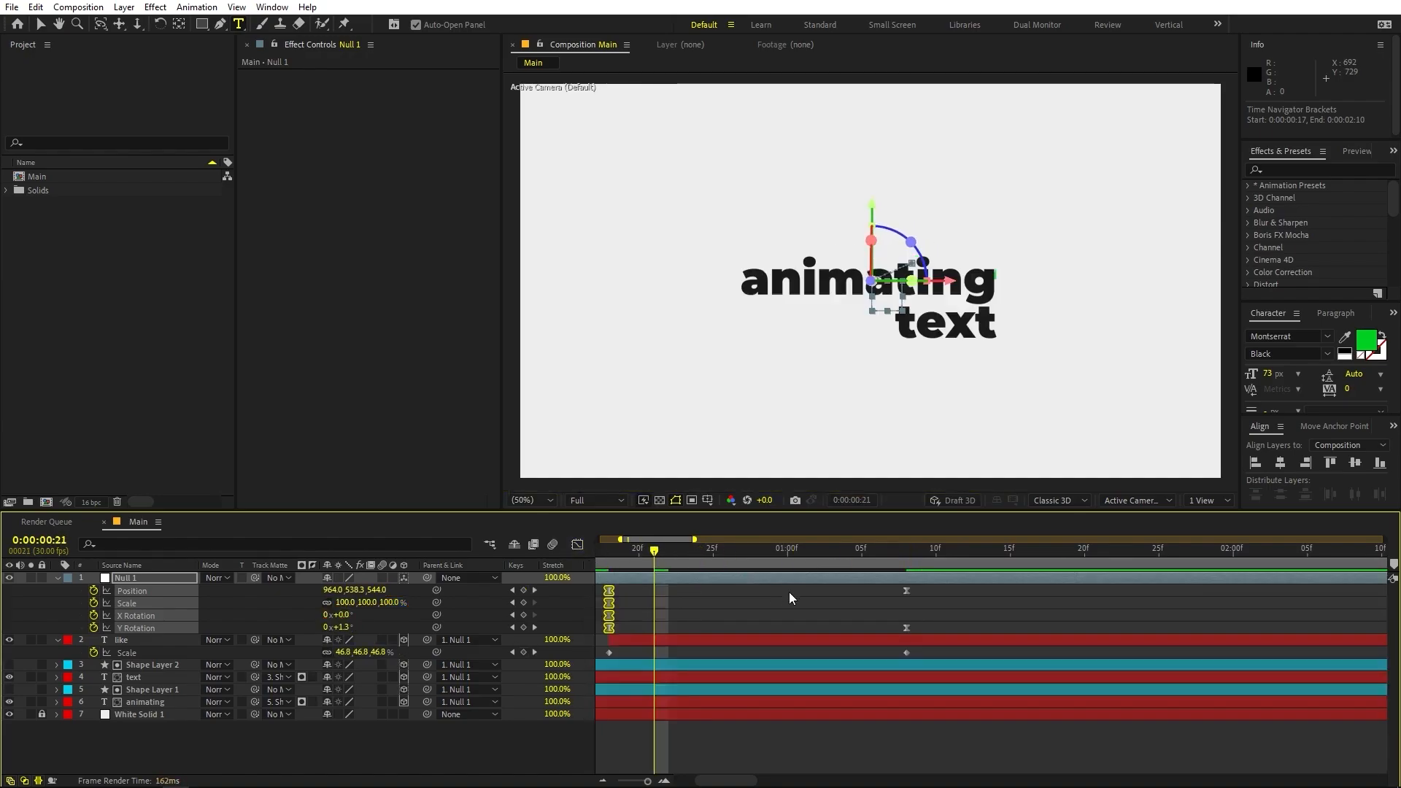
scroll(789, 592, "down", 4)
key("Home")
key("space")
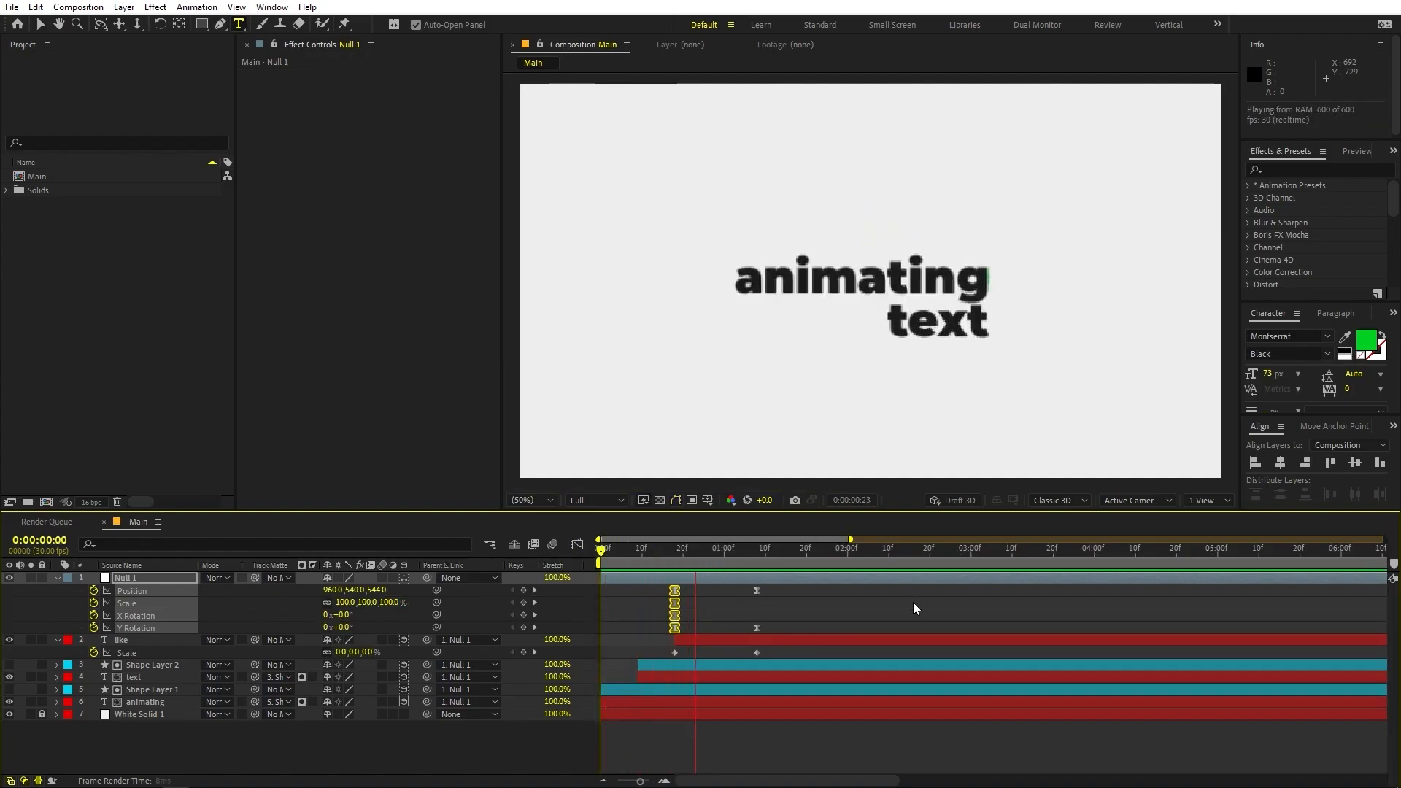
- Apply Easy Ease to the like layer's Scale keyframes and reshape the speed curve to peak early with a long slowdown
left_click(757, 560)
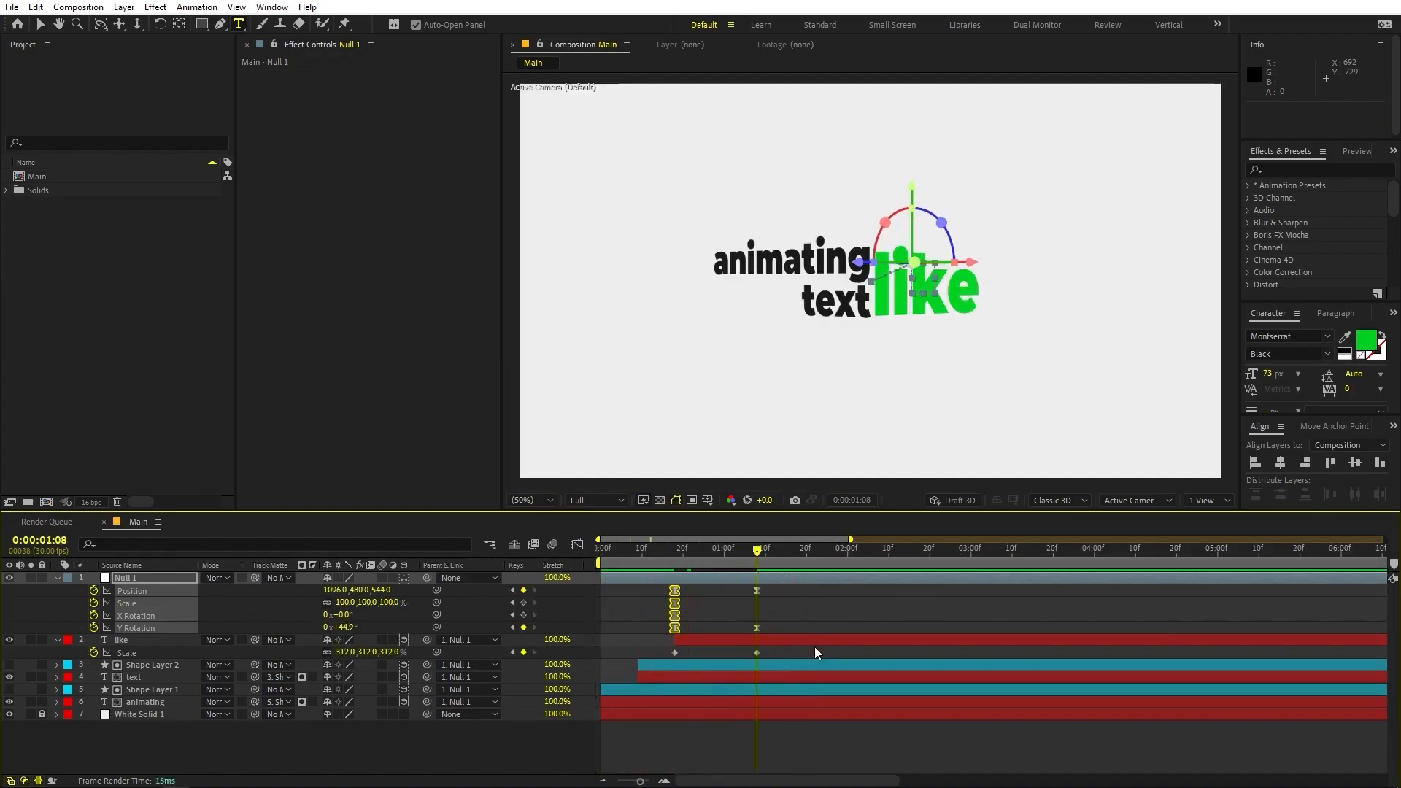
left_click_drag(786, 655, 639, 651)
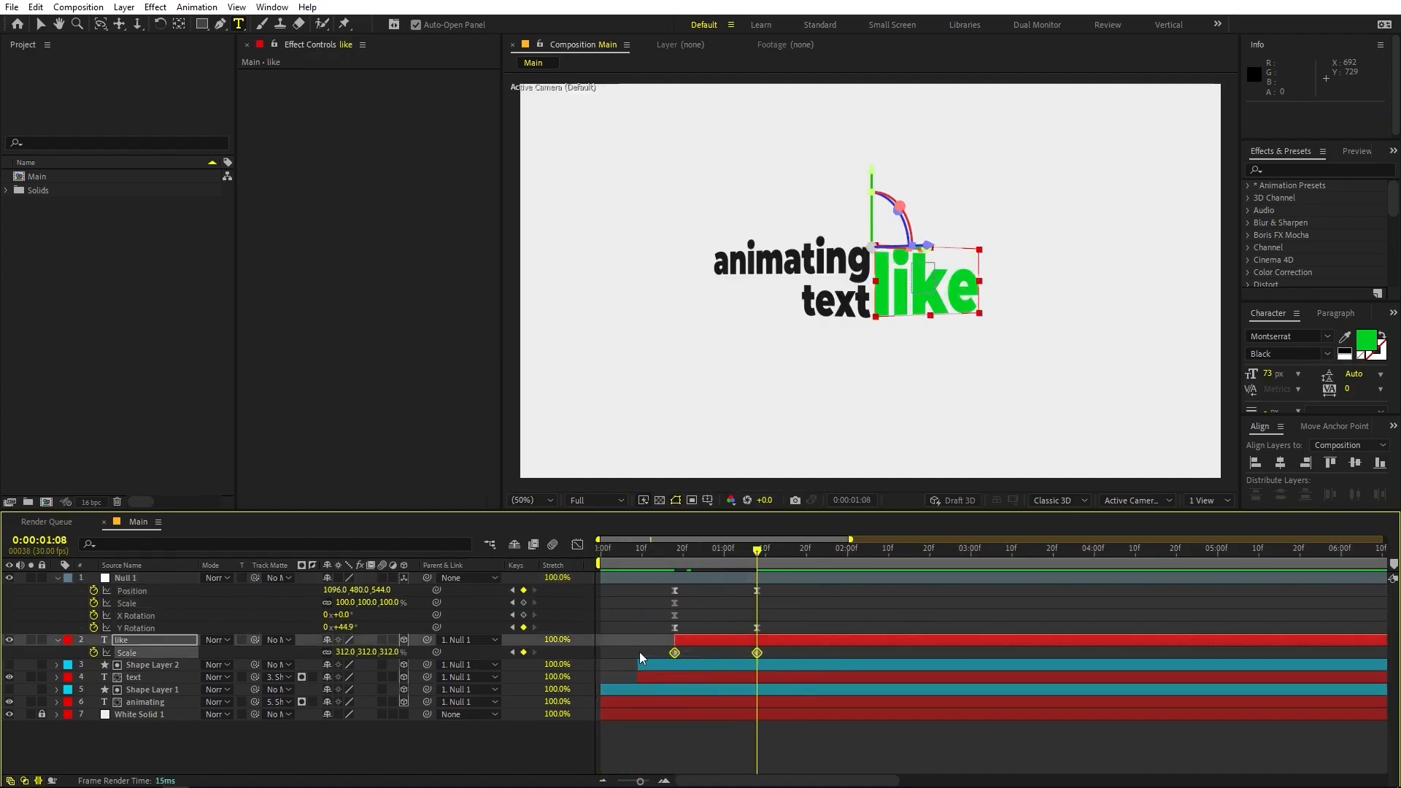
key("F9")
left_click(577, 546)
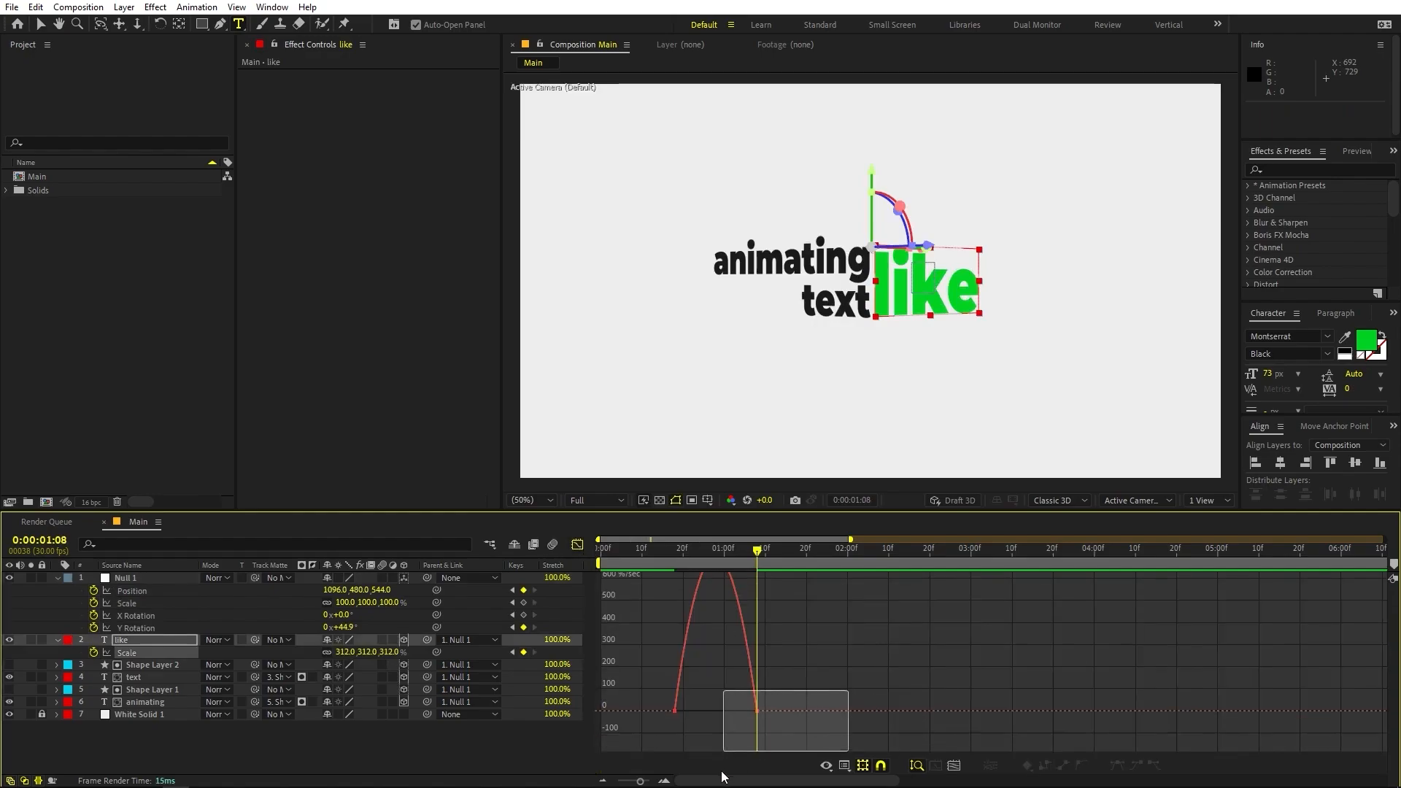
left_click_drag(743, 741, 715, 739)
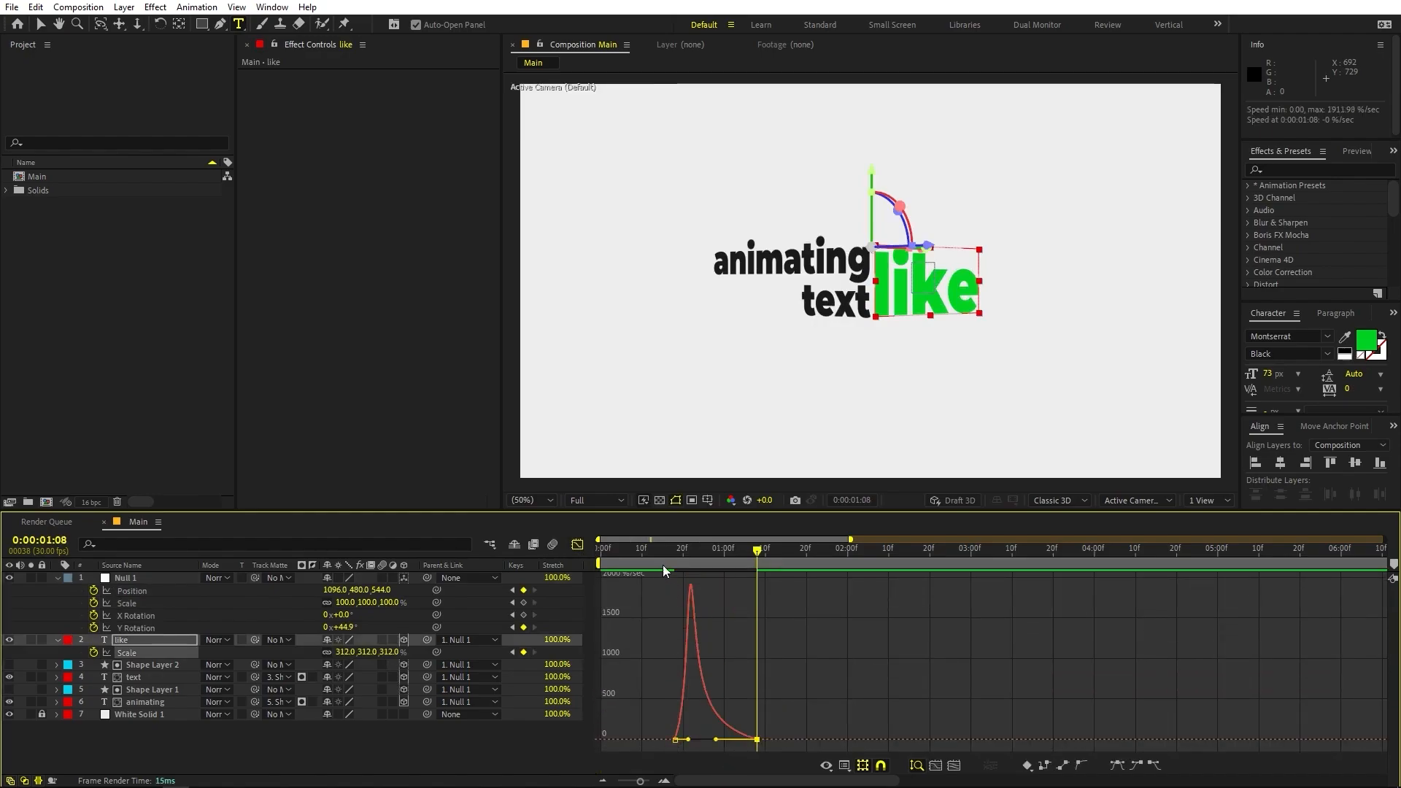
key("space")
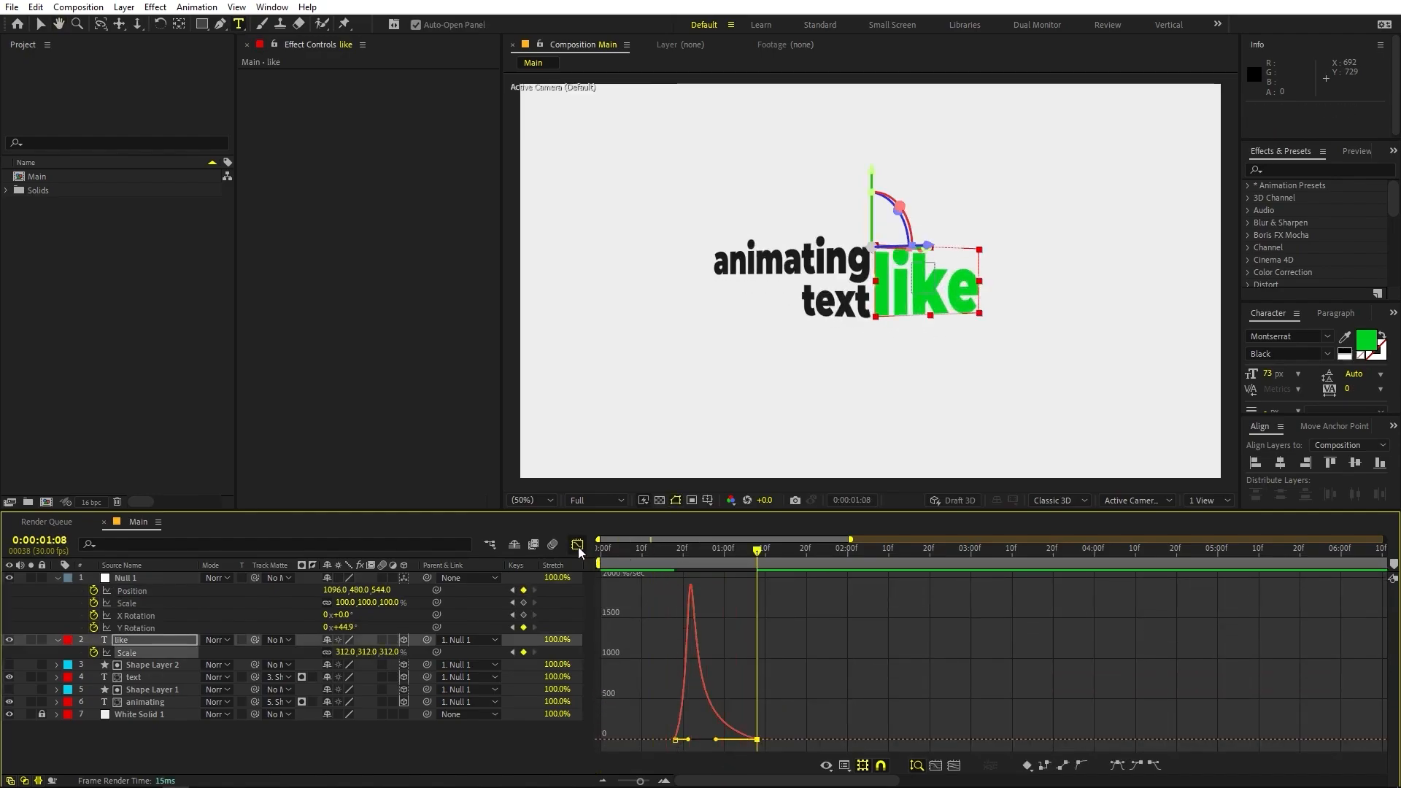
- Move the ending Position, Y Rotation and Scale keyframes of the null and like layers to 0:00:00:29 and preview the animation
left_click(578, 545)
left_click(759, 591)
left_click_drag(770, 583, 723, 657)
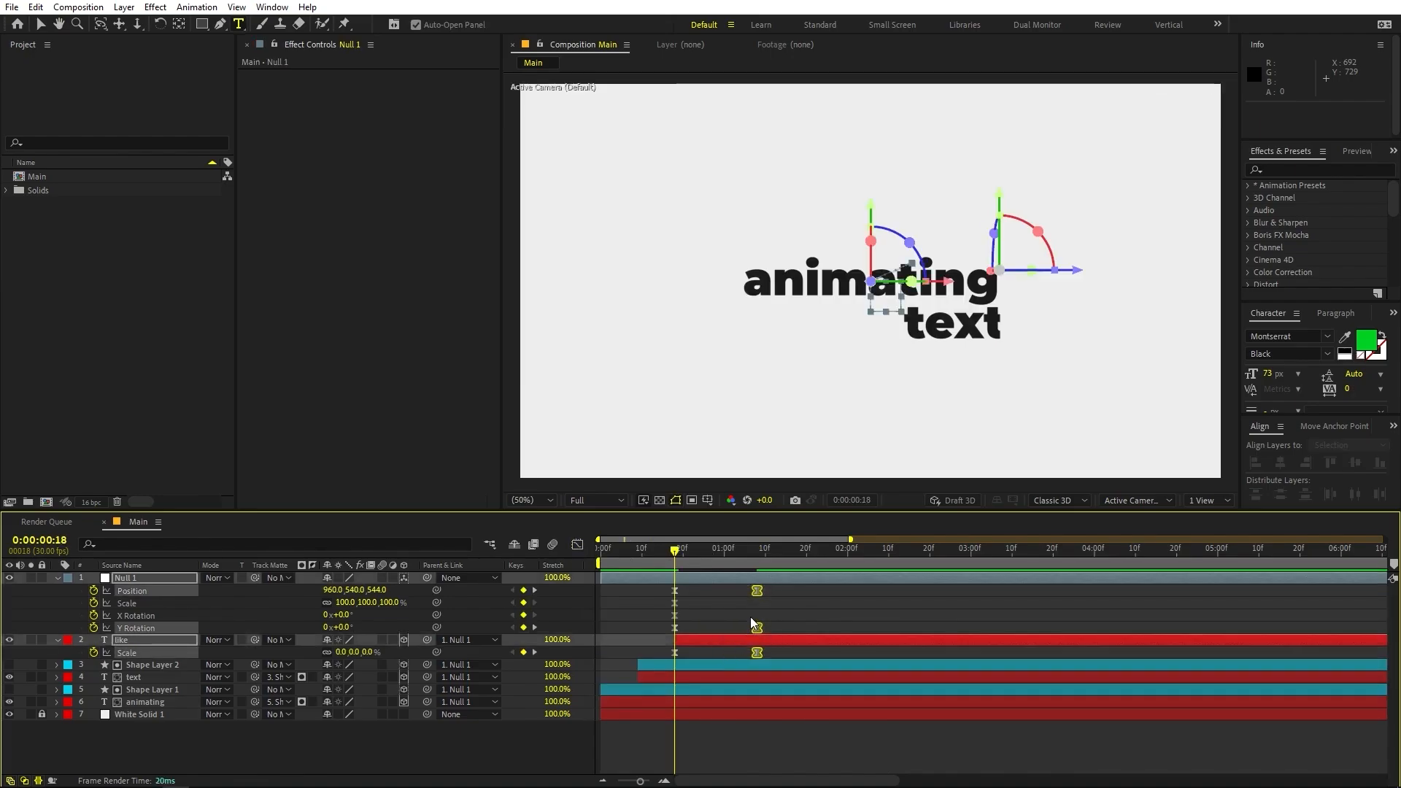
left_click_drag(759, 594, 726, 599)
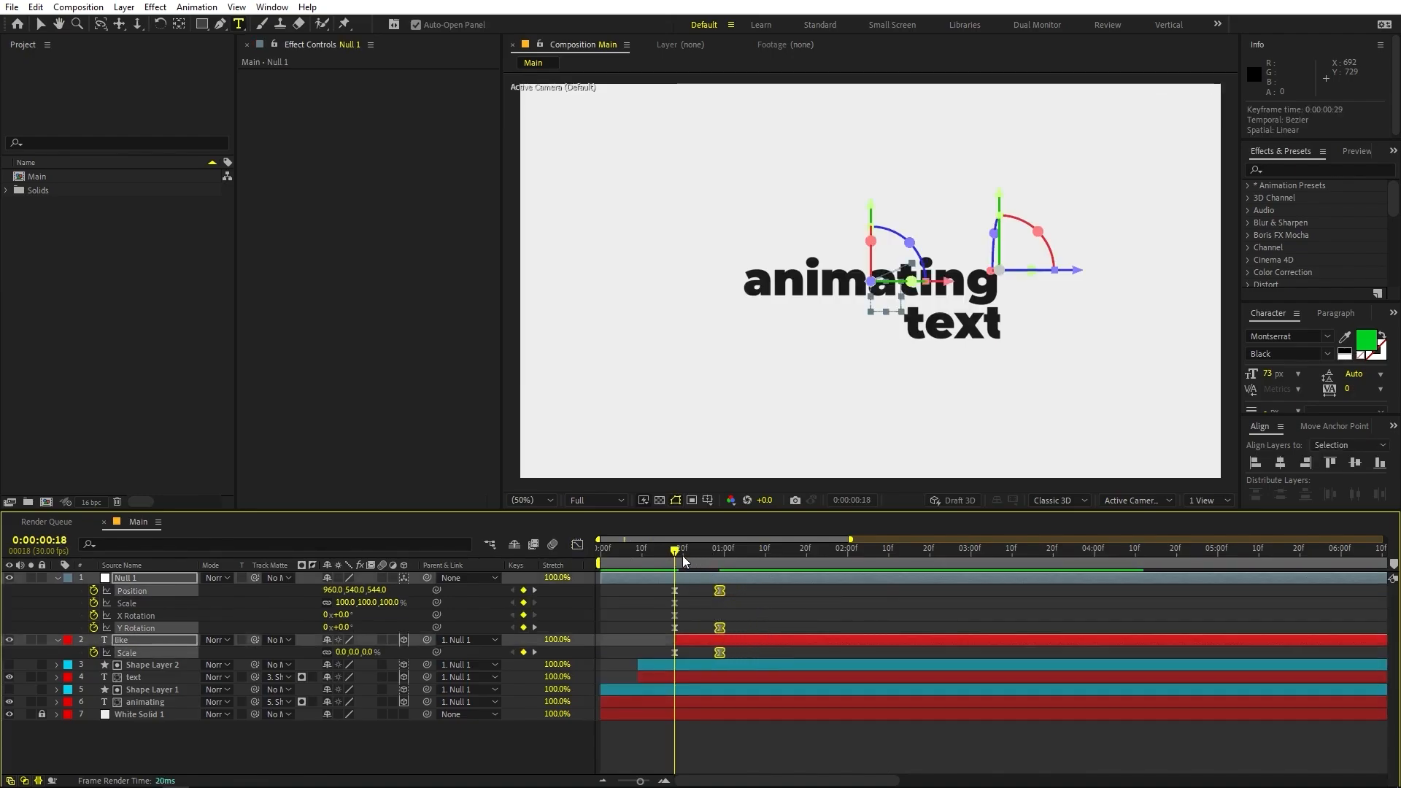
key("space")
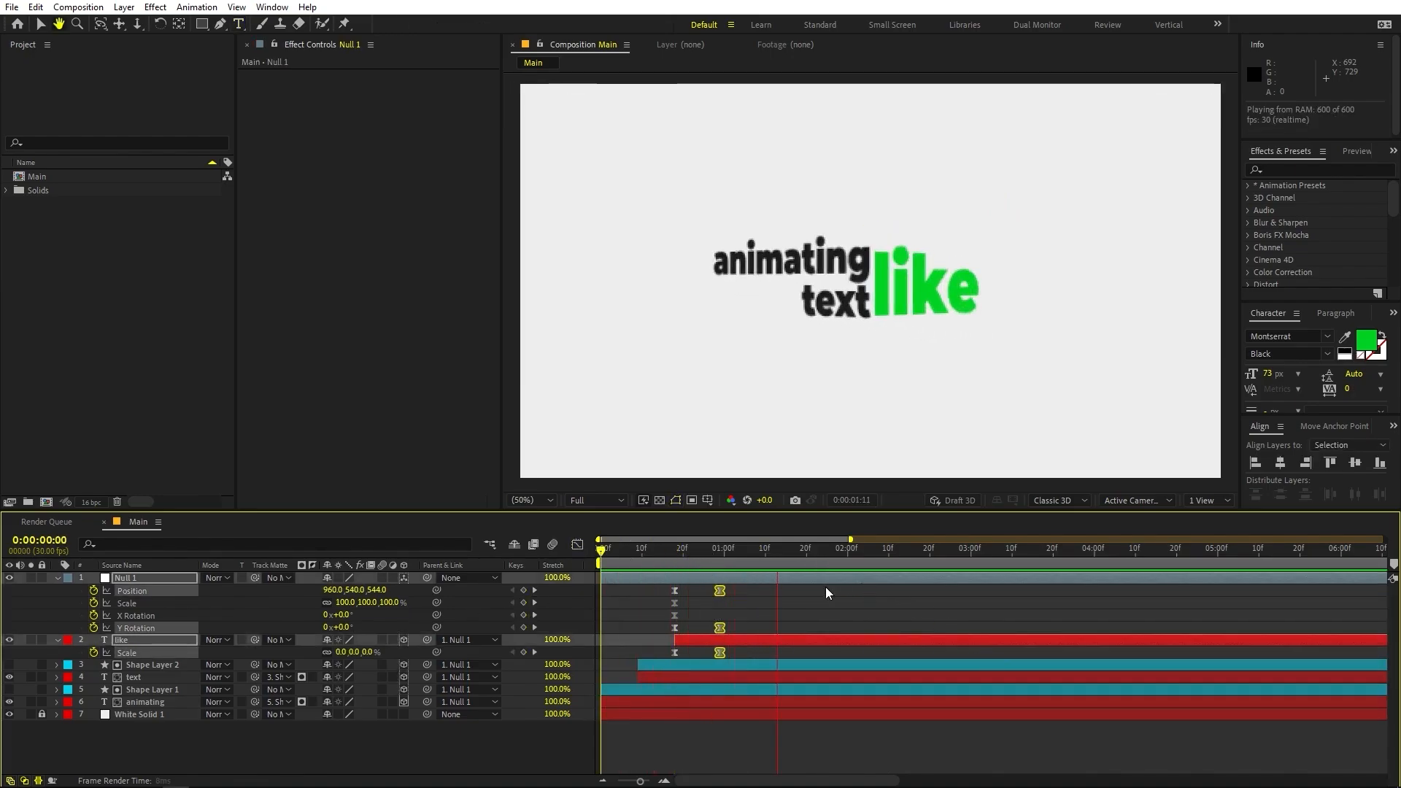
- Set the null's Y Rotation to 51.7° at 0:00:00:29
left_click(718, 549)
left_click(743, 599)
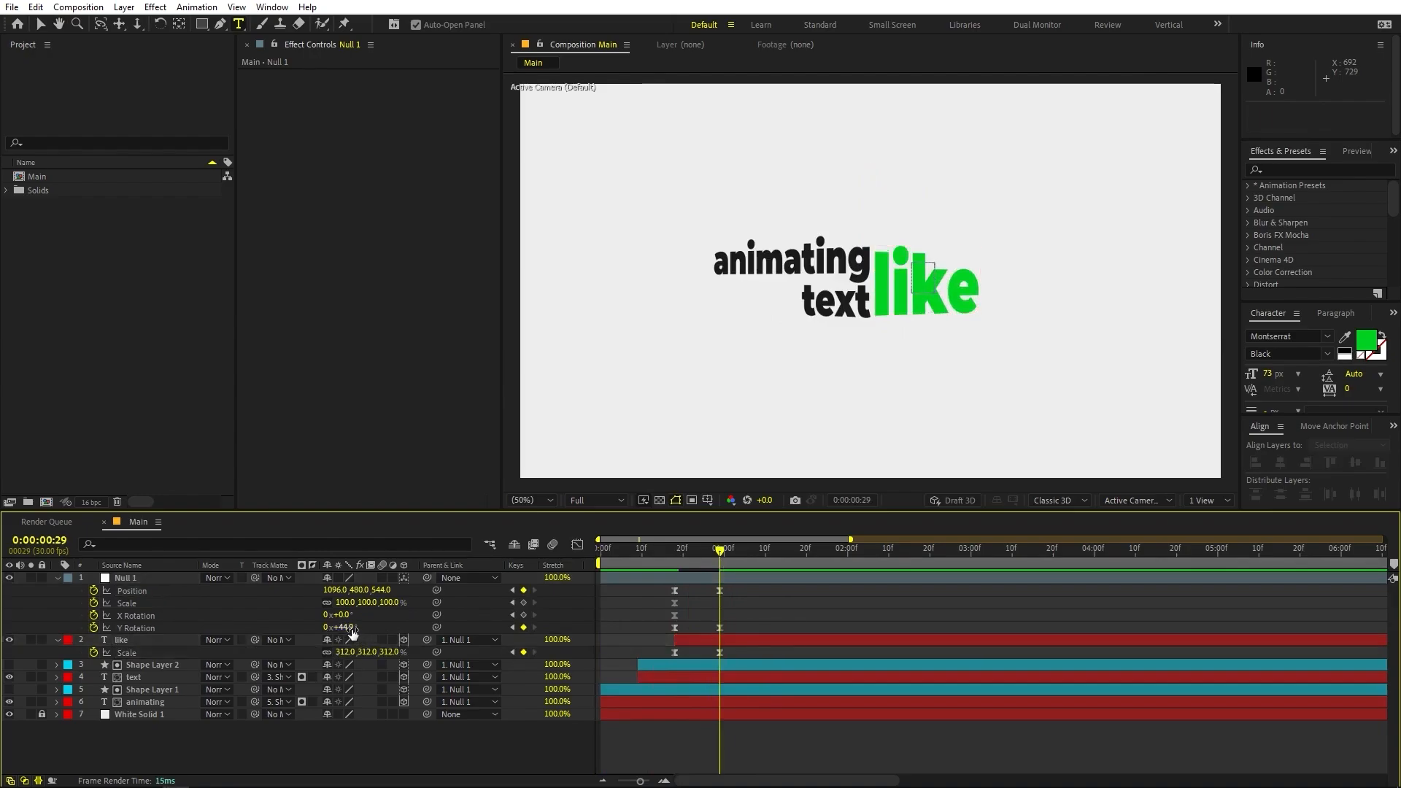
left_click_drag(353, 632, 403, 631)
left_click(851, 602)
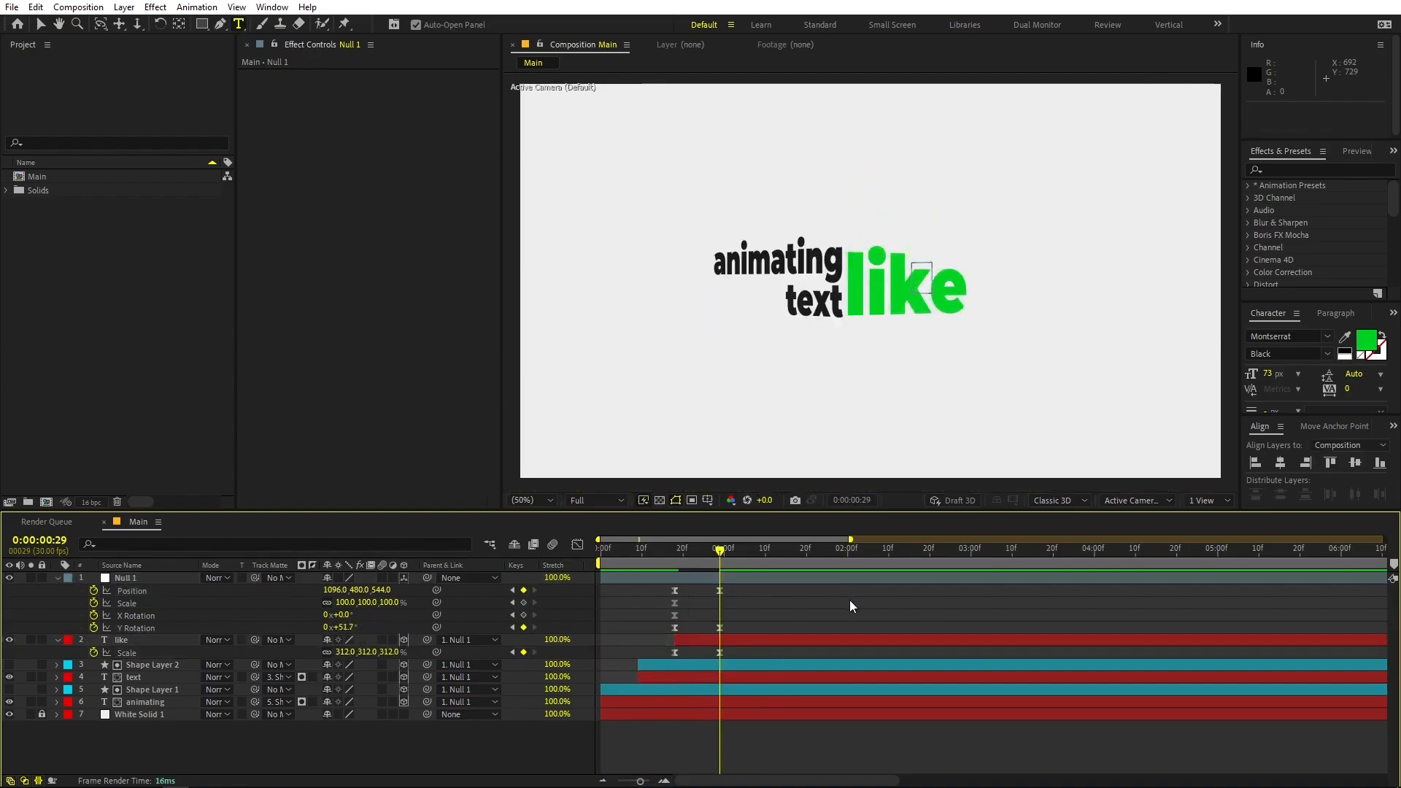
- Duplicate the like layer and change the duplicate's text to "this"
left_click(710, 642)
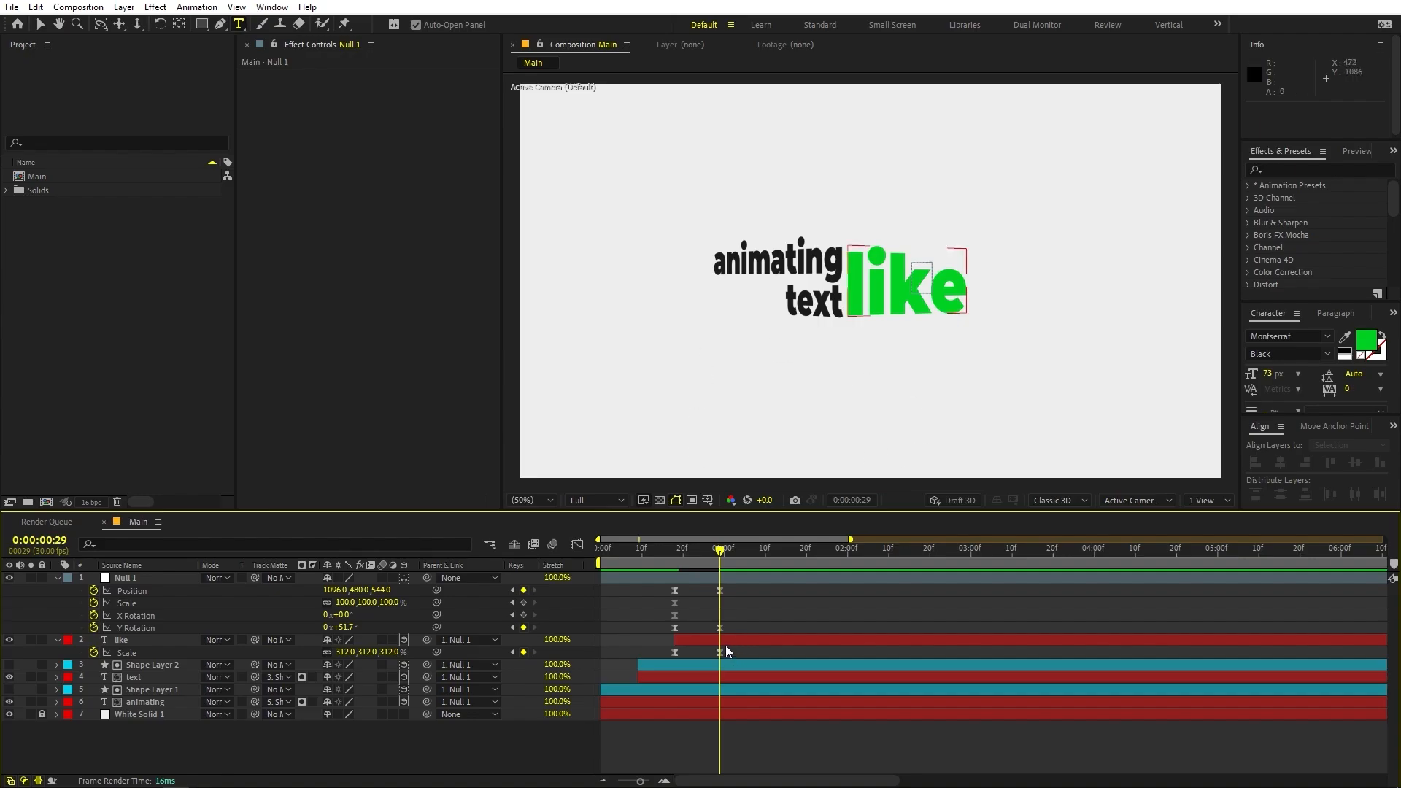
key("v")
left_click(693, 640)
key("ctrl+d")
double_click(693, 639)
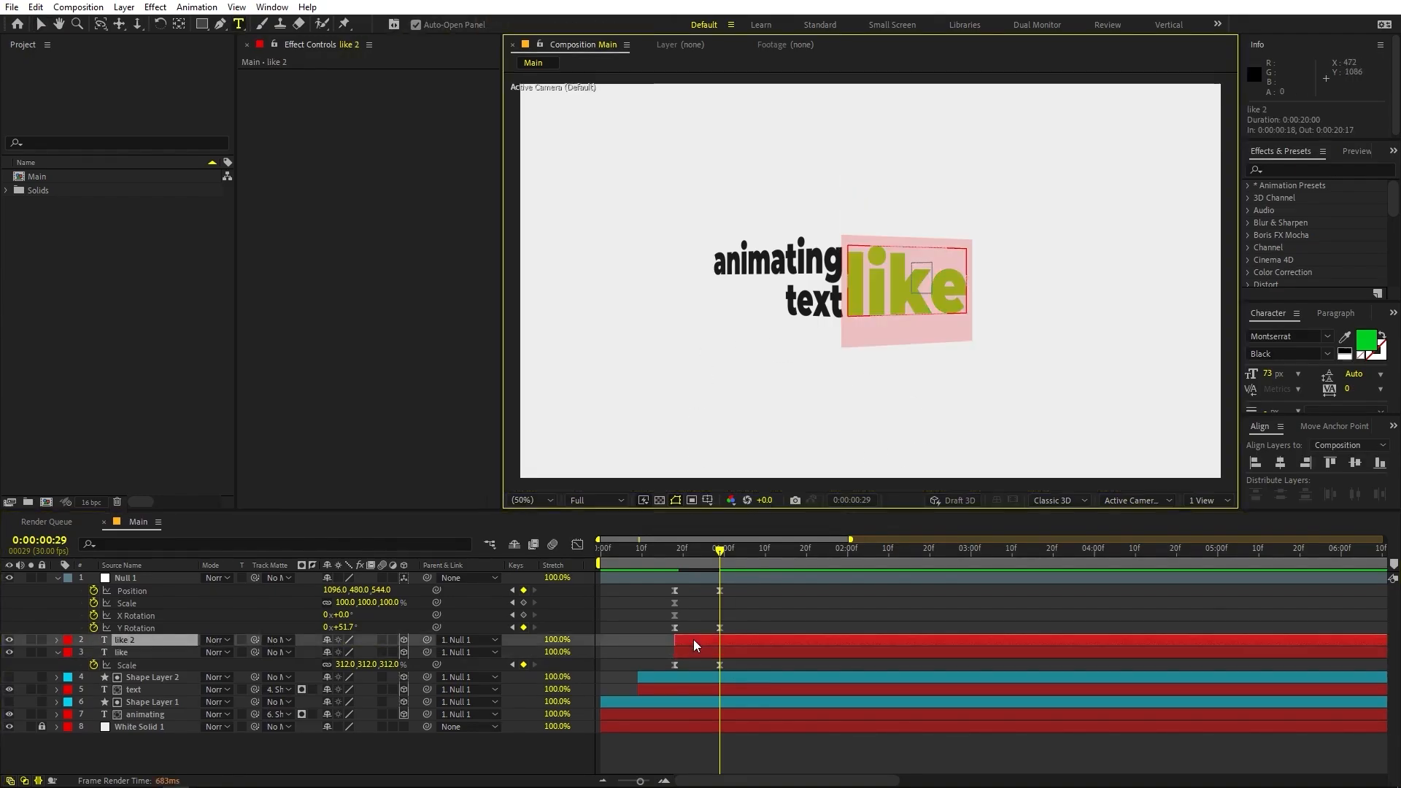
type("this")
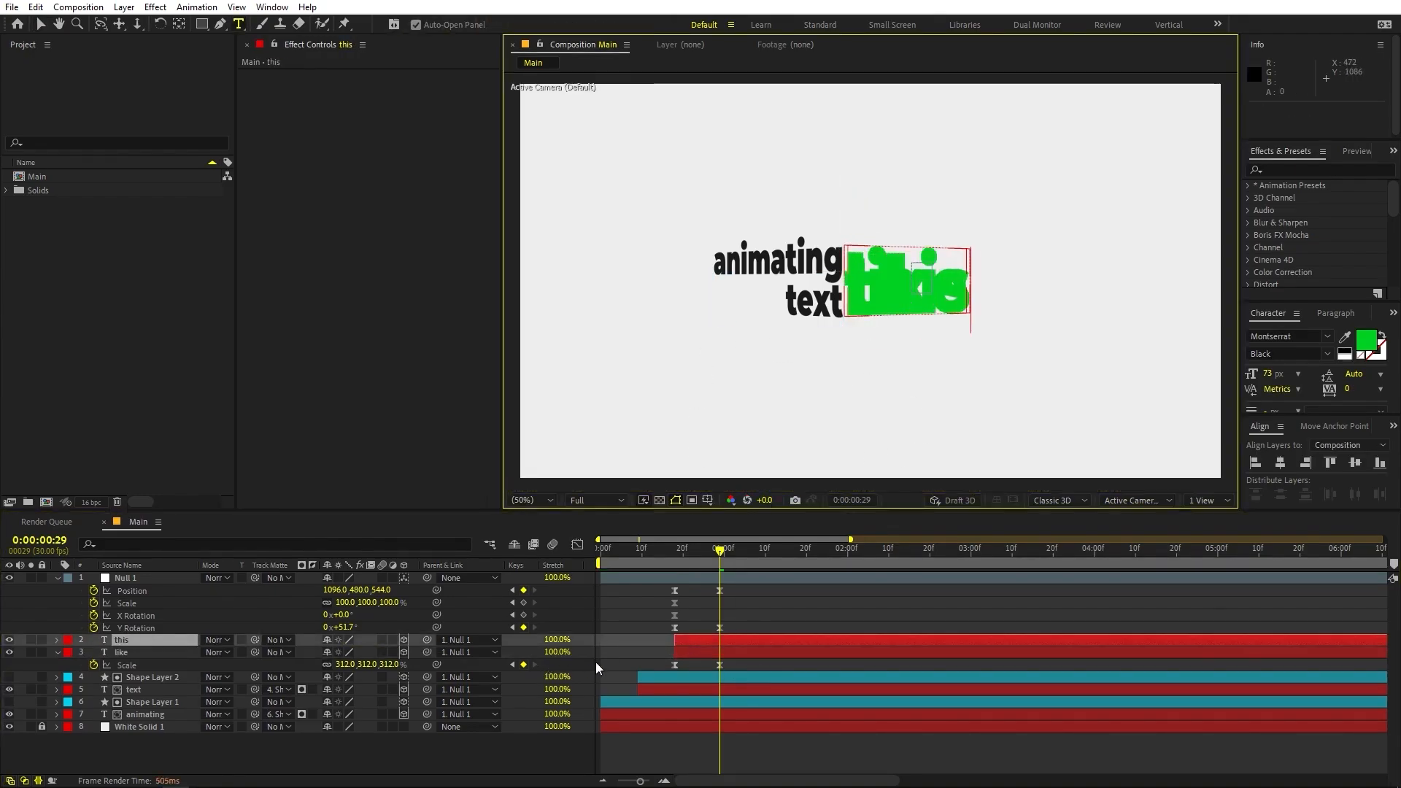
- Change the fill color of the "this" text to near-black
double_click(721, 641)
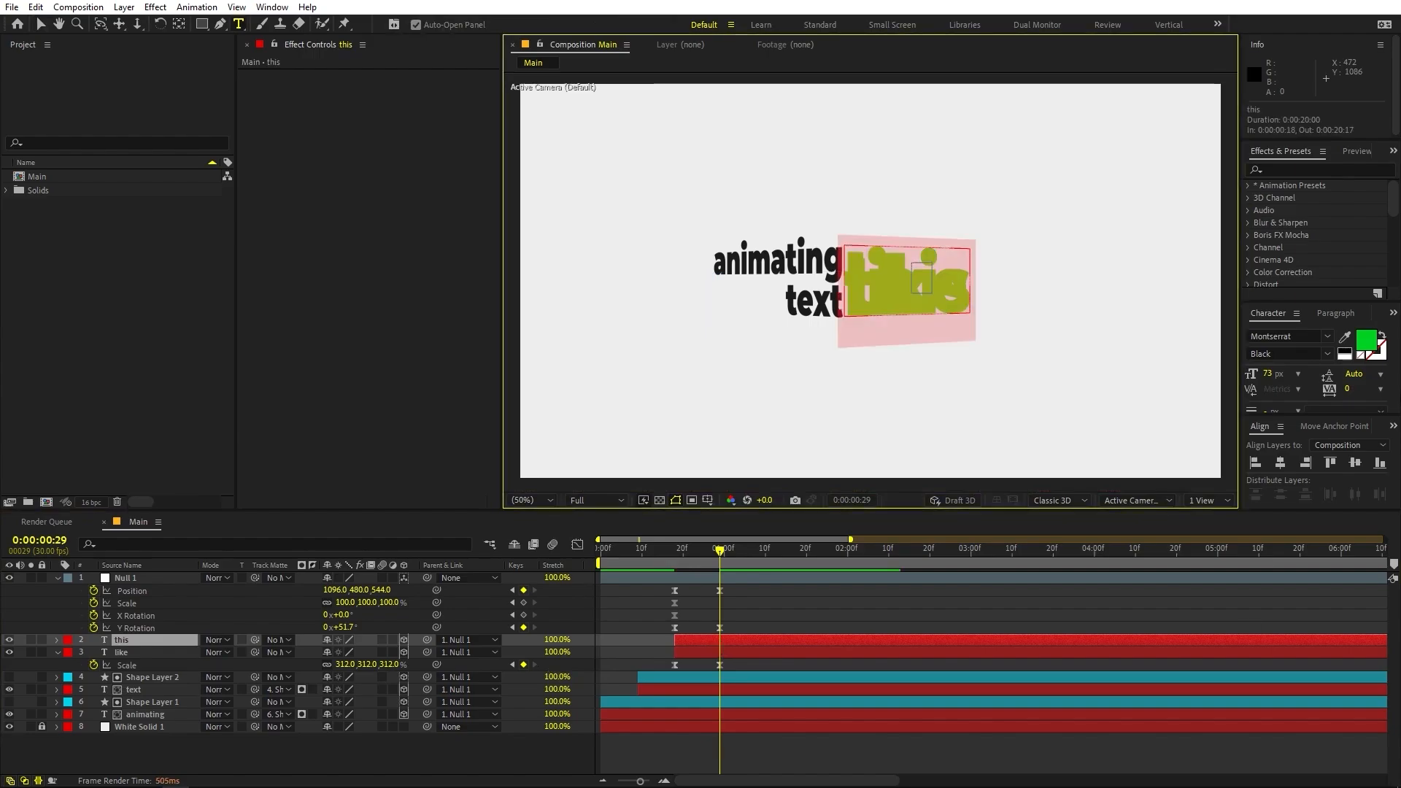
left_click(1367, 340)
left_click_drag(110, 432, 5, 457)
left_click(358, 288)
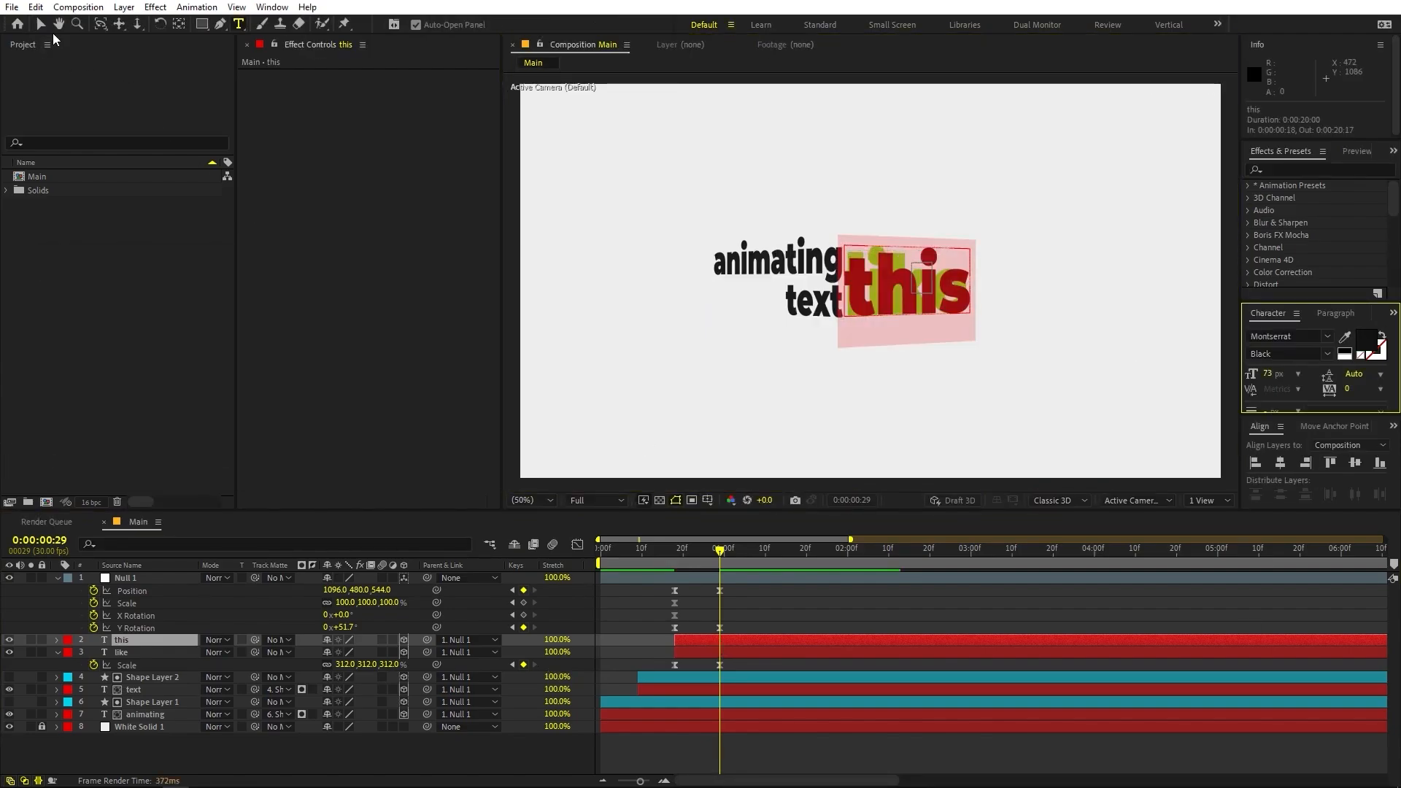
- Move the "this" text directly below "like" and set its ending Scale keyframe to 641%
left_click(41, 24)
left_click(889, 286)
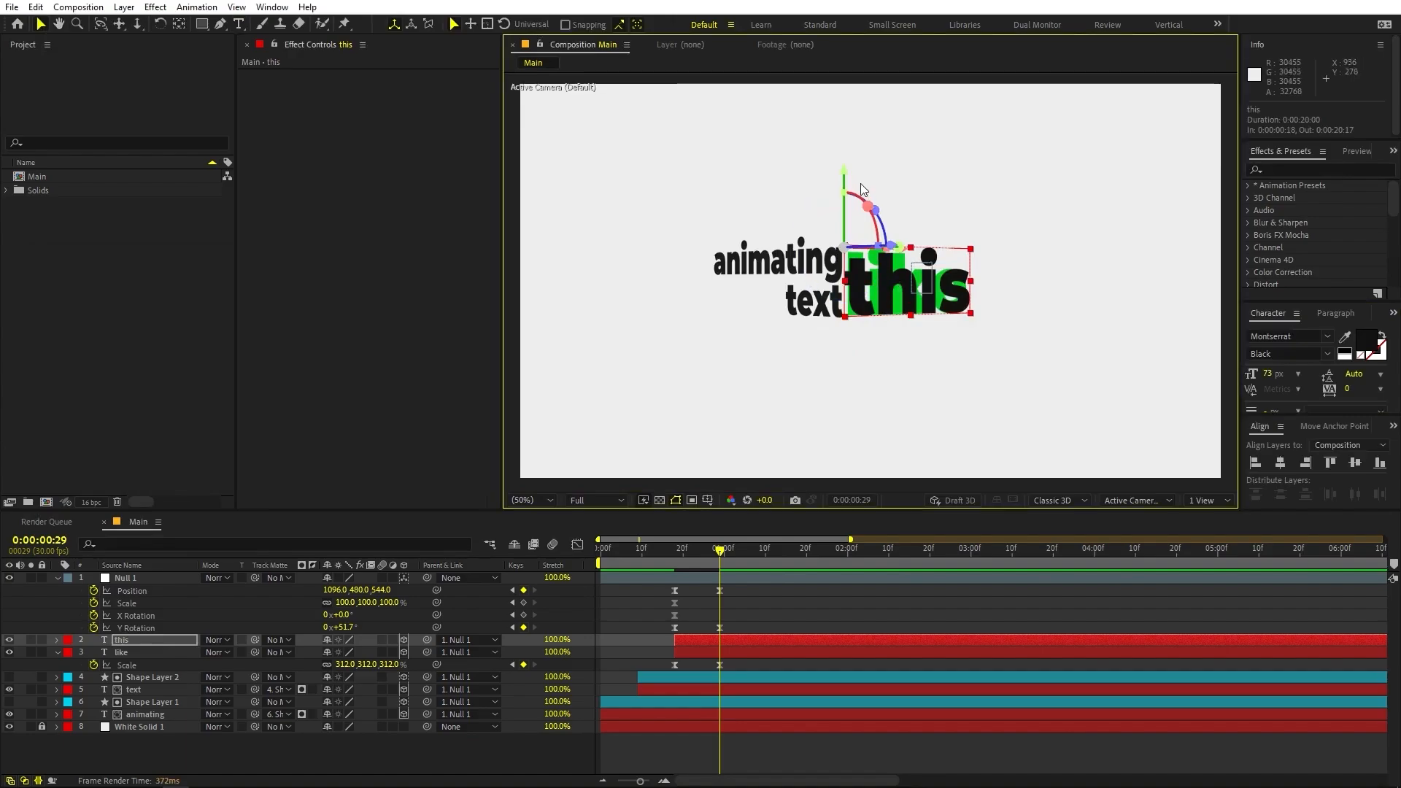
left_click_drag(844, 174, 862, 250)
key("s")
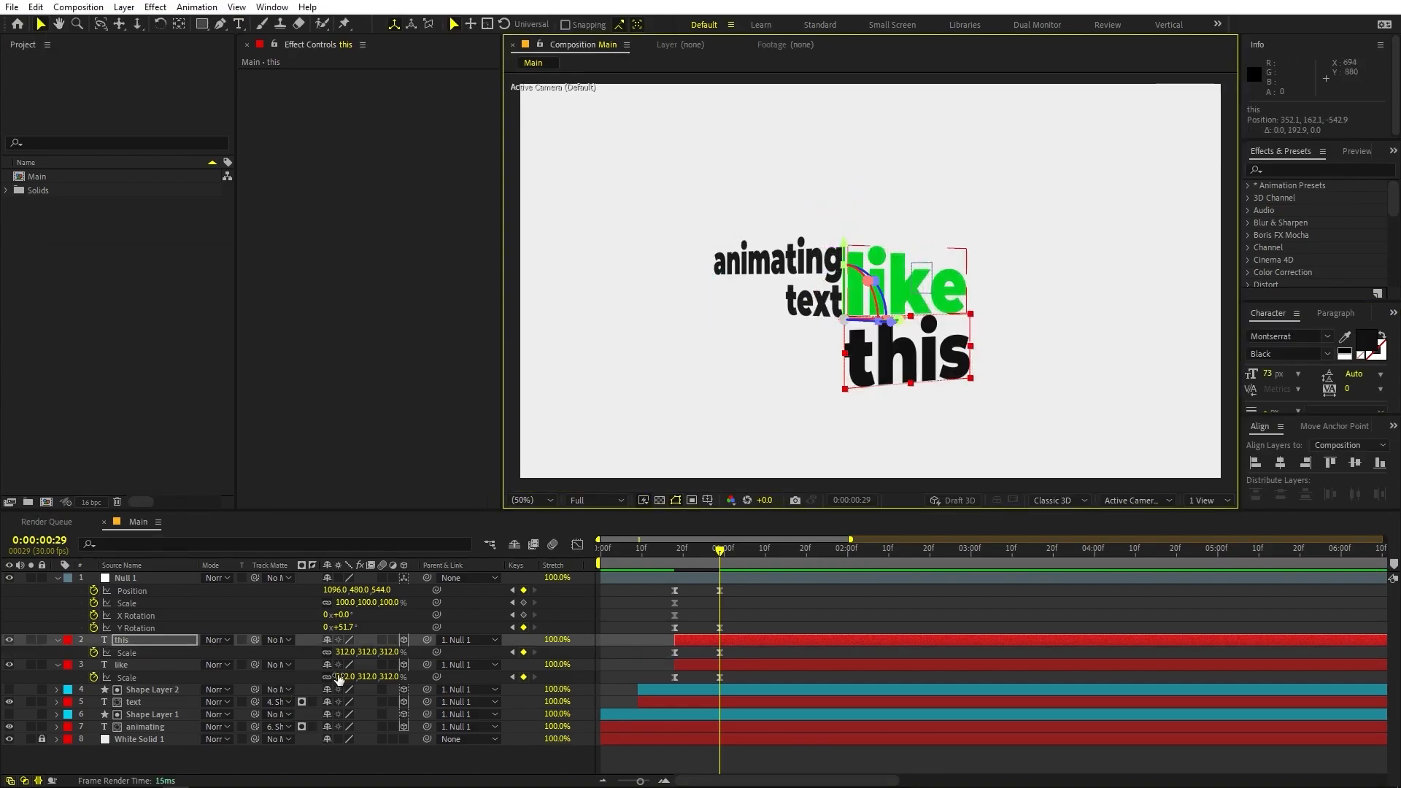
left_click_drag(340, 652, 590, 675)
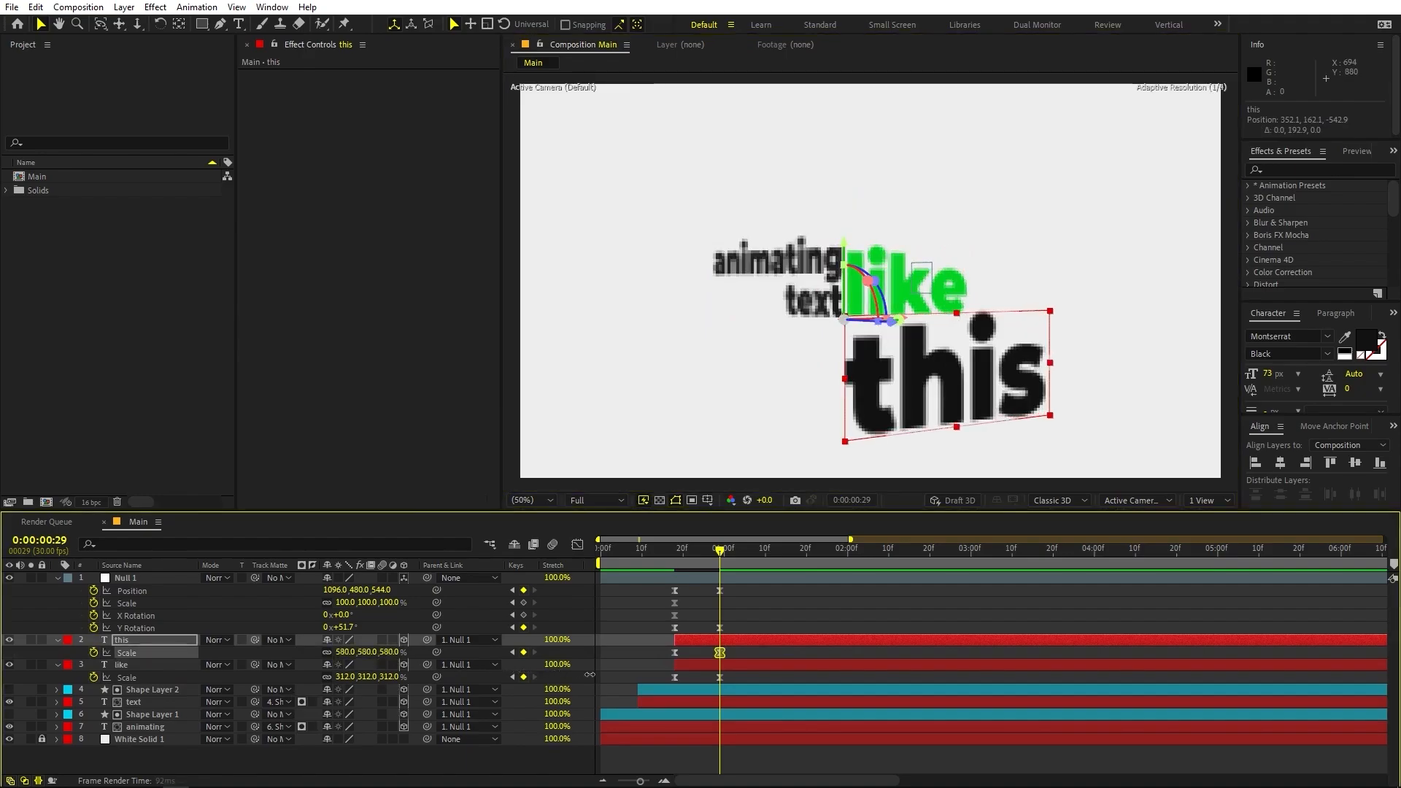
left_click(759, 611)
- Shift the "this" layer to start at about 0:00:00:28, just as "like" finishes scaling in, and preview the animation
left_click_drag(719, 557, 667, 574)
left_click_drag(702, 642, 743, 645)
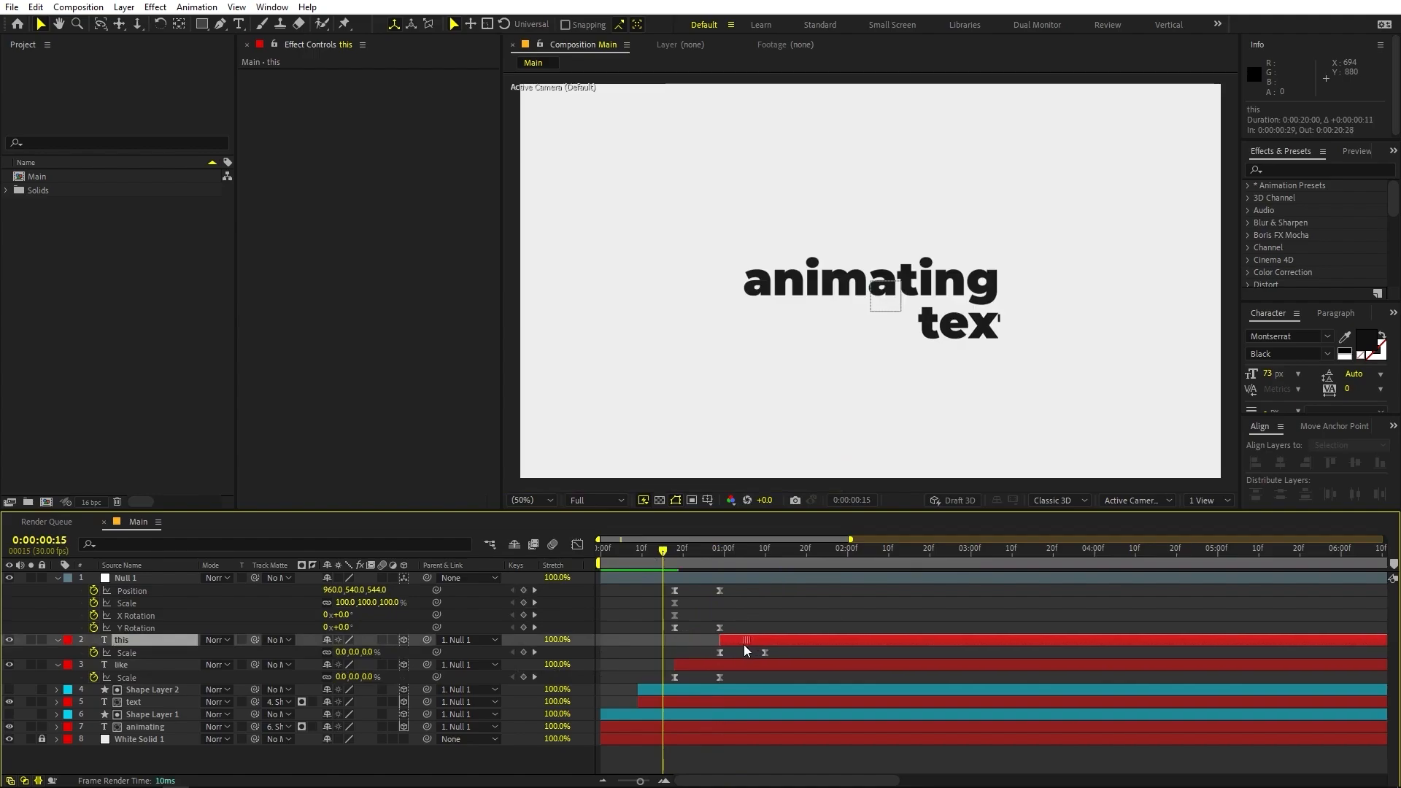
key("space")
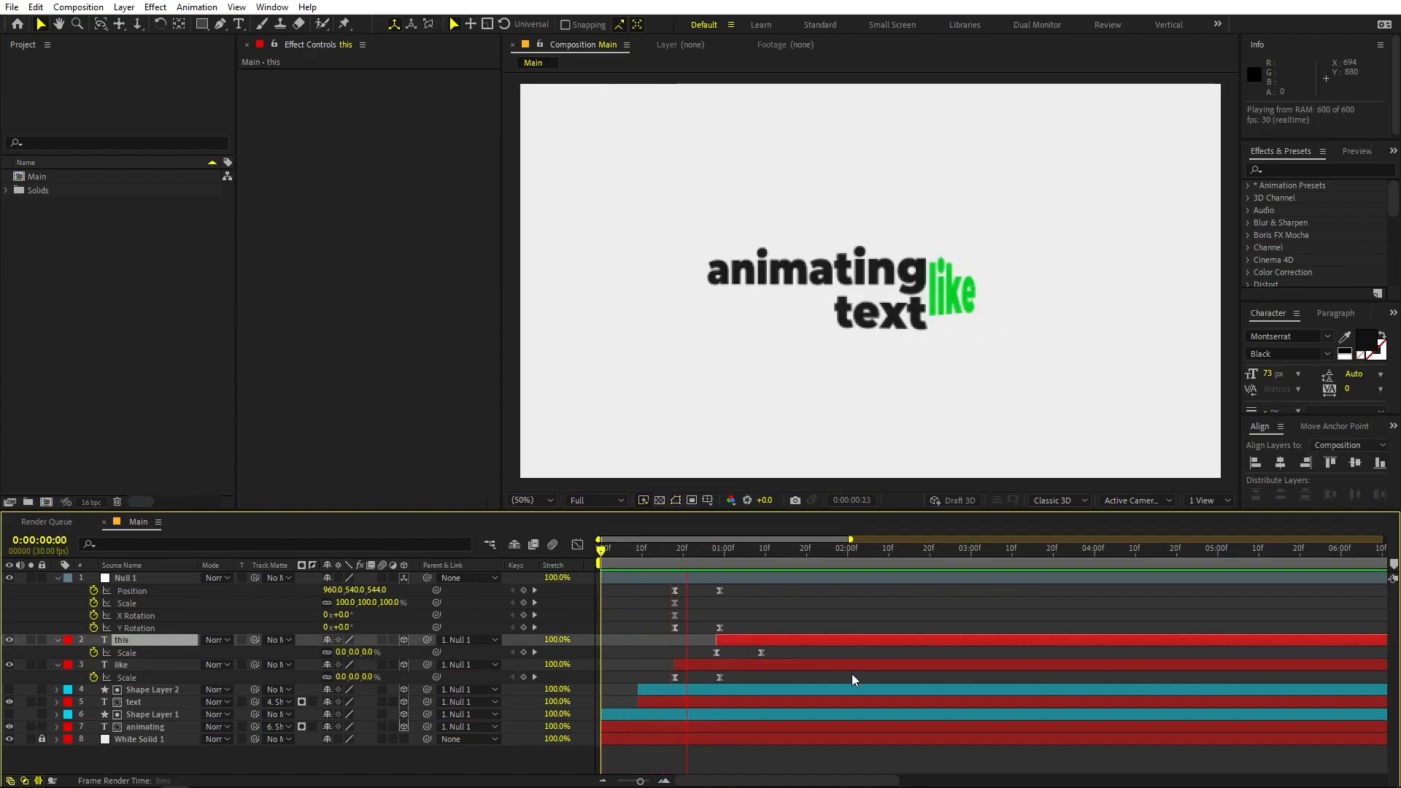
key("space")
- Move the Keys column ahead of the layer labels and add Scale and X Rotation keyframes to the null at 0:00:00:29
left_click_drag(686, 555, 721, 554)
left_click(799, 629)
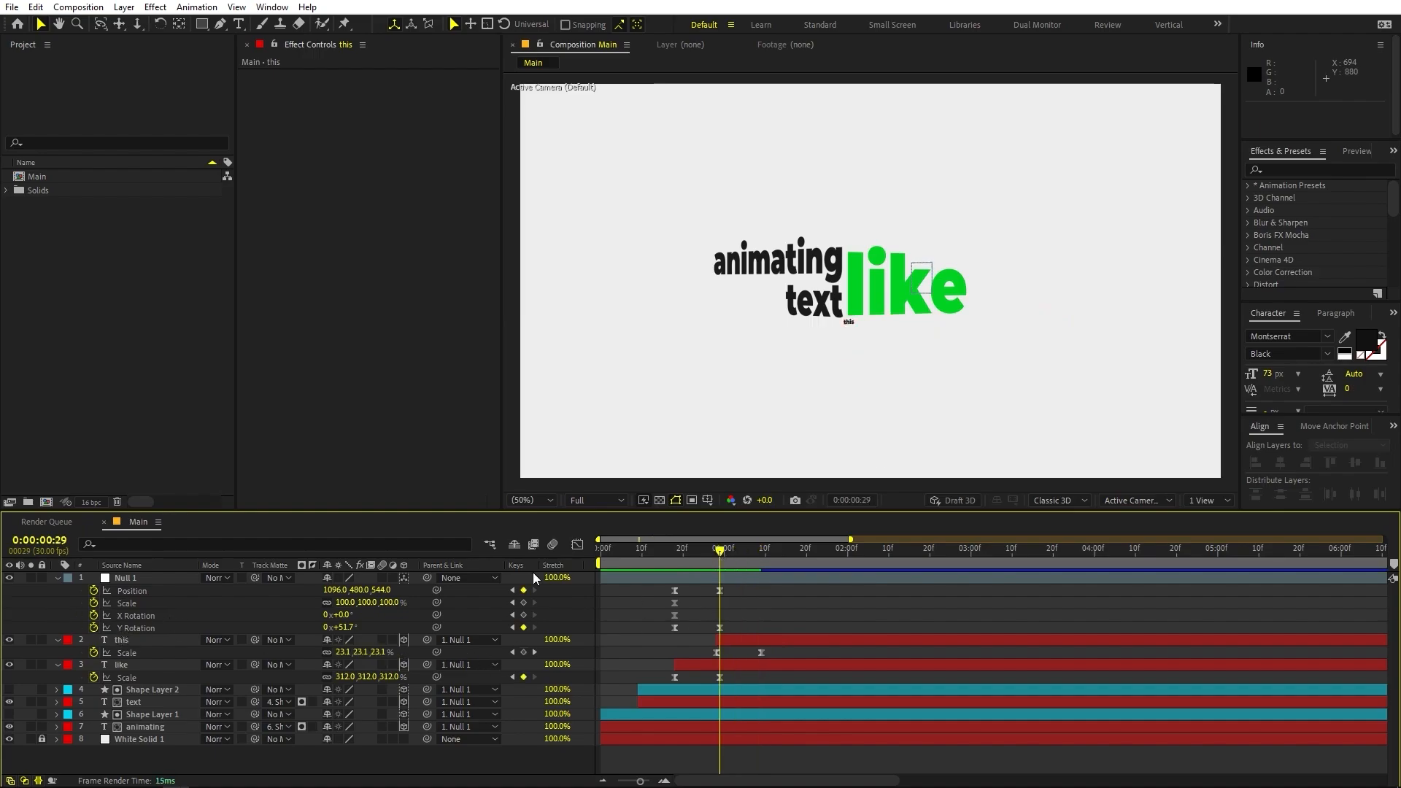
left_click_drag(519, 566, 52, 573)
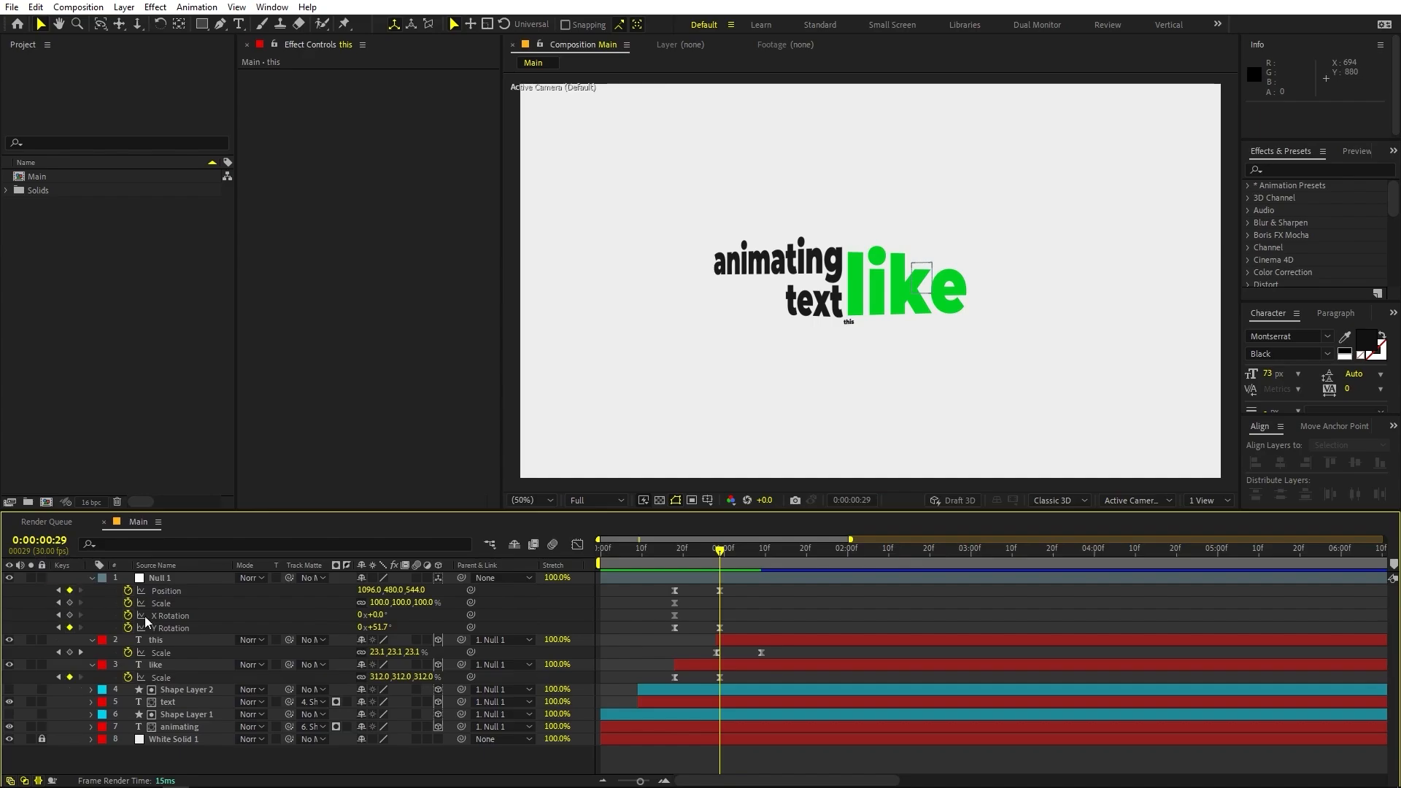
left_click(70, 602)
left_click(70, 616)
- At 0:00:01:09, set the null's X Rotation to -16.9°, Scale to 84.2% and Position to 1047, 435, 544
left_click_drag(724, 558, 761, 560)
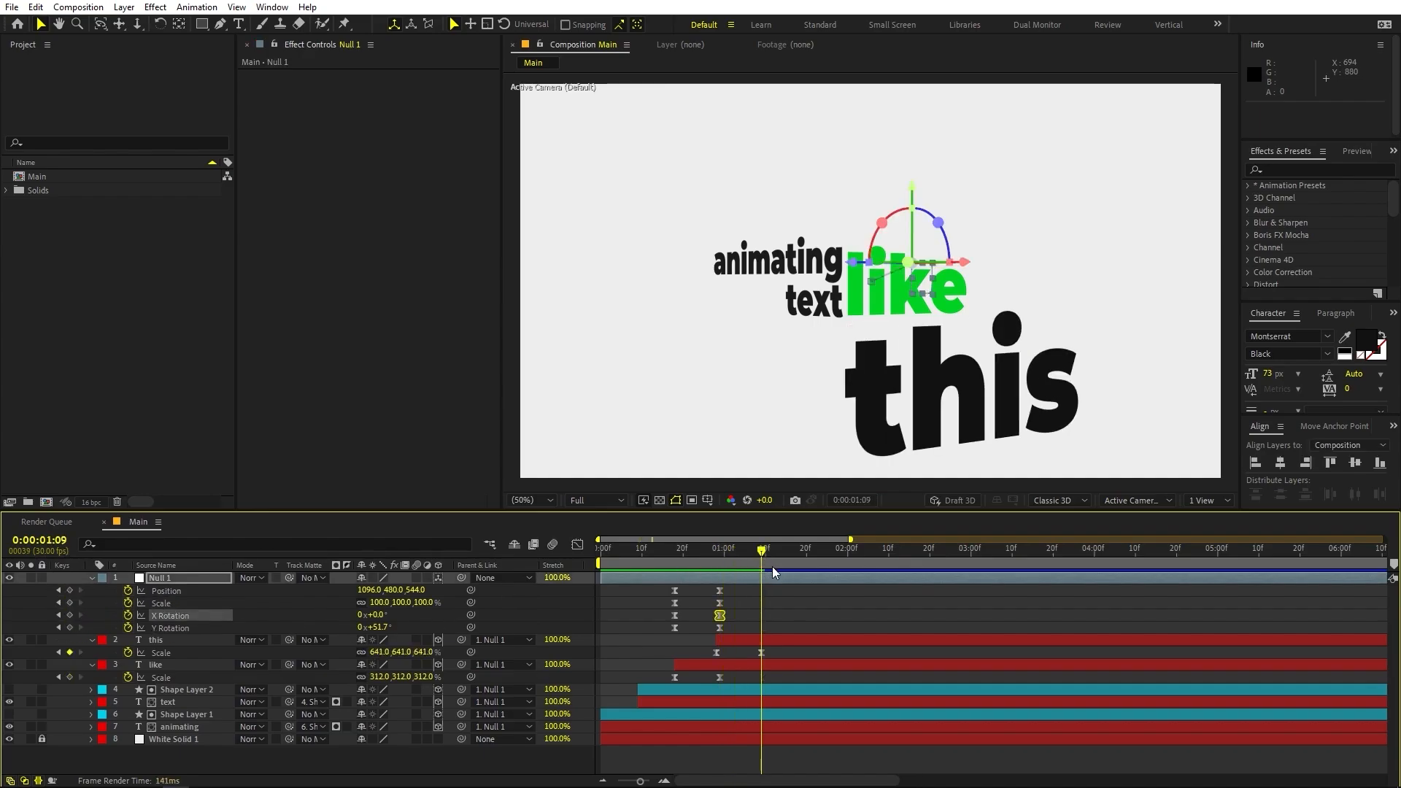
left_click_drag(383, 622, 271, 629)
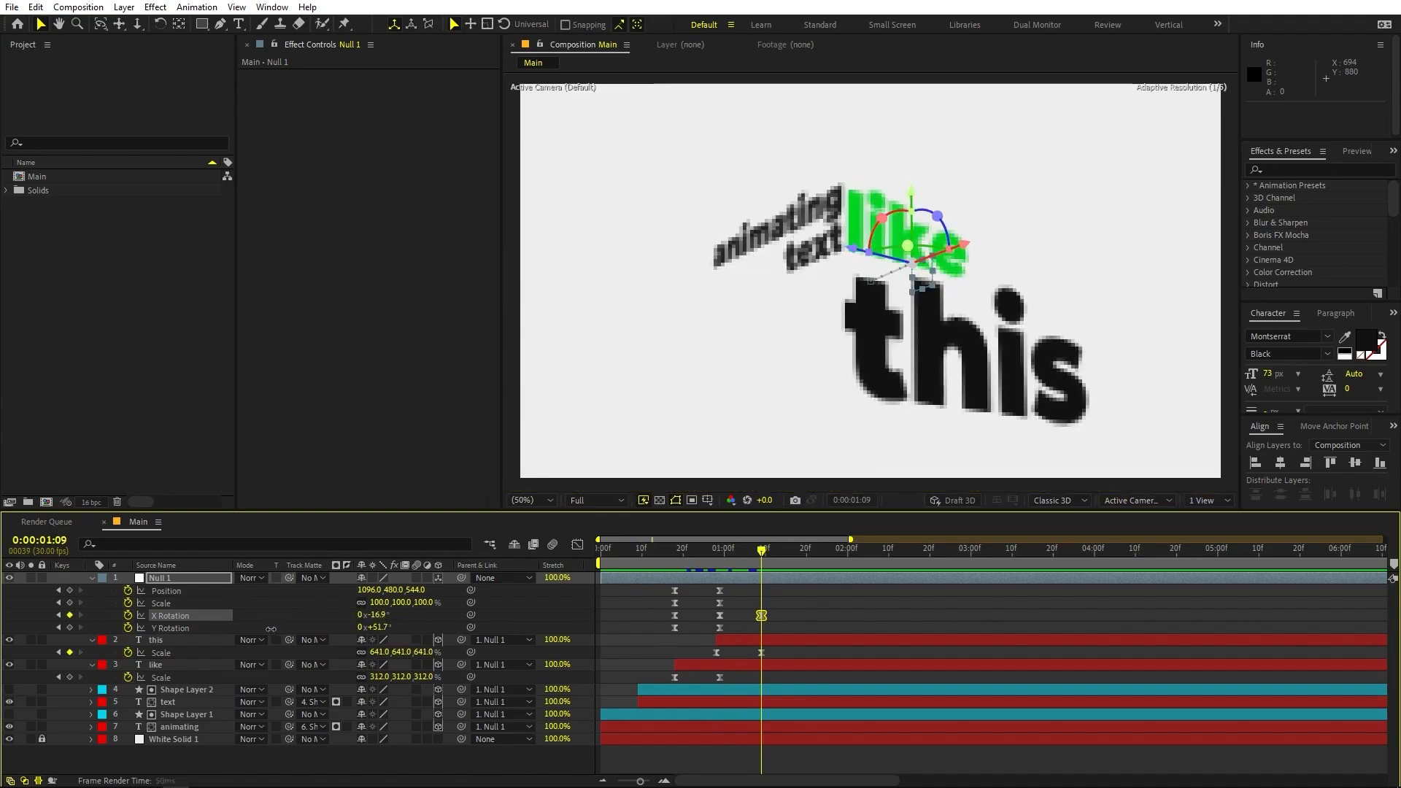
mouse_move(382, 606)
left_mouse_down()
mouse_move(338, 608)
mouse_move(376, 594)
mouse_move(360, 594)
left_mouse_up()
- Ease the null's Position, Scale and X Rotation keyframes, smooth the speed curve of the second move to peak midway, and preview the result
left_click_drag(792, 588, 712, 617)
left_click(577, 544)
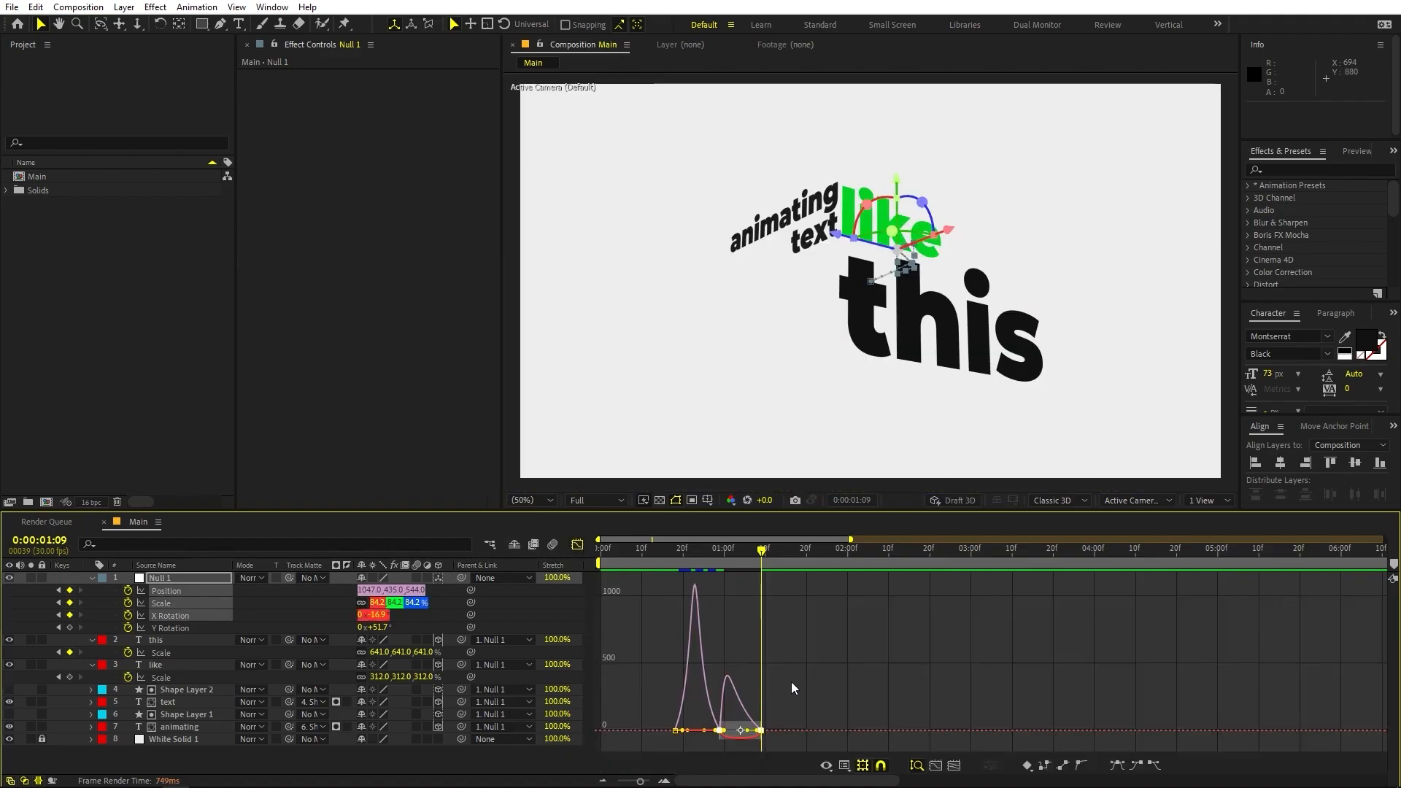
left_click_drag(840, 699, 664, 739)
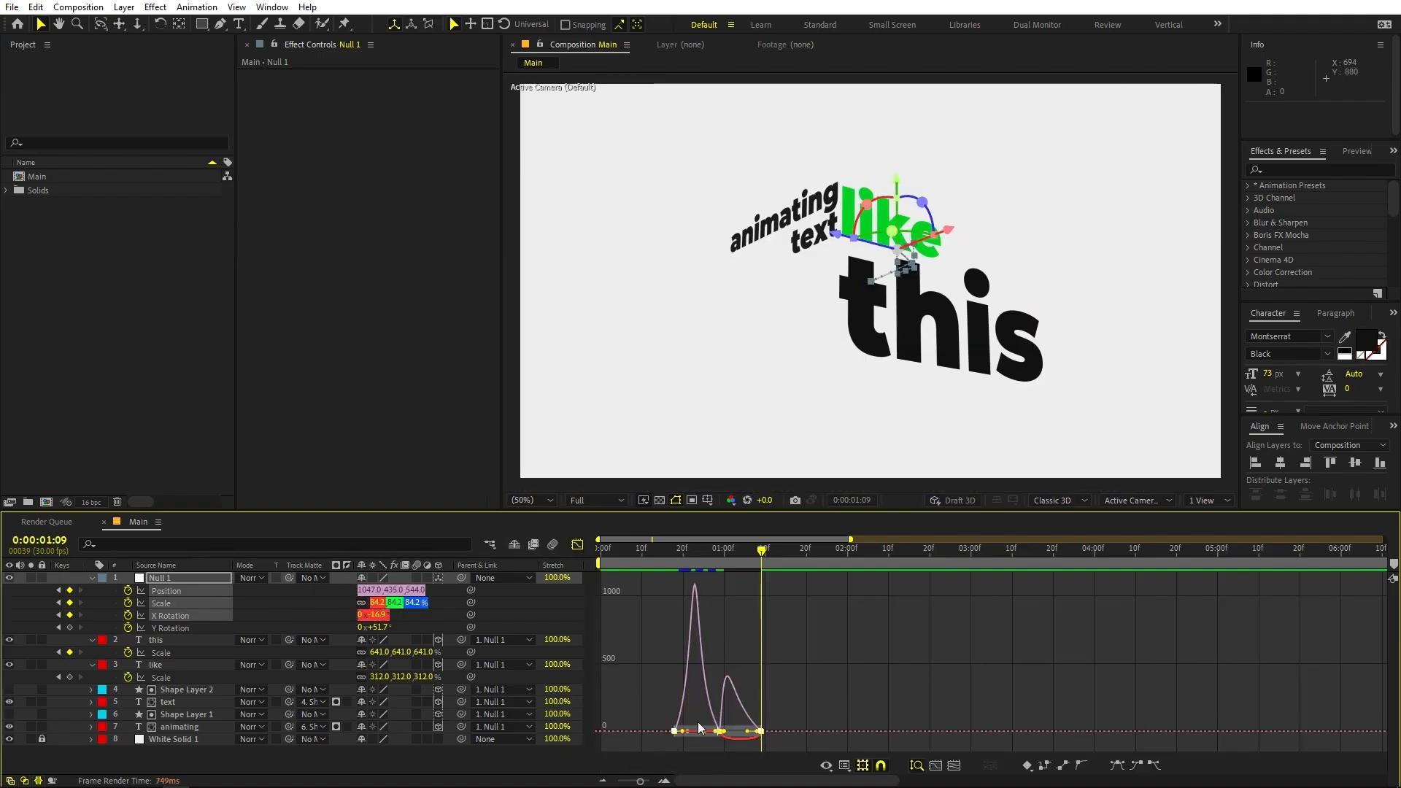
scroll(742, 699, "up", 4)
mouse_move(884, 682)
left_mouse_down()
mouse_move(781, 727)
mouse_move(753, 715)
left_mouse_up()
key("F9")
mouse_move(677, 688)
left_mouse_down()
mouse_move(637, 715)
mouse_move(699, 711)
left_mouse_up()
key("space")
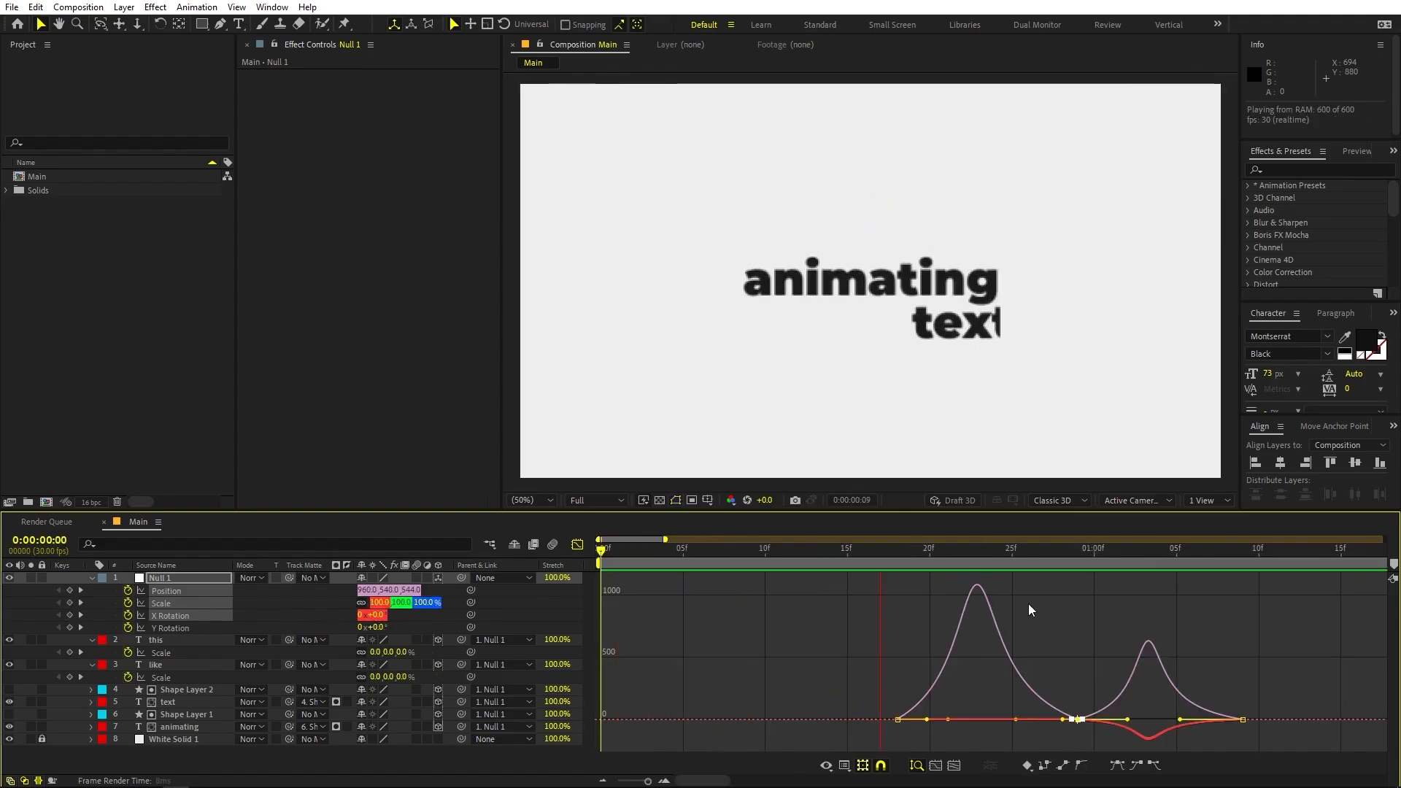
key("space")
left_click(578, 545)
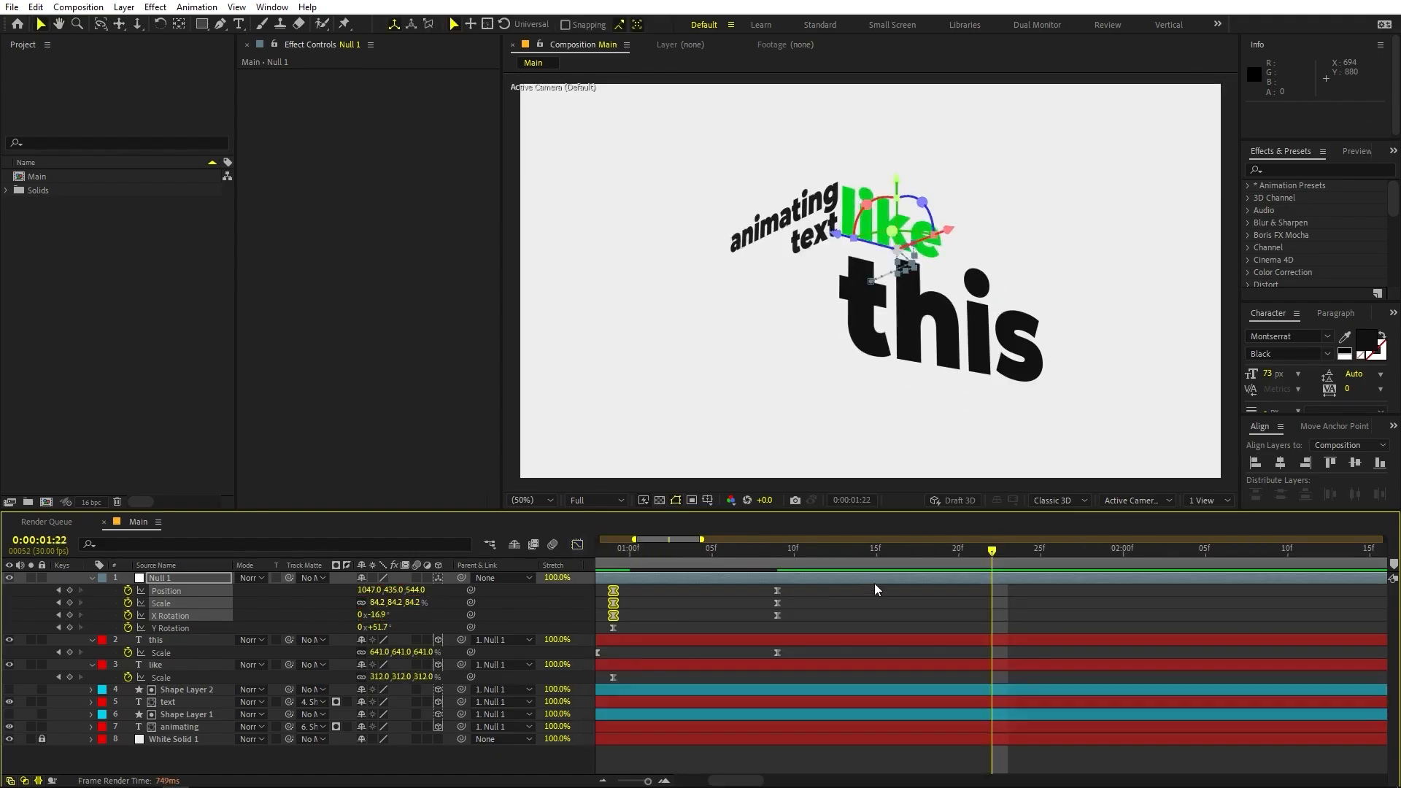
- Duplicate the "this" layer, shift the copy to start at 0:00:01:09 and change its text to "can be"
scroll(874, 584, "down", 5)
scroll(654, 565, "up", 5)
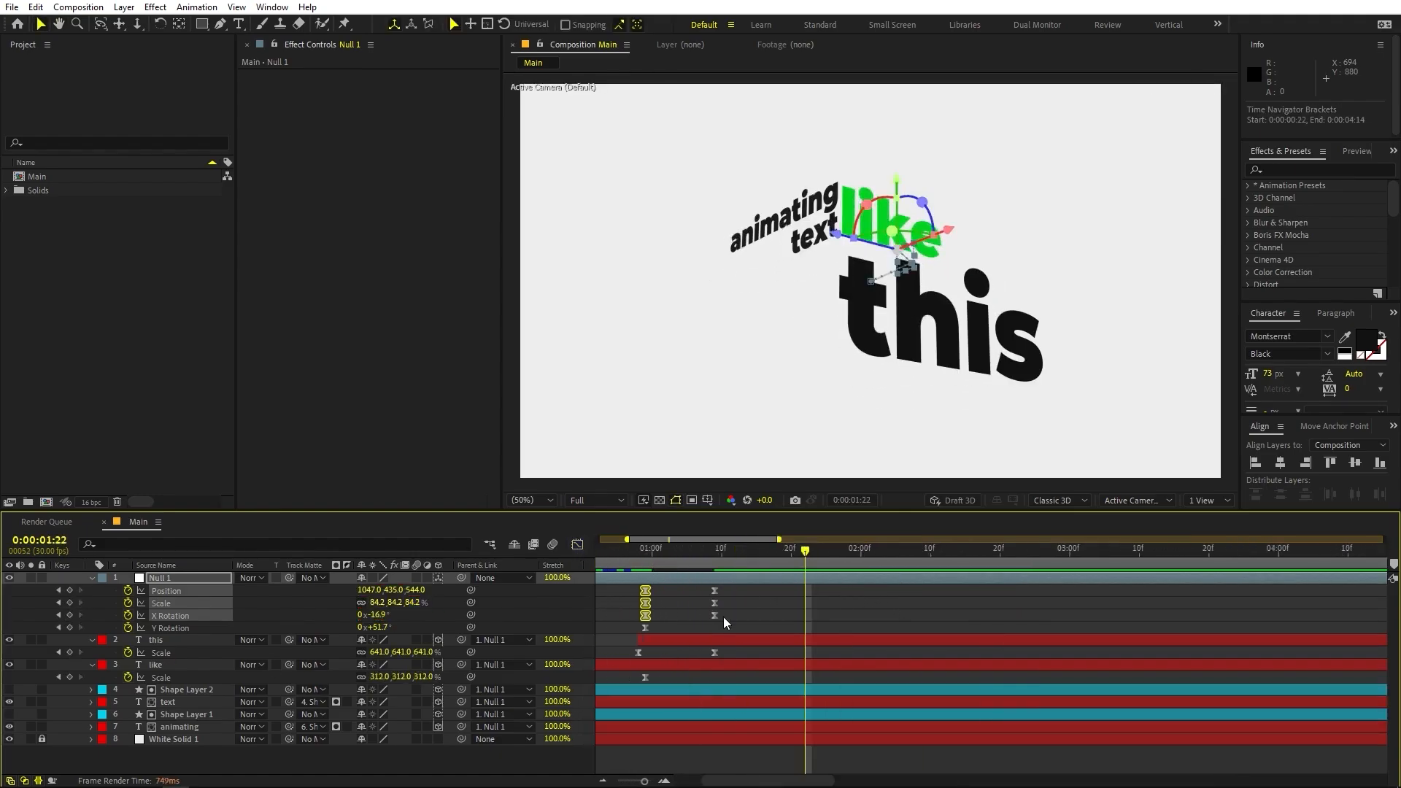
left_click(799, 646)
left_click(702, 639)
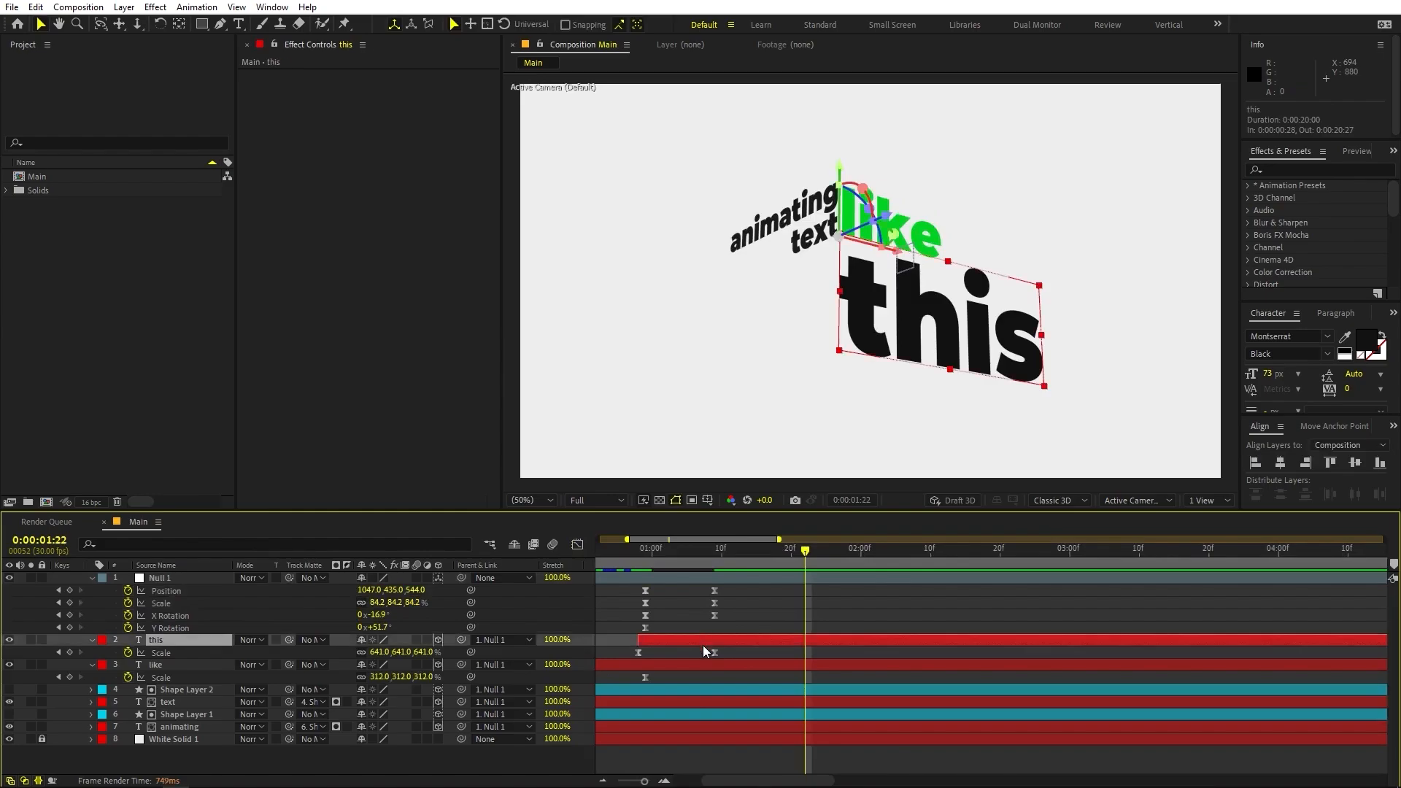
key("ctrl+d")
left_click_drag(702, 642, 772, 642)
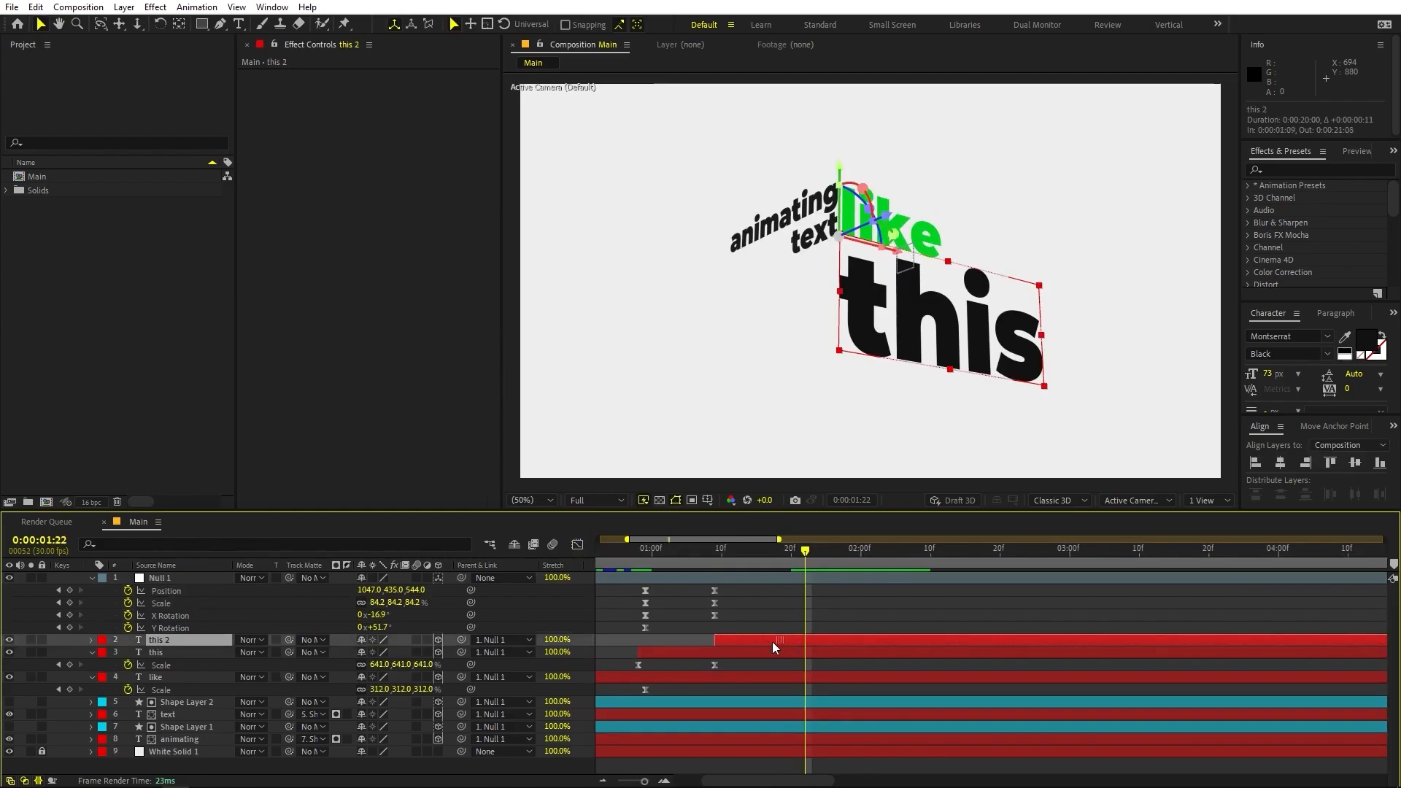
double_click(769, 639)
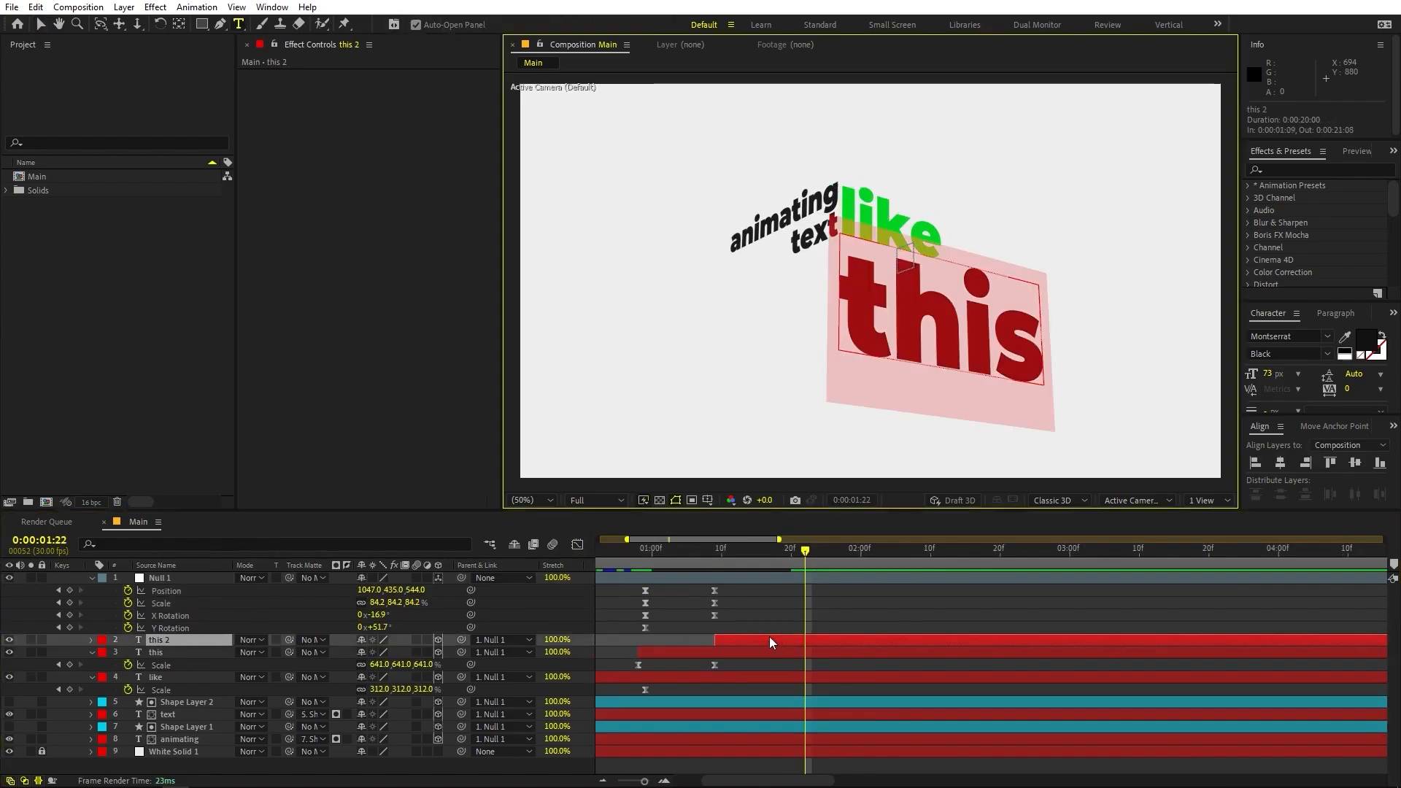
type("can be")
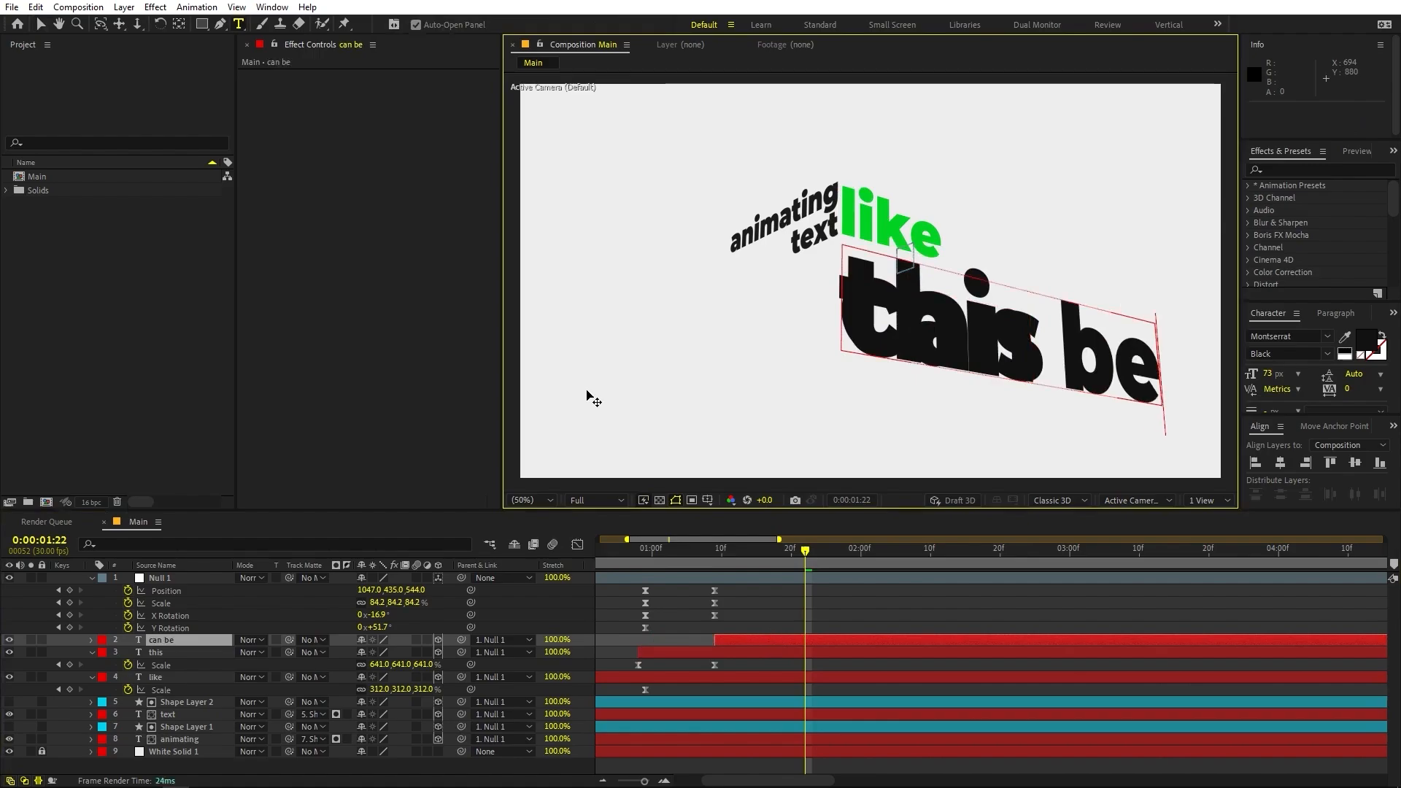
left_click(40, 24)
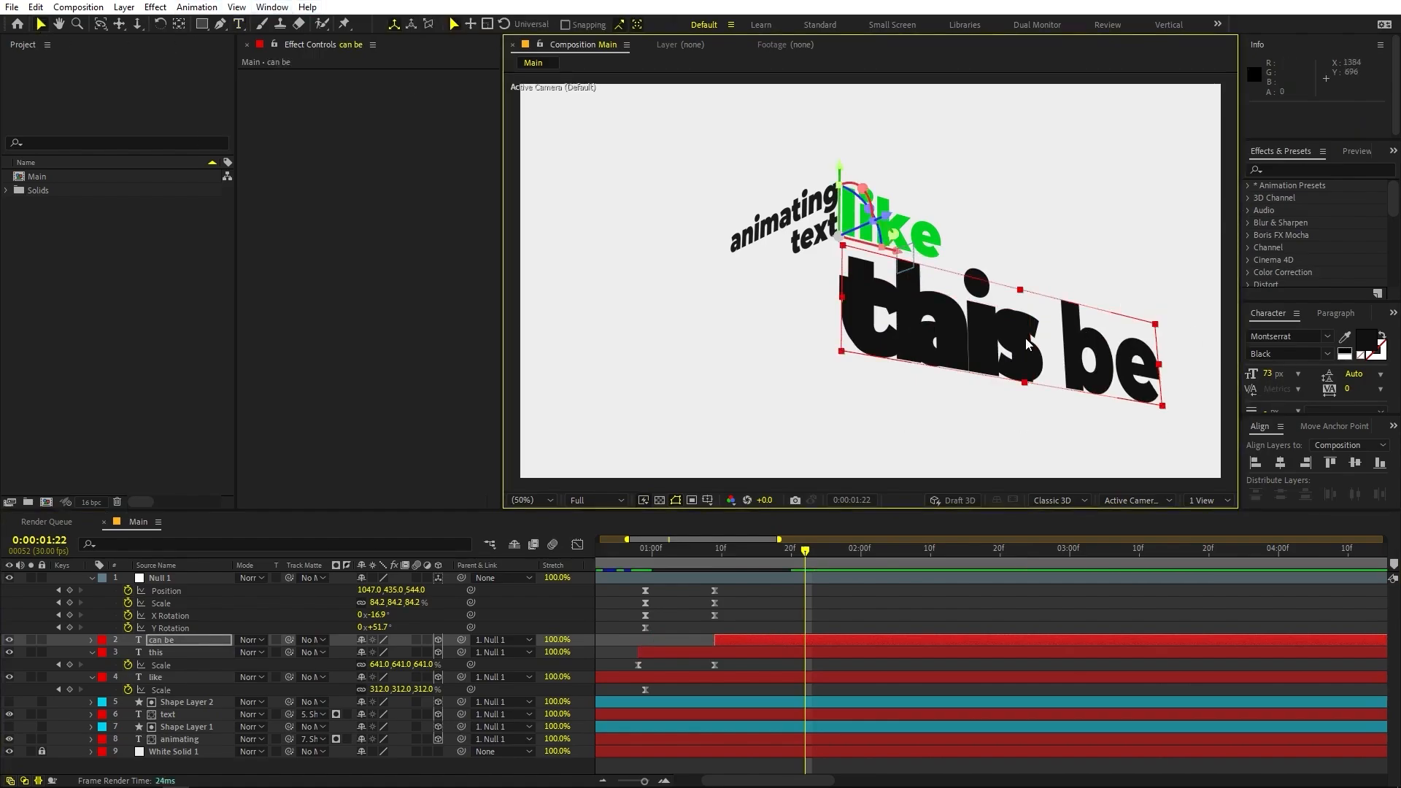
- Move "can be" straight down to 352.1, 487.6, -542.9 so it sits beneath "this", and preview the animation
left_click_drag(840, 172, 842, 269)
left_click(760, 624)
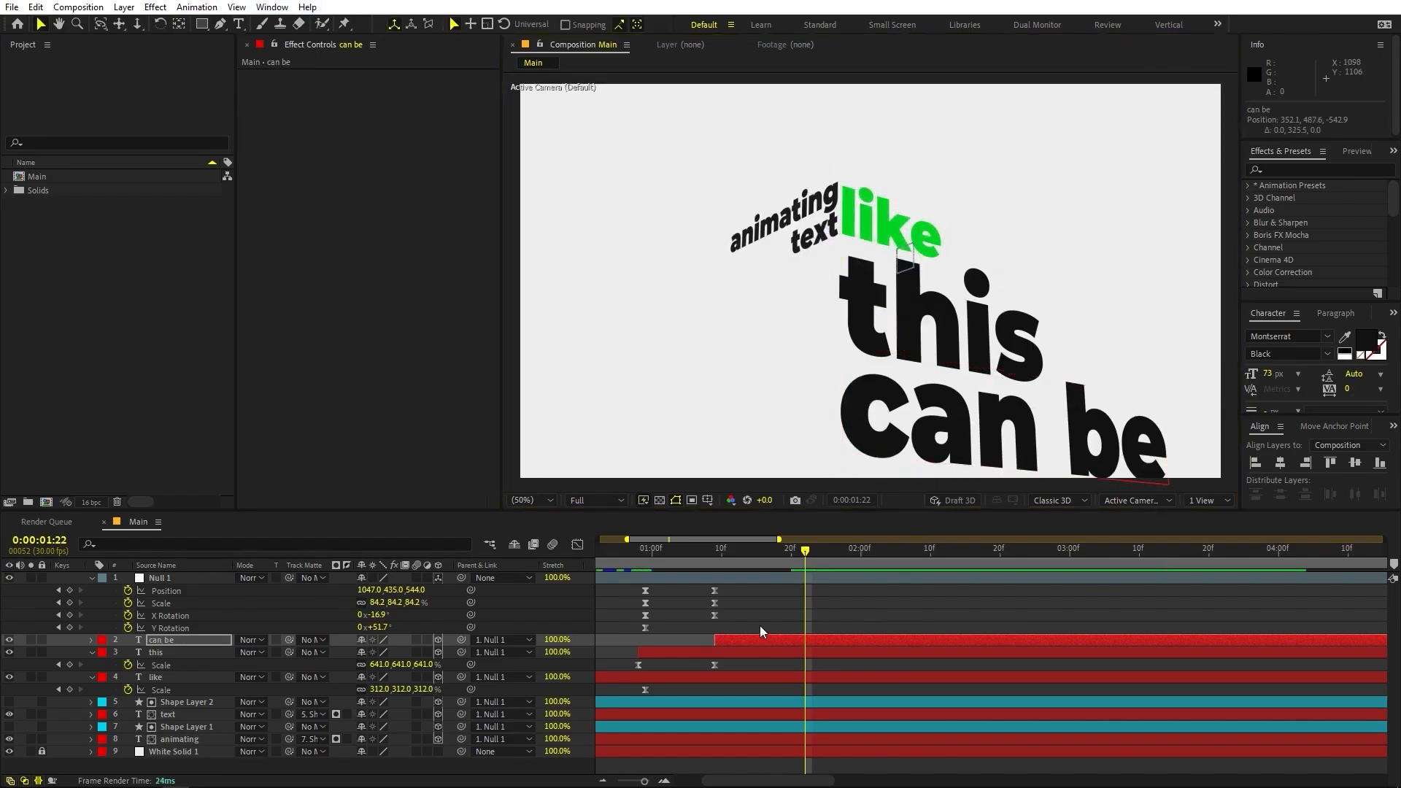
left_click(701, 558)
key("space")
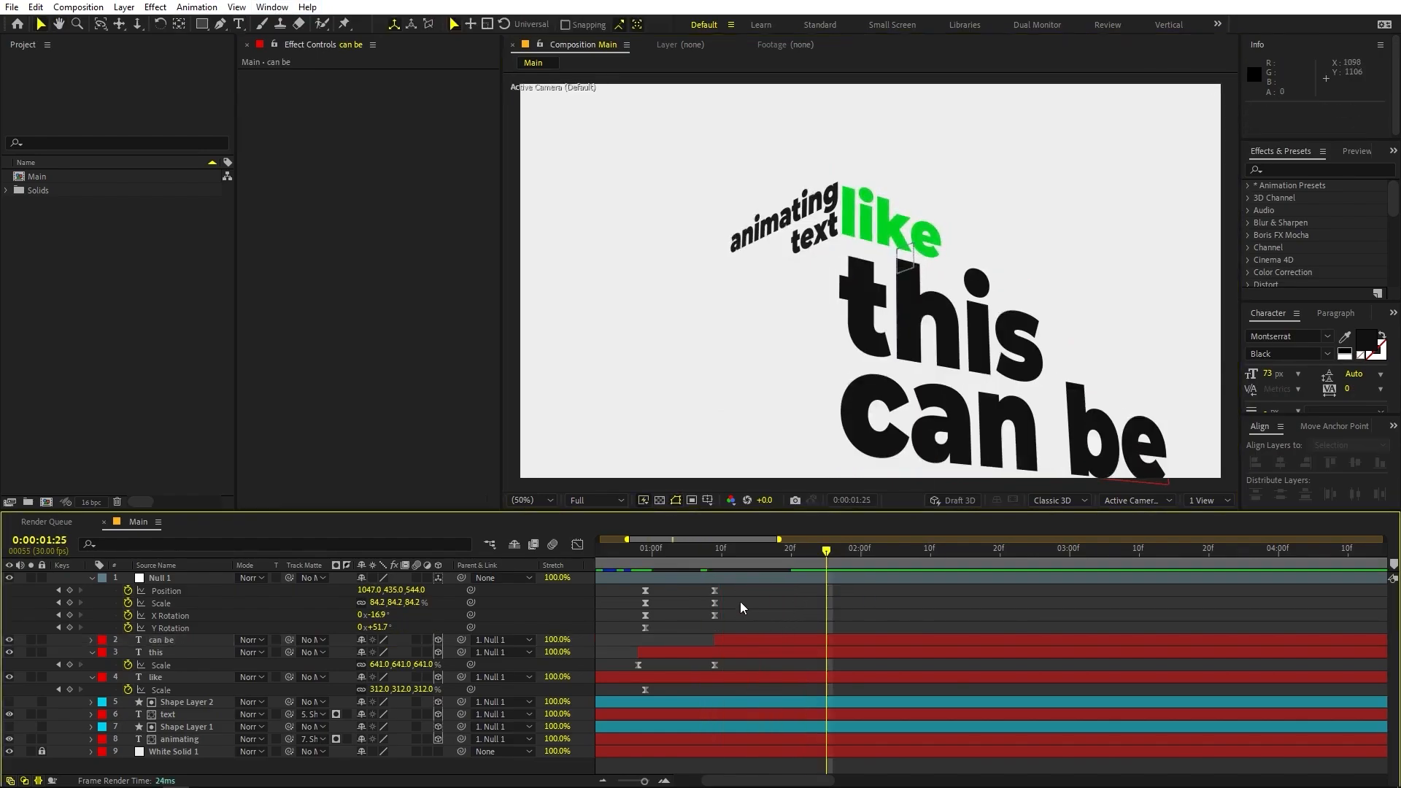
- At 0:00:01:21 set the null's Position to 946, 245, 544, Scale 71.9%, X Rotation -24.6° and Y Rotation 64.3°, holding Y Rotation until 0:00:01:09
left_click(799, 569)
left_click(811, 578)
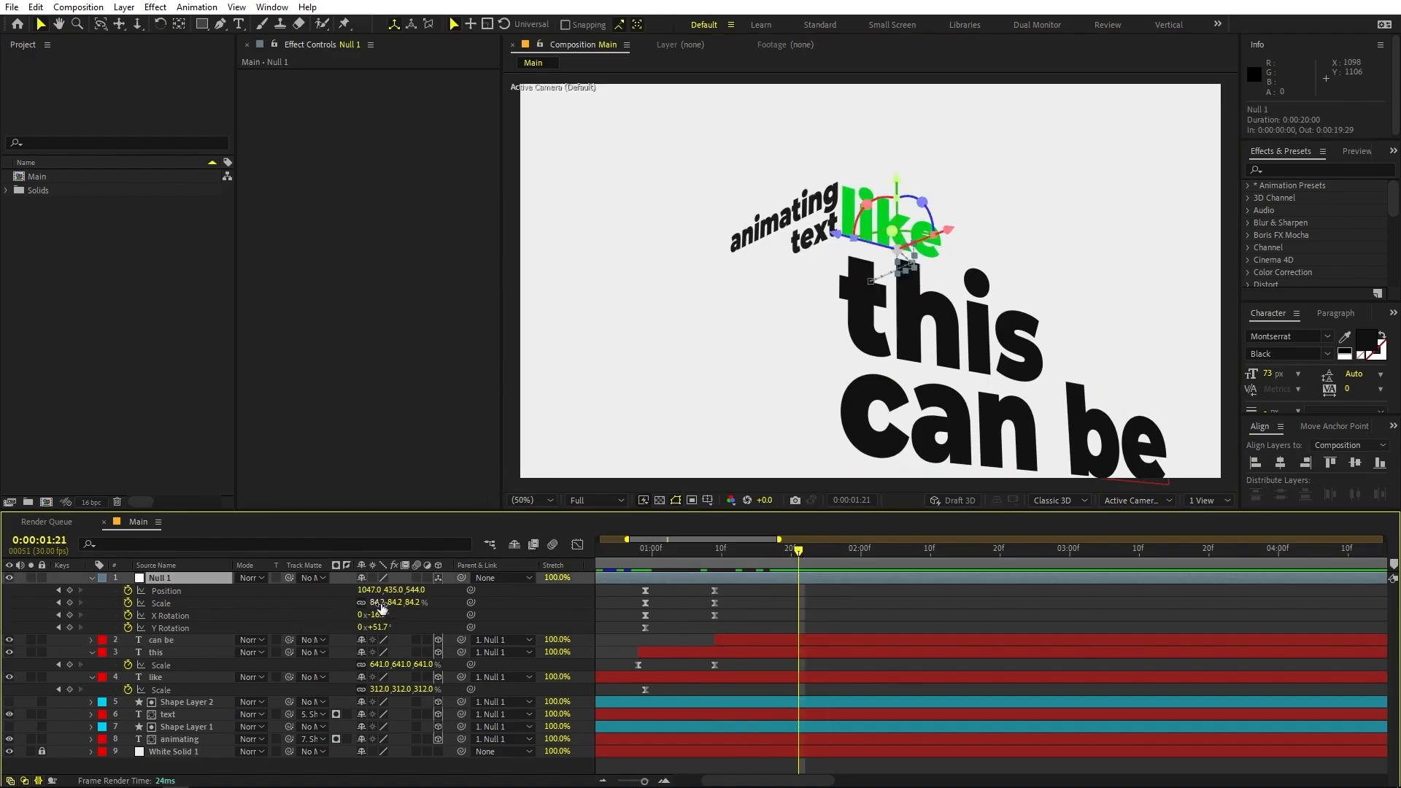
left_click_drag(381, 607, 300, 612)
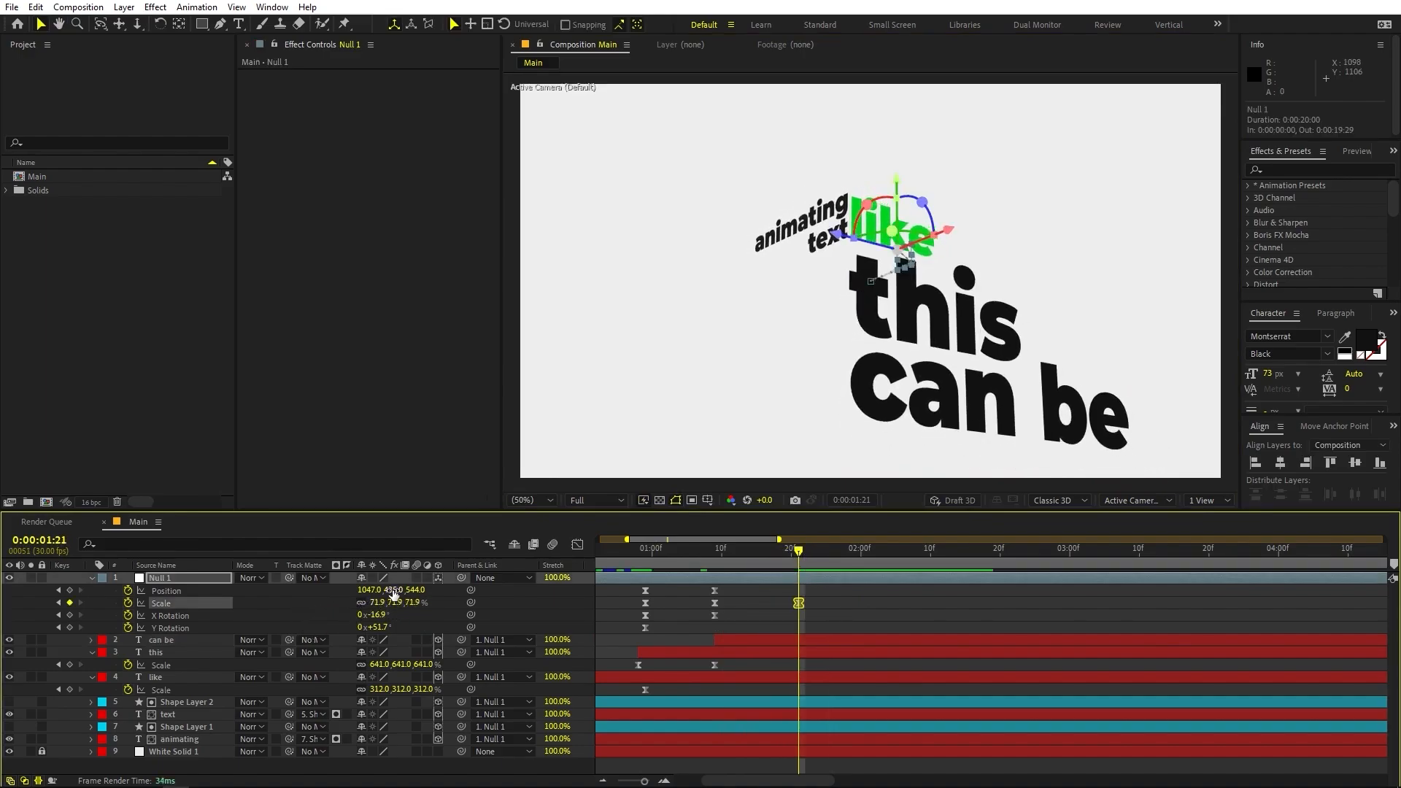
left_click_drag(394, 592, 474, 630)
key("j")
left_click_drag(677, 624, 626, 629)
key("ctrl+v")
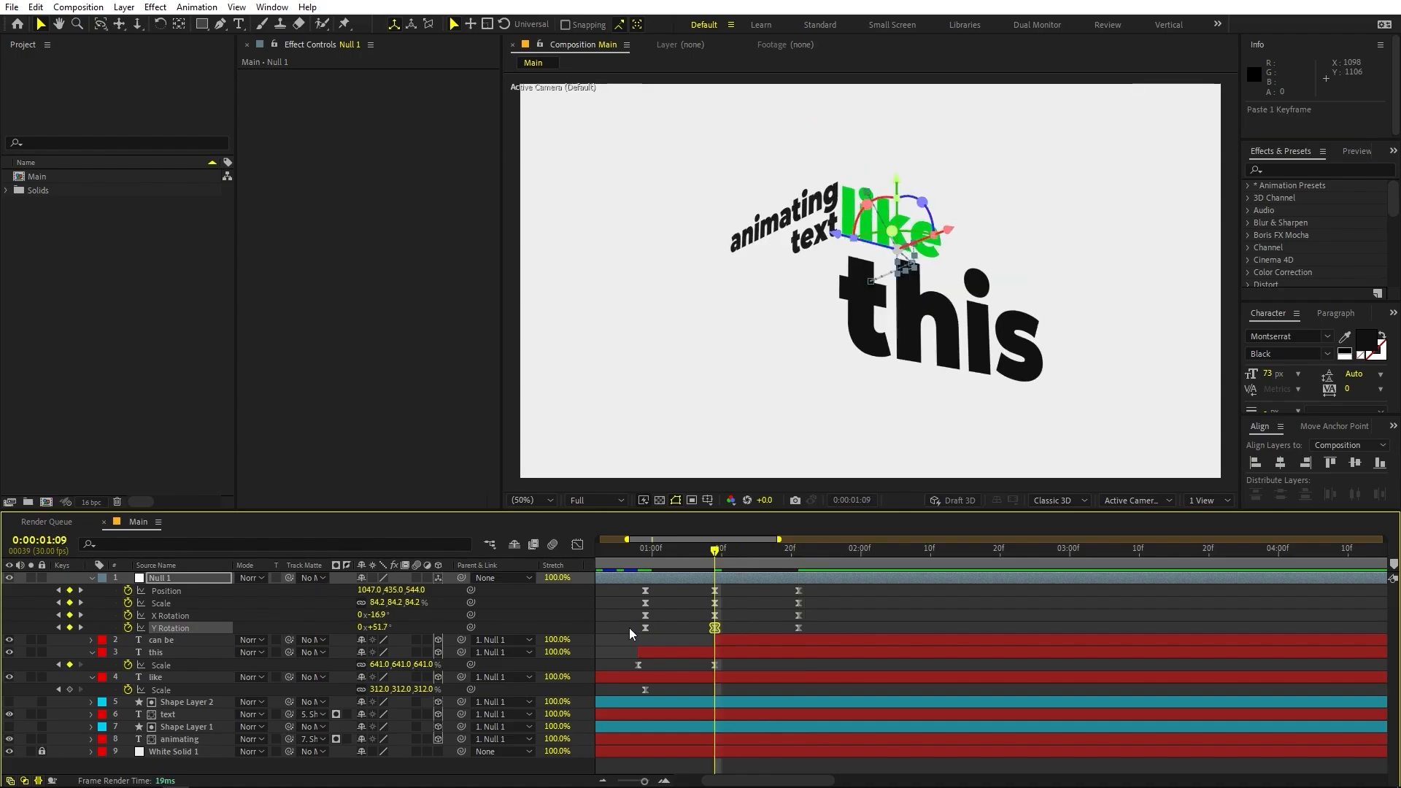
- Ease the null's keyframes for the "can be" move, sharpen their speed curve to peak midway, and preview from the start
left_click(643, 551)
left_click_drag(644, 552, 707, 637)
left_click(577, 544)
left_click_drag(876, 648, 763, 733)
key("F9")
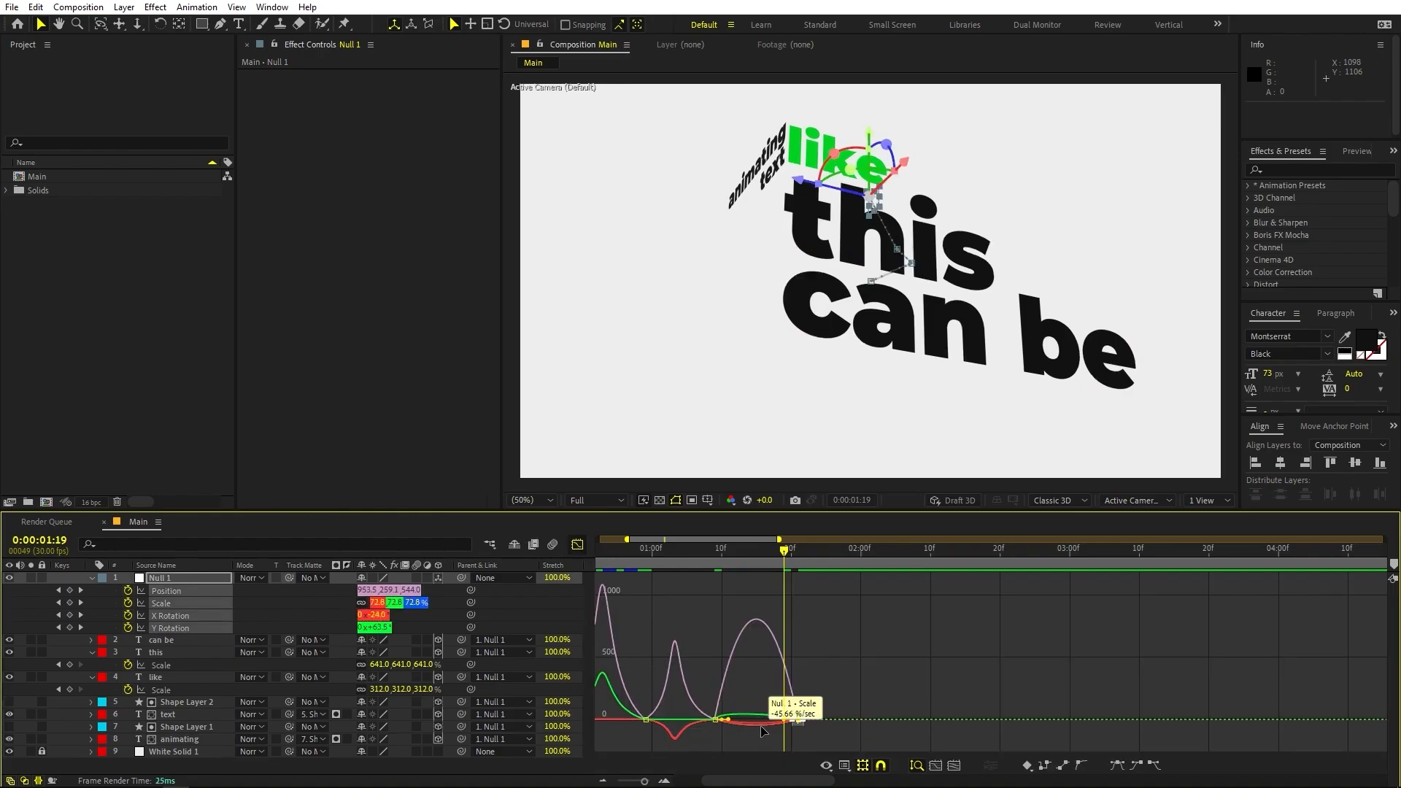
scroll(763, 733, "up", 2)
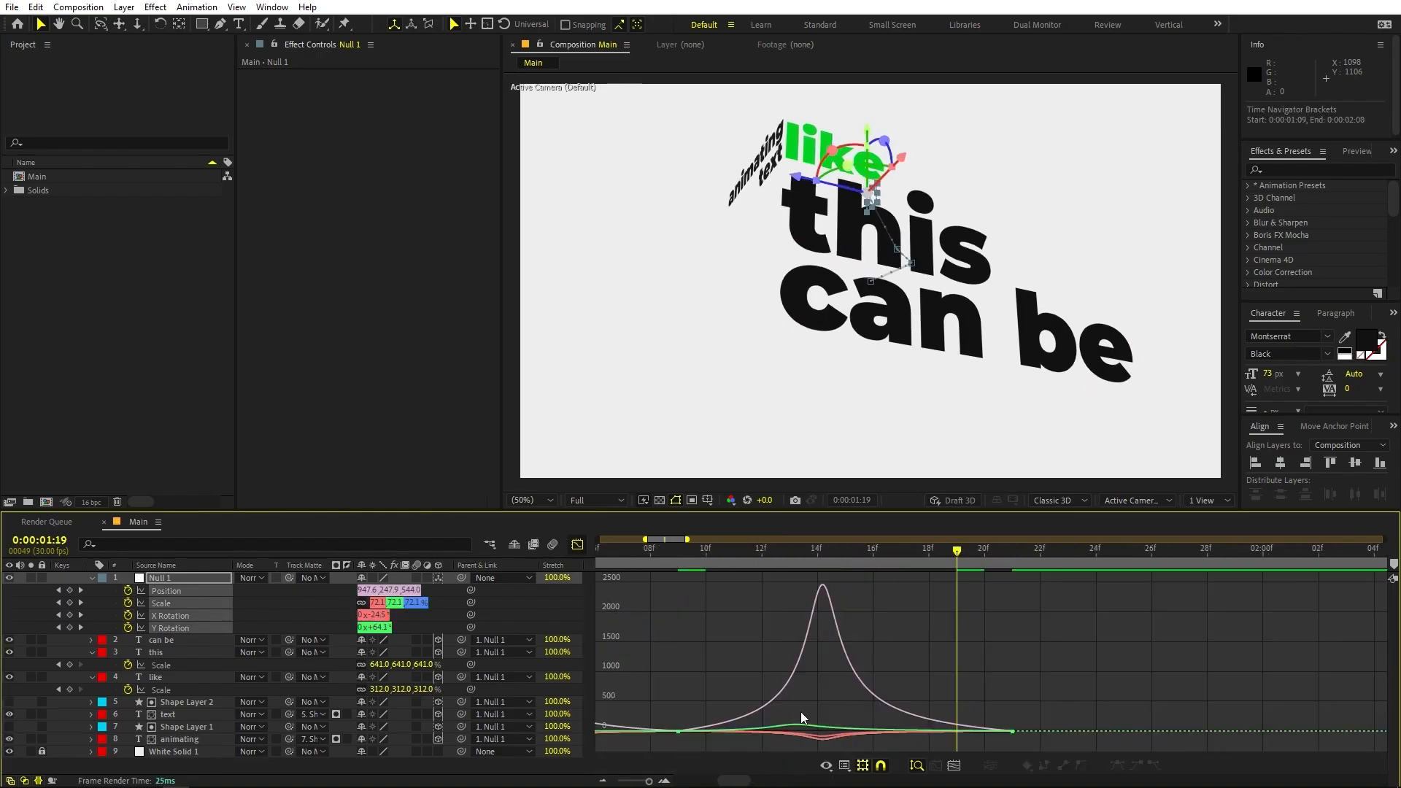
left_click(799, 729)
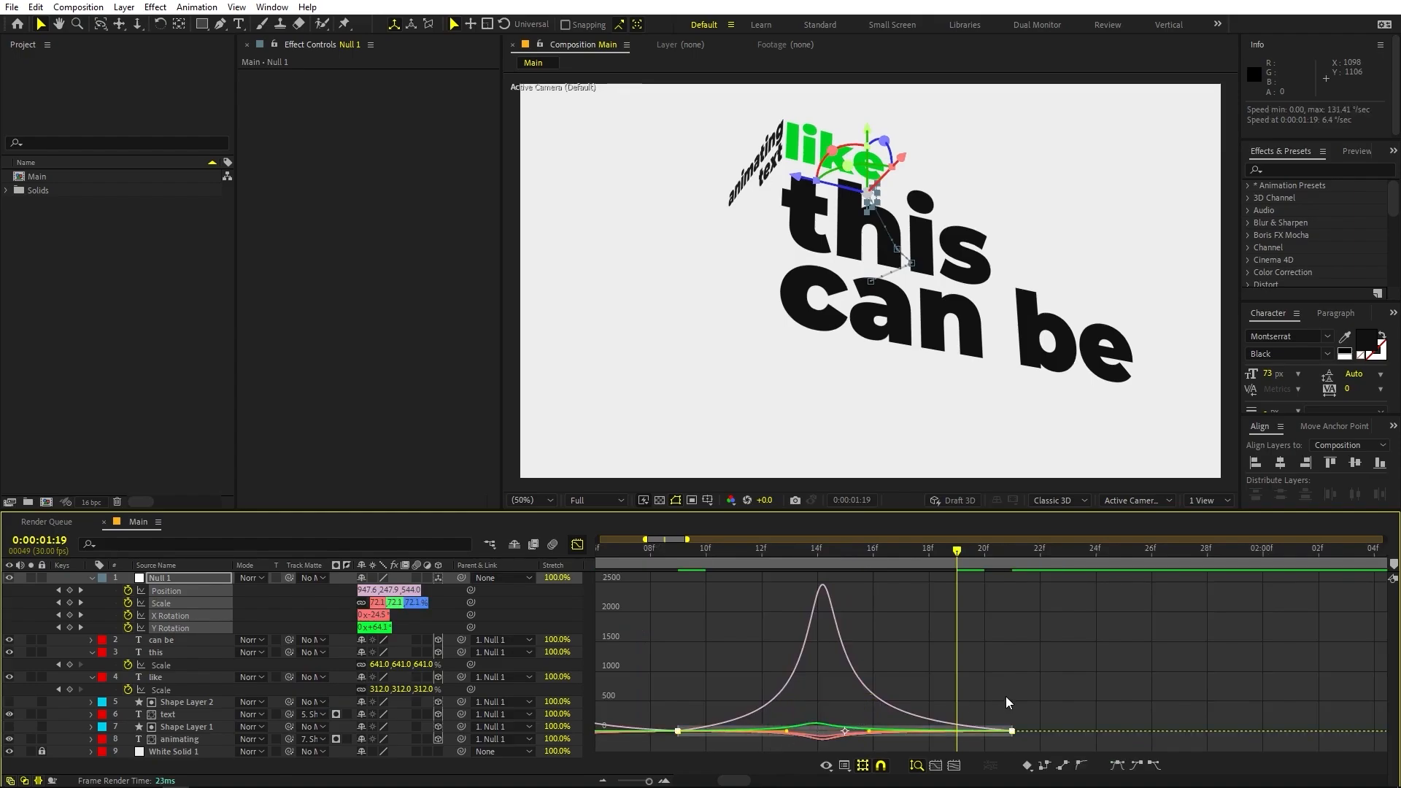
scroll(1006, 697, "down", 3)
scroll(991, 696, "down", 3)
left_click(577, 544)
left_click(818, 611)
key("Home")
key("space")
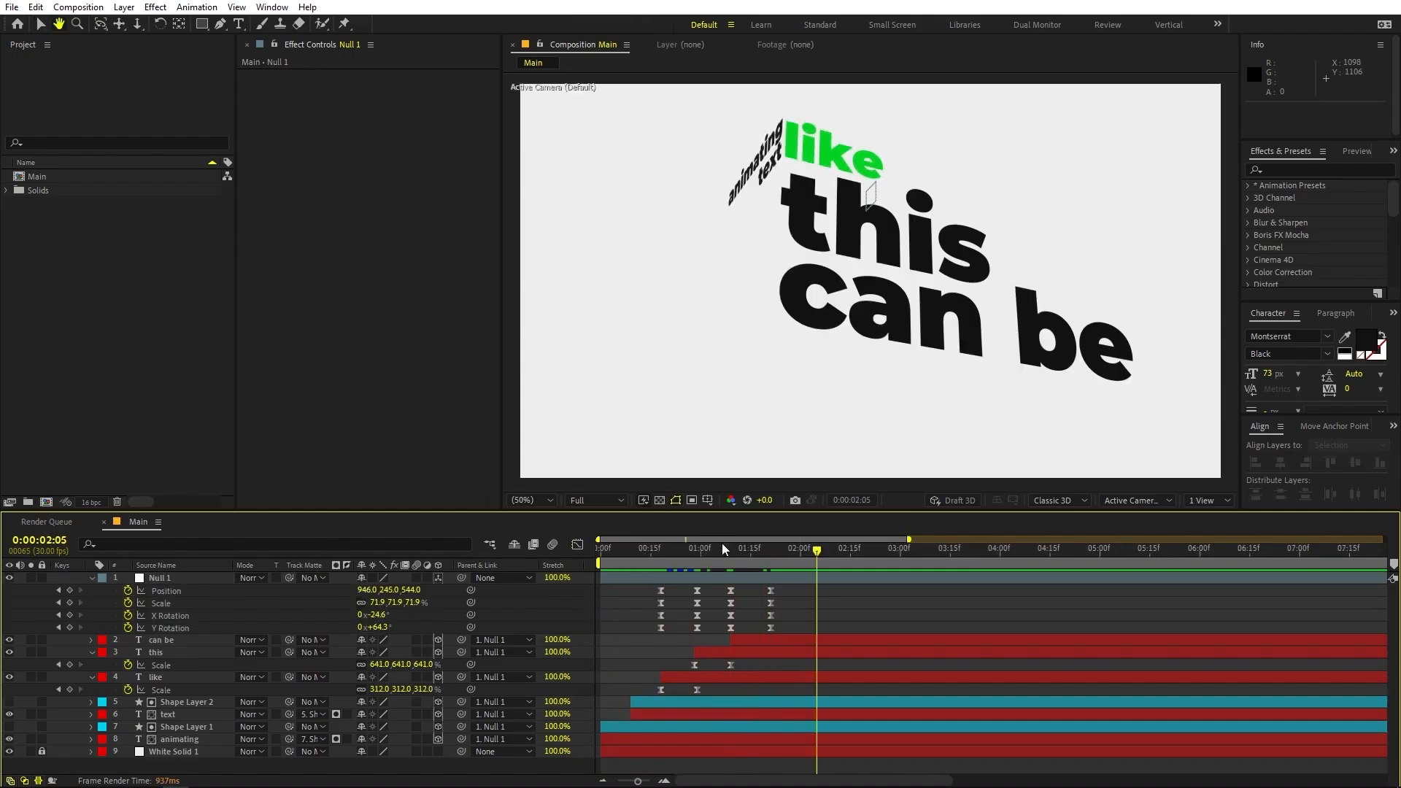
- Delay the null's last keyframes and the end Scale keyframe of "can be" to 0:00:01:25, and preview the slower move
left_click_drag(721, 543, 785, 633)
left_click(785, 636)
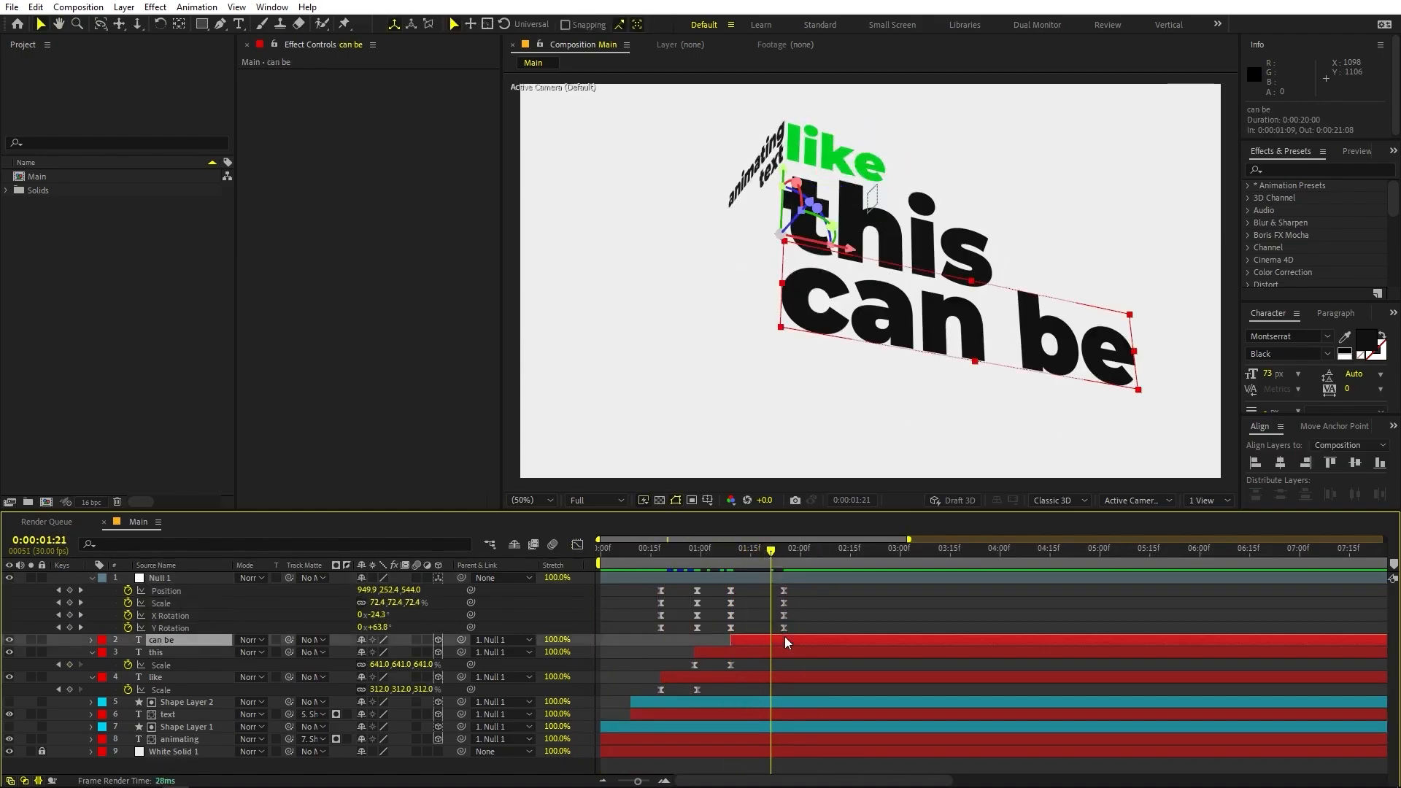
key("s")
left_click_drag(768, 652, 783, 652)
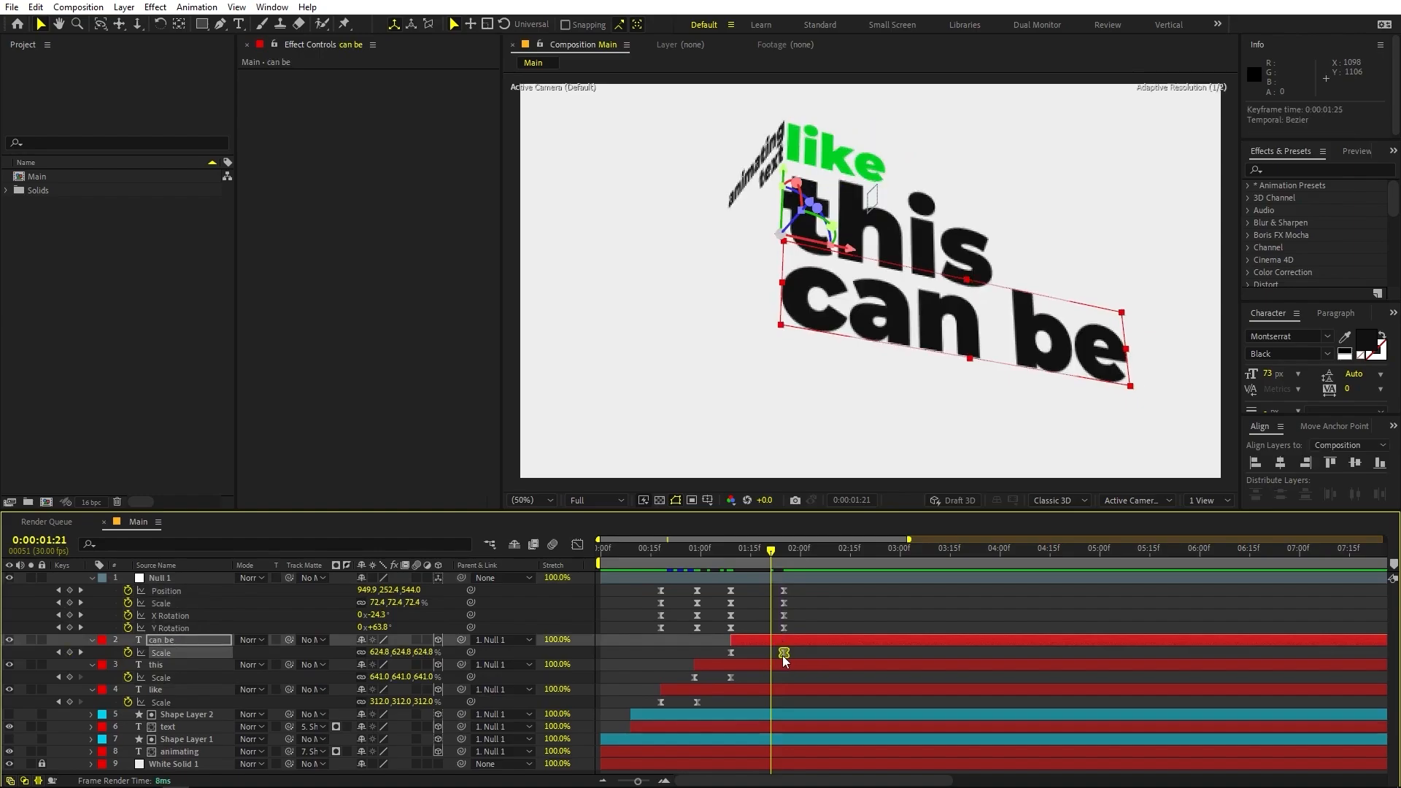
key("space")
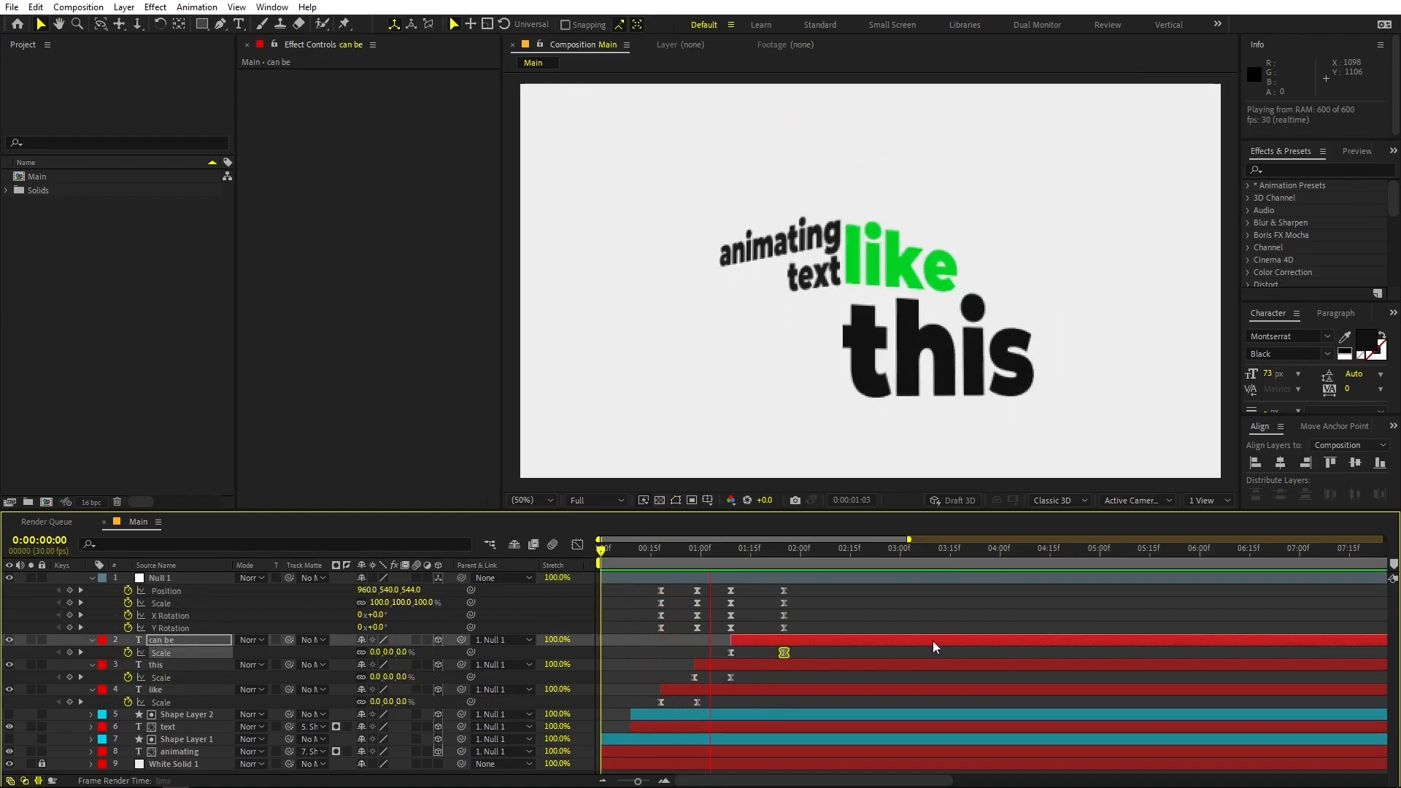
- At 0:00:01:25, duplicate "can be", set the copy's Y Rotation to 0° and move it along X to -1392.2, 487.6, -542.9
left_click_drag(819, 556, 804, 556)
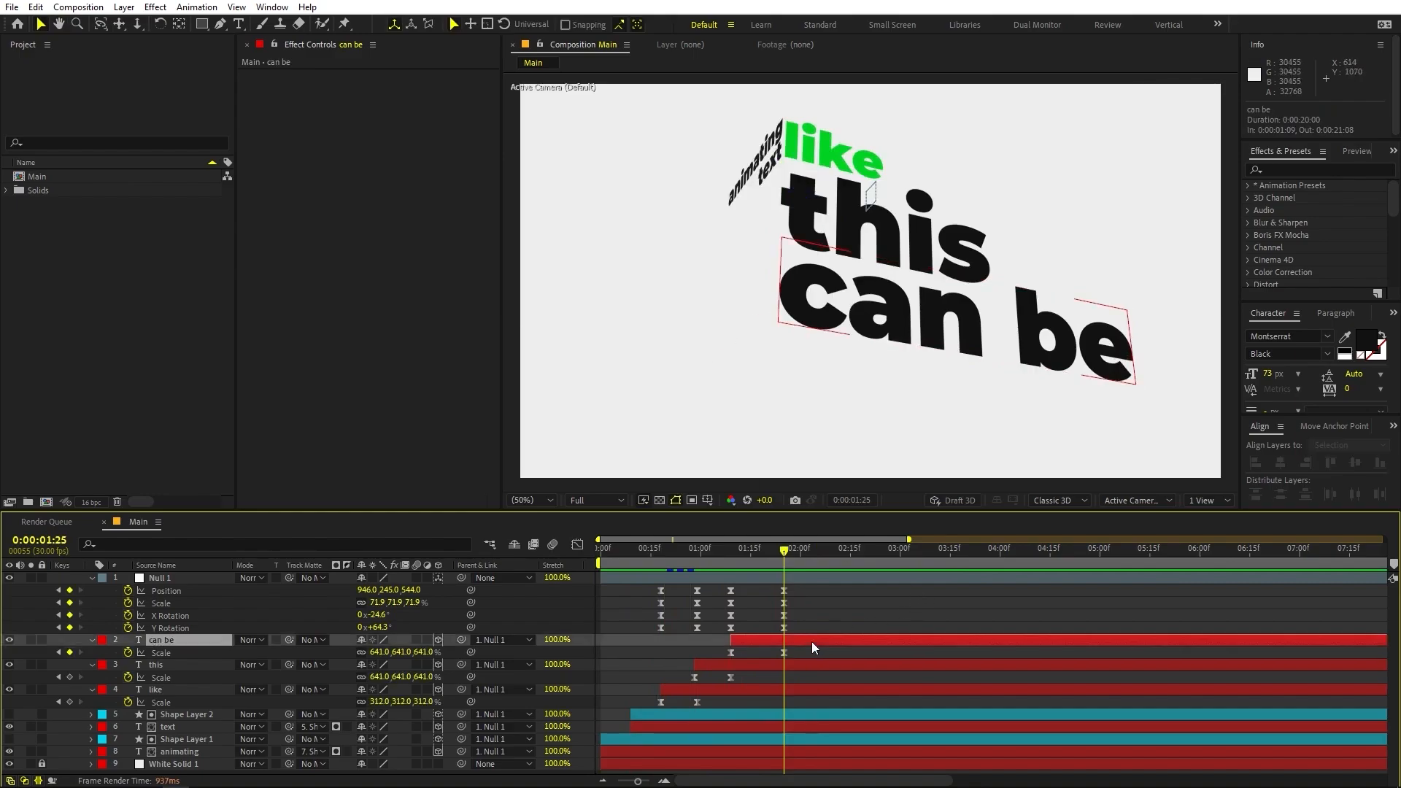
key("ctrl+d")
key("r")
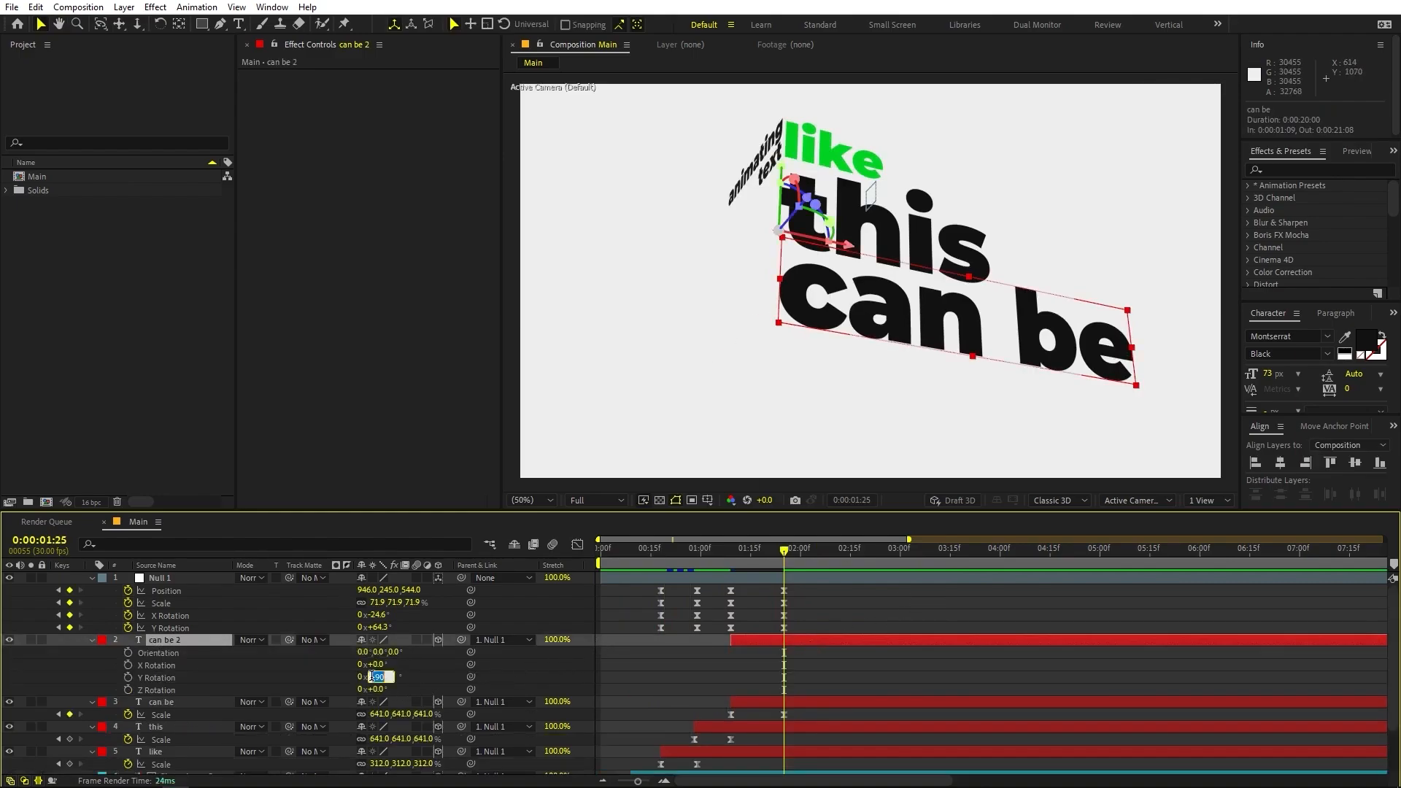
key("Return")
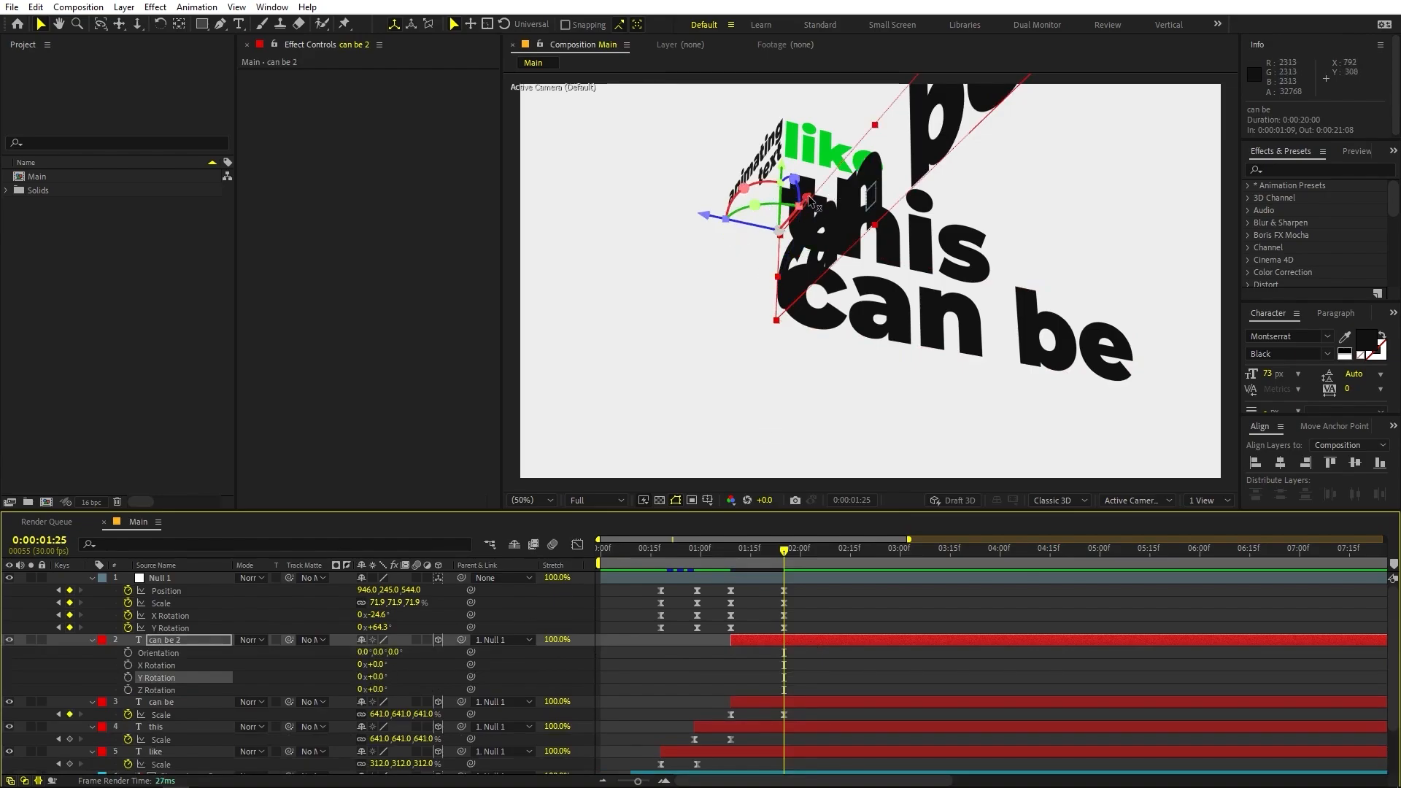
left_click_drag(809, 198, 649, 289)
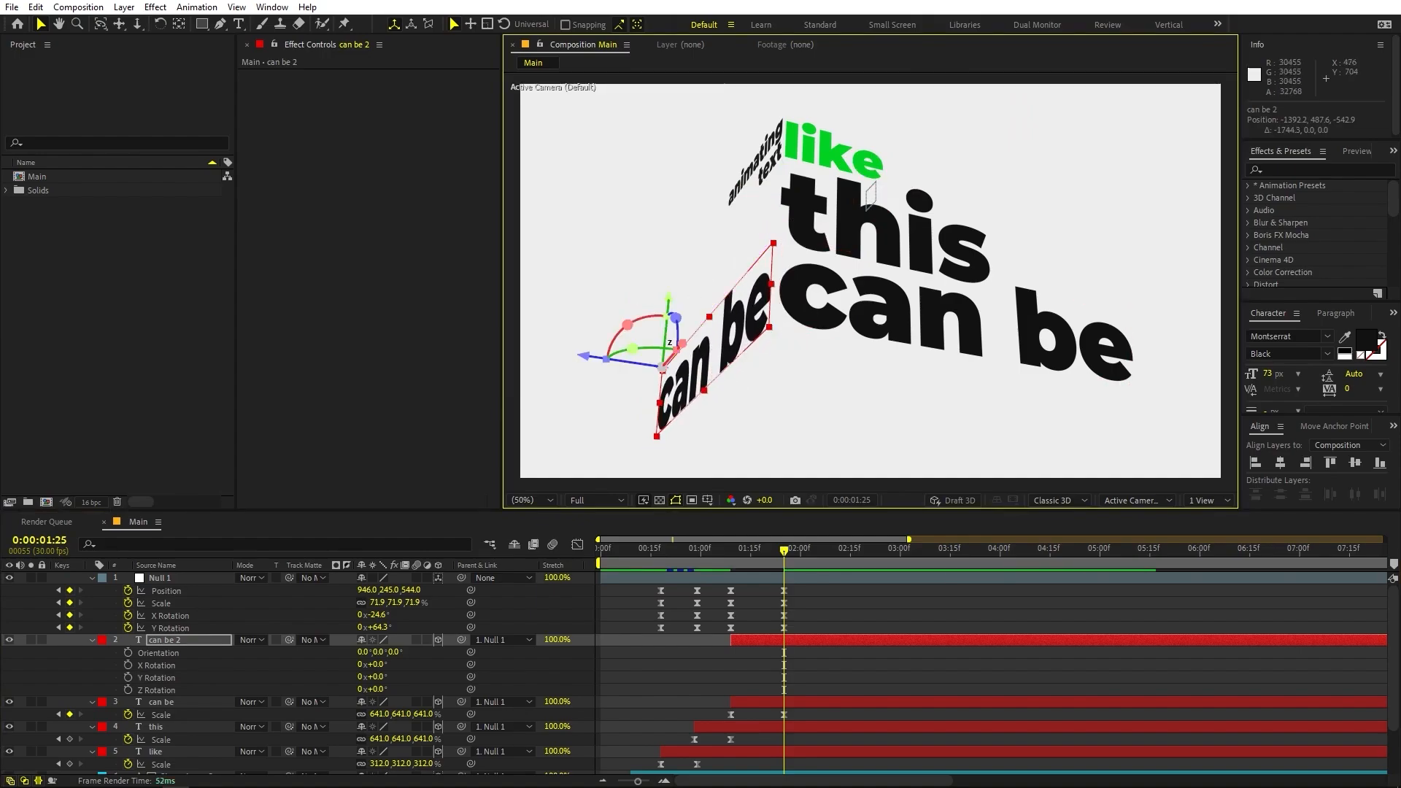
- Move the copy's anchor point to its upper-right corner and change its text to "challenging"
left_click(177, 24)
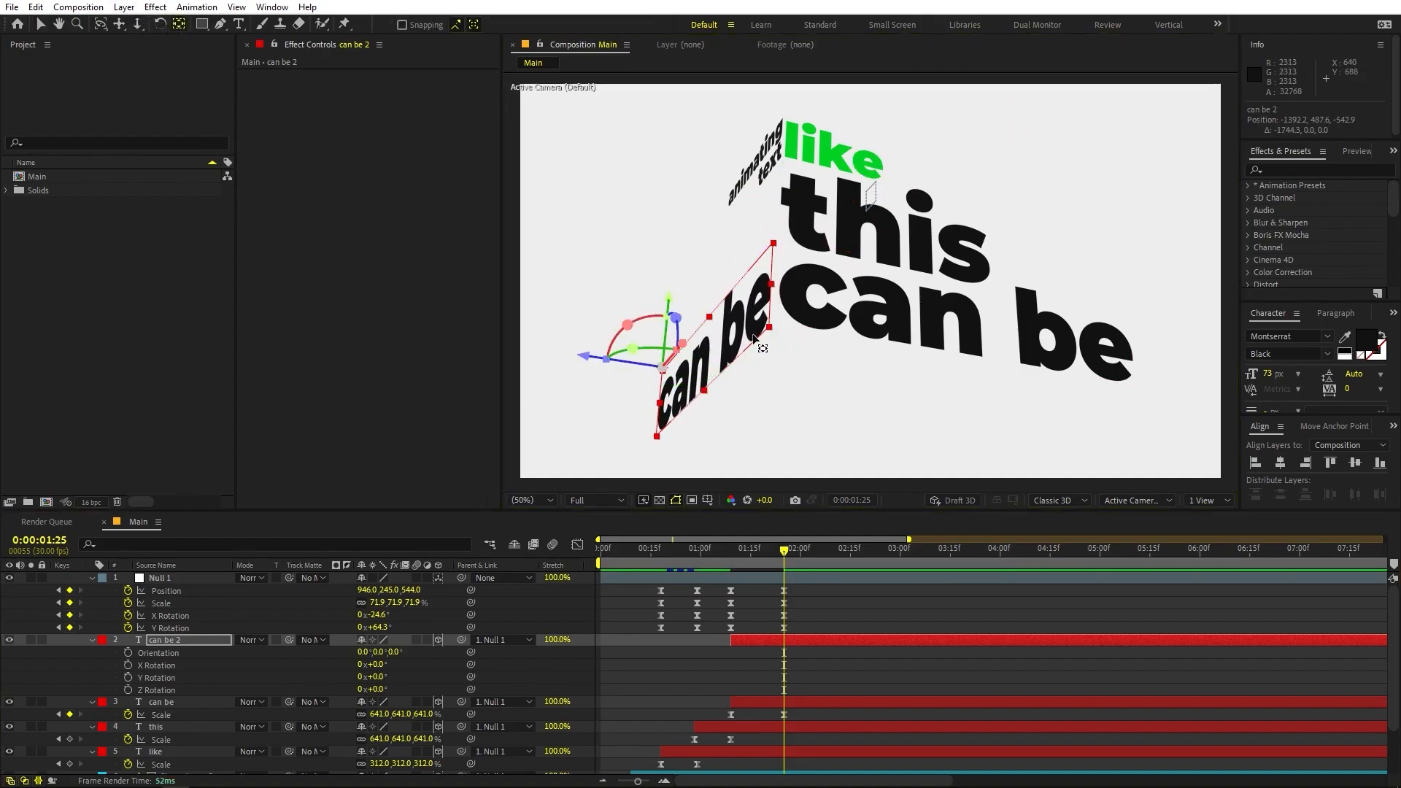
left_click_drag(696, 342, 838, 241)
left_click(821, 578)
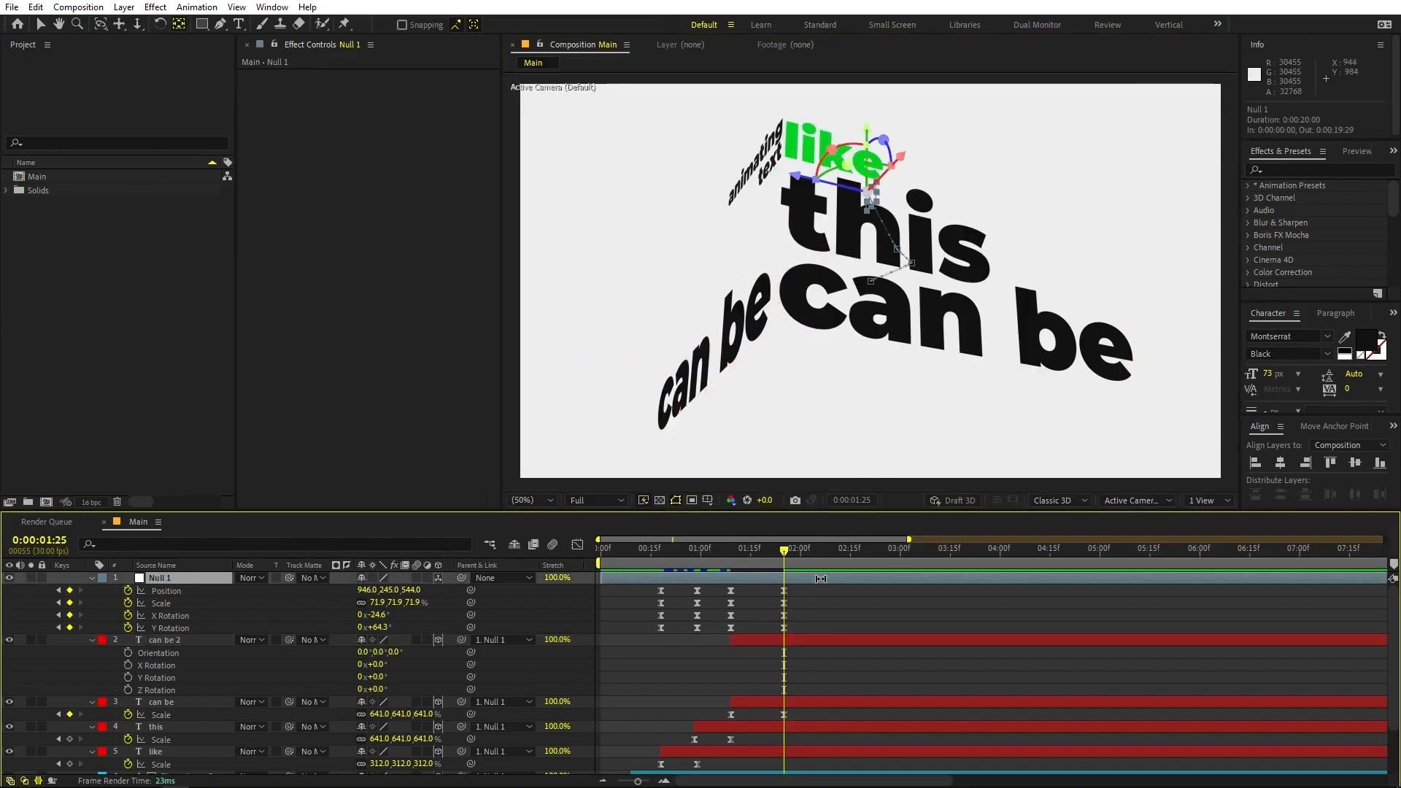
double_click(789, 645)
type("challenging")
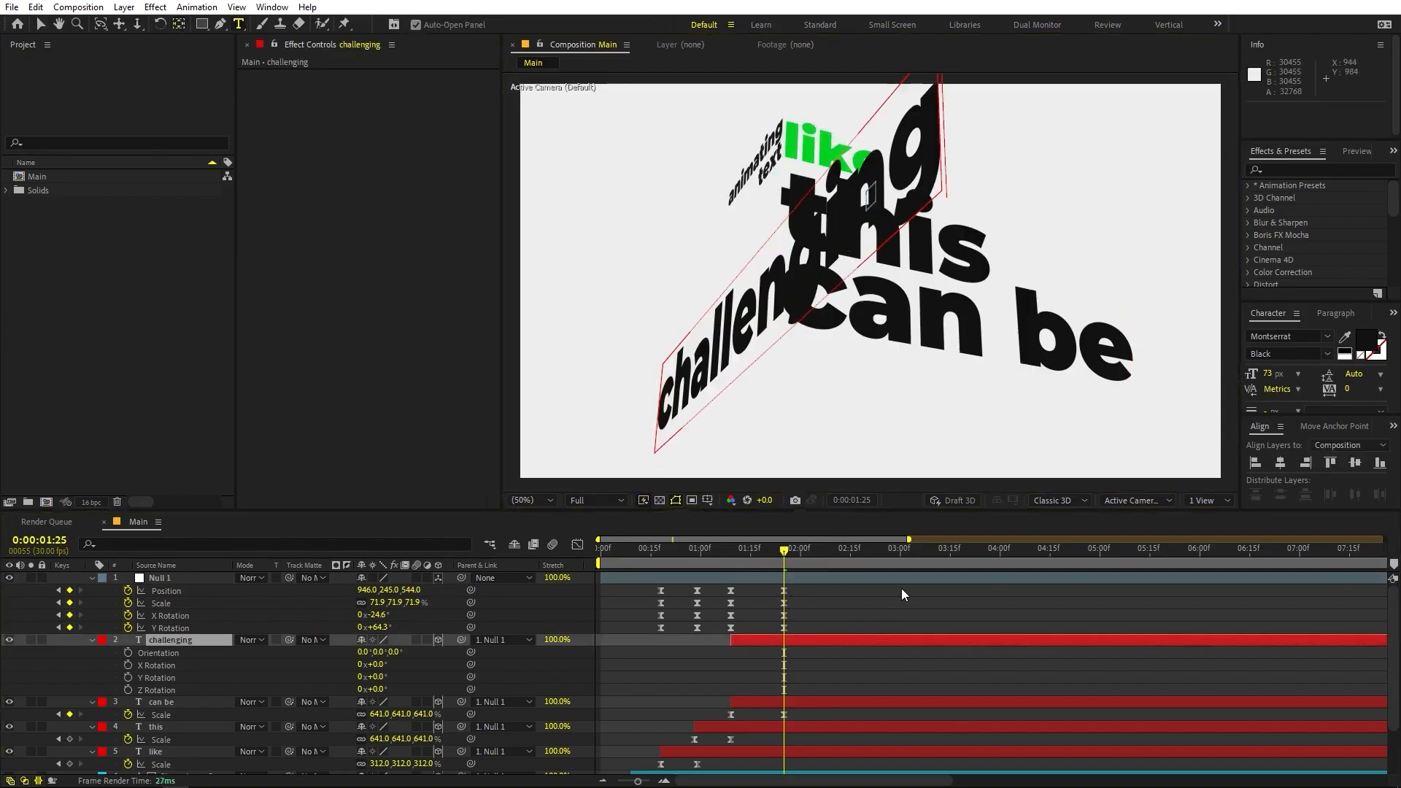
left_click(883, 639)
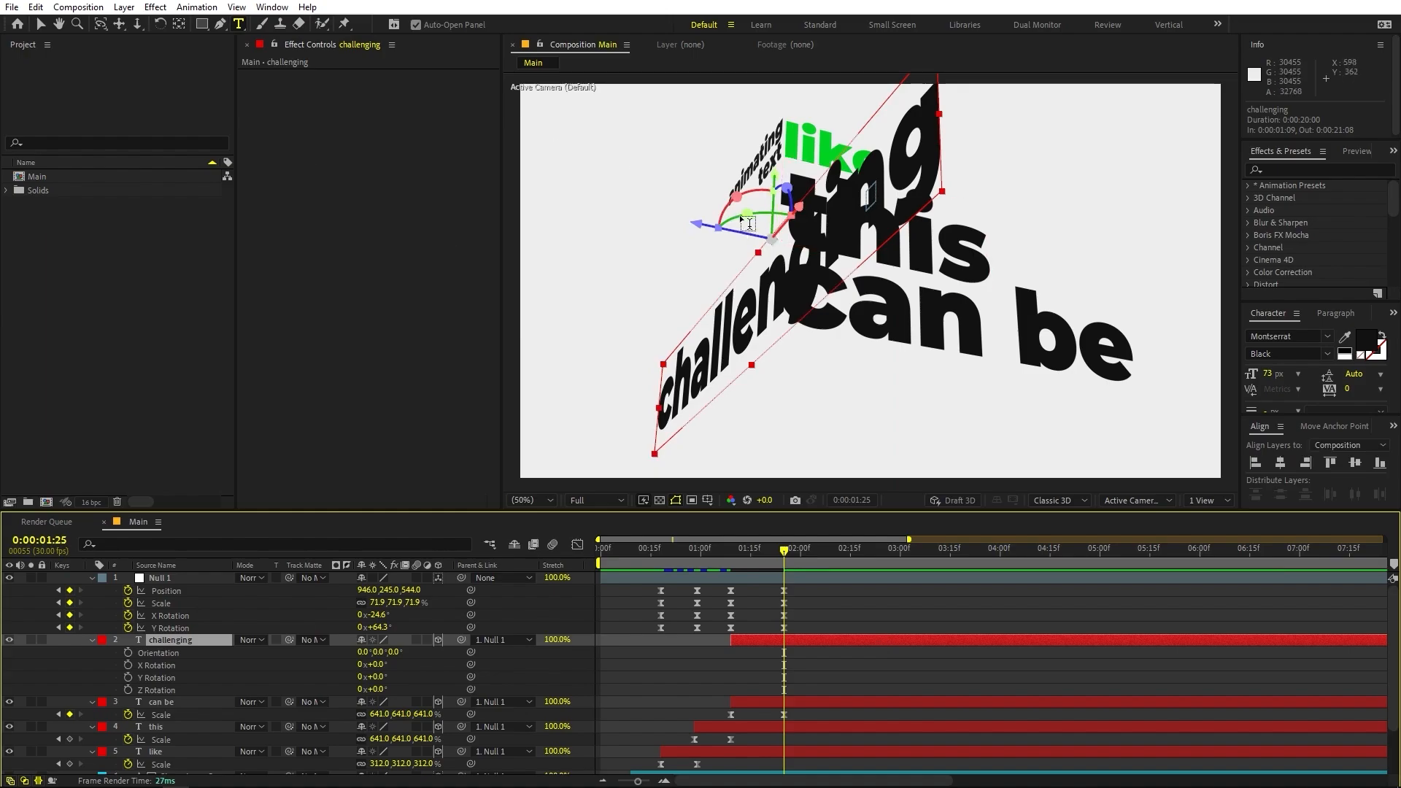
- Move "challenging" along X to -1046.3, 487.6, -542.9 so it ends beside "can be", and shift its anchor point to its right end
key("v")
left_click_drag(805, 212, 690, 309)
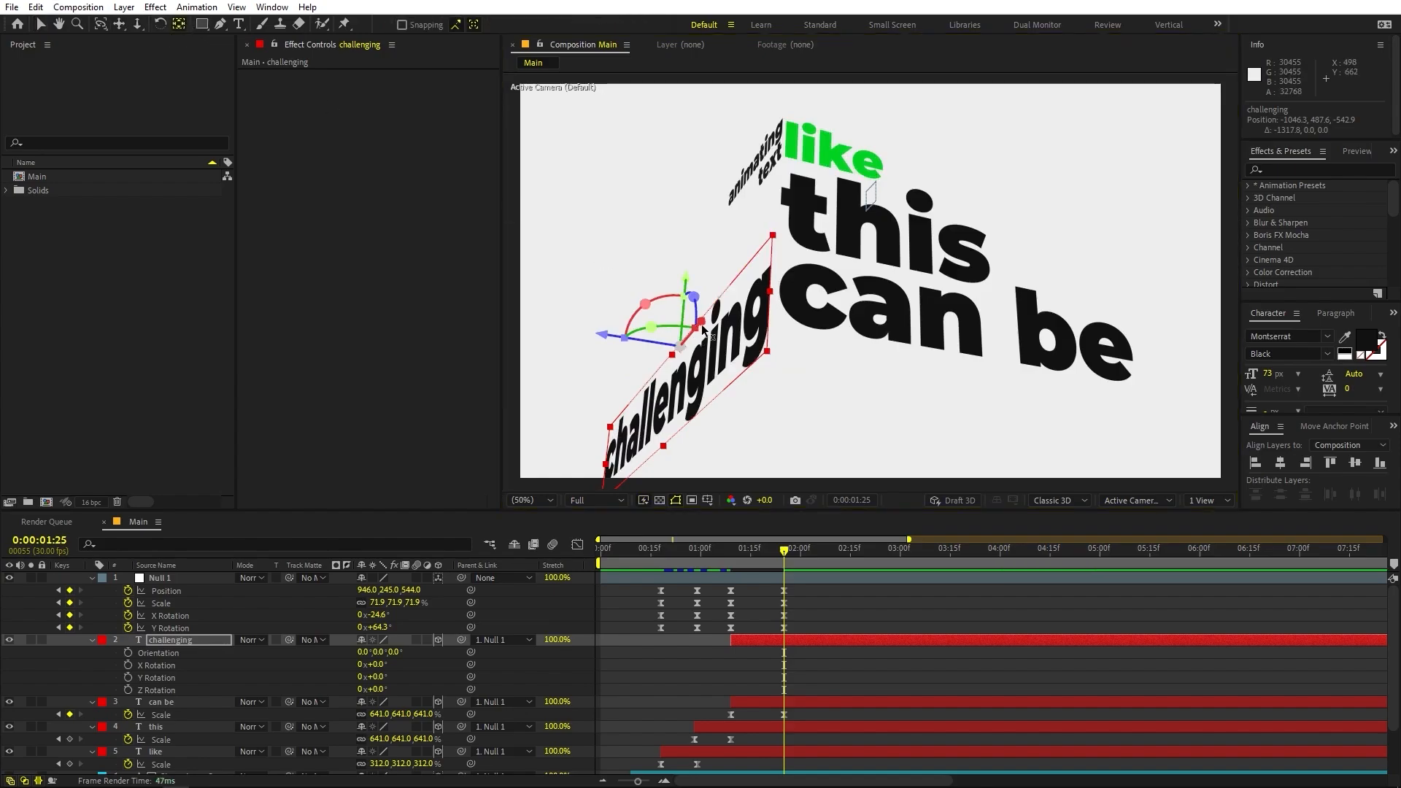
left_click_drag(702, 324, 818, 219)
left_click(860, 621)
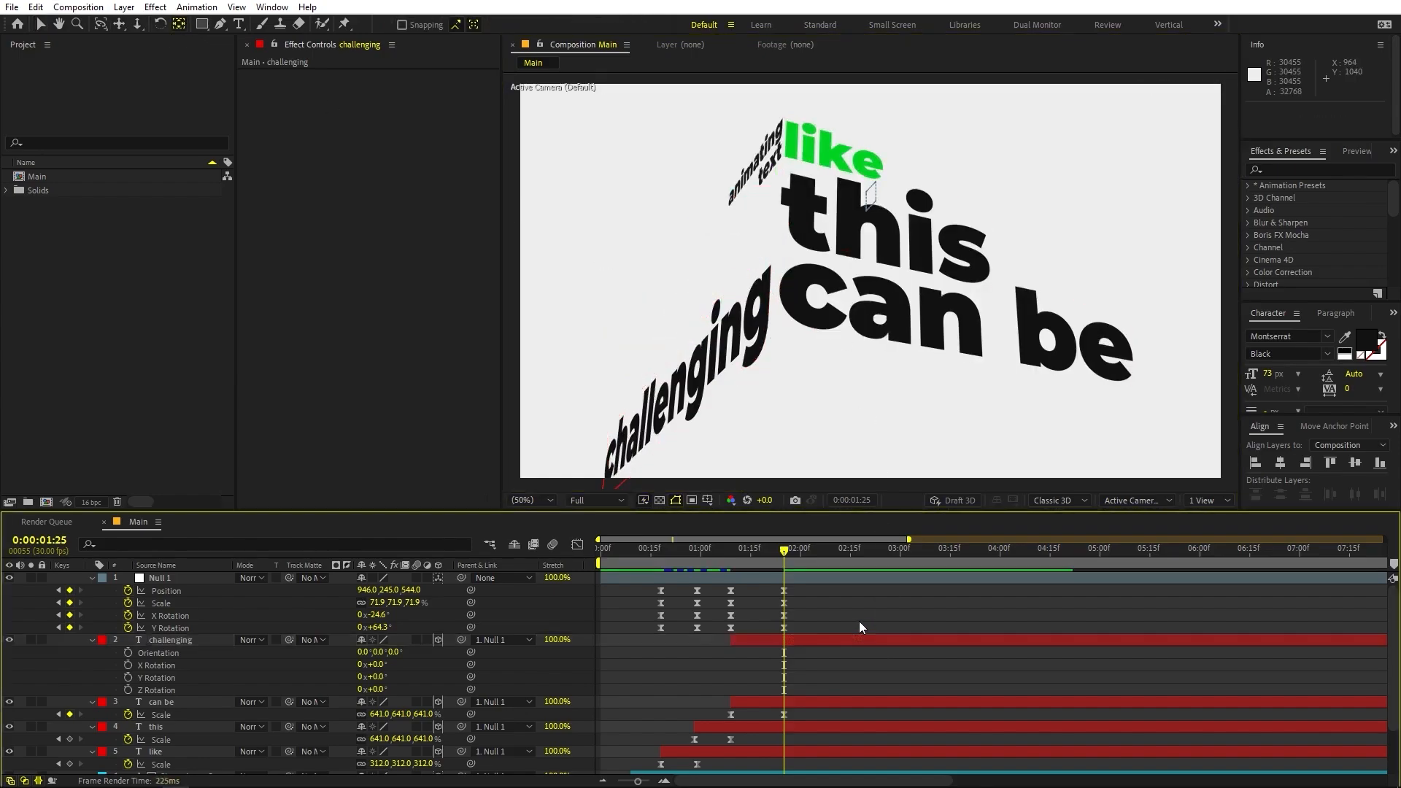
- Shift the "challenging" layer to start at 0:00:01:25, reveal its keyframes and go to its end Scale keyframe at 0:00:02:11
left_click_drag(766, 633, 814, 641)
left_click_drag(799, 568, 843, 554)
key("u")
left_click(880, 605)
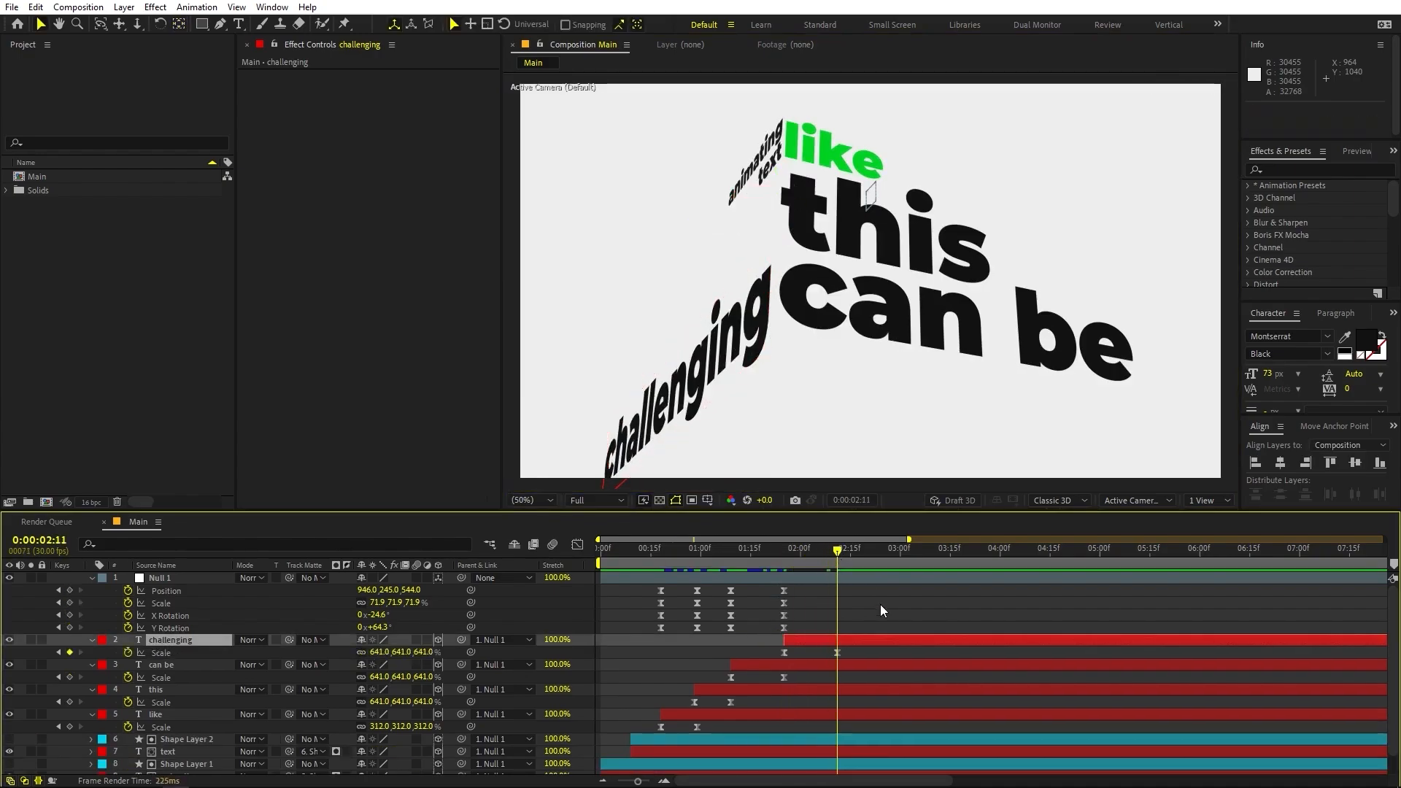
- At 0:00:02:11, set the null's Scale to 56.3%, X Rotation to -7.9°, Y Rotation to 30.9° and Position to 1328, 245, 544
left_click_drag(379, 610, 317, 620)
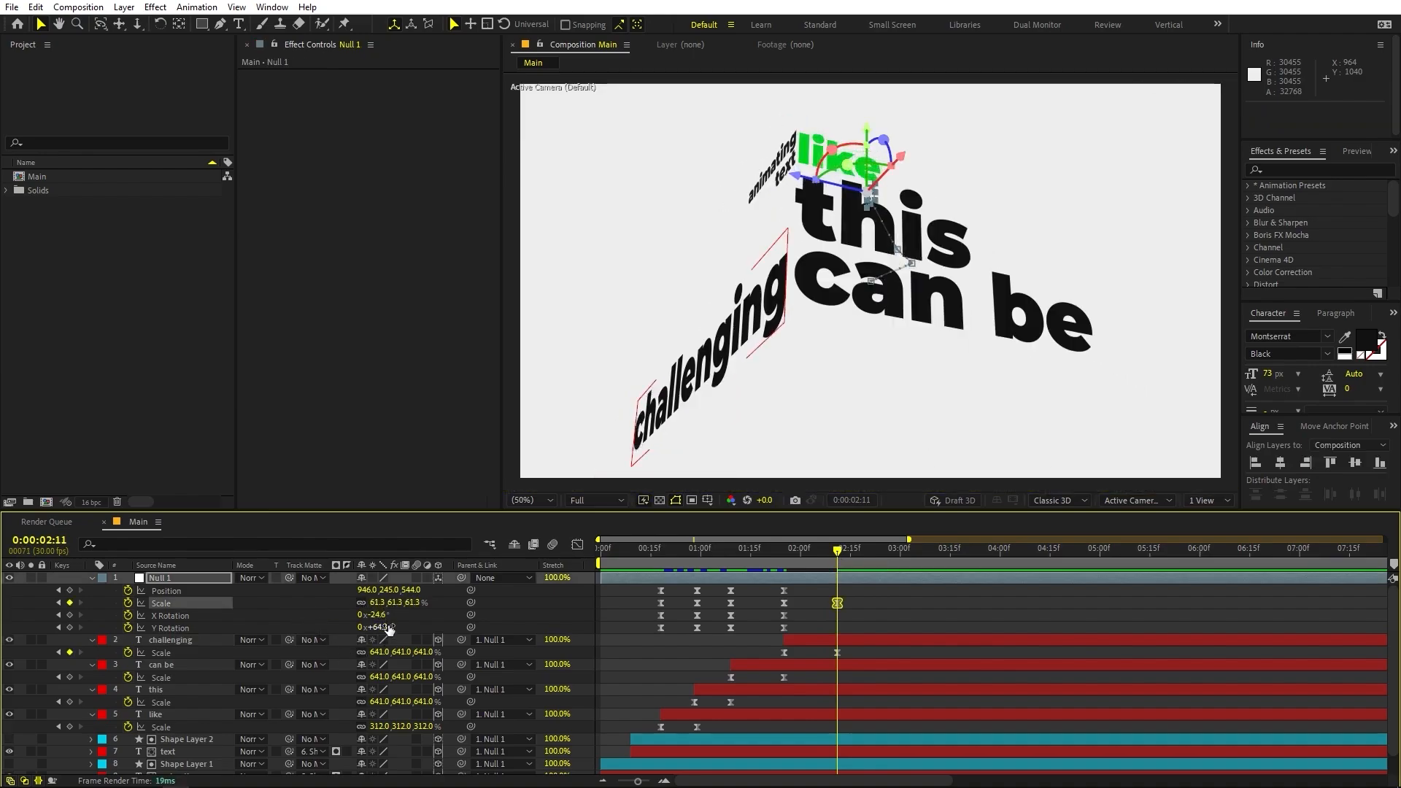
left_click_drag(399, 632, 505, 584)
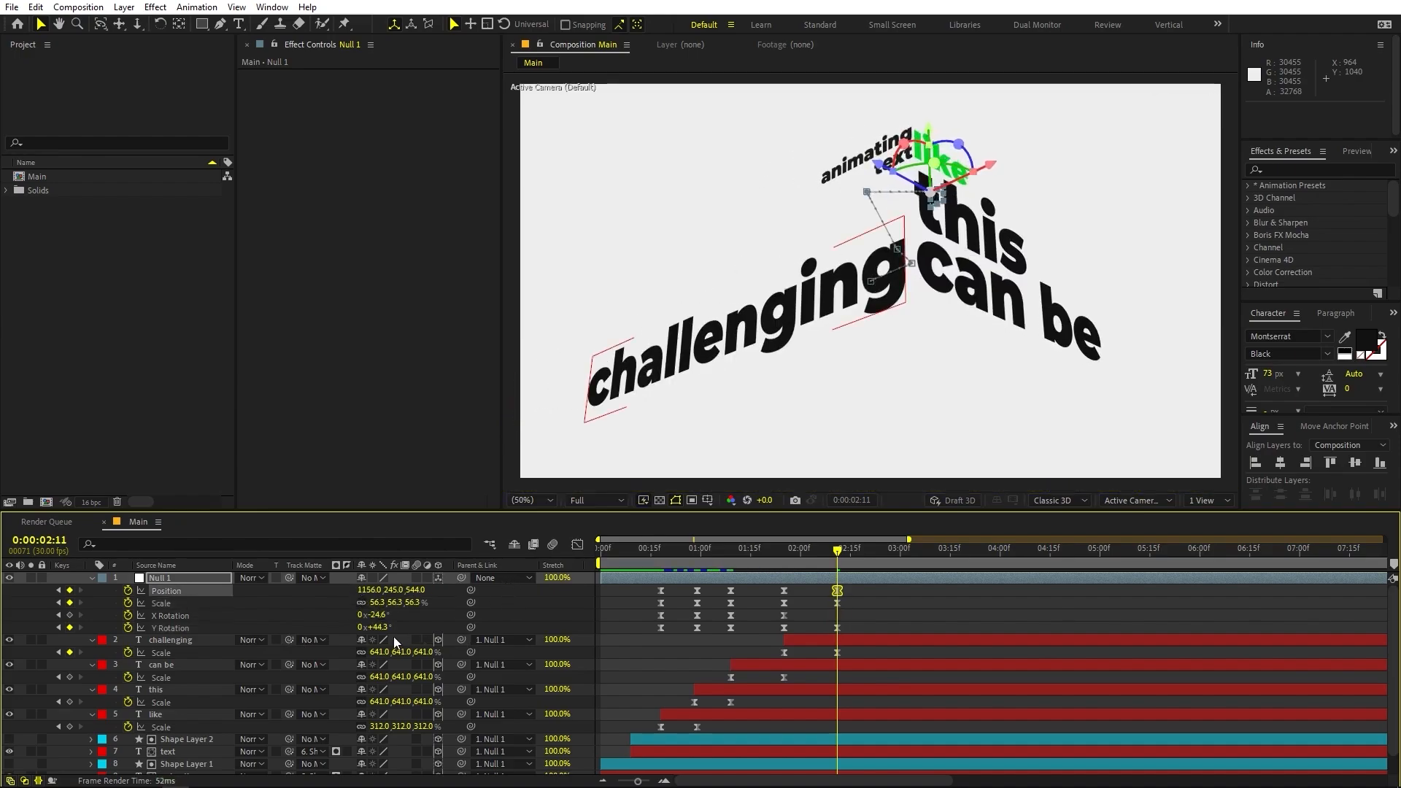
left_click_drag(374, 615, 285, 634)
left_click_drag(369, 590, 511, 598)
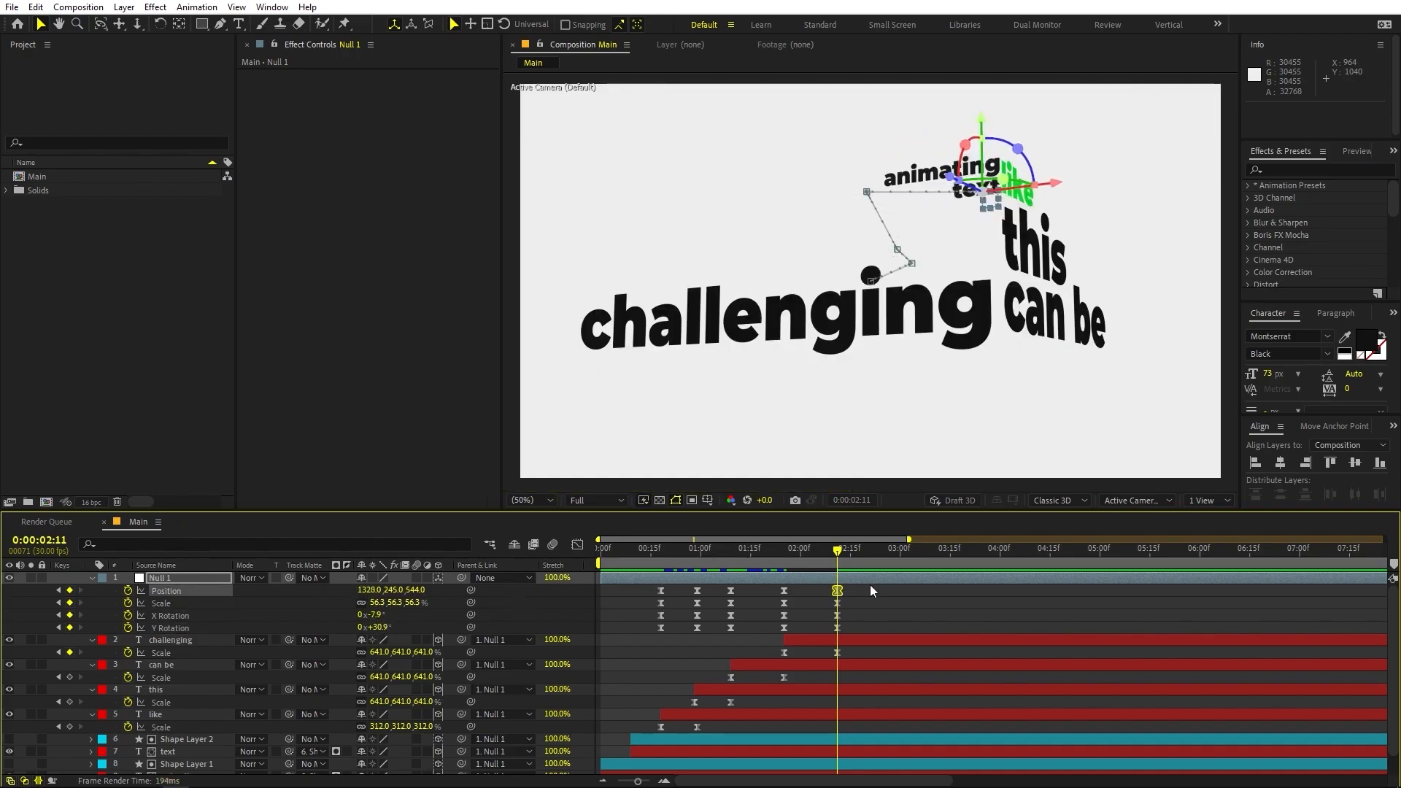
- Shape the speed curve of the null's "challenging" move into a smooth midway peak and preview the whole animation
left_click_drag(870, 584, 791, 625)
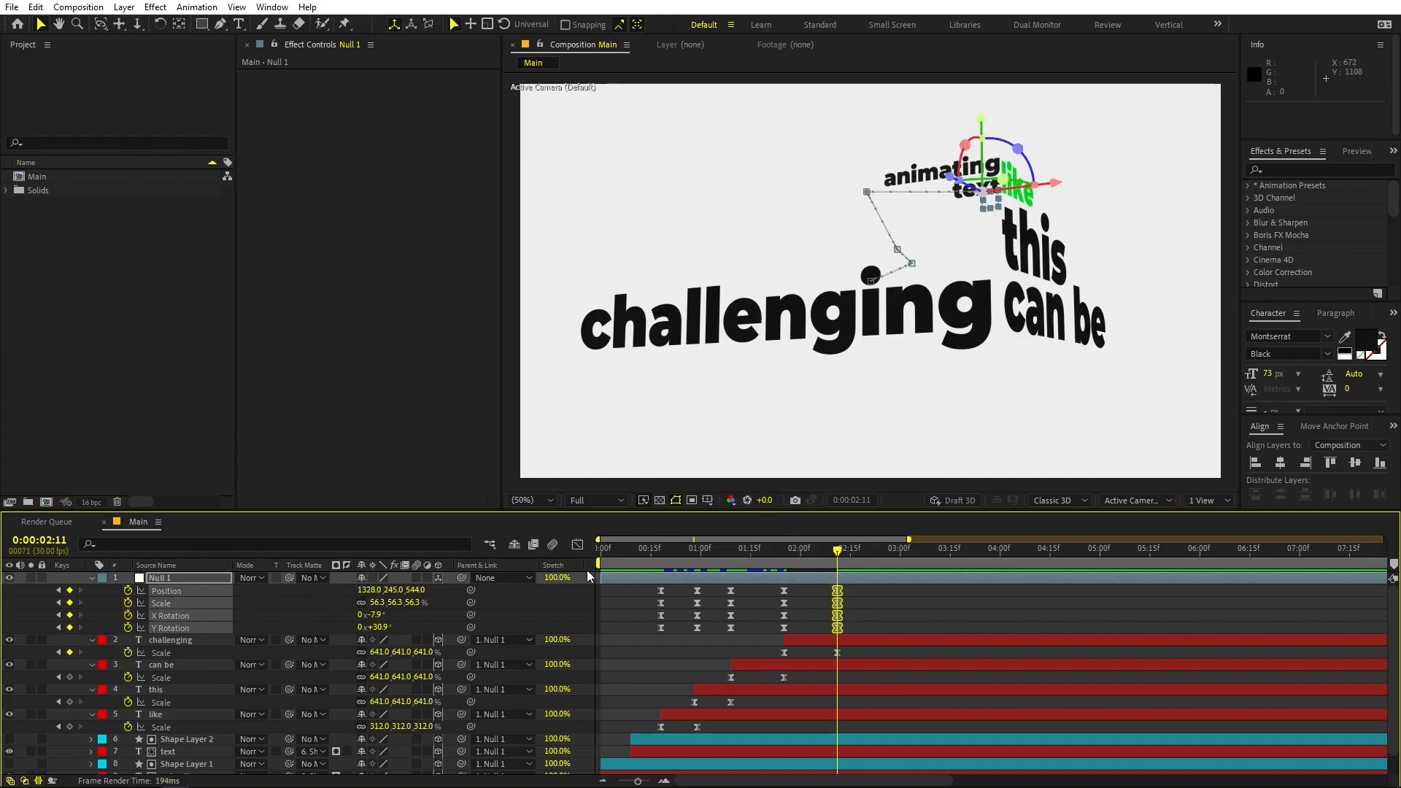
left_click(578, 545)
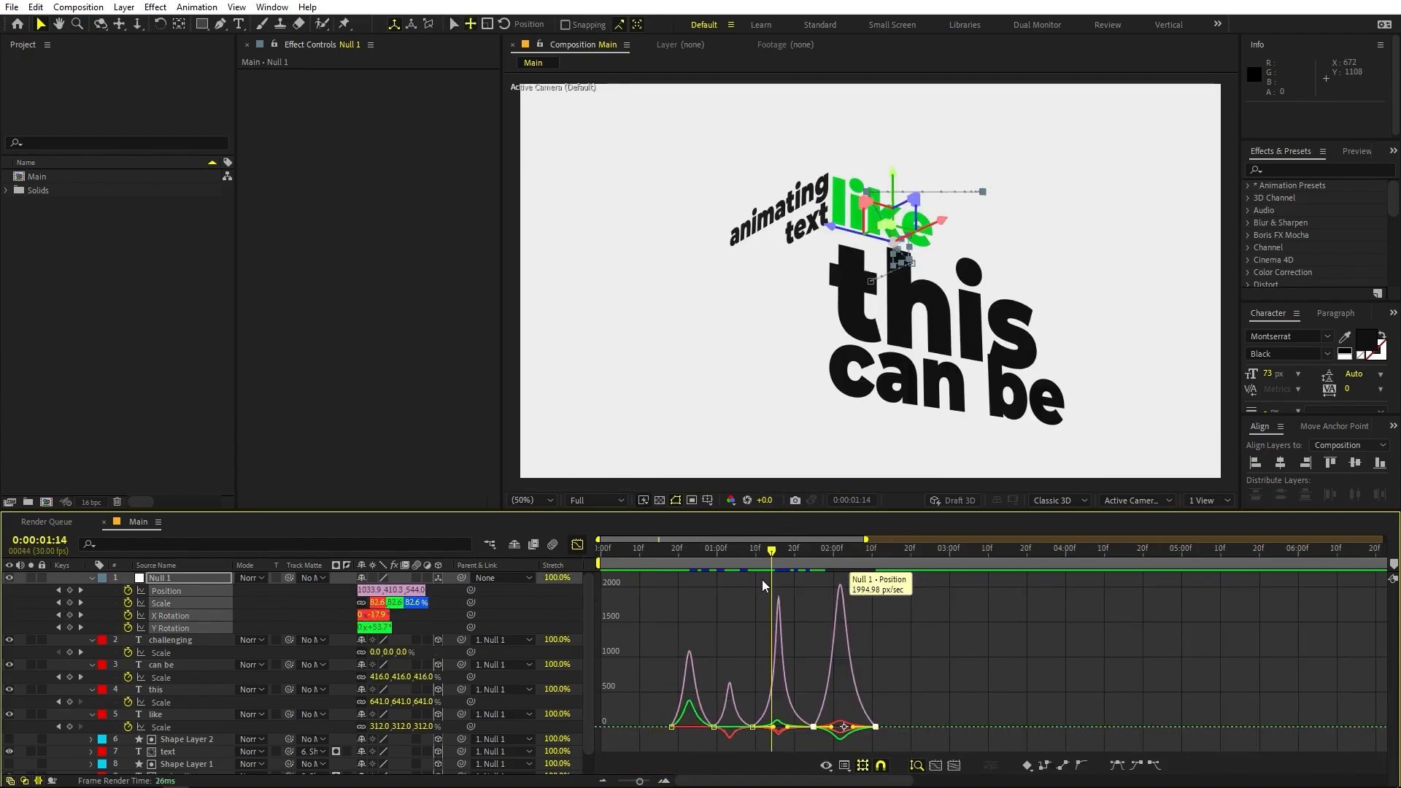
key("space")
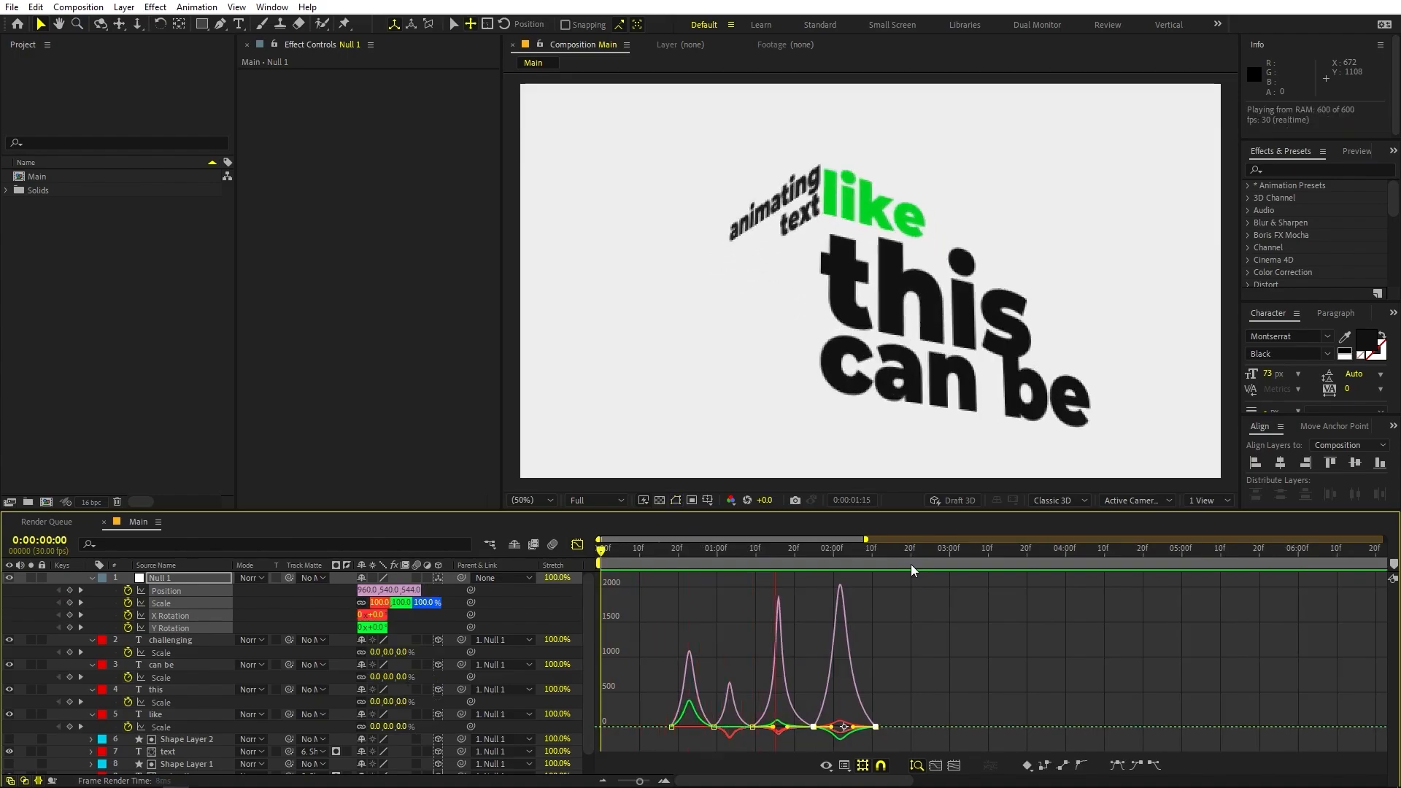
- Shift the "challenging" anchor point down to 290, 710.1, -542.9, raise the layer to Y 671.9, and preview the animation
key("space")
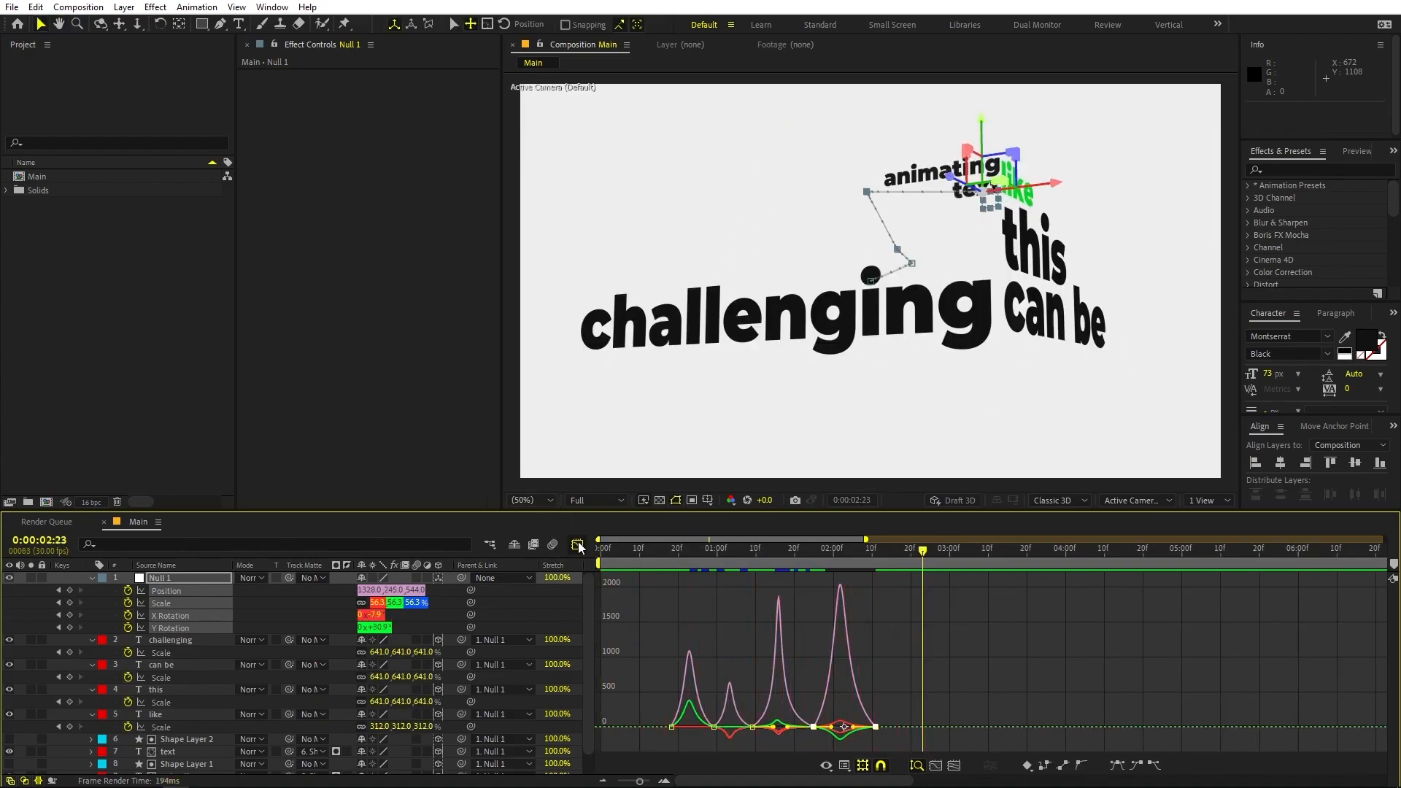
left_click(577, 544)
left_click(878, 638)
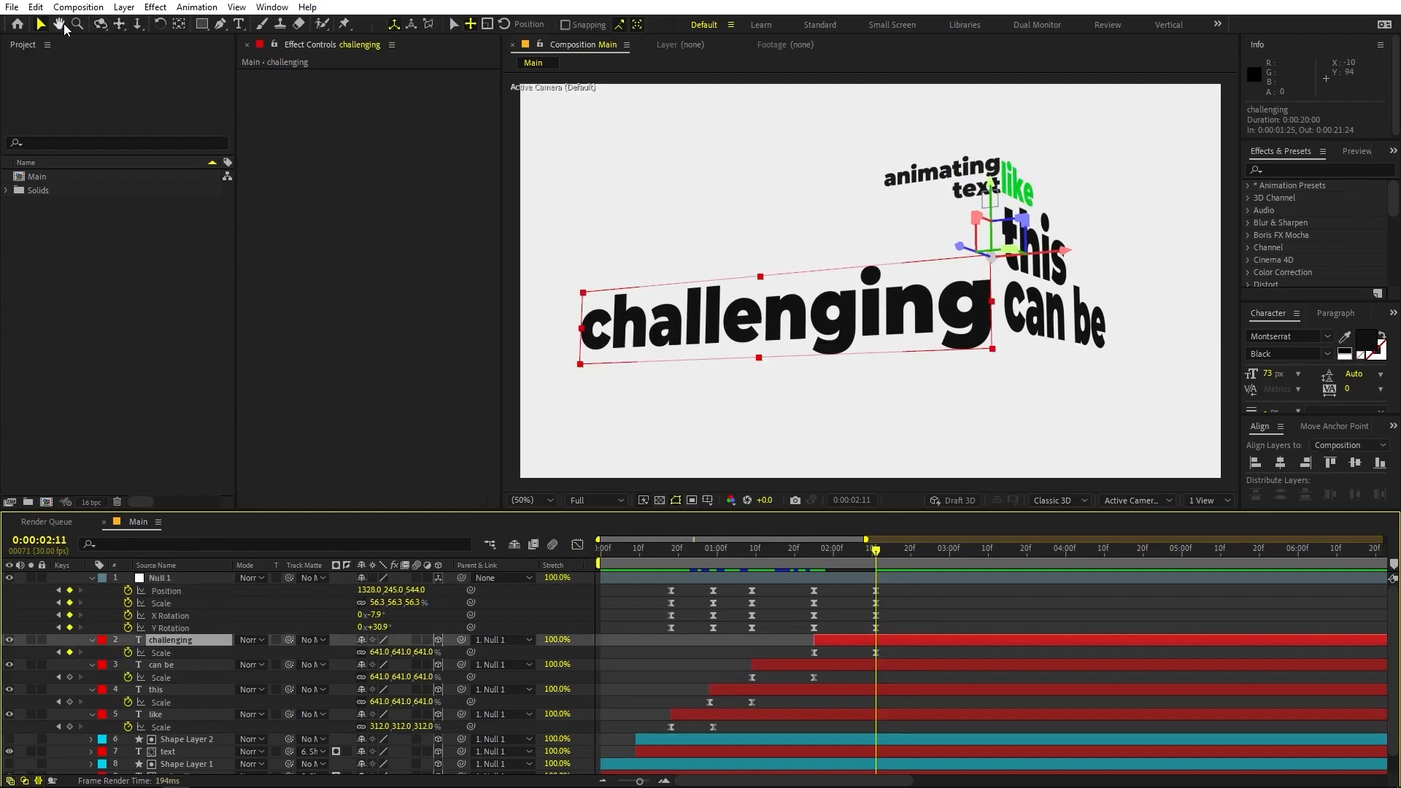
key("y")
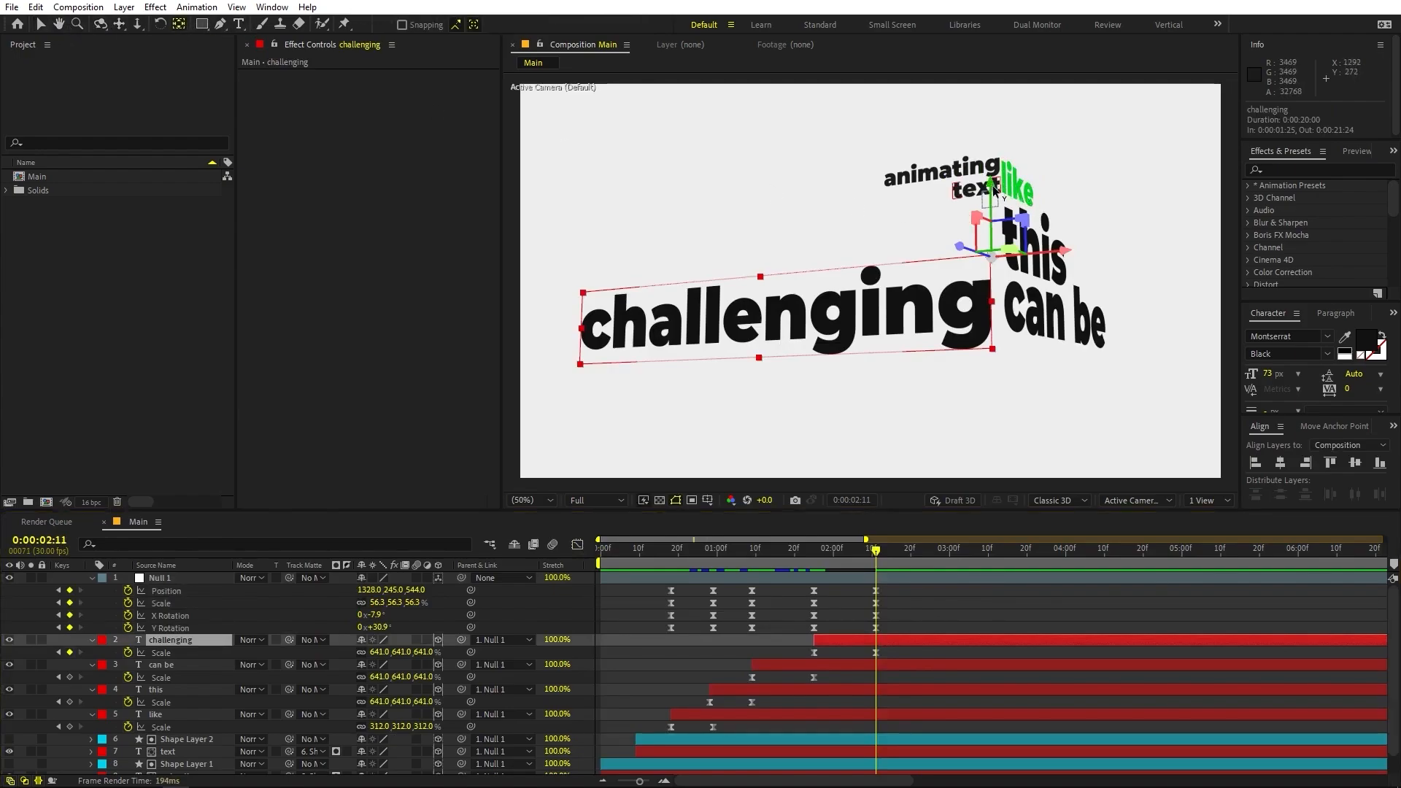
left_click_drag(994, 191, 1036, 298)
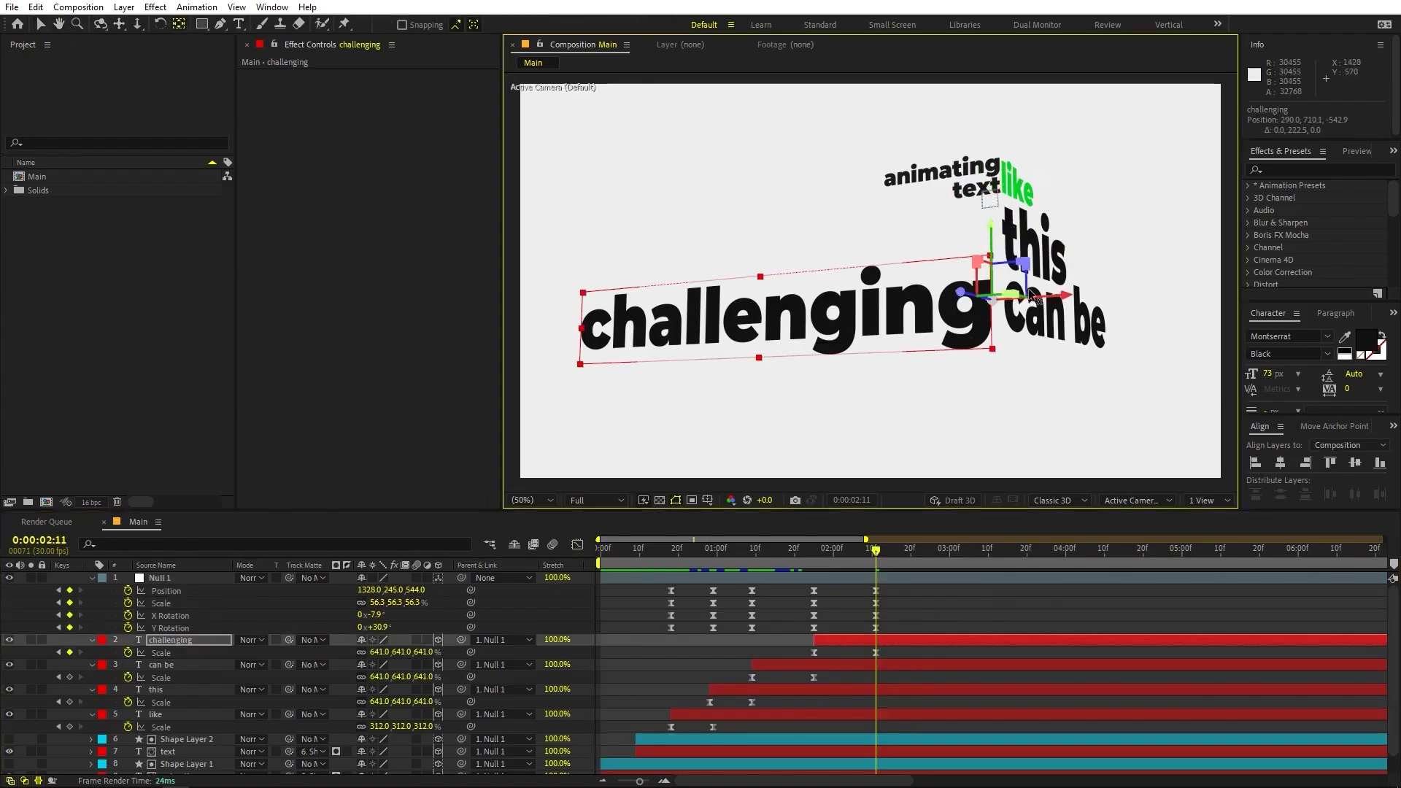
key("v")
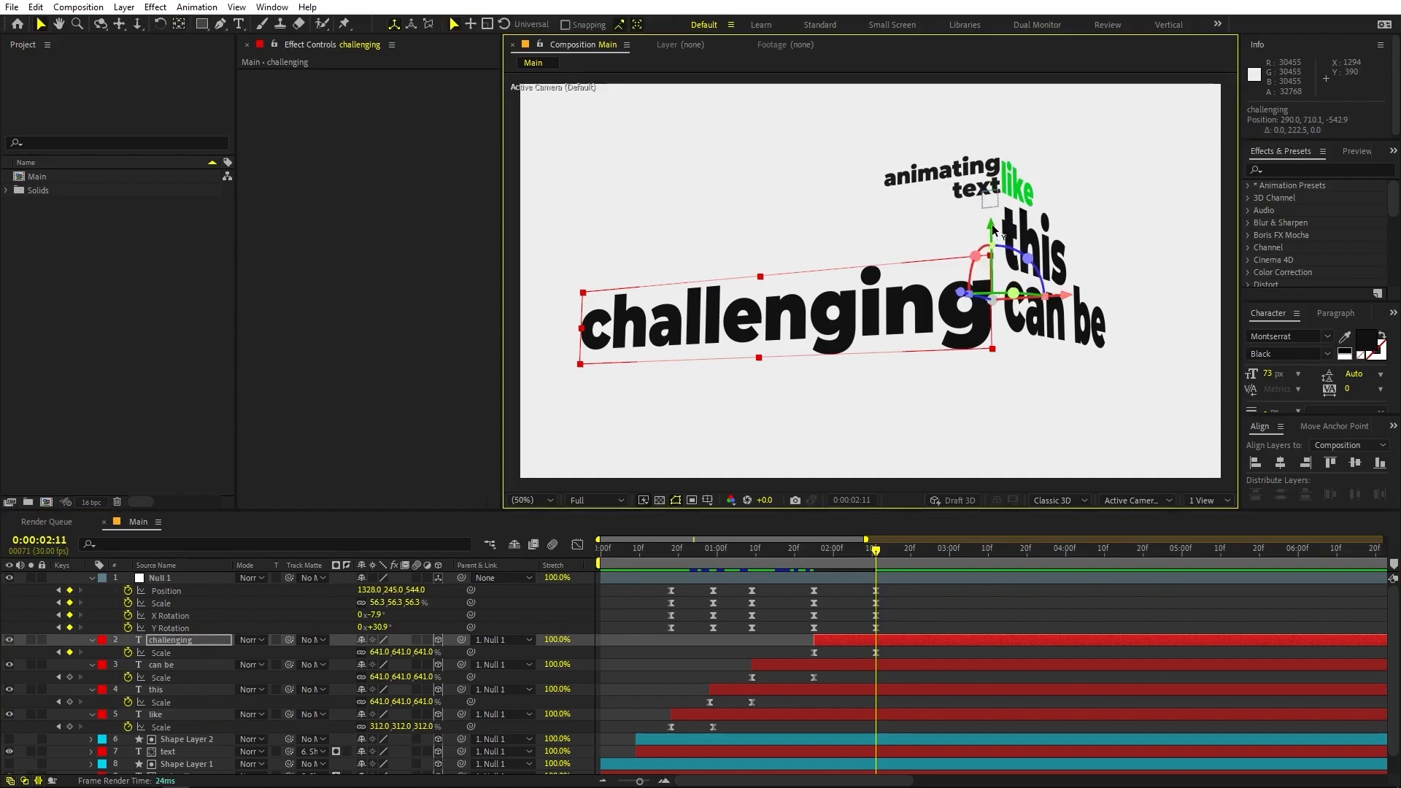
left_click_drag(992, 229, 993, 221)
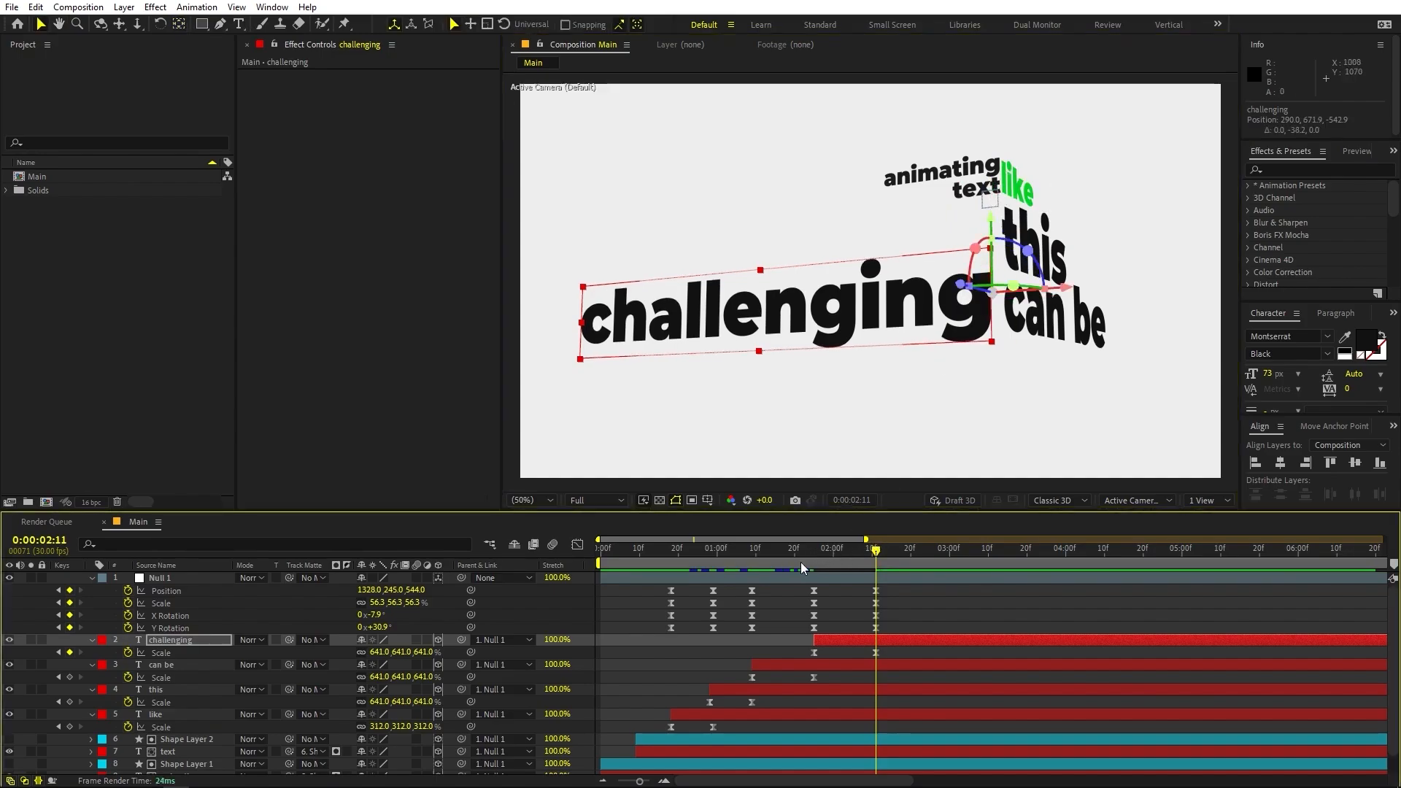
key("space")
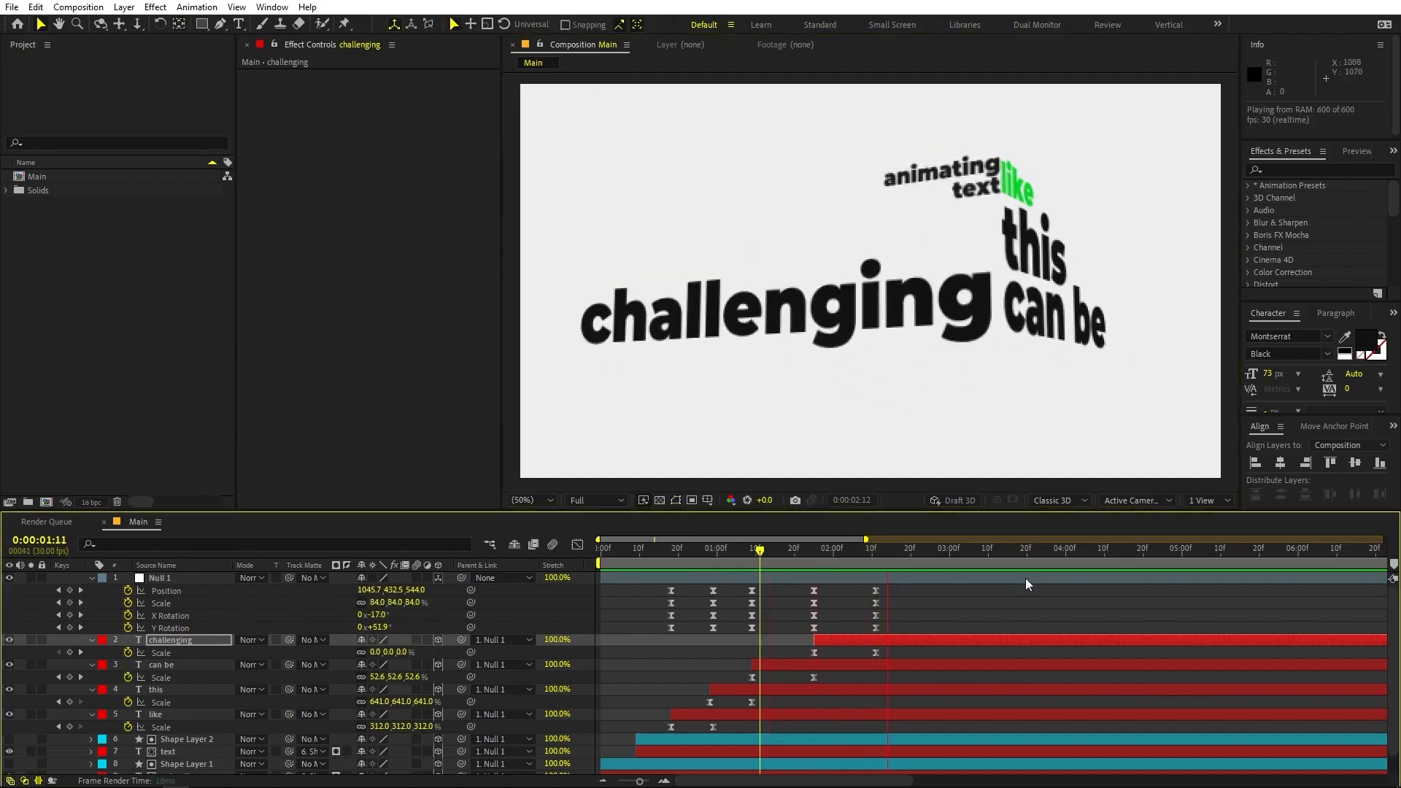
- At 0:00:02:11, set the null's X Rotation to -24.9°, Y Rotation to 26.6° and X position to 1406, and preview the move
left_click(874, 565)
left_click(923, 624)
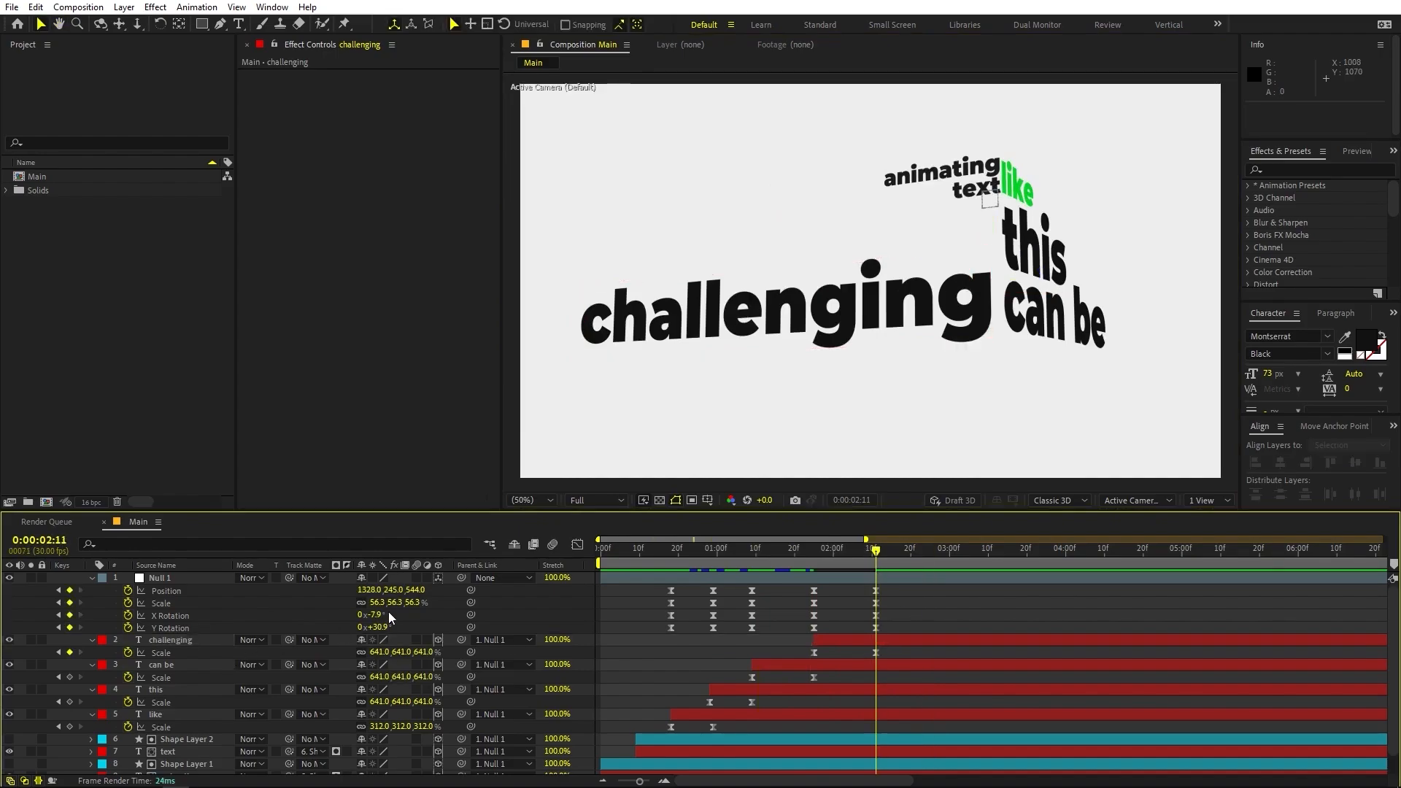
left_click_drag(378, 620, 252, 635)
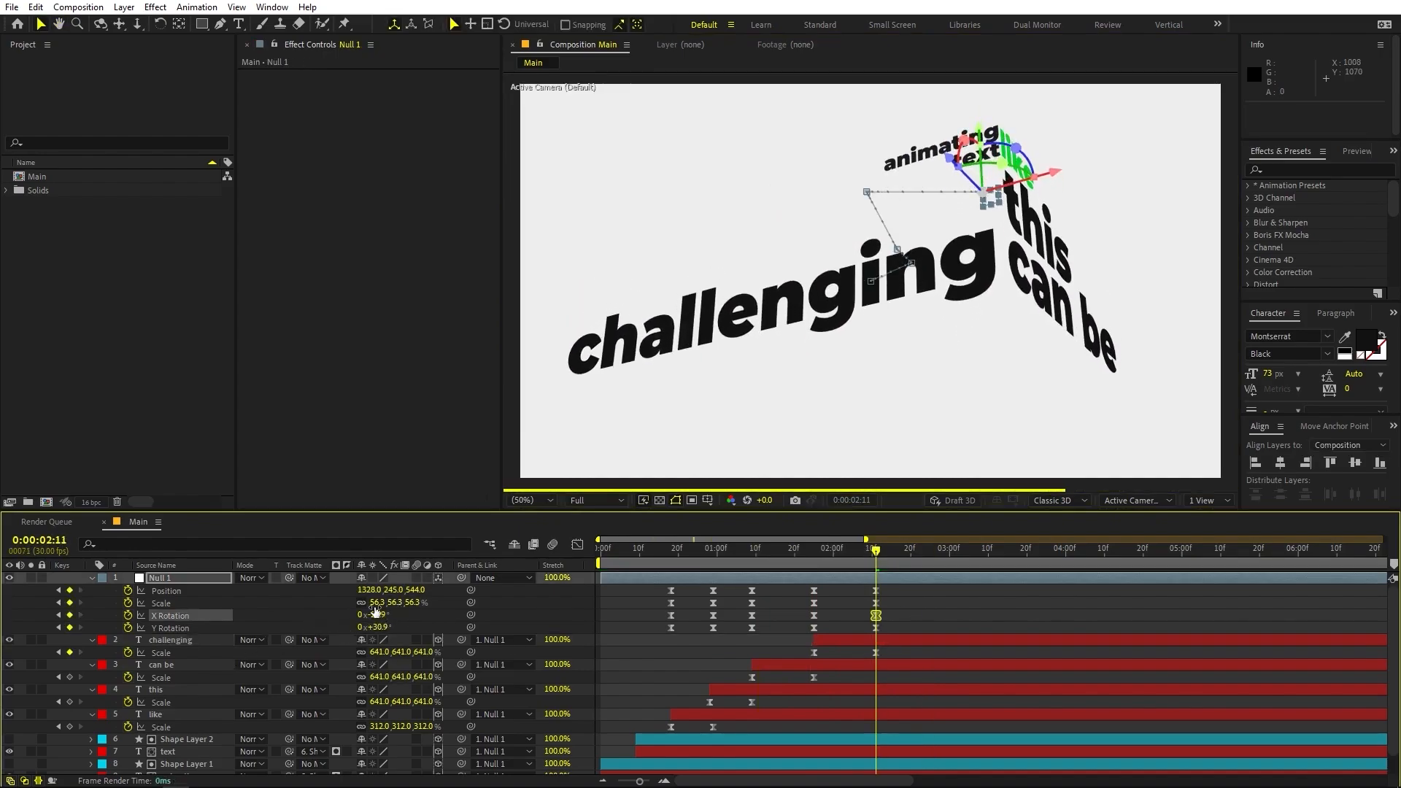
left_click_drag(382, 624, 435, 593)
left_click_drag(697, 563, 1048, 561)
key("space")
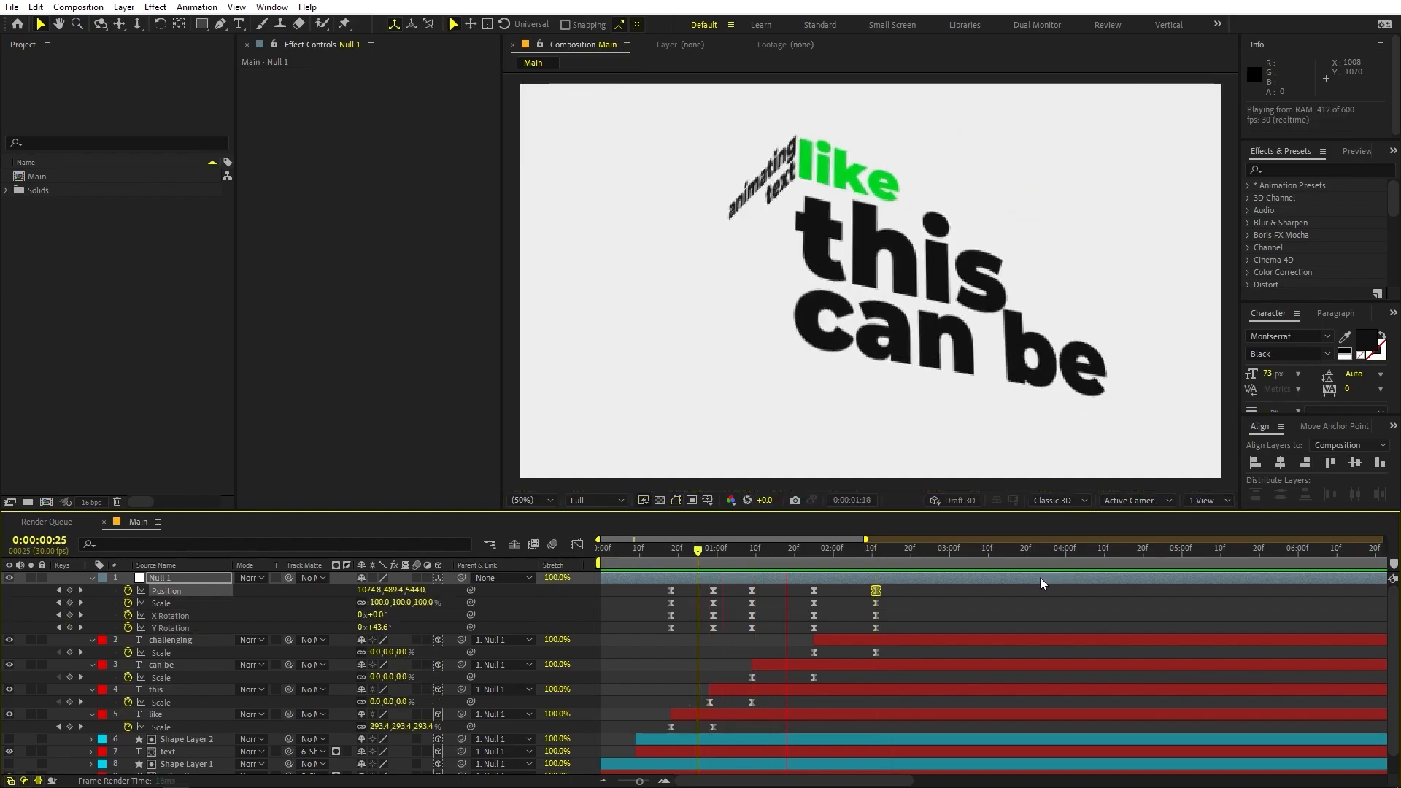
mouse_move(875, 558)
left_mouse_down()
mouse_move(912, 564)
mouse_move(883, 566)
left_mouse_up()
left_click(952, 603)
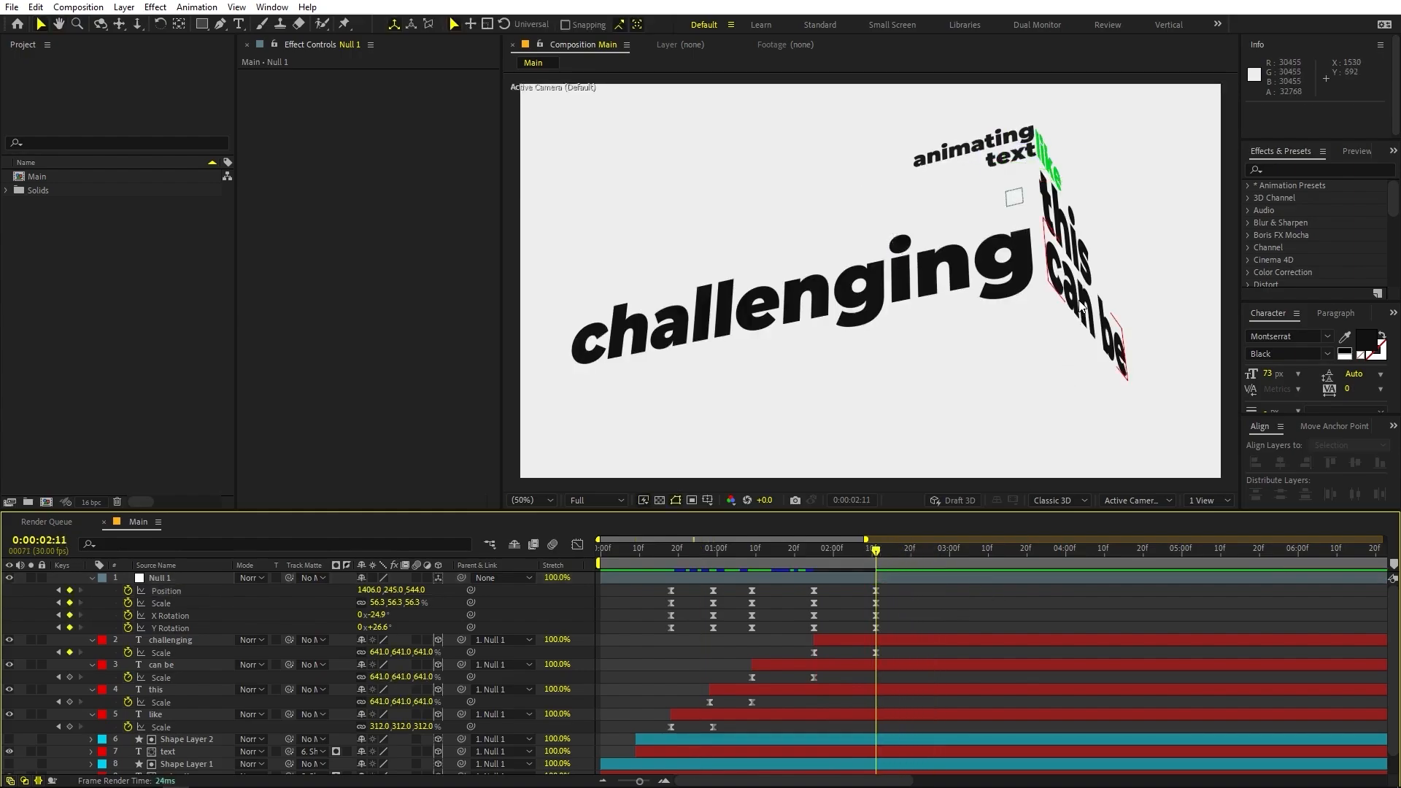
- Duplicate the "can be" text layer, change the copy's text to "but" and move it below "can be" to Y 1134.8
left_click(1081, 307)
key("ctrl+d")
double_click(192, 663)
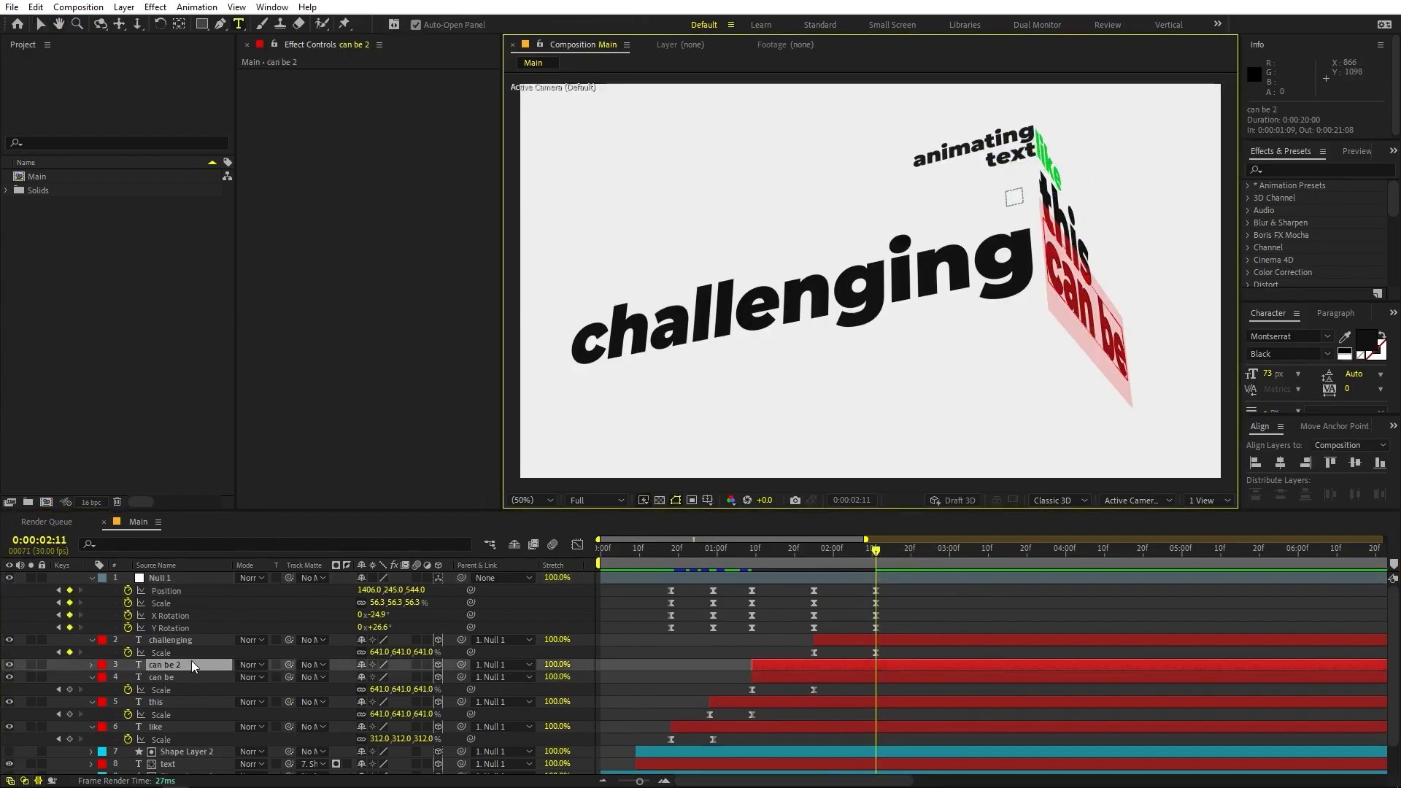
type("but")
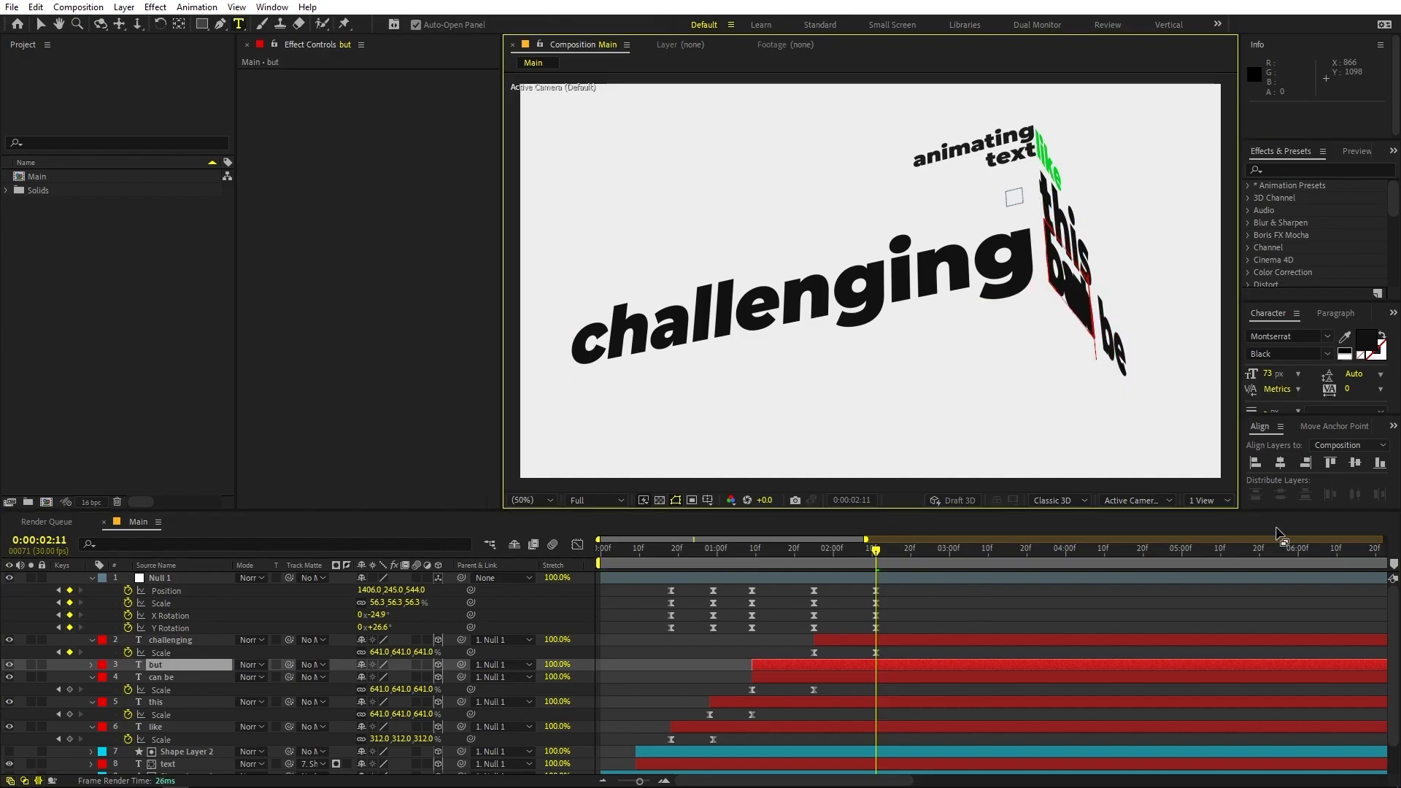
key("Escape")
left_click_drag(1046, 150, 1056, 265)
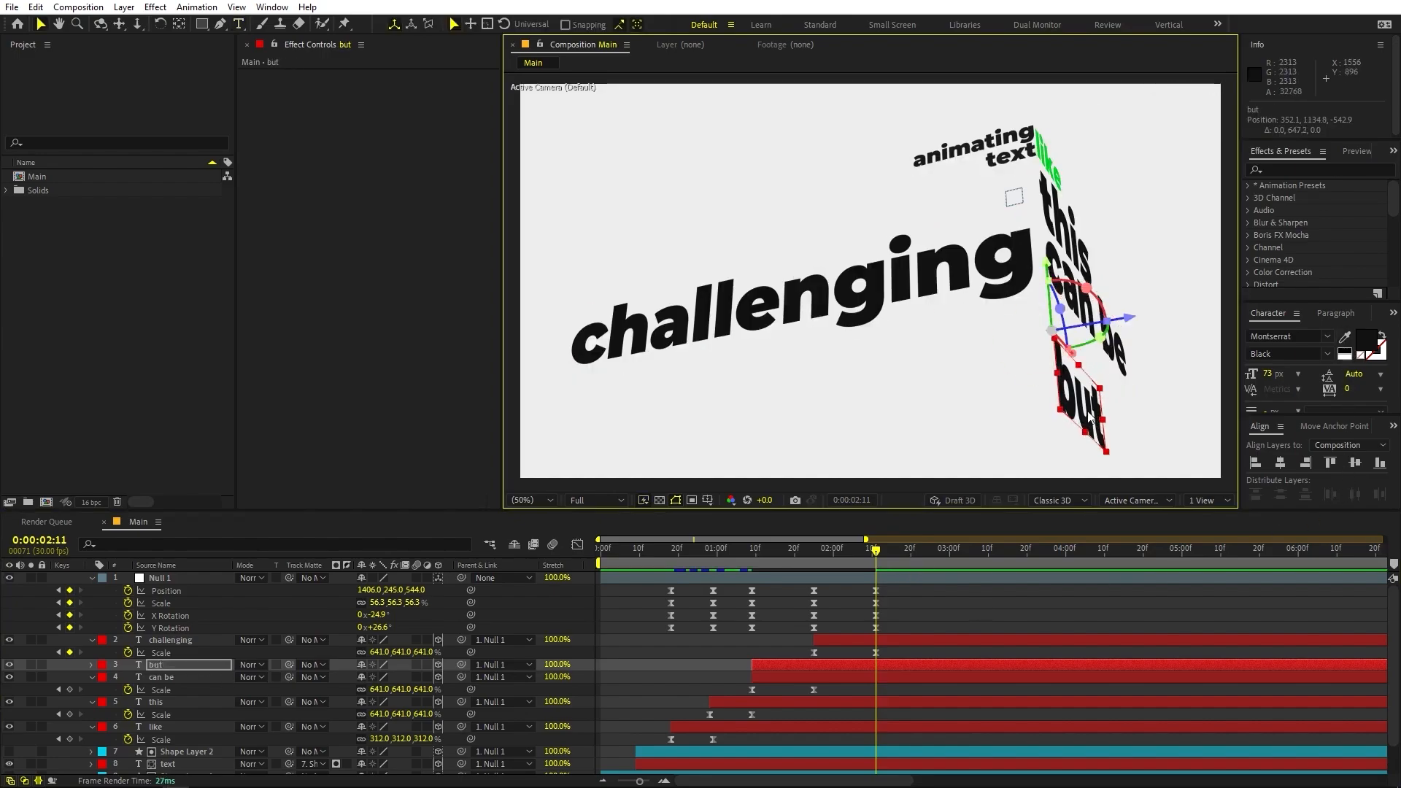
- Recolor the "but" text with the green sampled from "like"
double_click(1082, 396)
left_click(1347, 336)
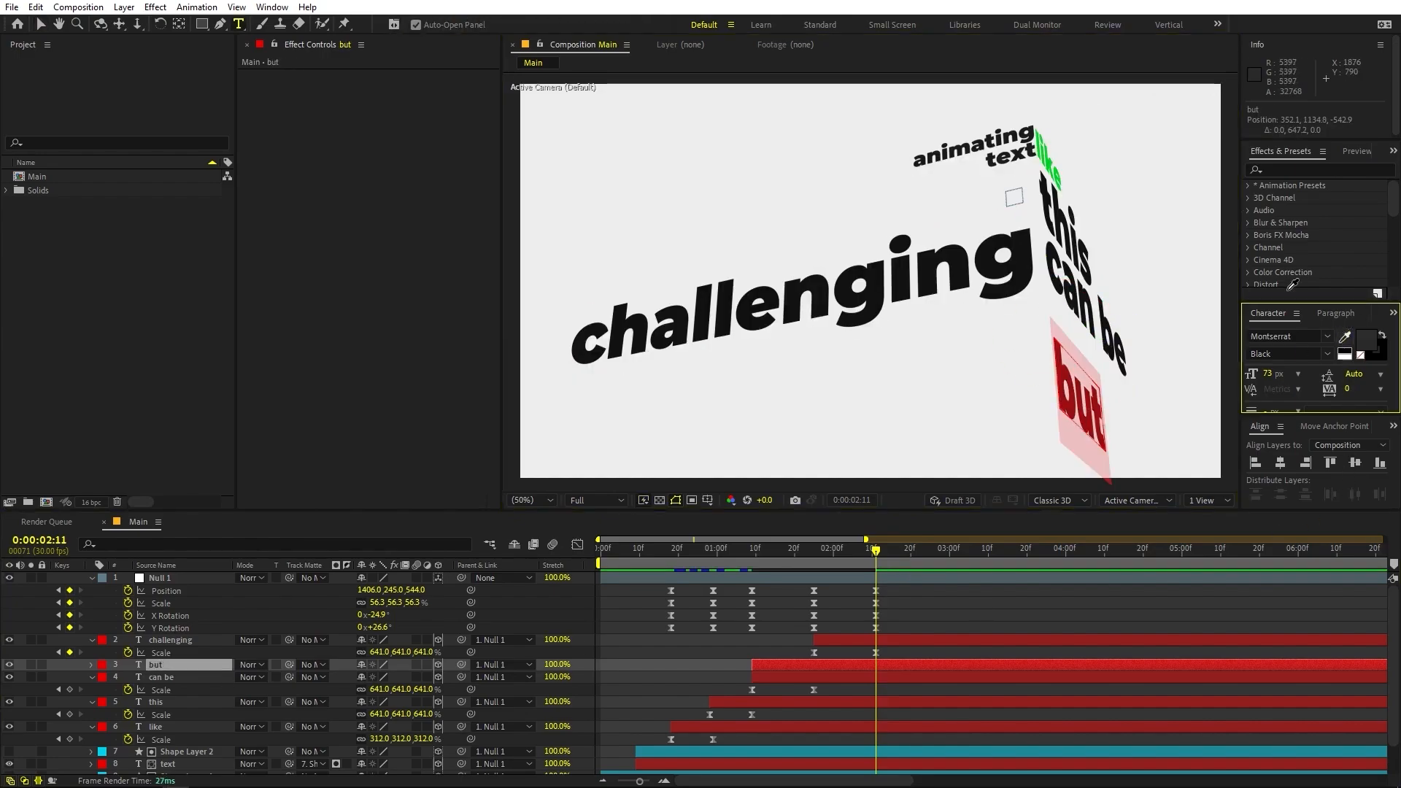
left_click(1048, 154)
key("Escape")
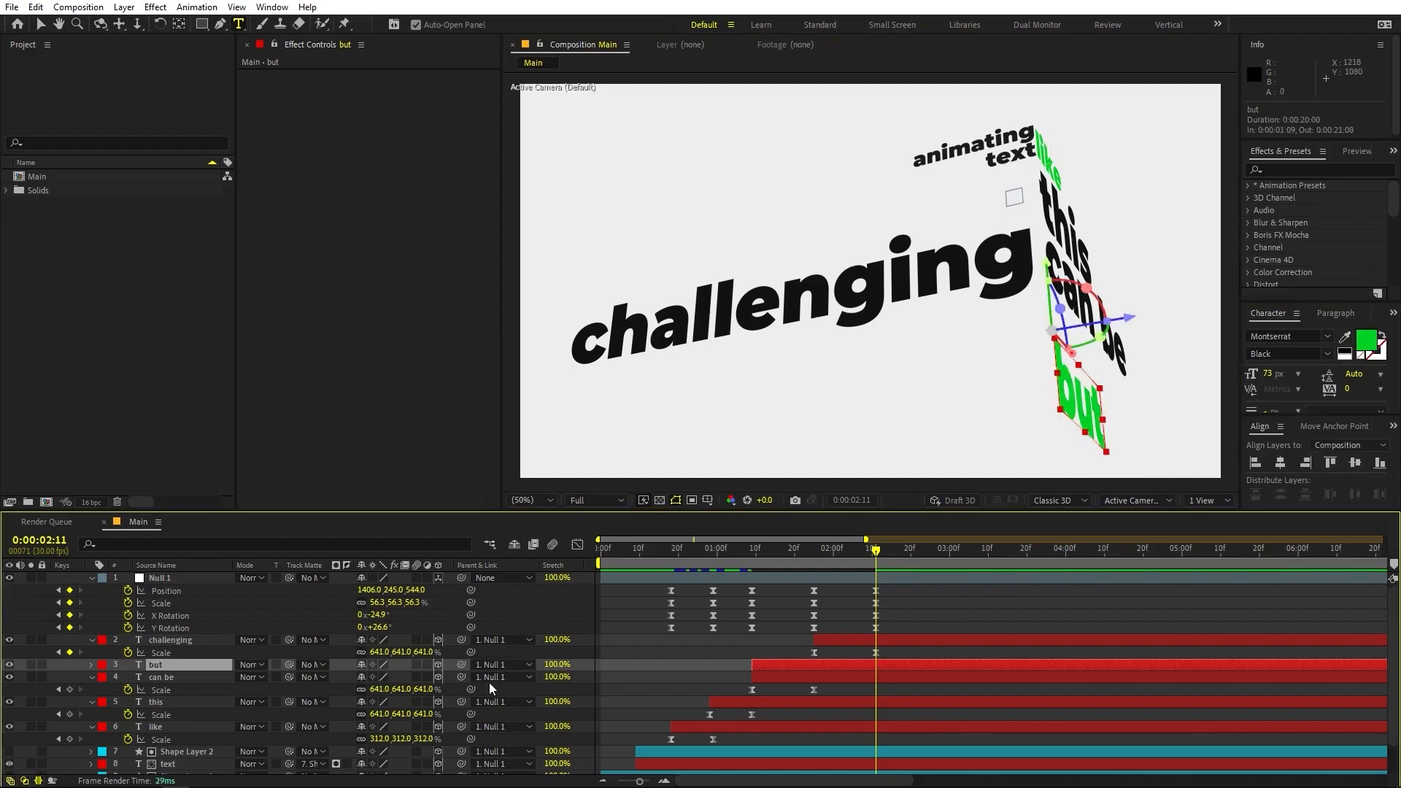
- Place the "but" layer above "challenging" with its start at 0:00:01:25, and set its end Scale keyframe to 1313%
key("s")
left_click_drag(148, 662, 157, 638)
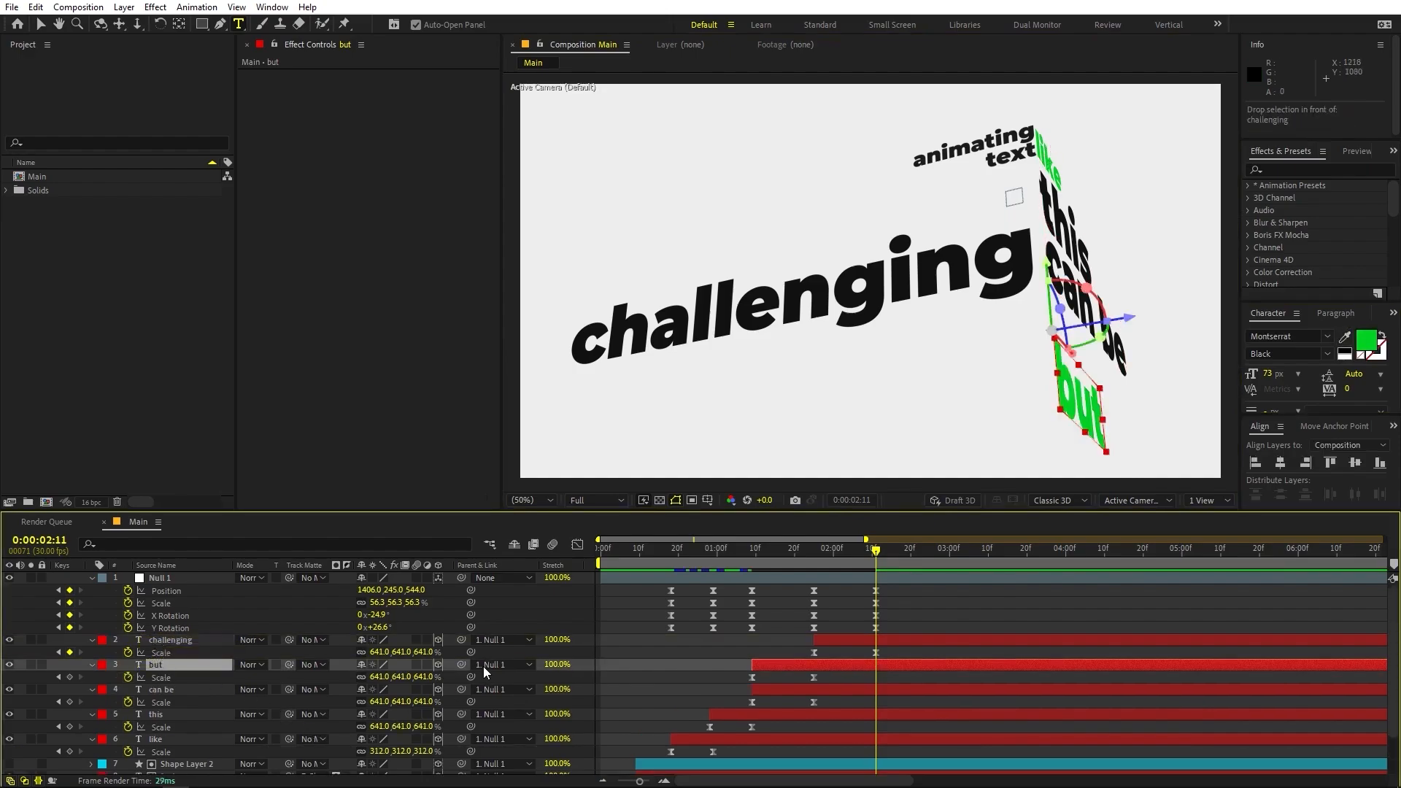
left_click_drag(814, 640, 848, 639)
left_click_drag(394, 653, 892, 679)
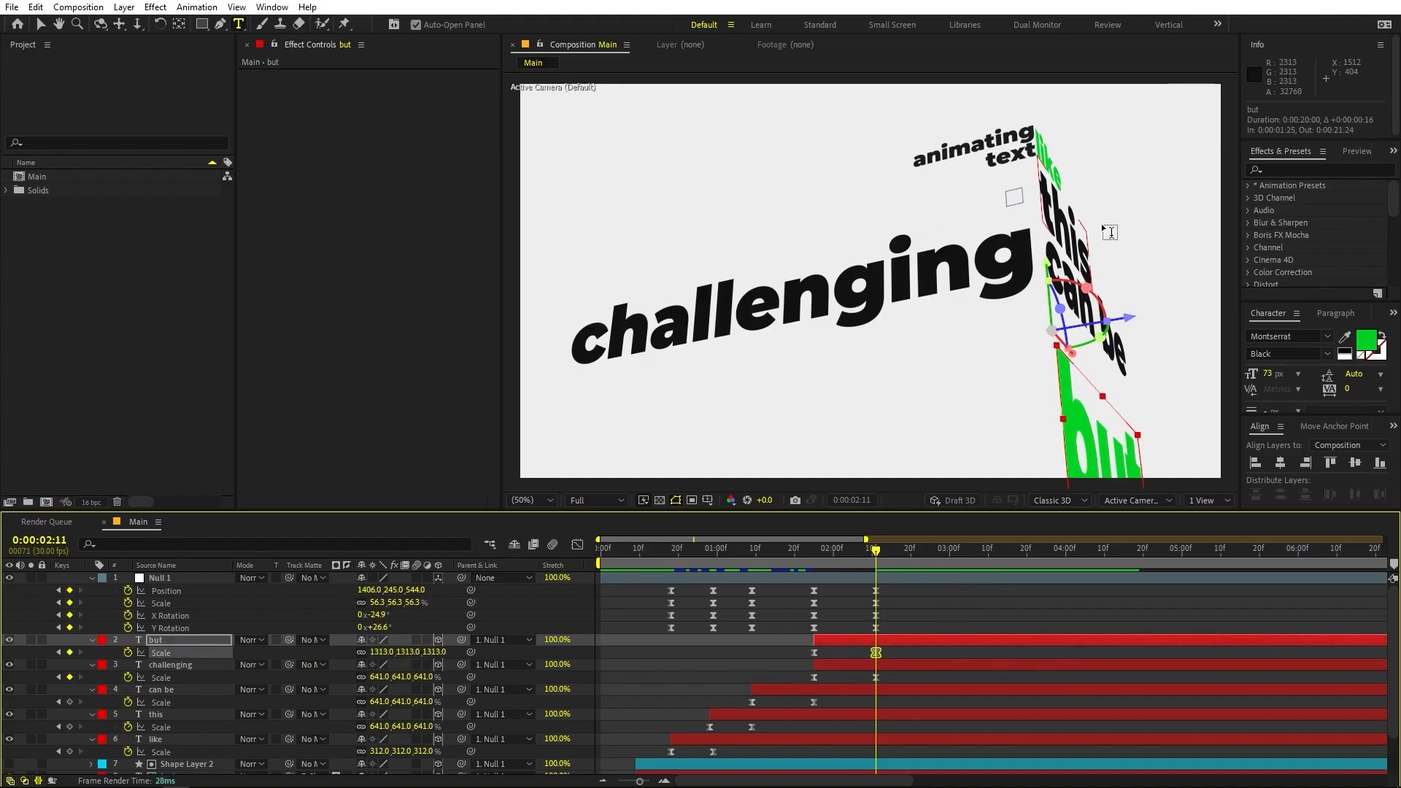
- Raise "but" to Y position 917.1 and shift its layer to start at 0:00:02:11
key("v")
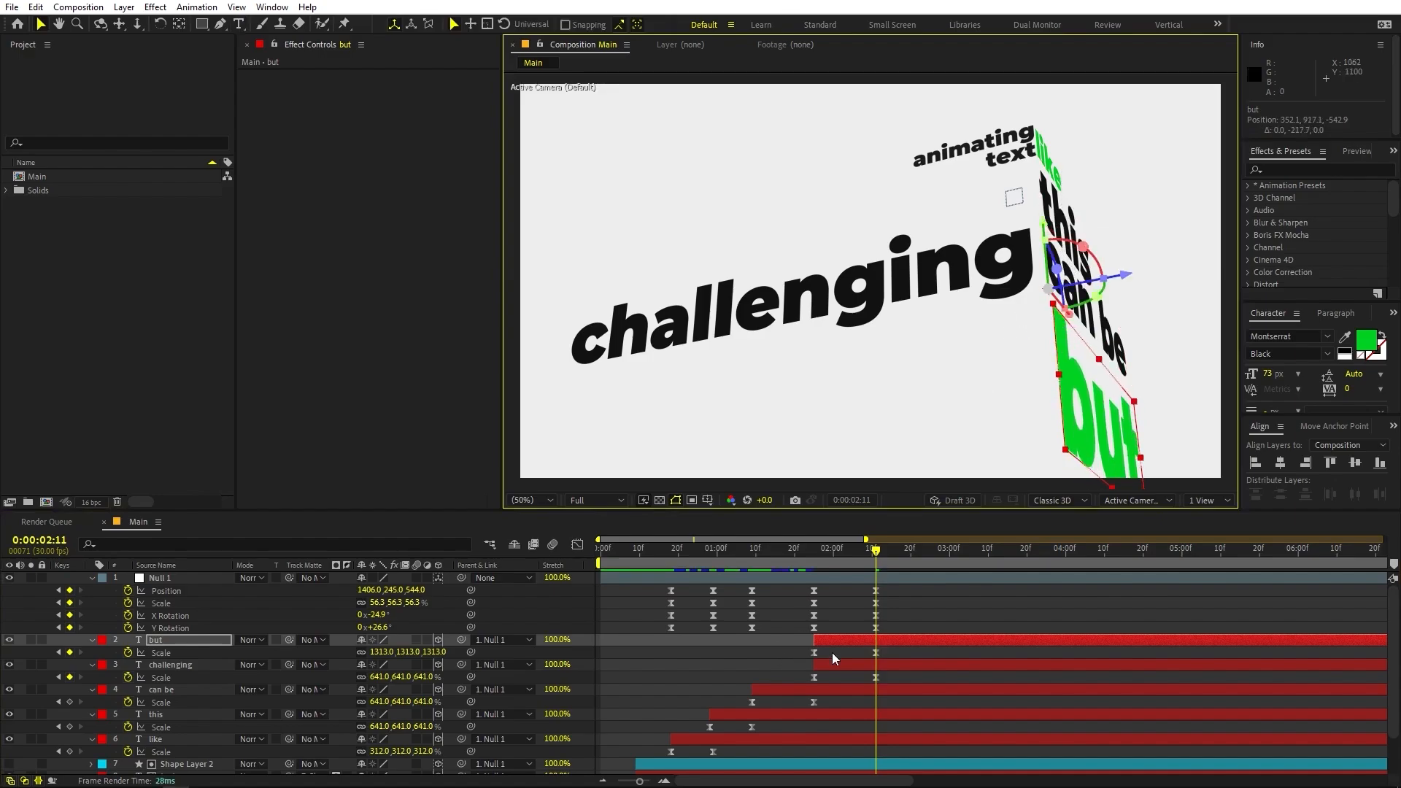
left_click(885, 624)
left_click_drag(878, 640, 930, 642)
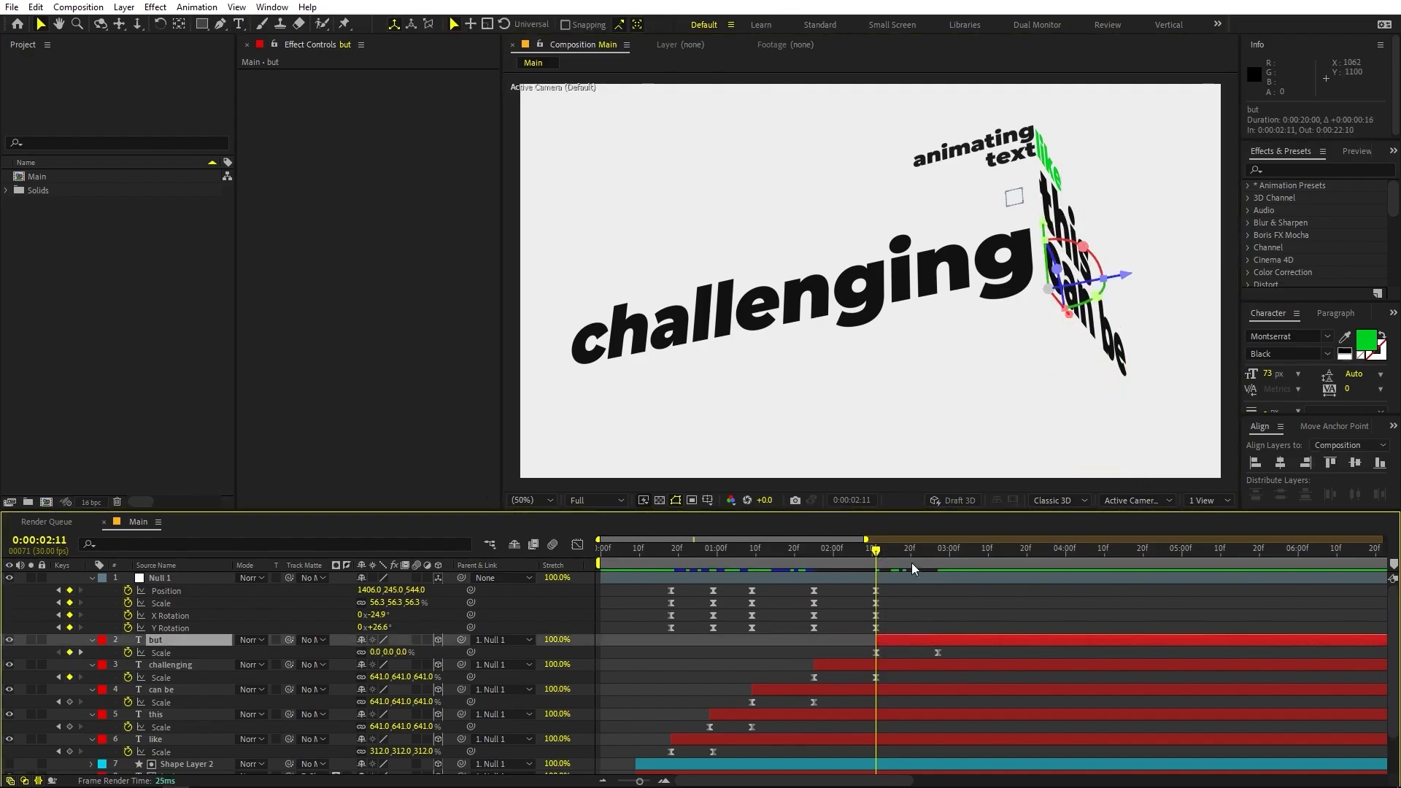
- At 0:00:02:27, set the null's X Rotation to -26.6°, Y Rotation to 57° and Position to 1092, 61, 544
left_click_drag(887, 553, 939, 571)
left_click(429, 623)
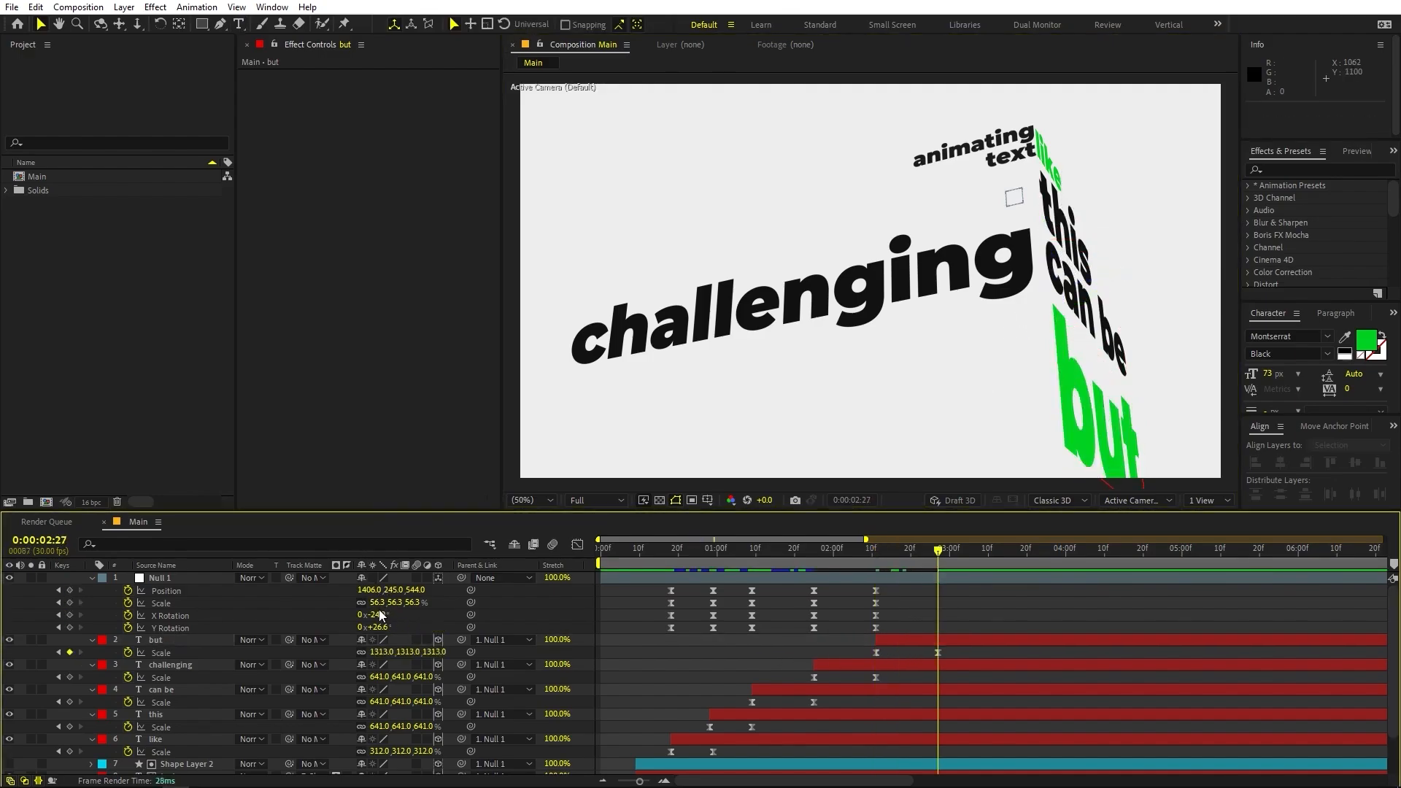
left_click_drag(423, 616, 533, 614)
left_click_drag(379, 627, 540, 625)
left_click_drag(368, 591, 155, 613)
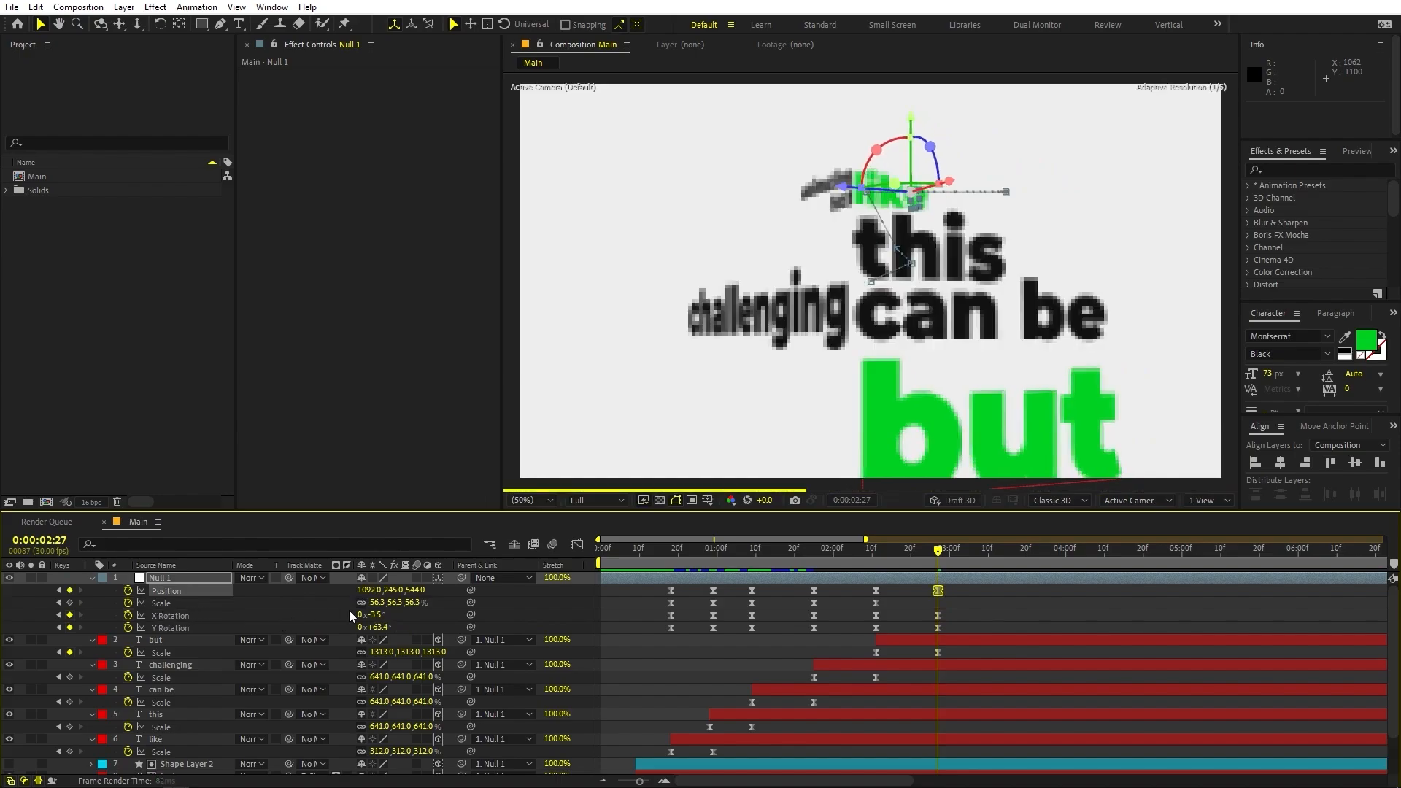
left_click_drag(390, 591, 212, 616)
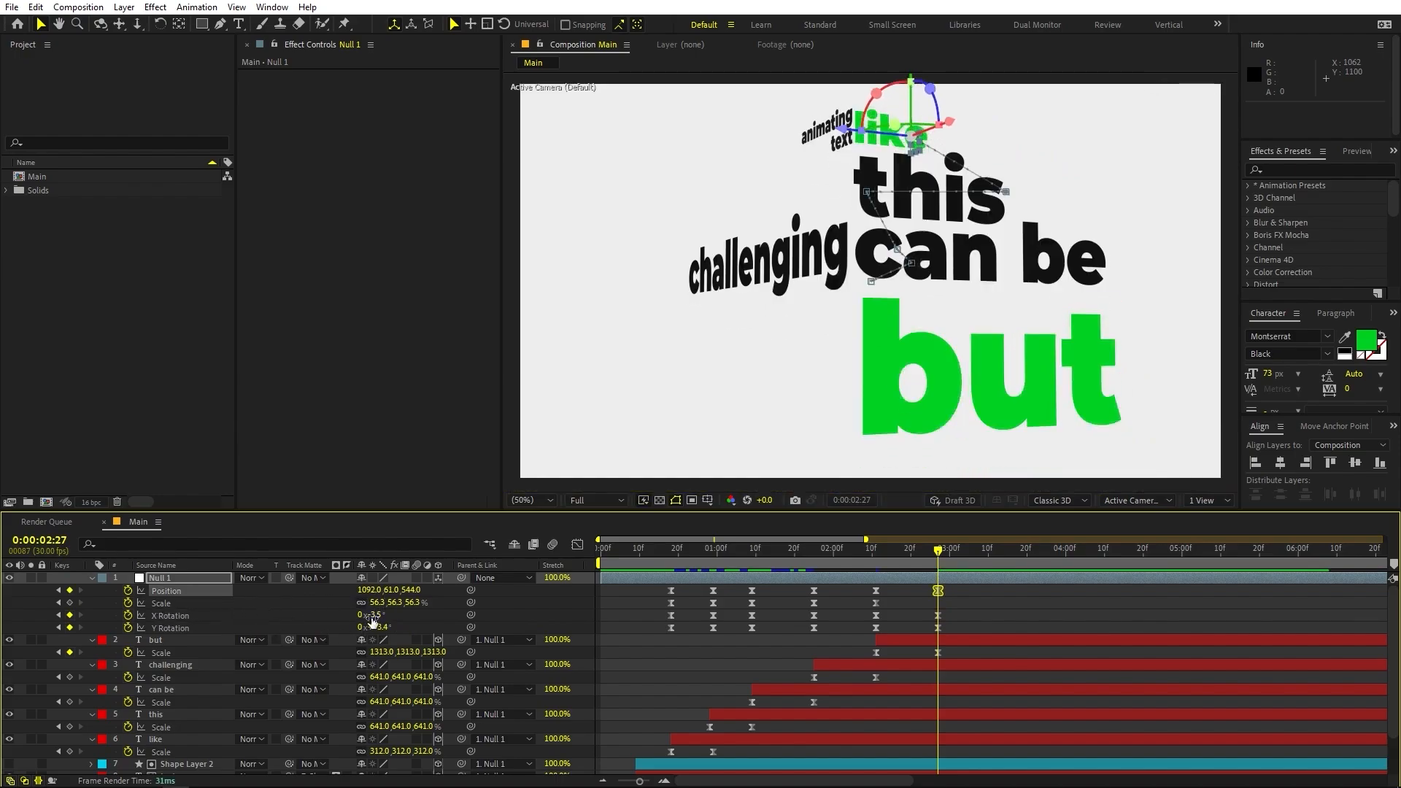
left_click_drag(378, 627, 296, 655)
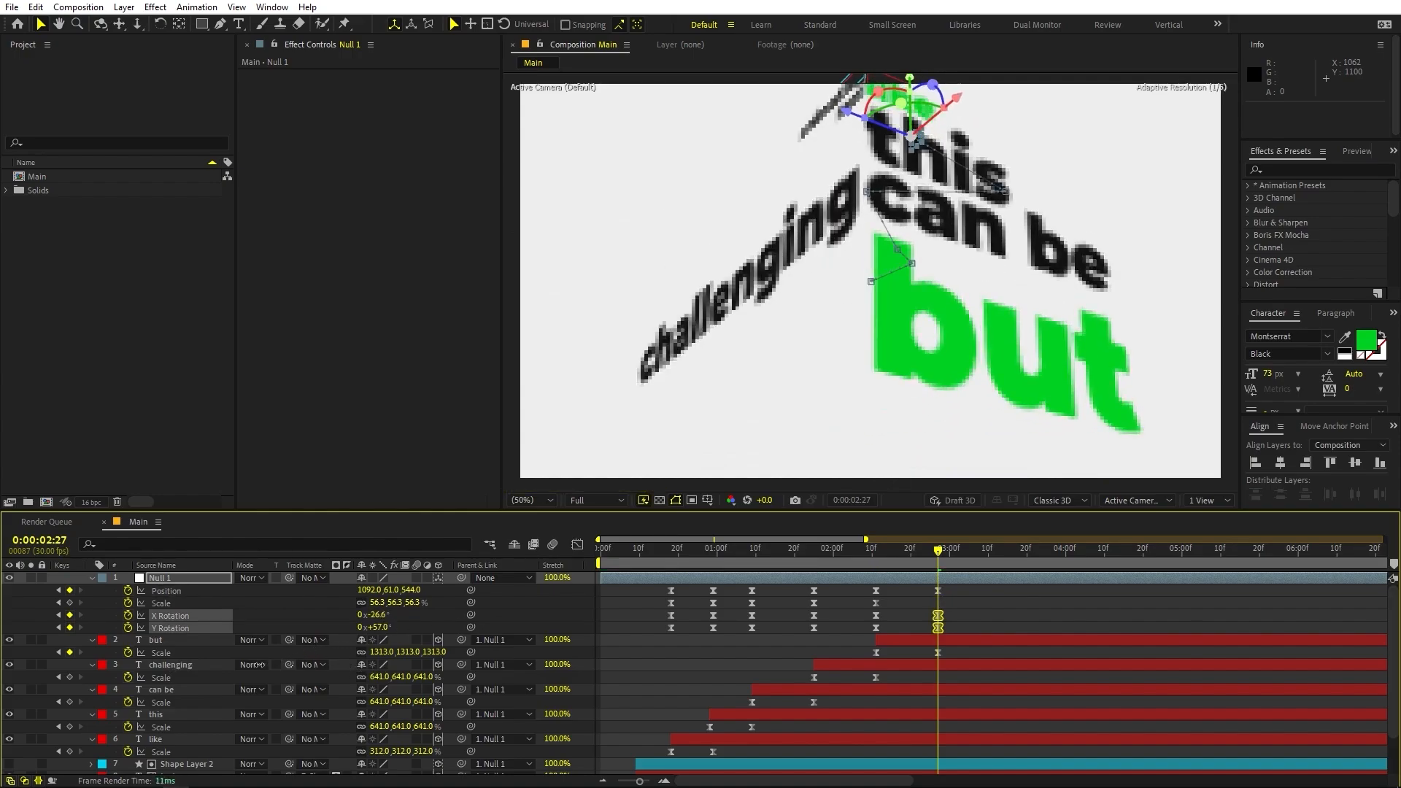
- Add a Scale keyframe to the null at 0:00:02:27 and set it to 60.8%
left_click_drag(880, 552, 866, 633)
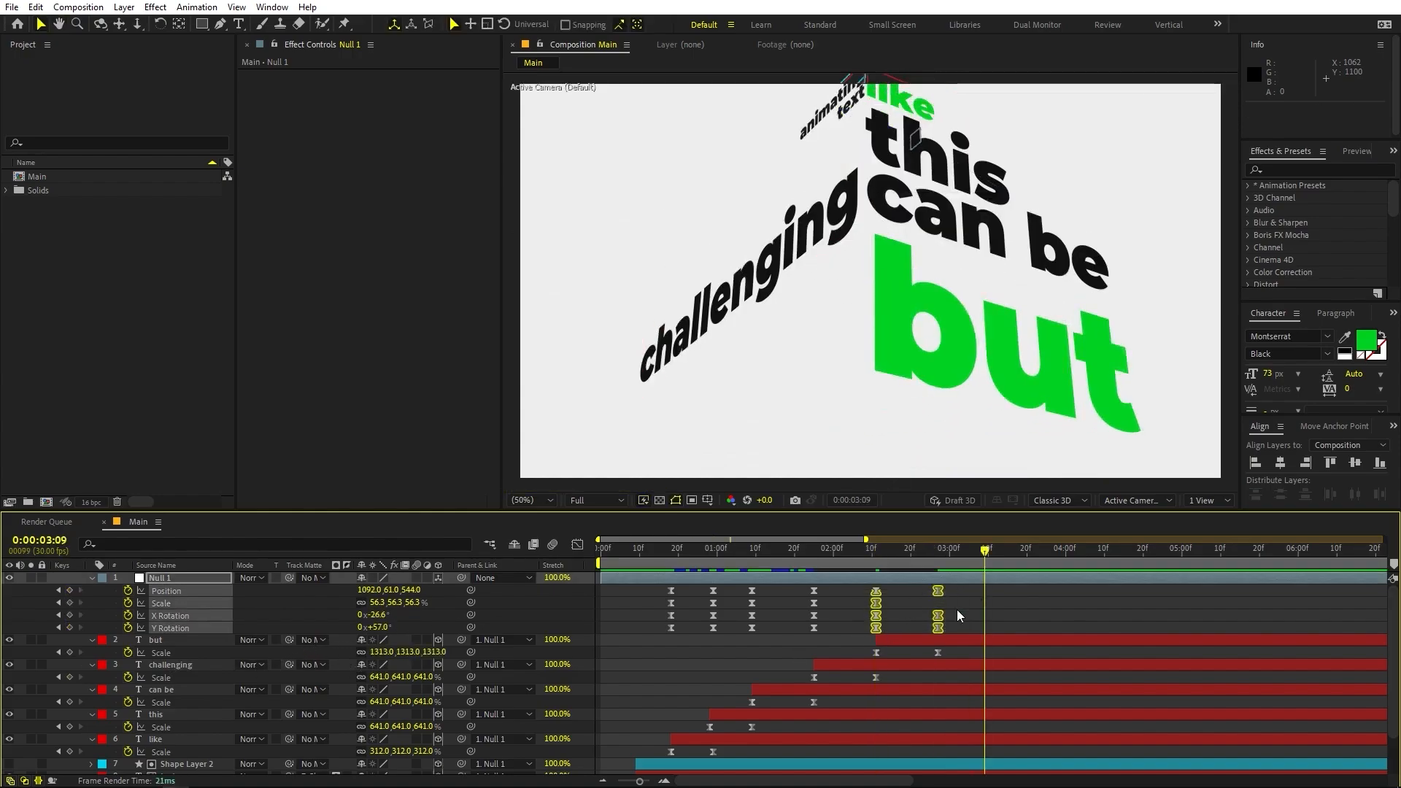
left_click(956, 611)
left_click(939, 563)
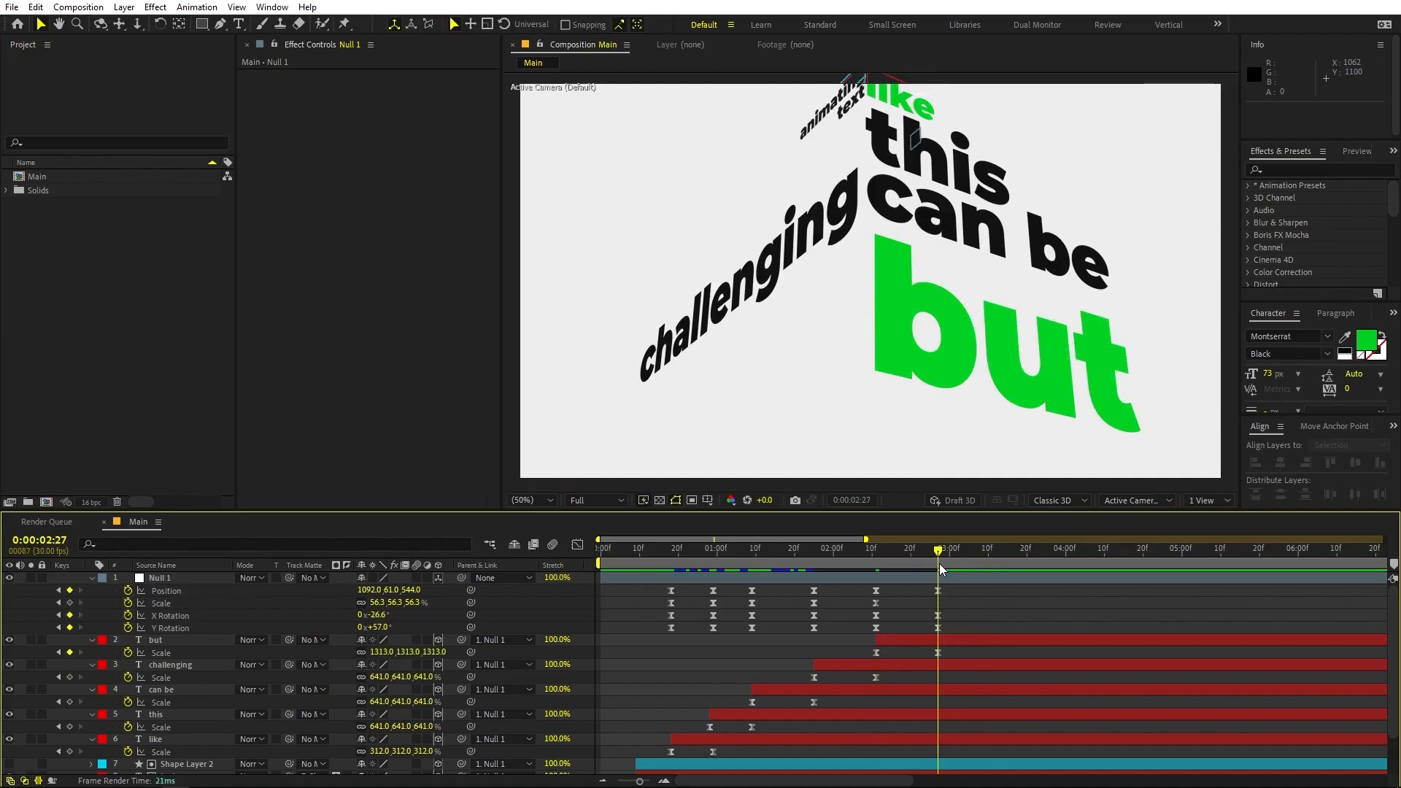
left_click(70, 603)
left_click_drag(377, 605, 432, 616)
left_click(423, 617)
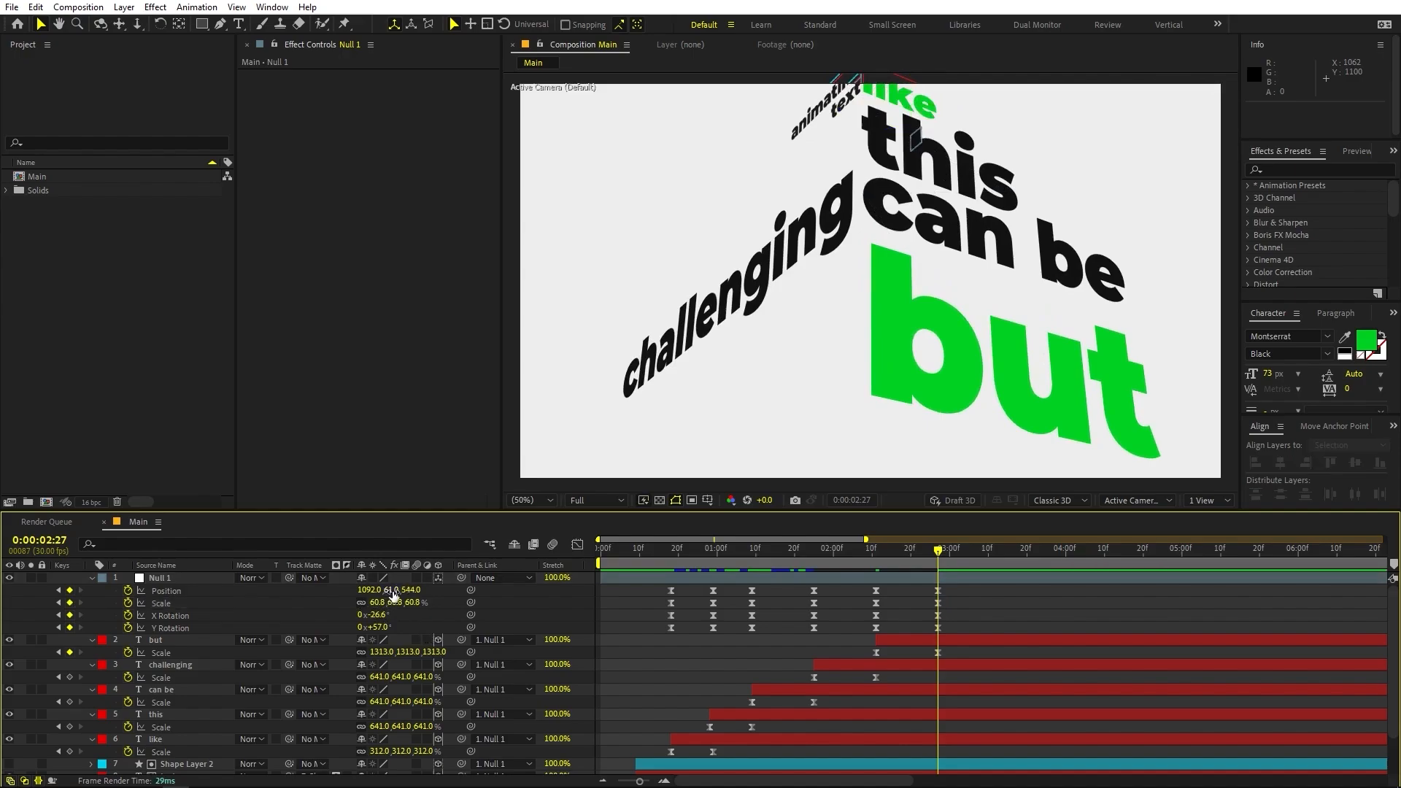
- Set the null's Position at 0:00:02:27 to 795, -126, 31 so "but" fills the frame
left_click_drag(394, 590, 261, 604)
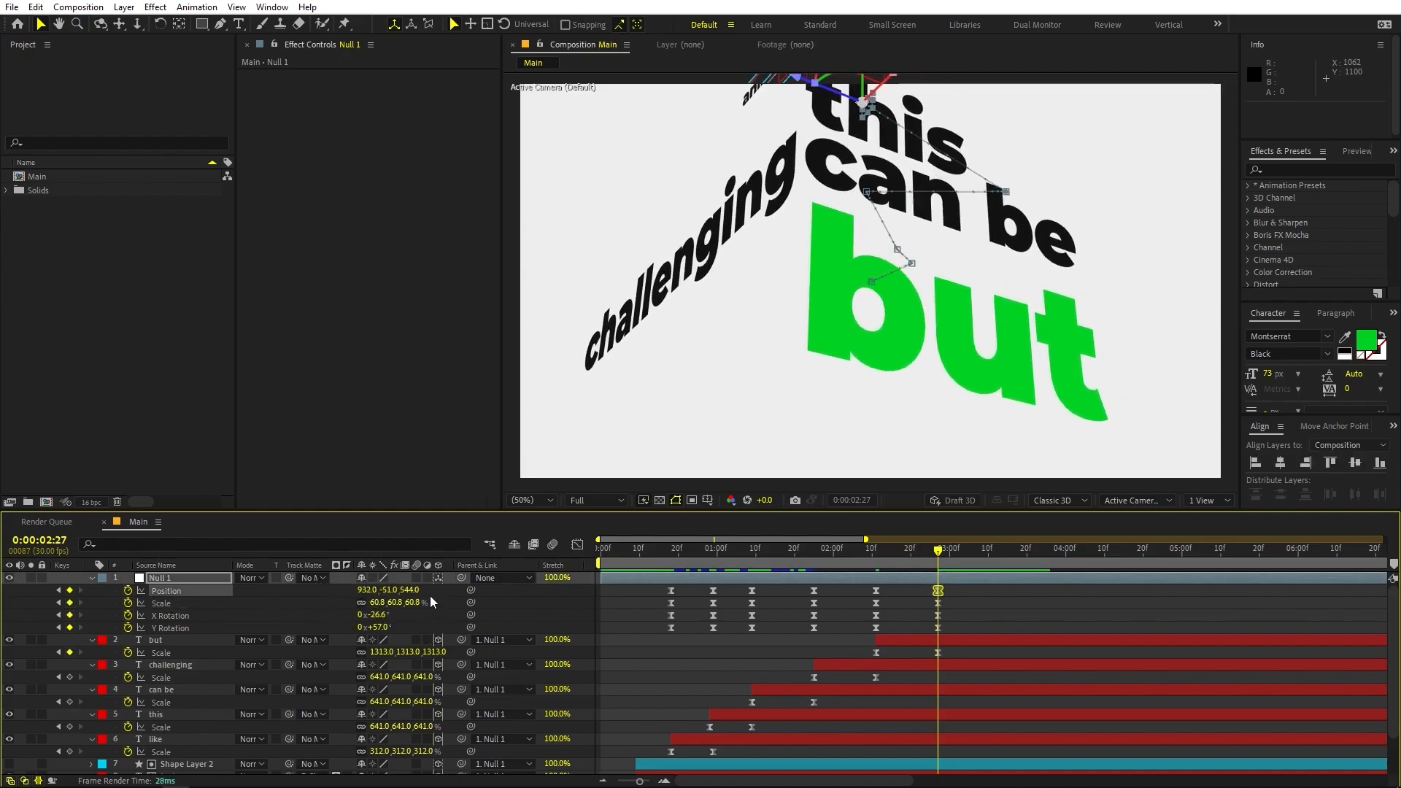
left_click_drag(452, 595, 100, 656)
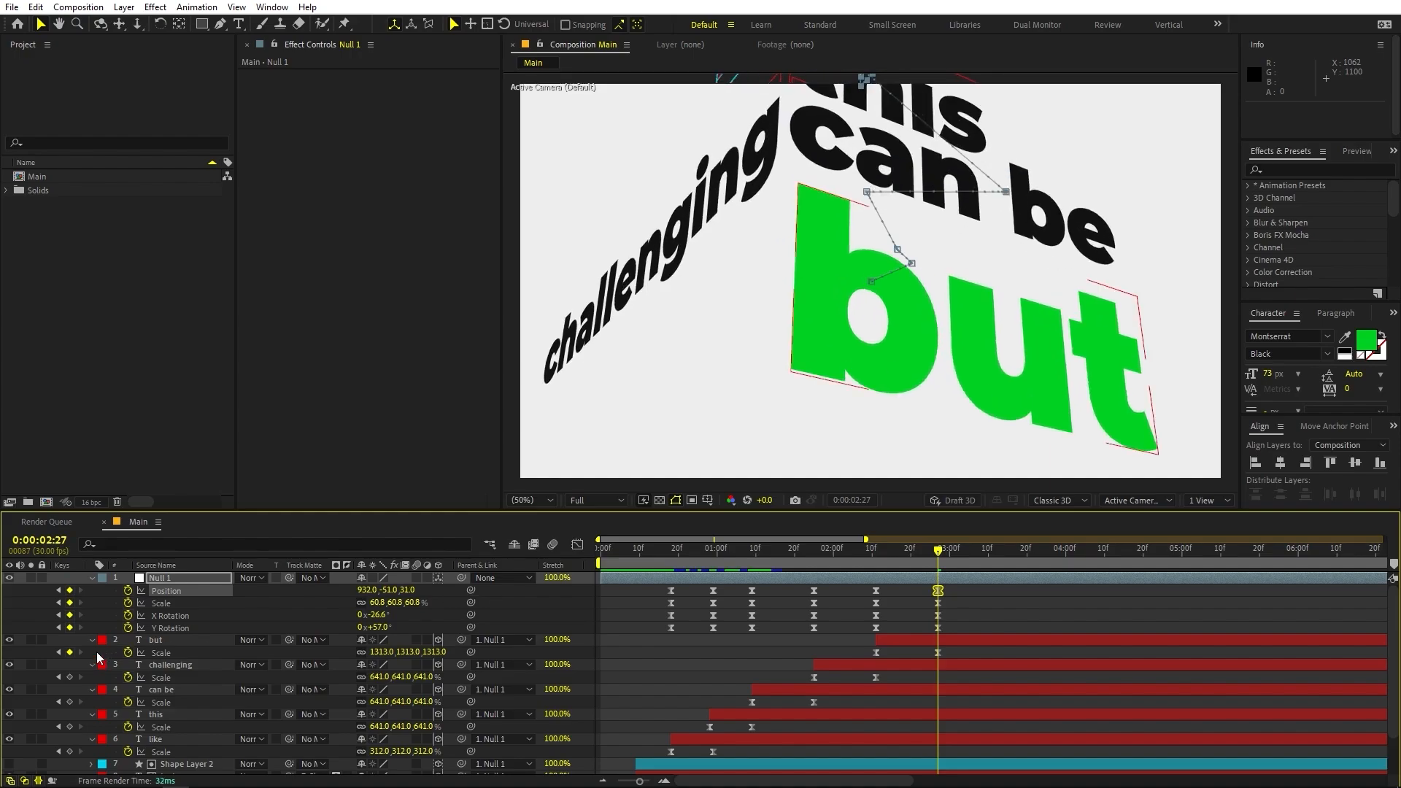
left_click_drag(371, 594, 270, 599)
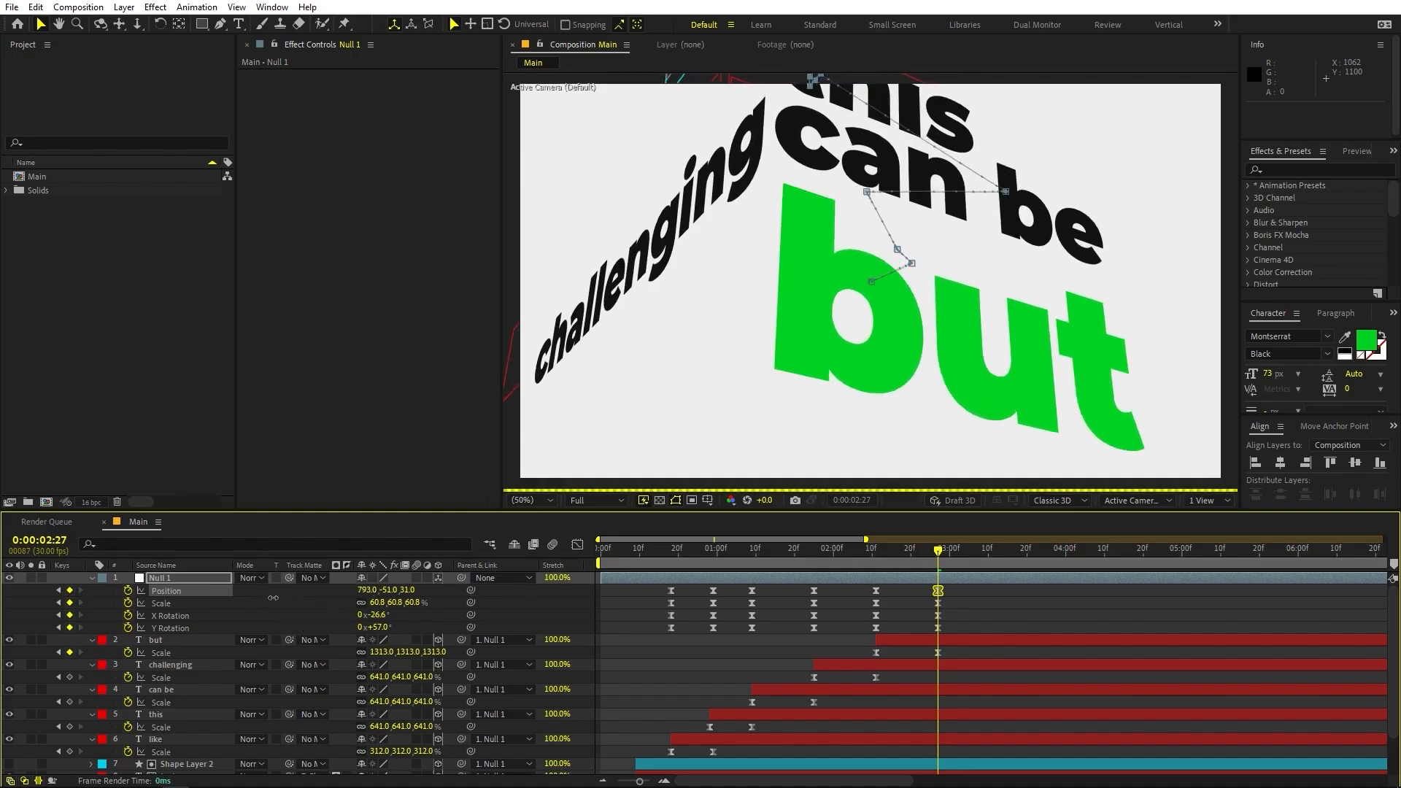
left_click_drag(388, 590, 337, 591)
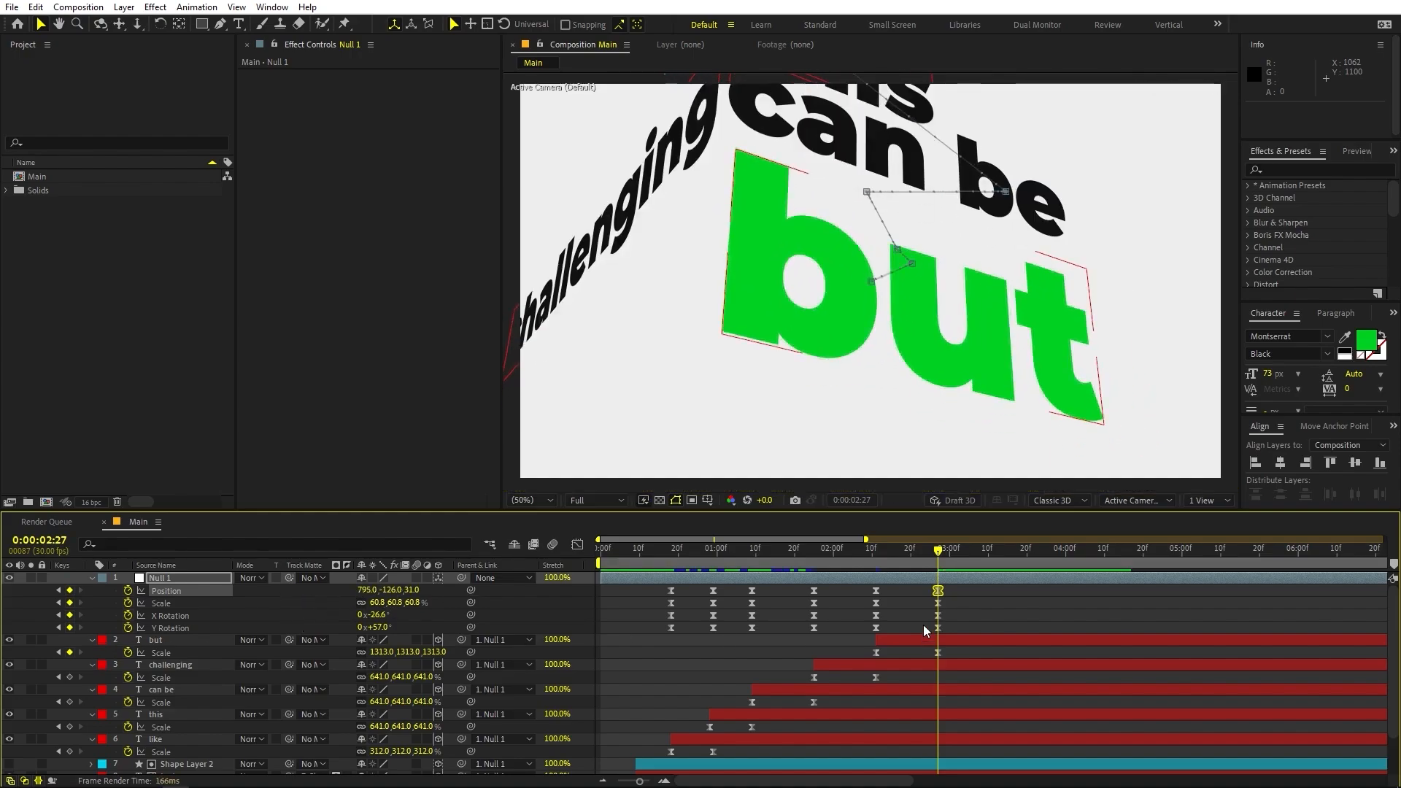
- Adjust the speed curve of the null's move between 0:00:02:11 and 0:00:02:27 and preview the whole animation
left_click_drag(949, 585, 831, 628)
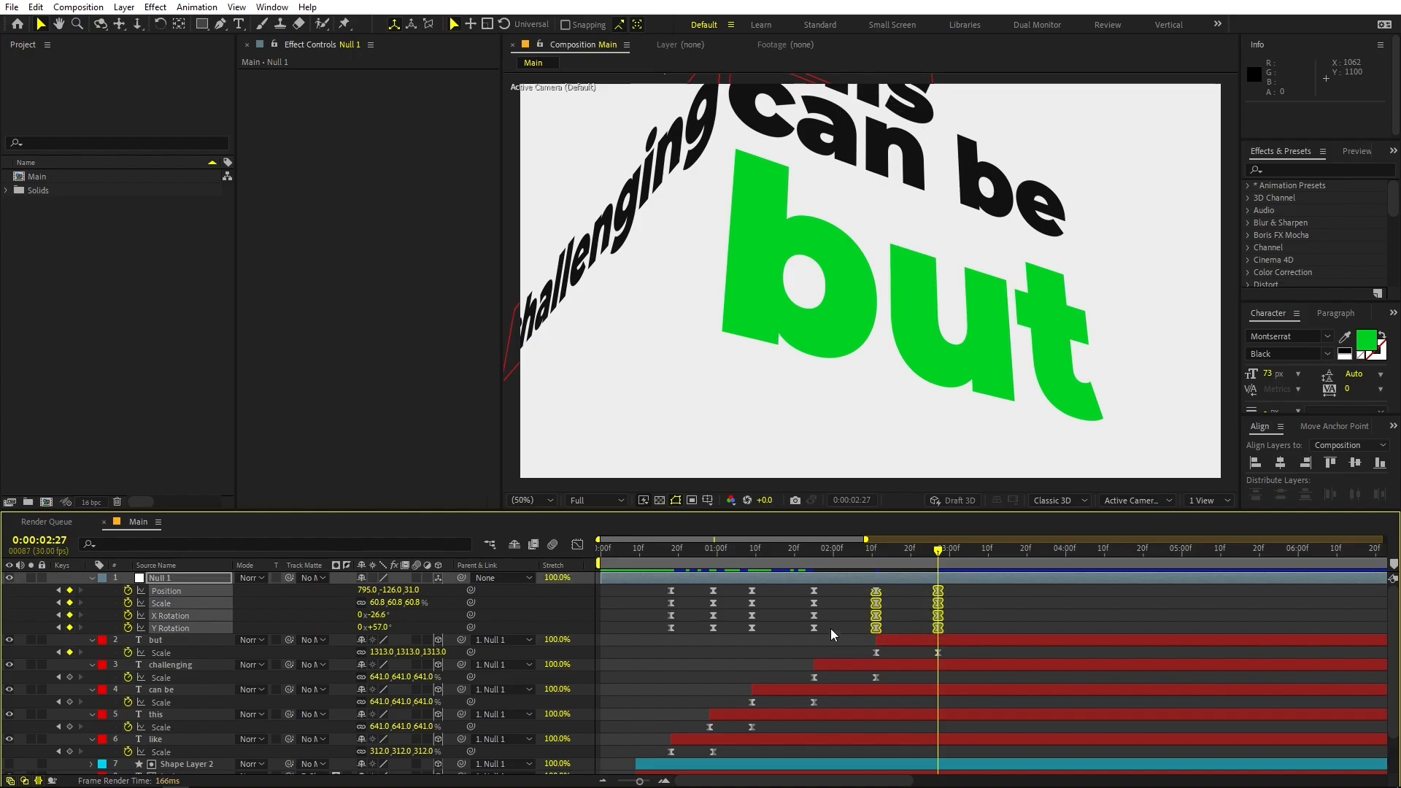
left_click(578, 544)
scroll(947, 723, "up", 2)
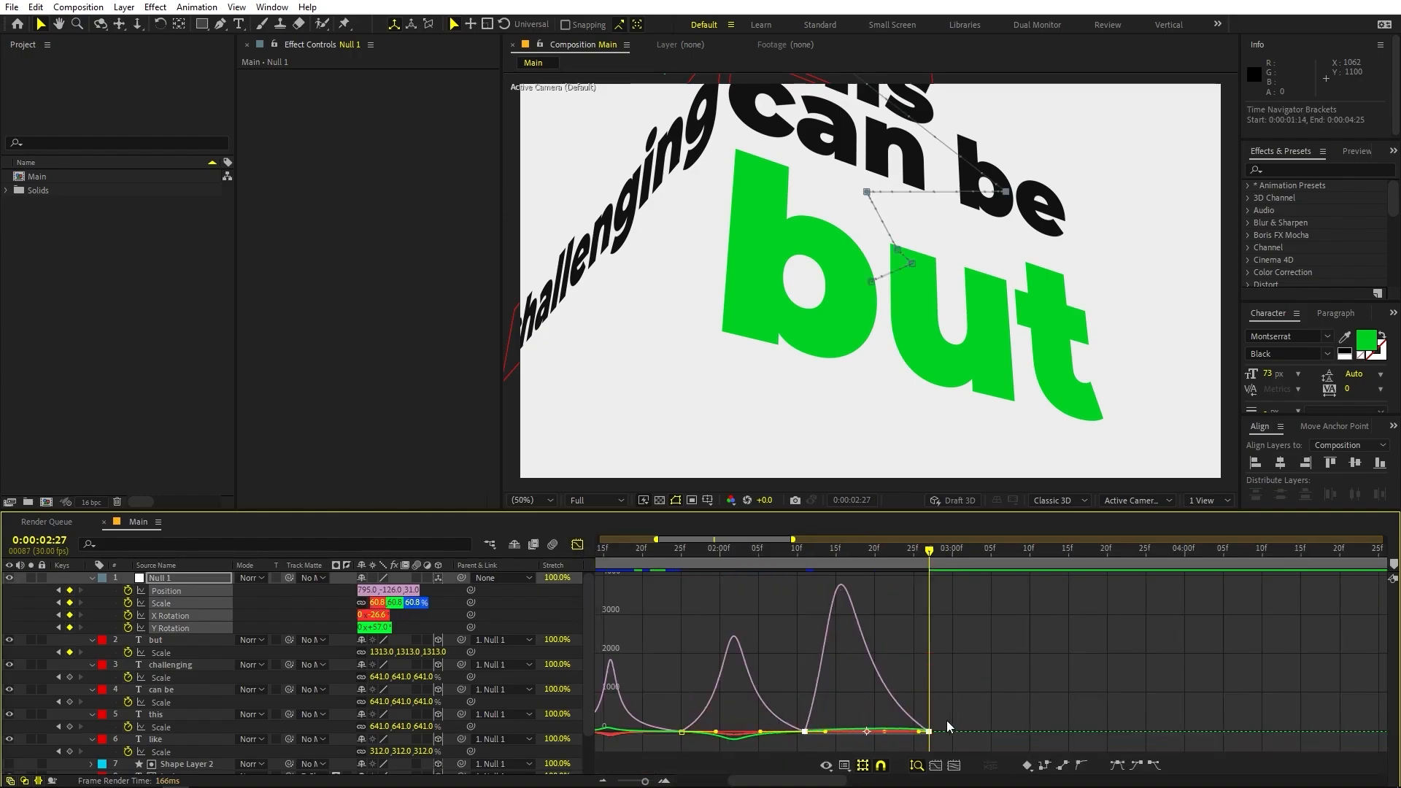
left_click_drag(845, 551, 721, 608)
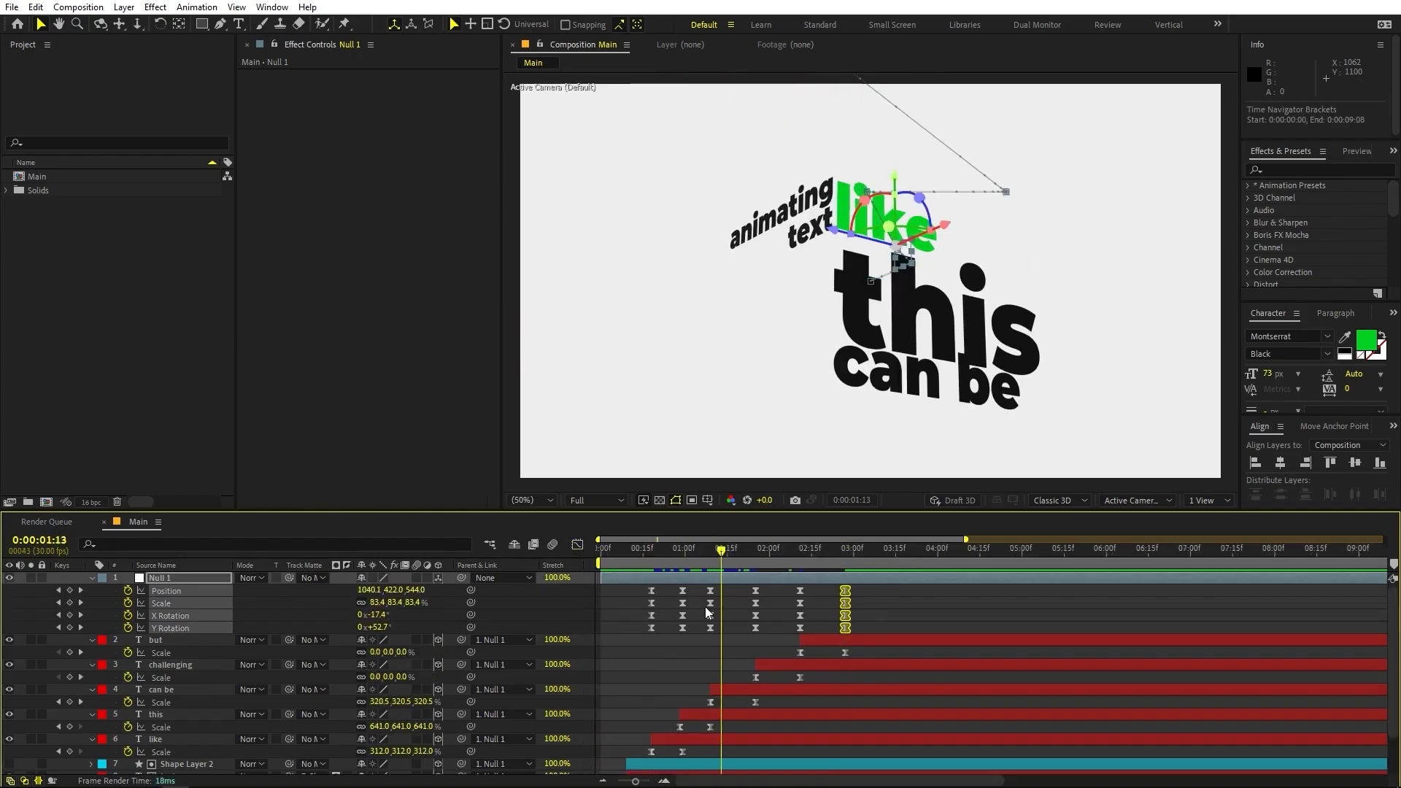
key("space")
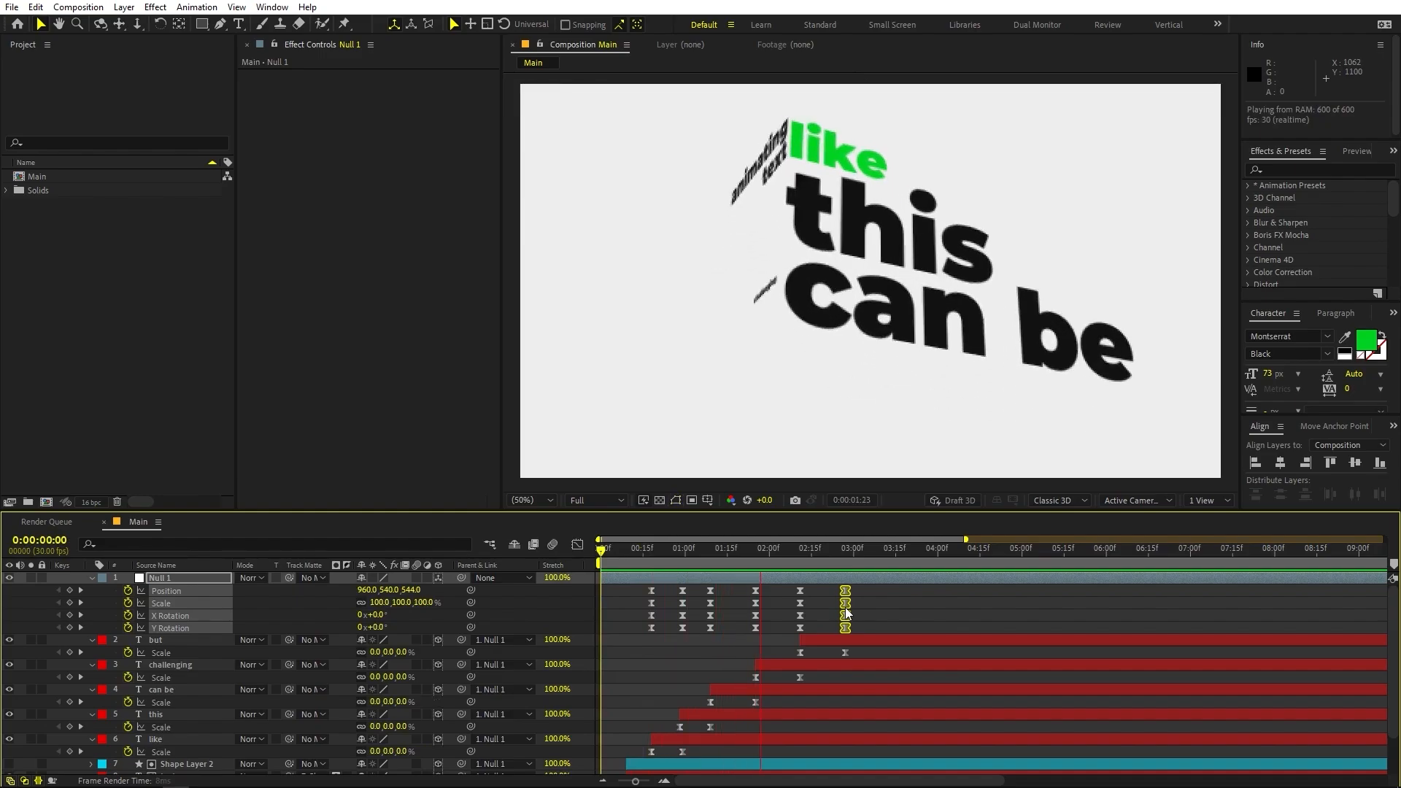
key("space")
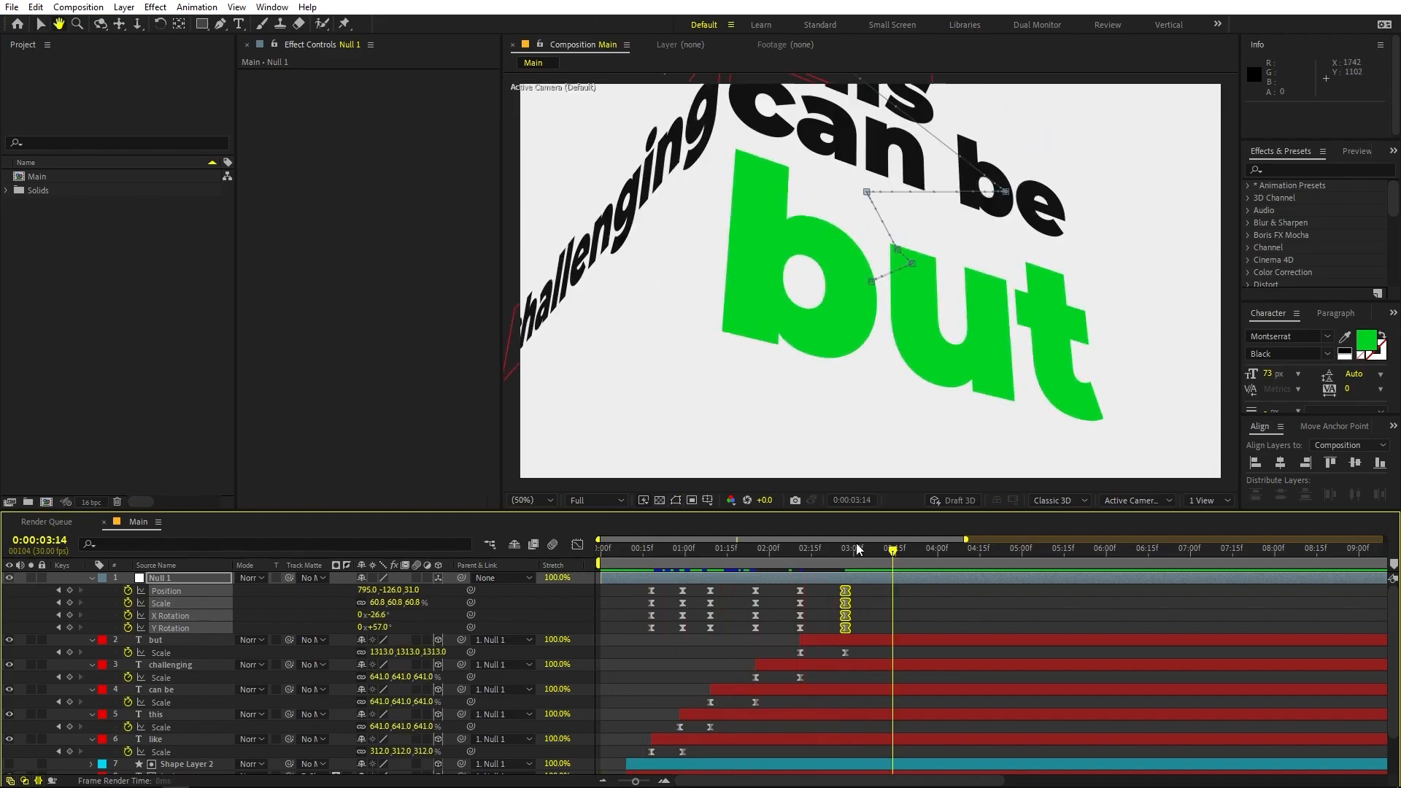
- Go to the null's last keyframes at 0:00:02:27 with the null layer selected
left_click_drag(785, 557, 849, 573)
left_click(849, 576)
key("equal")
left_click_drag(972, 557, 977, 566)
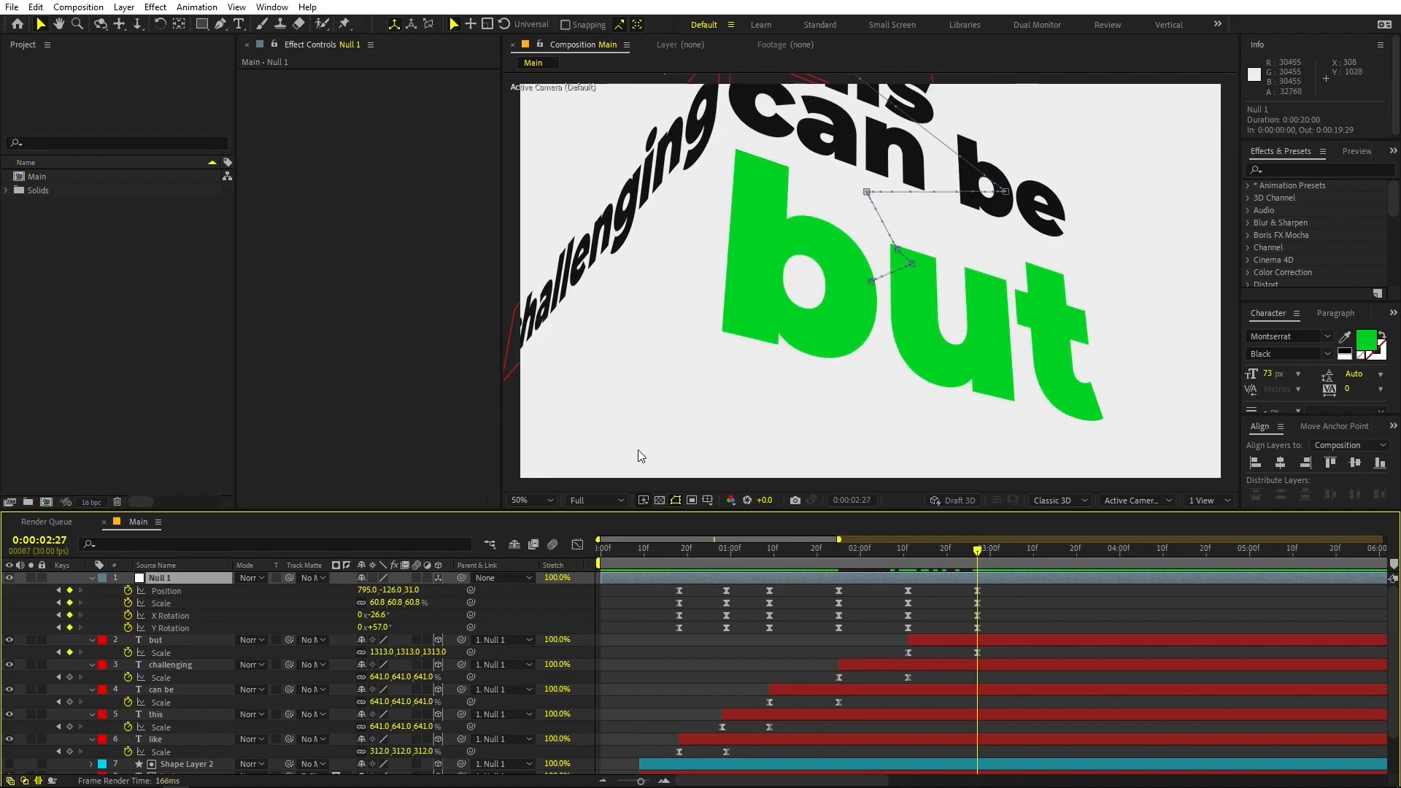